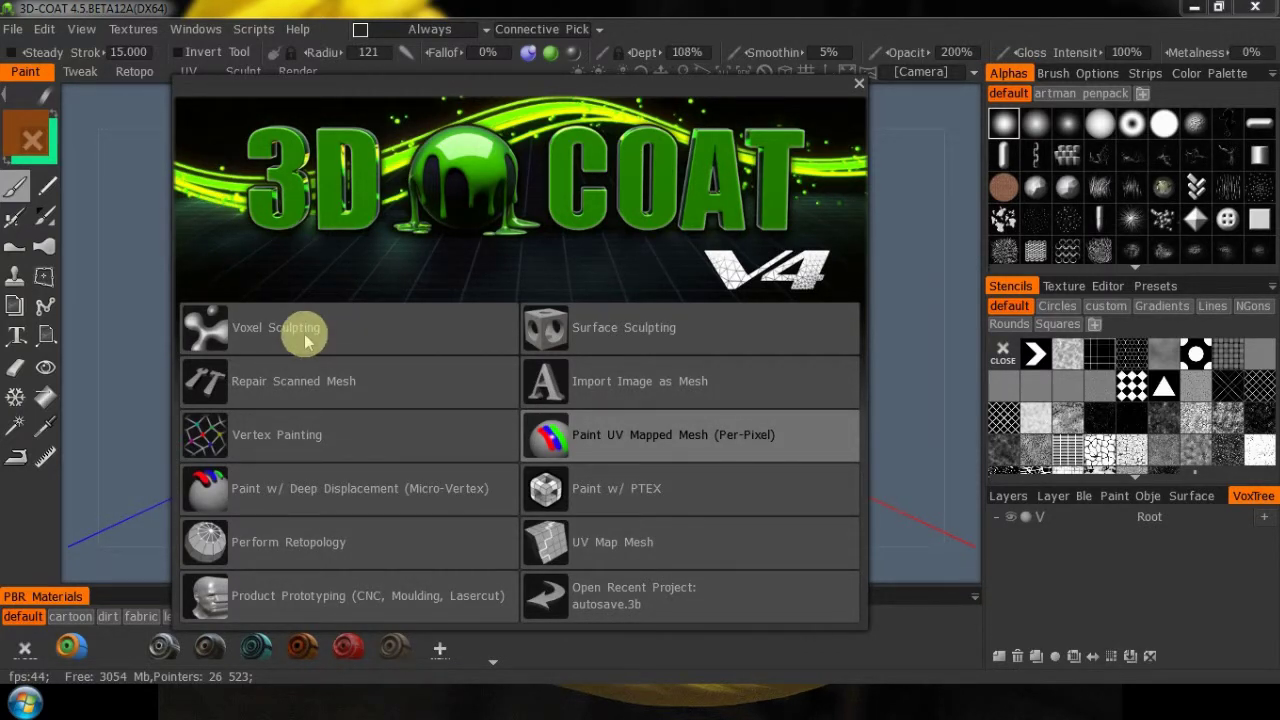
# Start a new voxel sculpting scene with an empty volume
pyautogui.press('Escape')
pyautogui.click(12, 29)
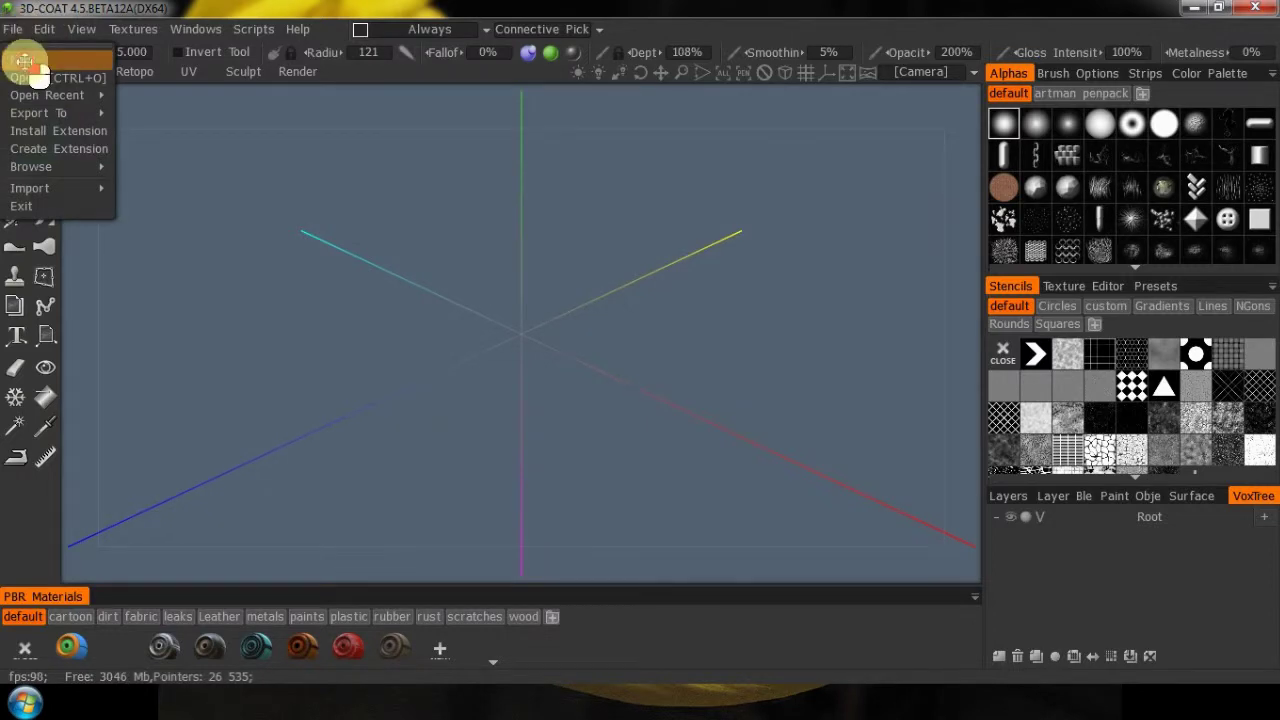
pyautogui.click(26, 57)
pyautogui.click(286, 310)
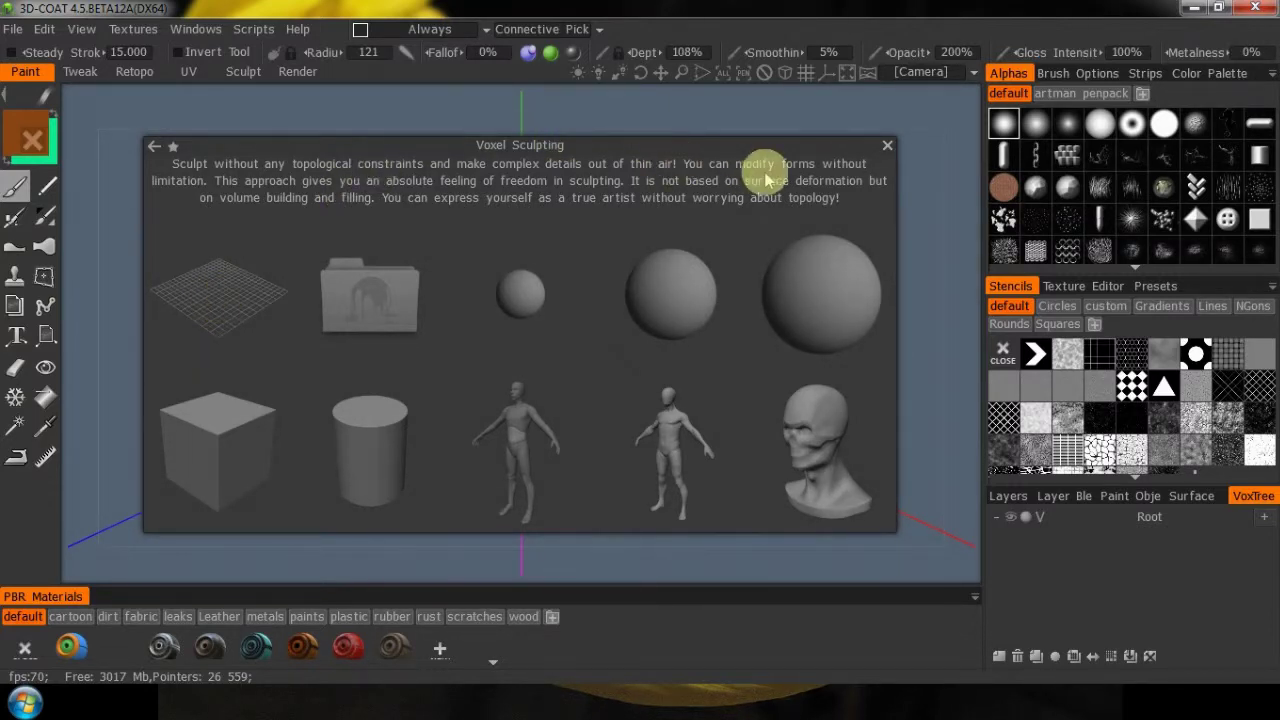
pyautogui.click(903, 306)
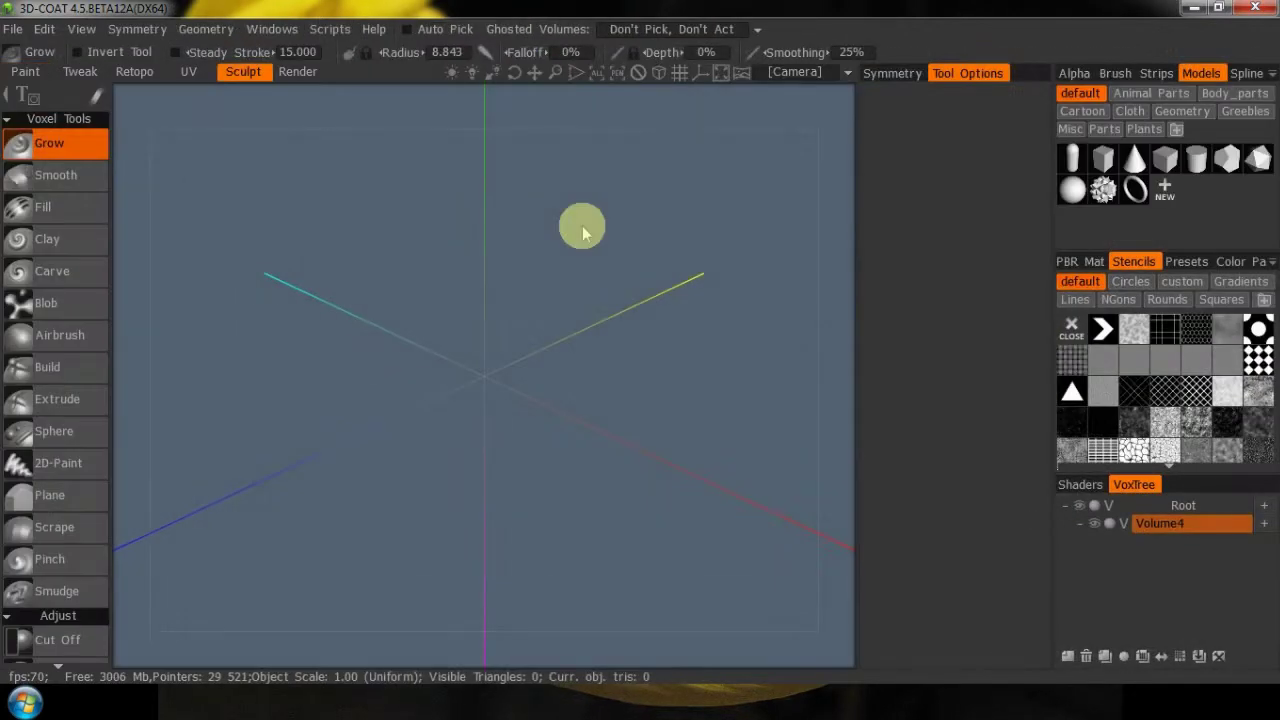
# Reset all pages to the default layout and activate the Blob tool
pyautogui.click(266, 32)
pyautogui.click(266, 38)
pyautogui.click(270, 38)
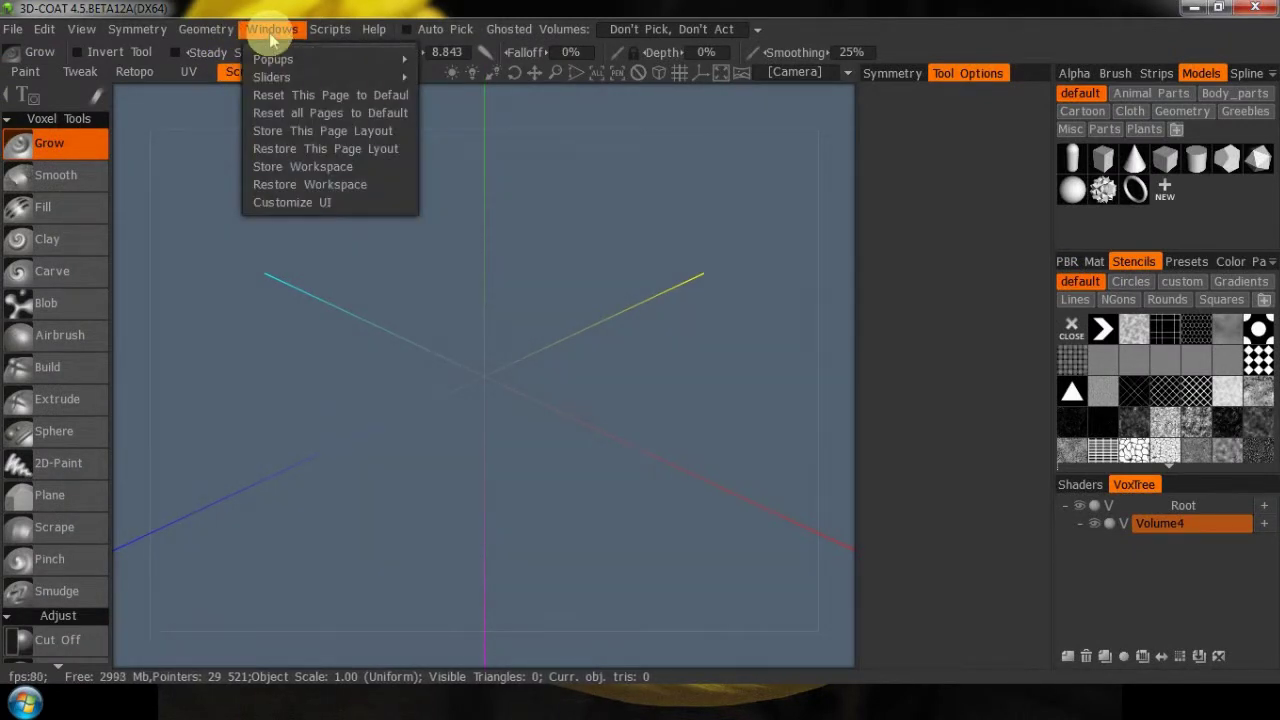
pyautogui.click(329, 113)
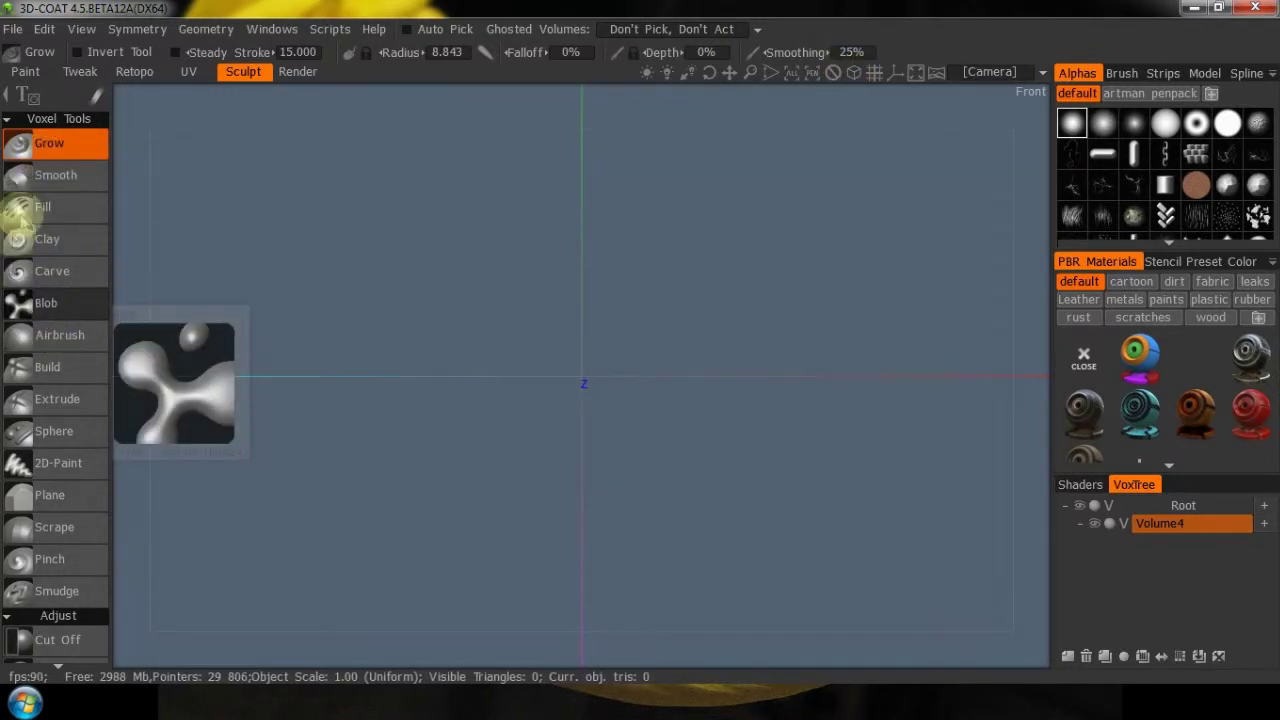
pyautogui.press('b')
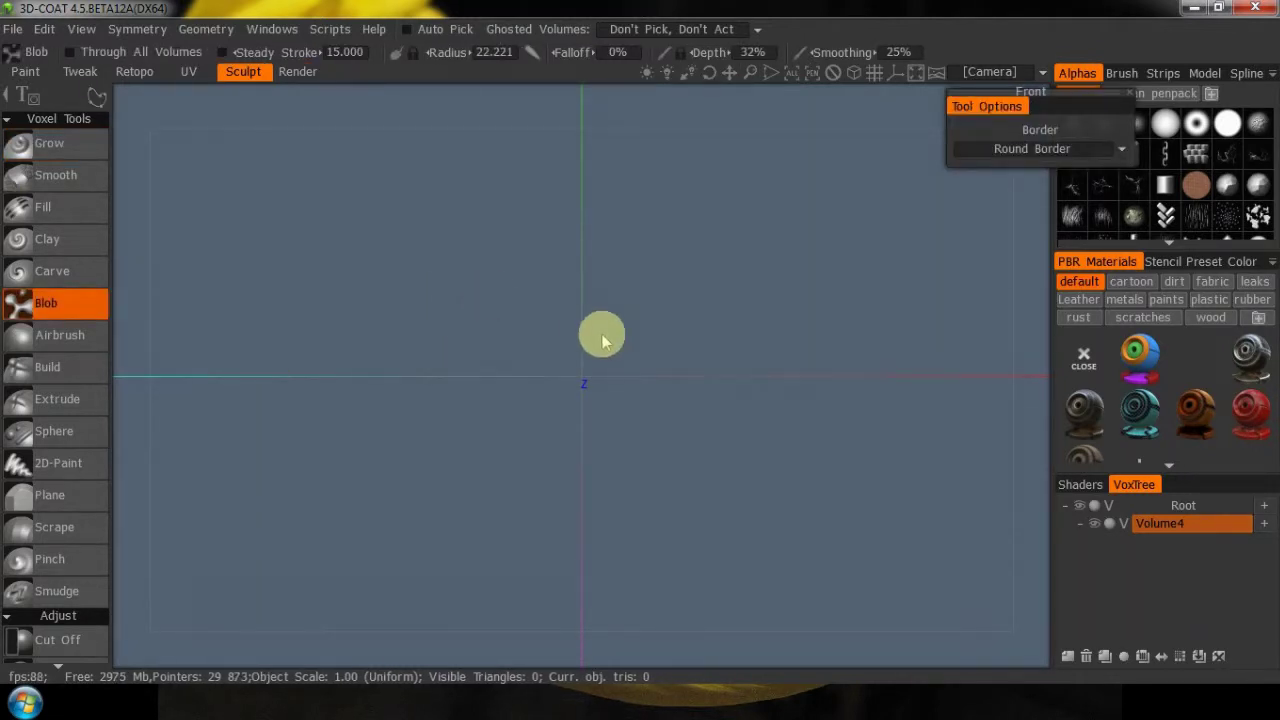
# Create a Round Border blob from a five-point closed curve around the origin, and undo it
pyautogui.click(648, 290)
pyautogui.click(490, 300)
pyautogui.click(457, 442)
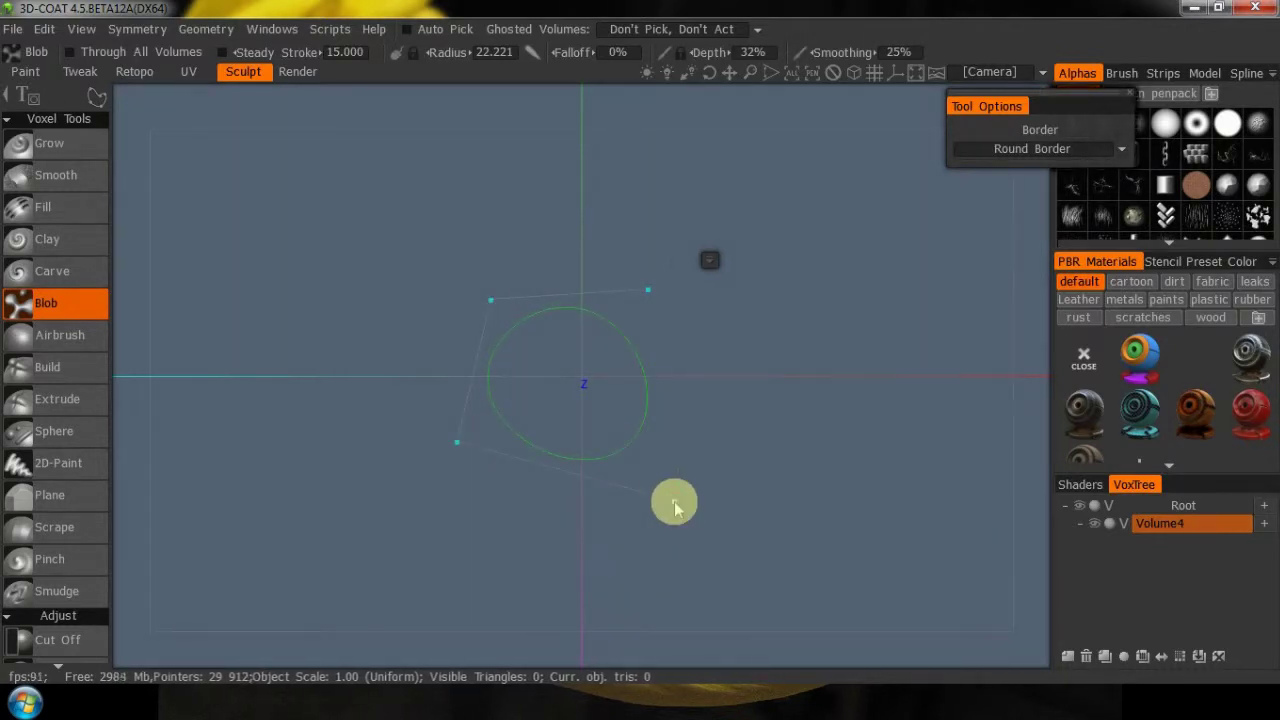
pyautogui.click(674, 501)
pyautogui.click(678, 400)
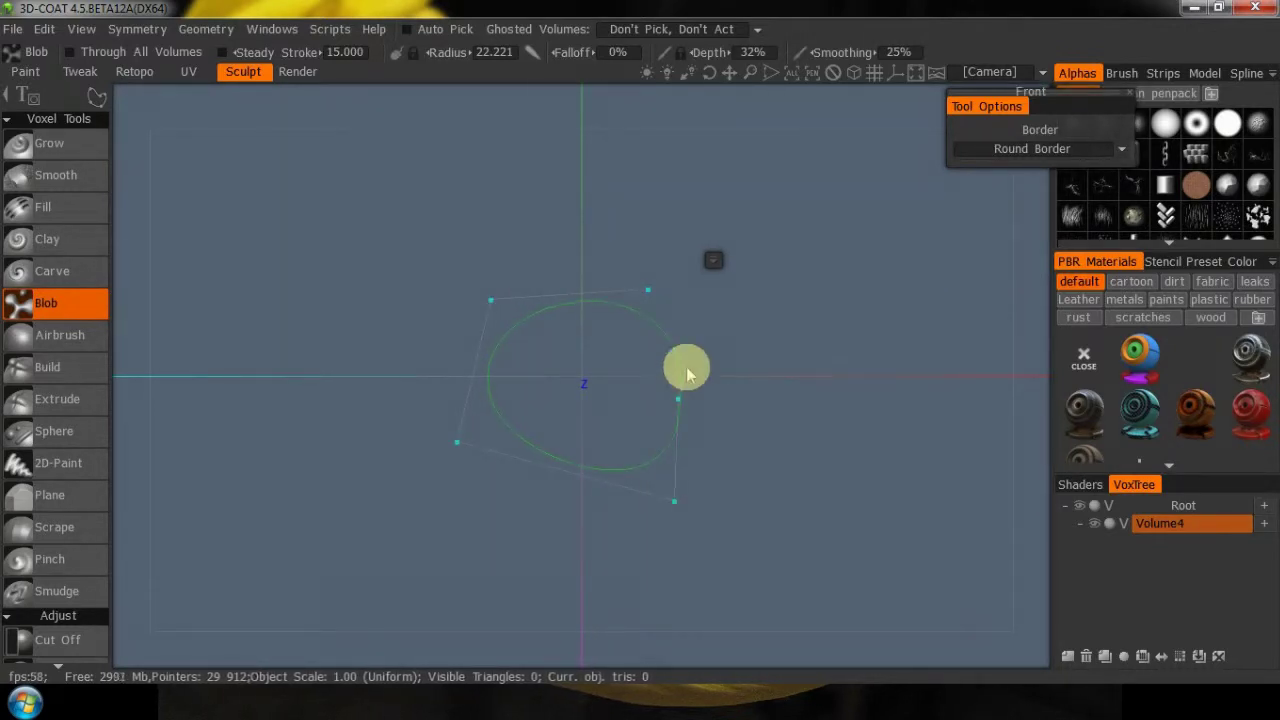
pyautogui.press('Return')
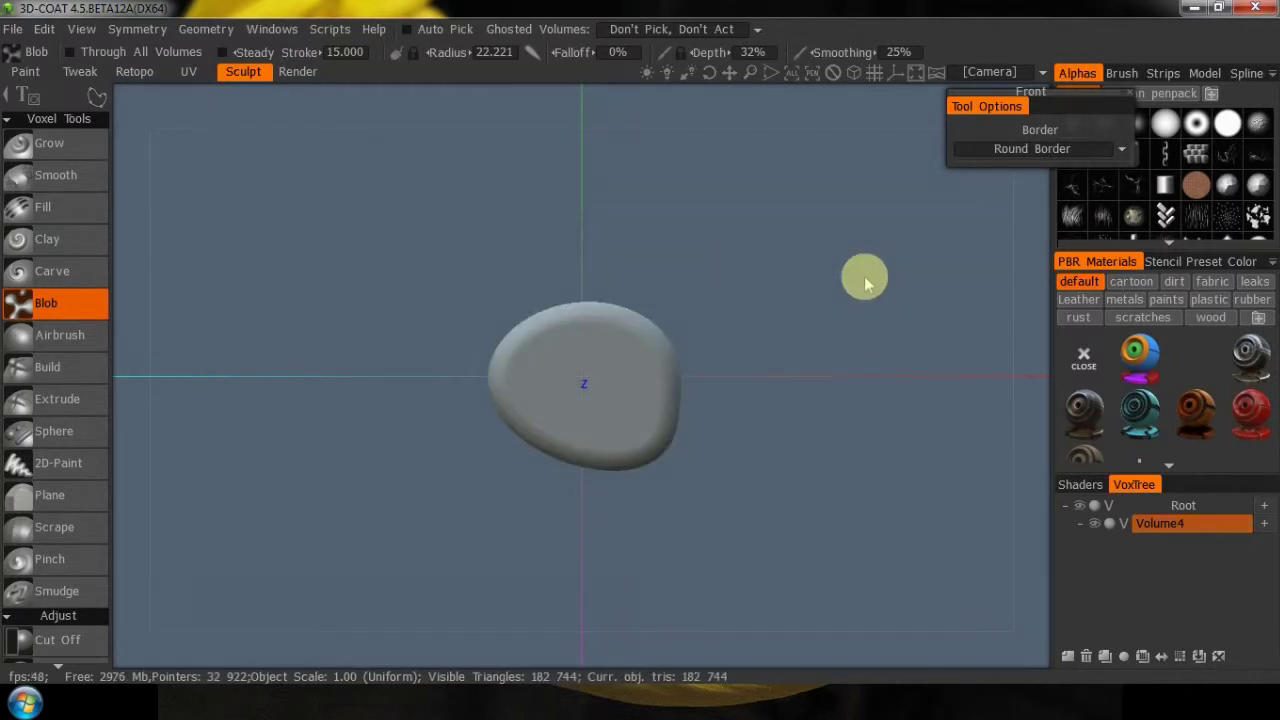
pyautogui.moveTo(1017, 343); pyautogui.dragTo(903, 417)
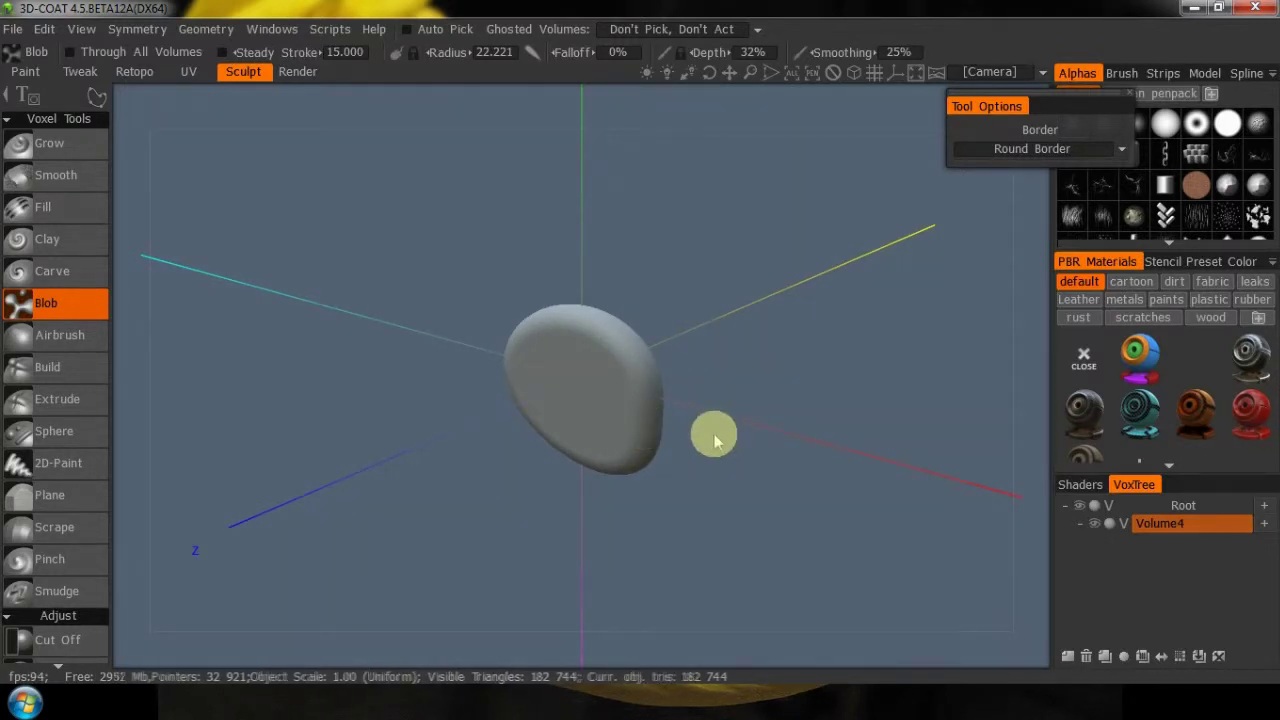
pyautogui.hotkey('ctrl', 'z')
# In front view, create a Round Border blob from a four-point closed curve left of the vertical axis, and move the curve right of the axis
pyautogui.press('KP_2')
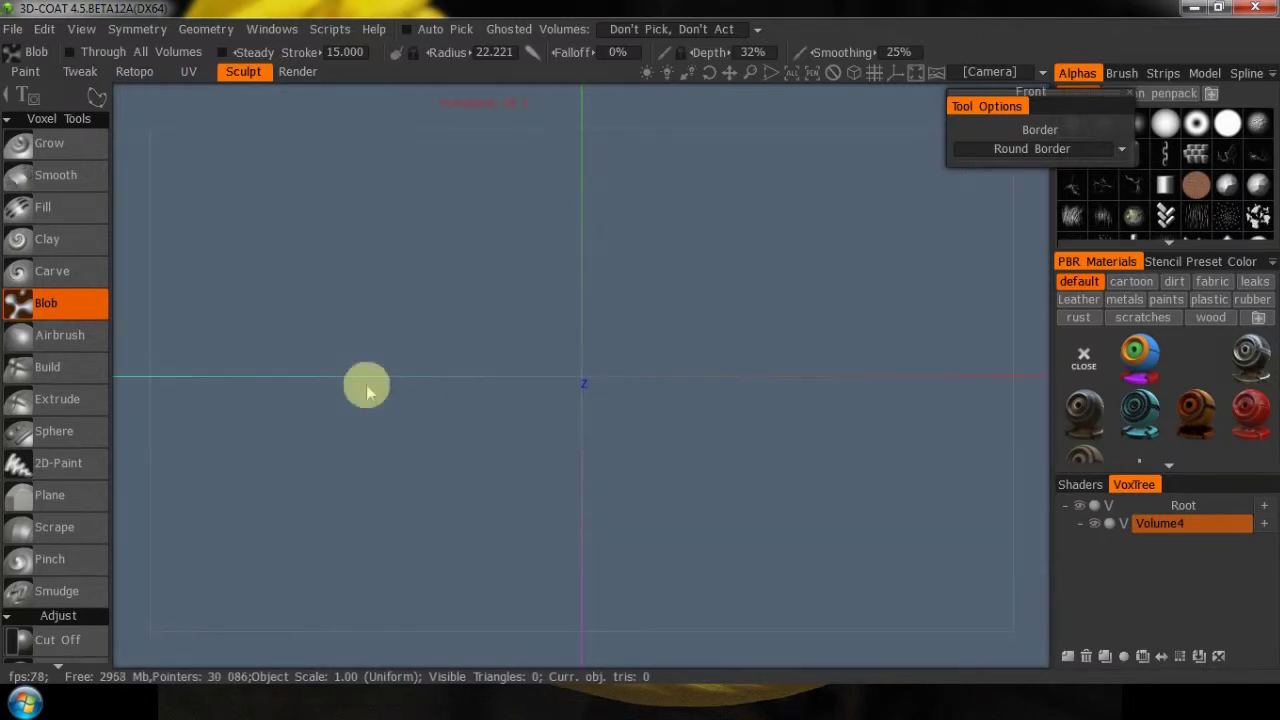
pyautogui.click(256, 213)
pyautogui.moveTo(256, 213); pyautogui.dragTo(567, 209)
pyautogui.click(539, 432)
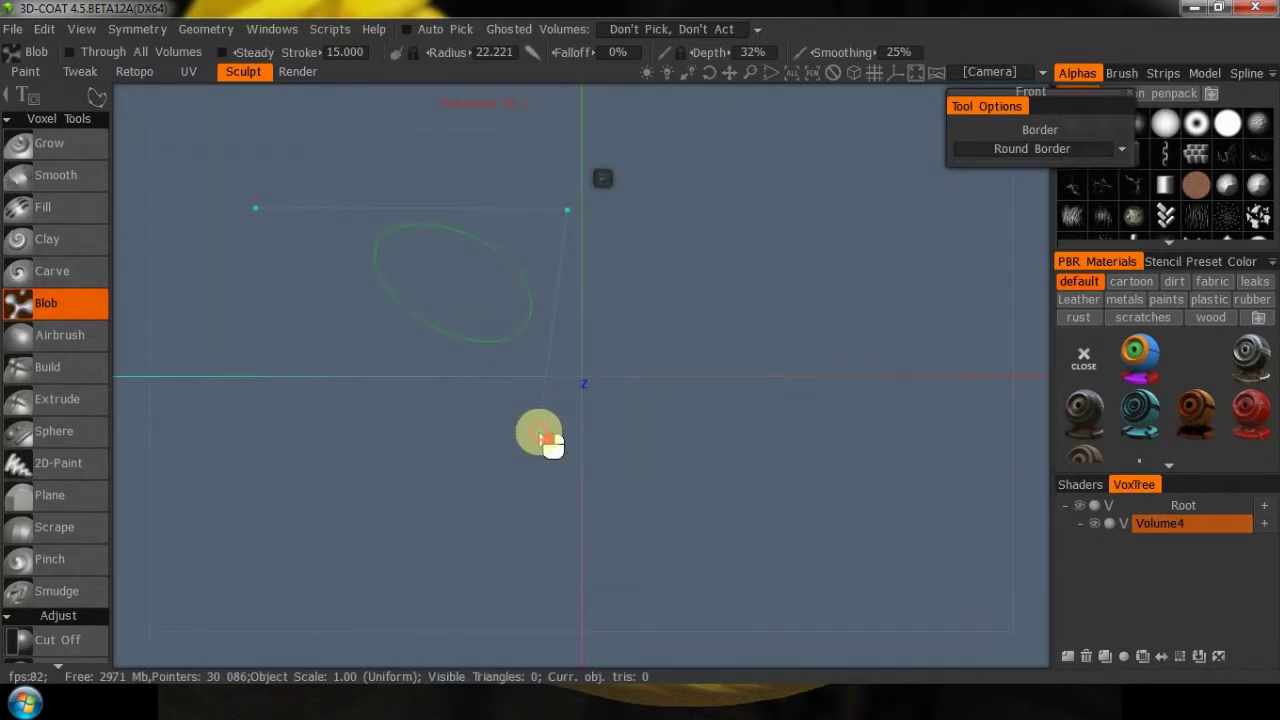
pyautogui.click(228, 441)
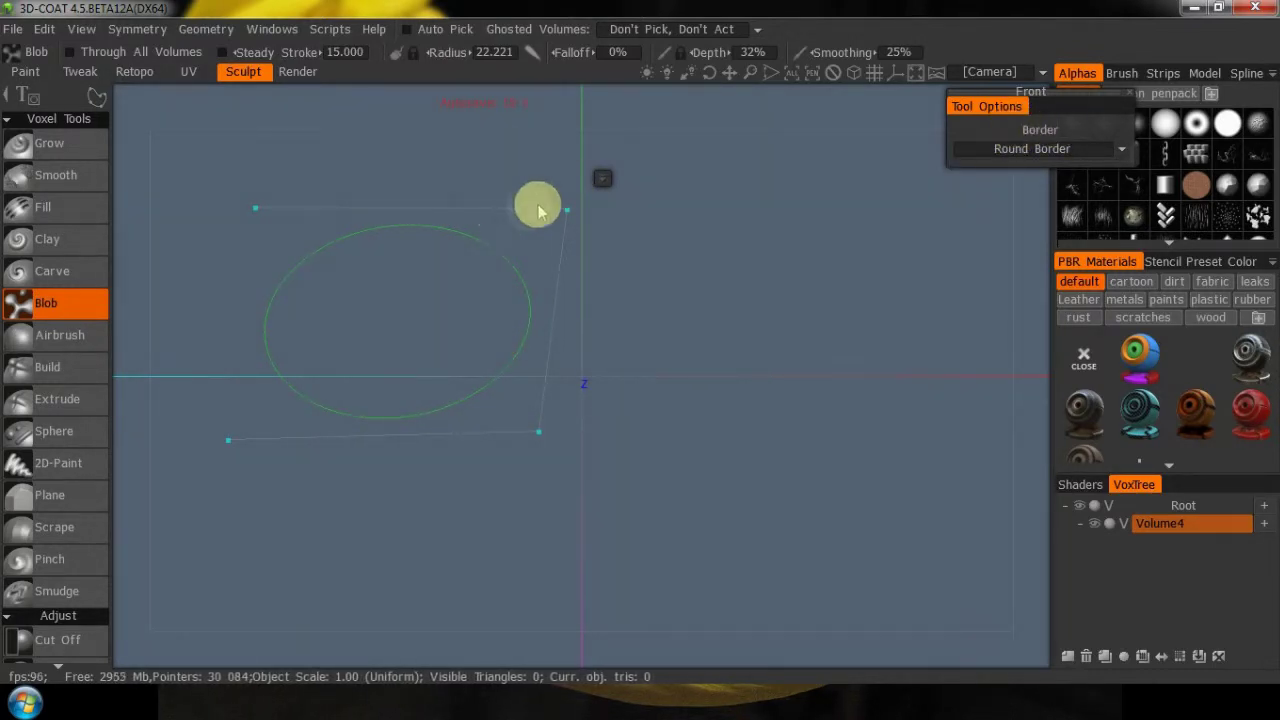
pyautogui.click(431, 287)
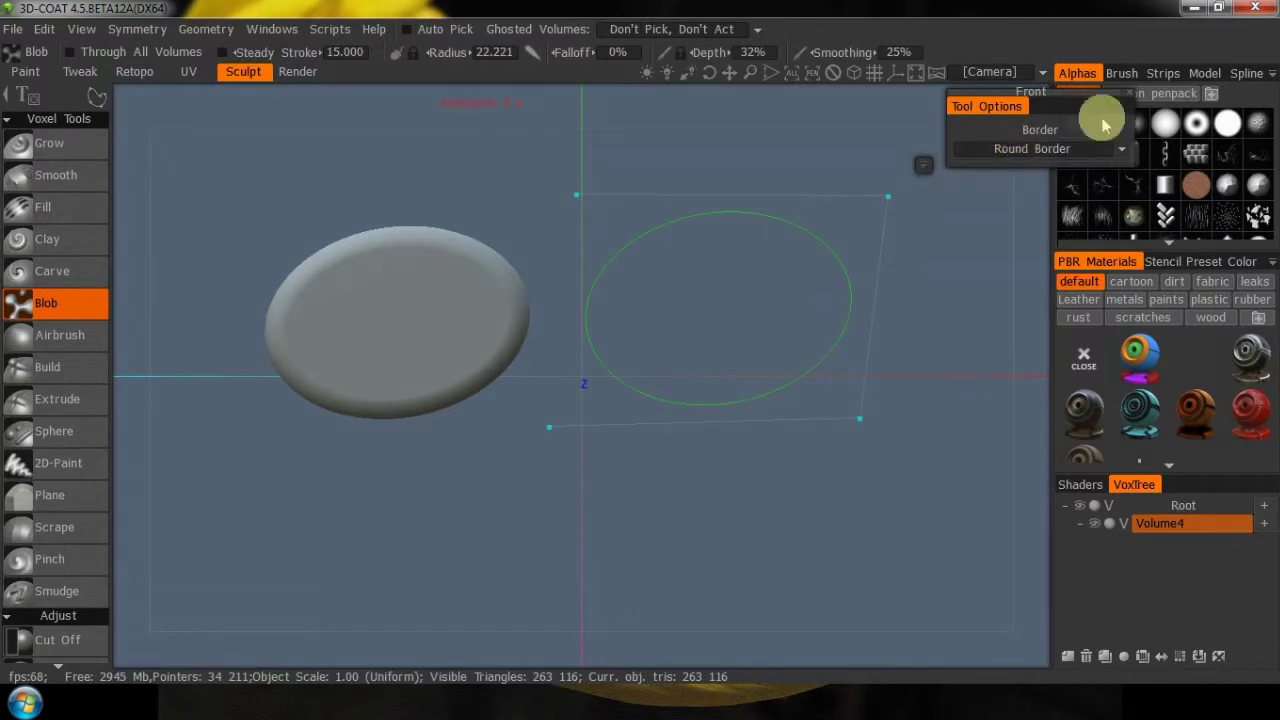
# Set the border type to Plane Border and fill the curve right of the vertical axis as a second blob
pyautogui.click(1060, 150)
pyautogui.click(988, 180)
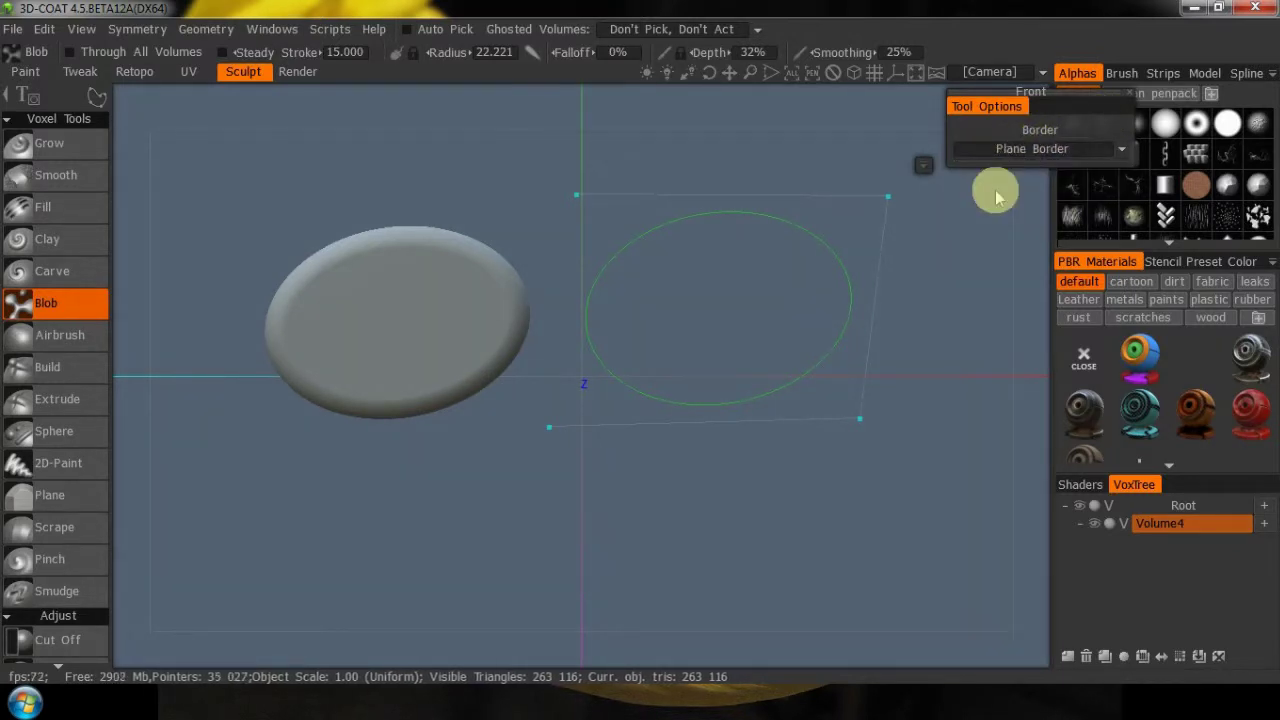
pyautogui.press('Return')
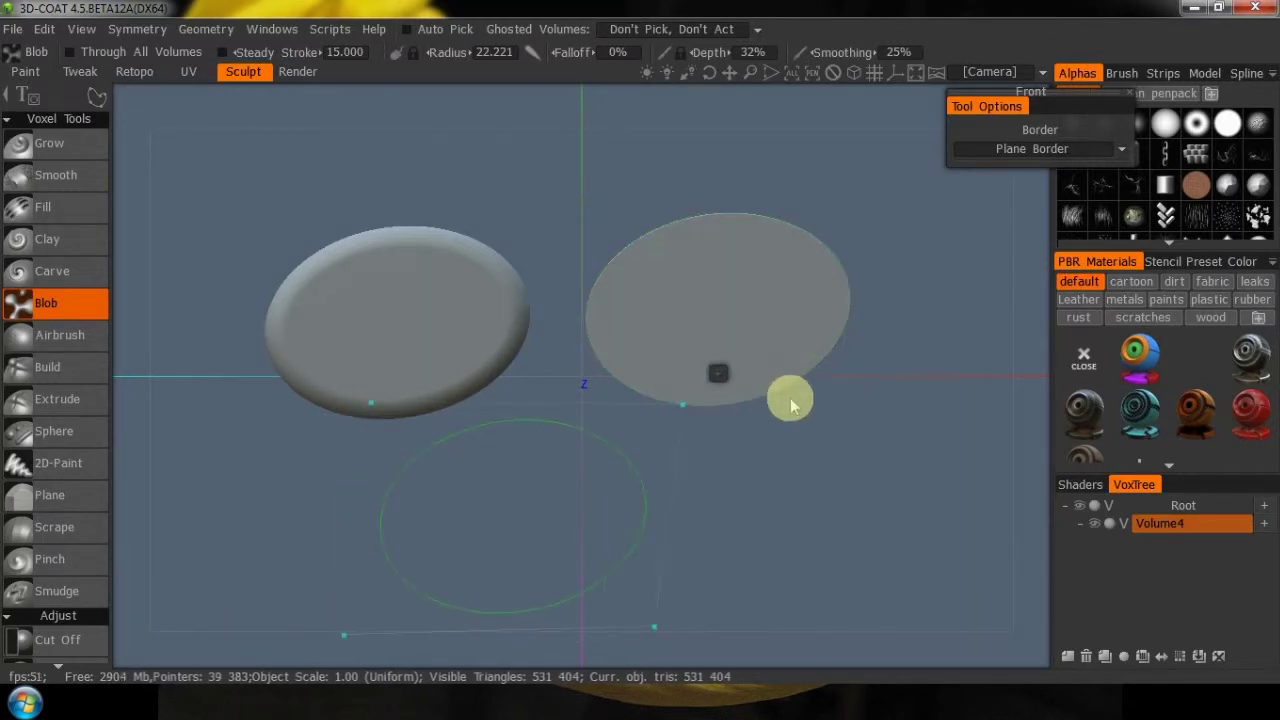
# Create a third blob with Sharp Border from the curve placed below the other two, and clear the curve
pyautogui.click(1040, 150)
pyautogui.click(998, 206)
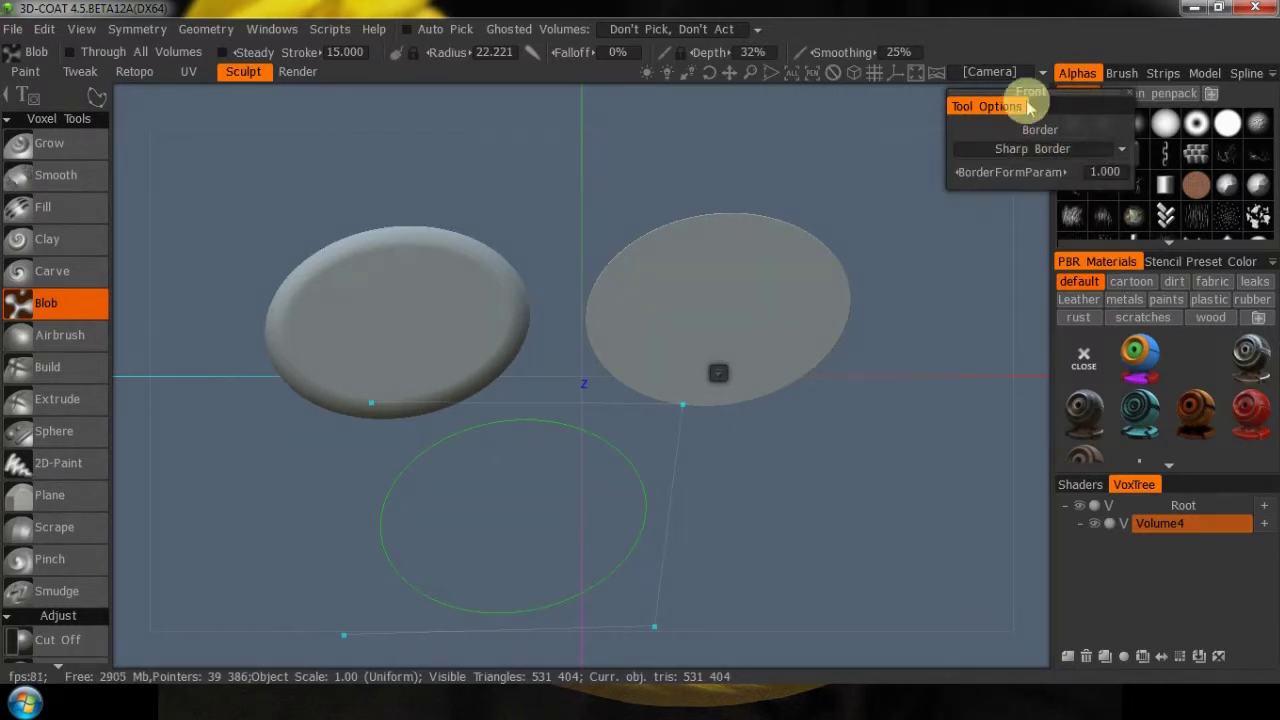
pyautogui.click(635, 503)
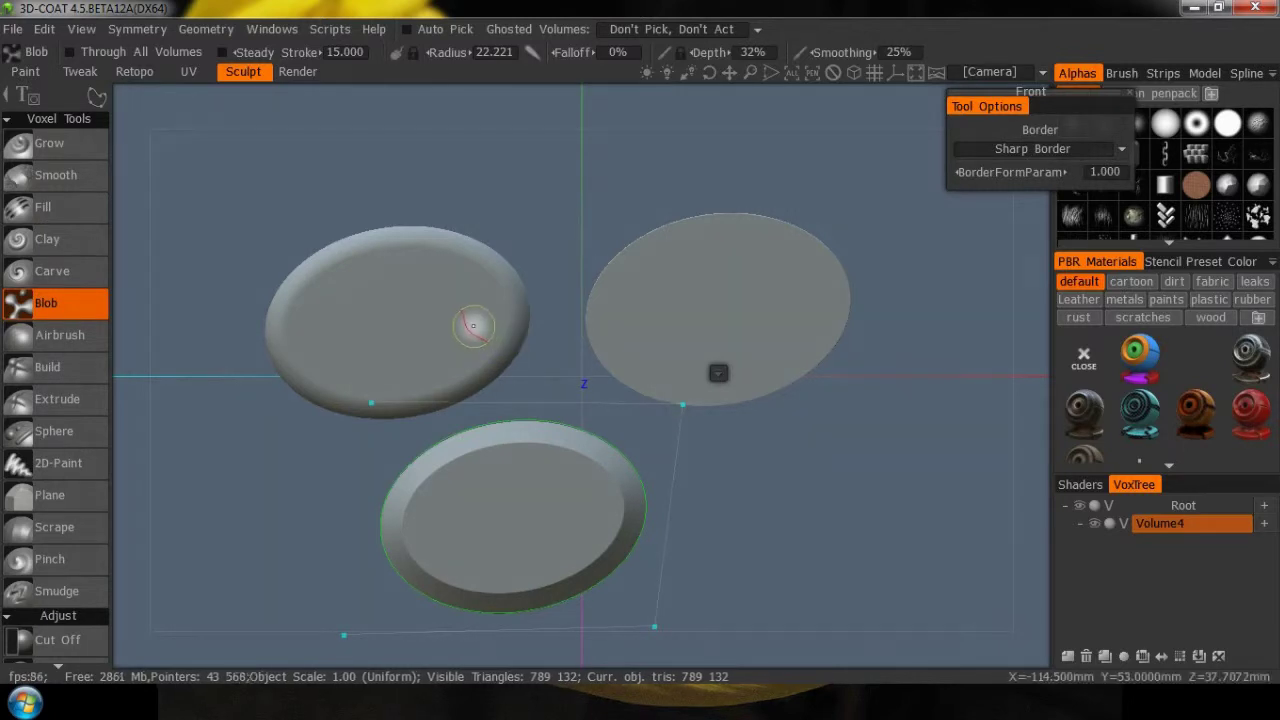
pyautogui.press('Escape')
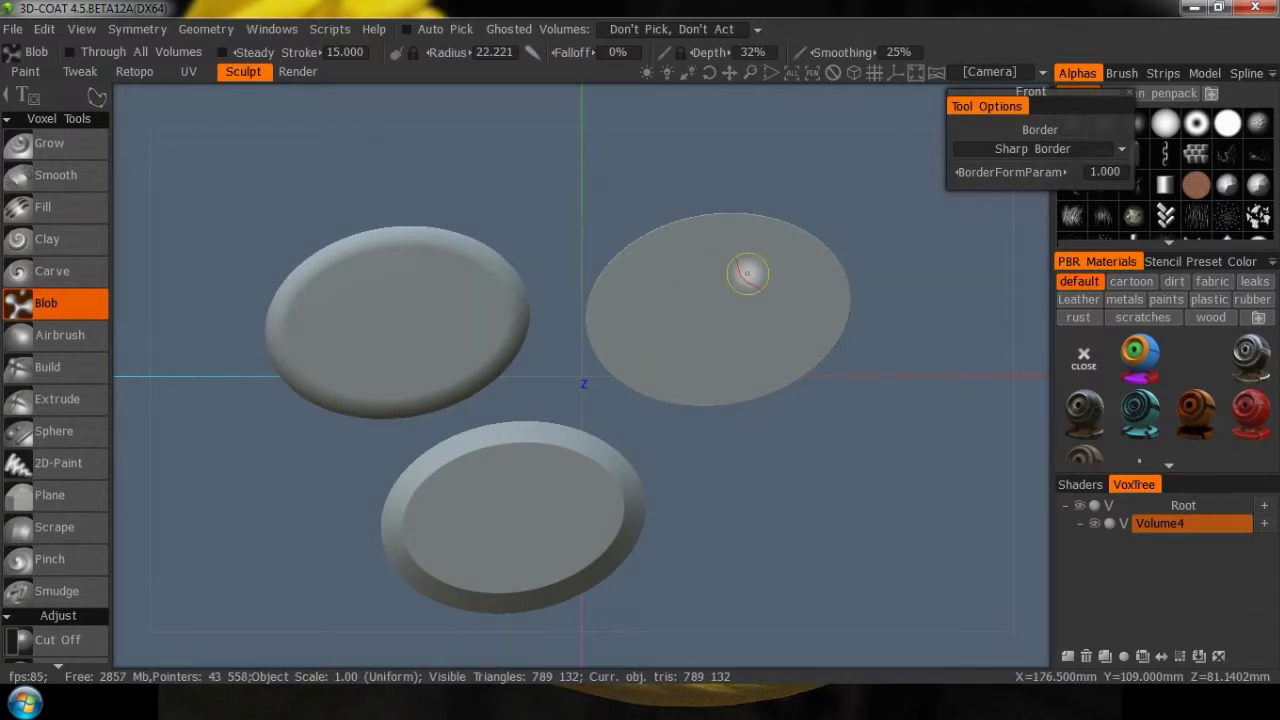
# Add a new empty volume and delete the volume that holds the three blobs
pyautogui.moveTo(680, 655); pyautogui.dragTo(860, 508)
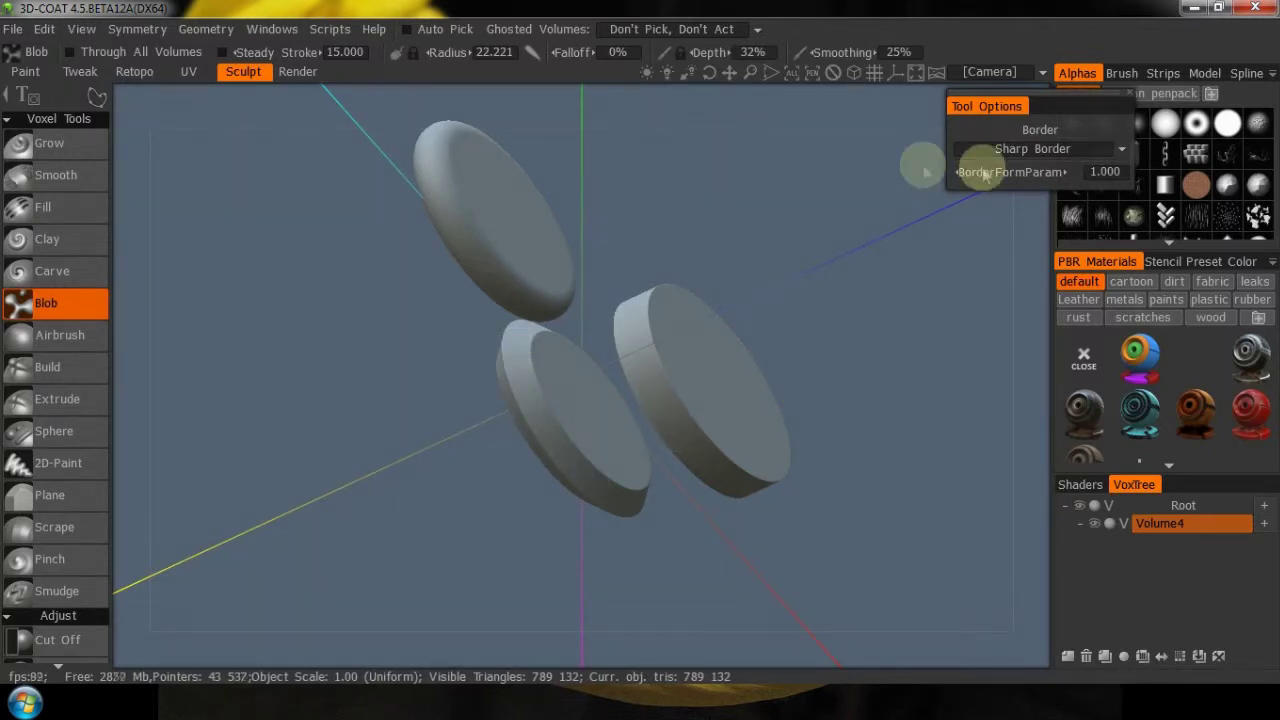
pyautogui.moveTo(800, 110); pyautogui.dragTo(660, 443)
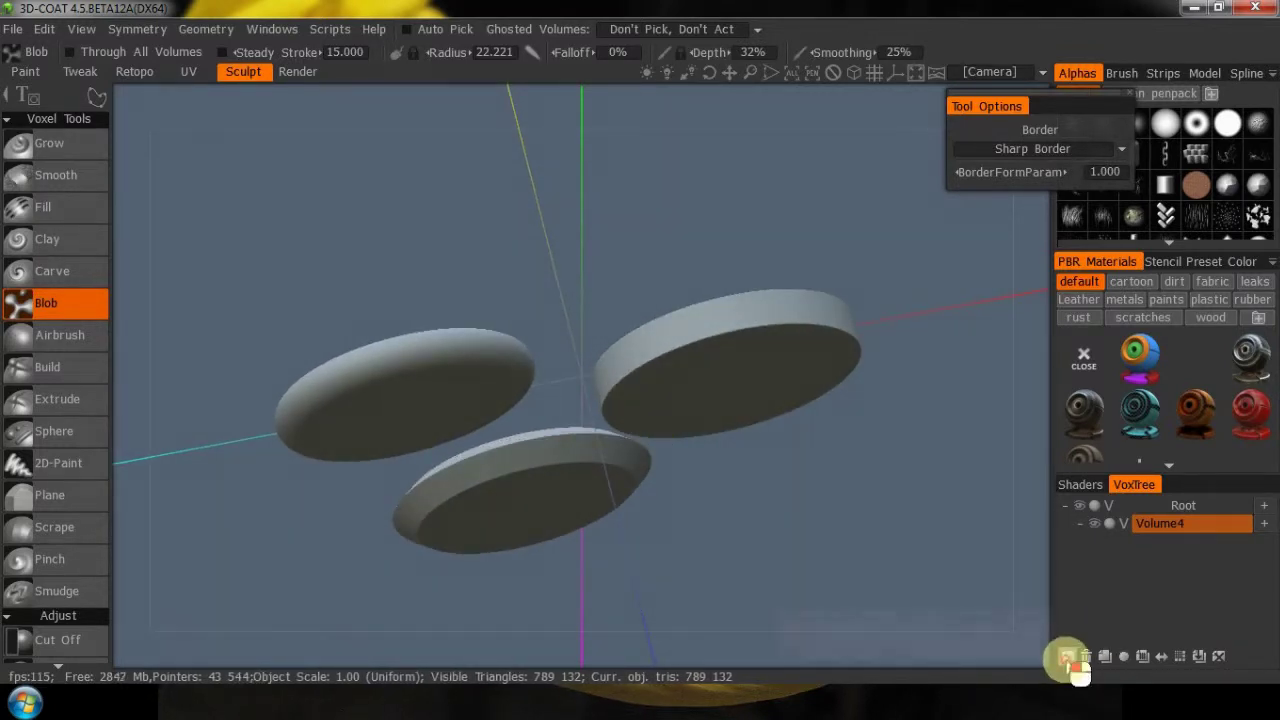
pyautogui.click(1067, 657)
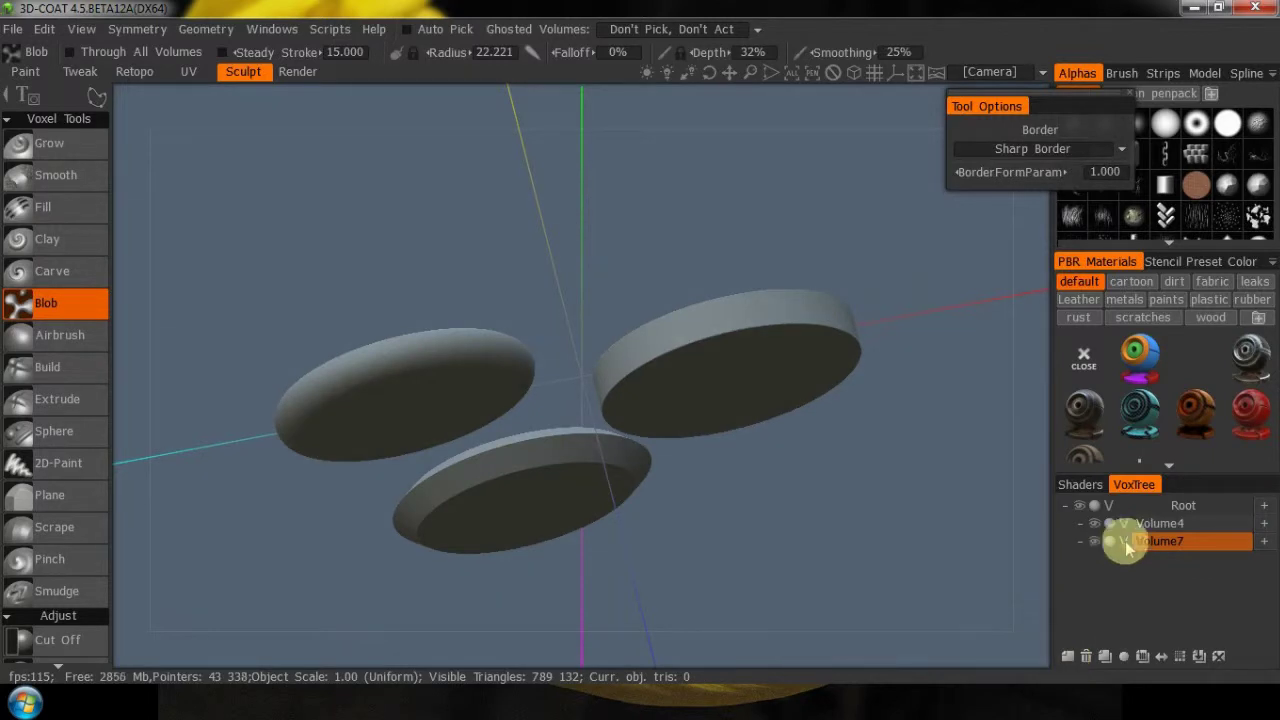
pyautogui.click(1085, 657)
# In front view, load the image "seahorse invert .jpg" from the Stencils folder as a curve shape
pyautogui.press('KP_1')
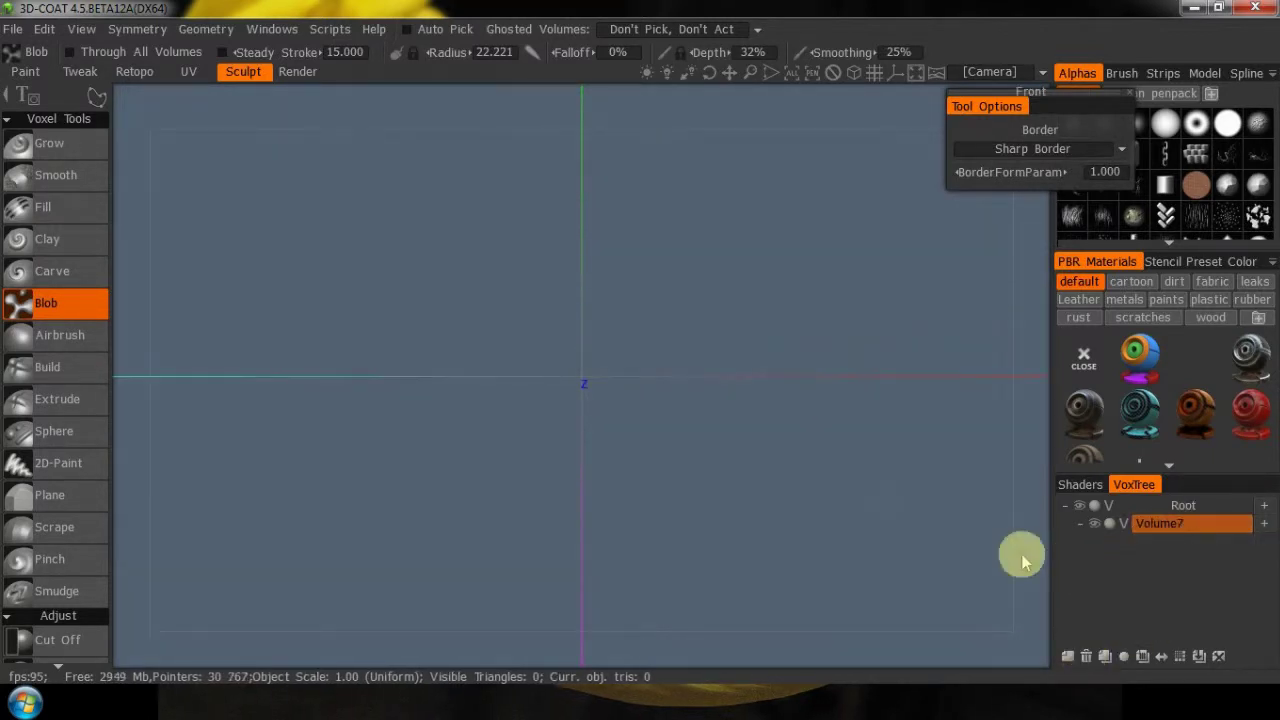
pyautogui.click(99, 100)
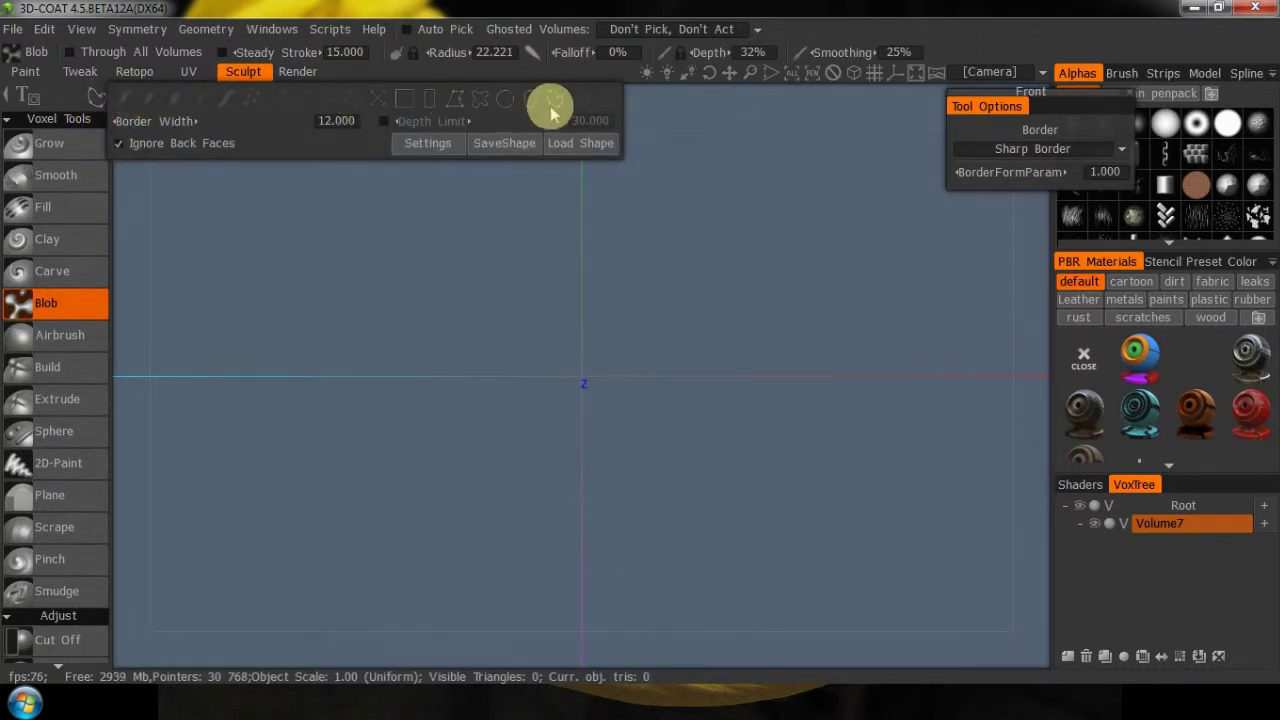
pyautogui.click(572, 140)
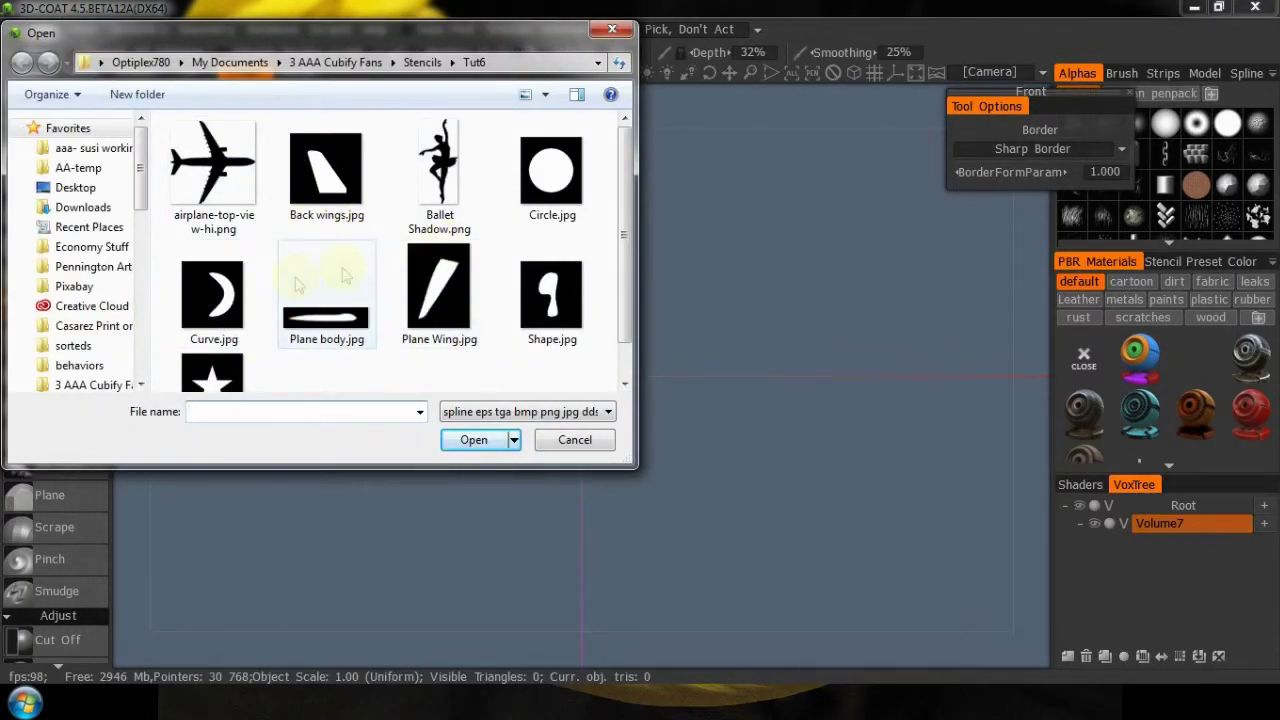
pyautogui.click(422, 62)
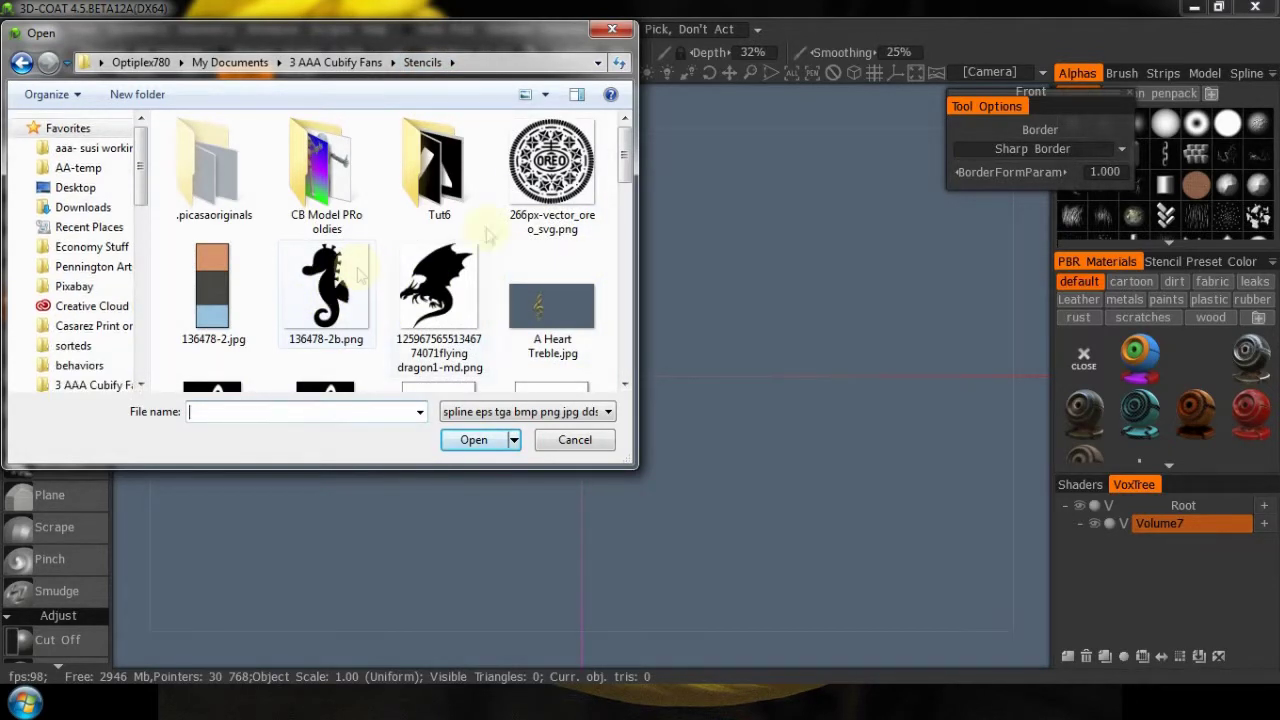
pyautogui.moveTo(634, 157); pyautogui.dragTo(648, 390)
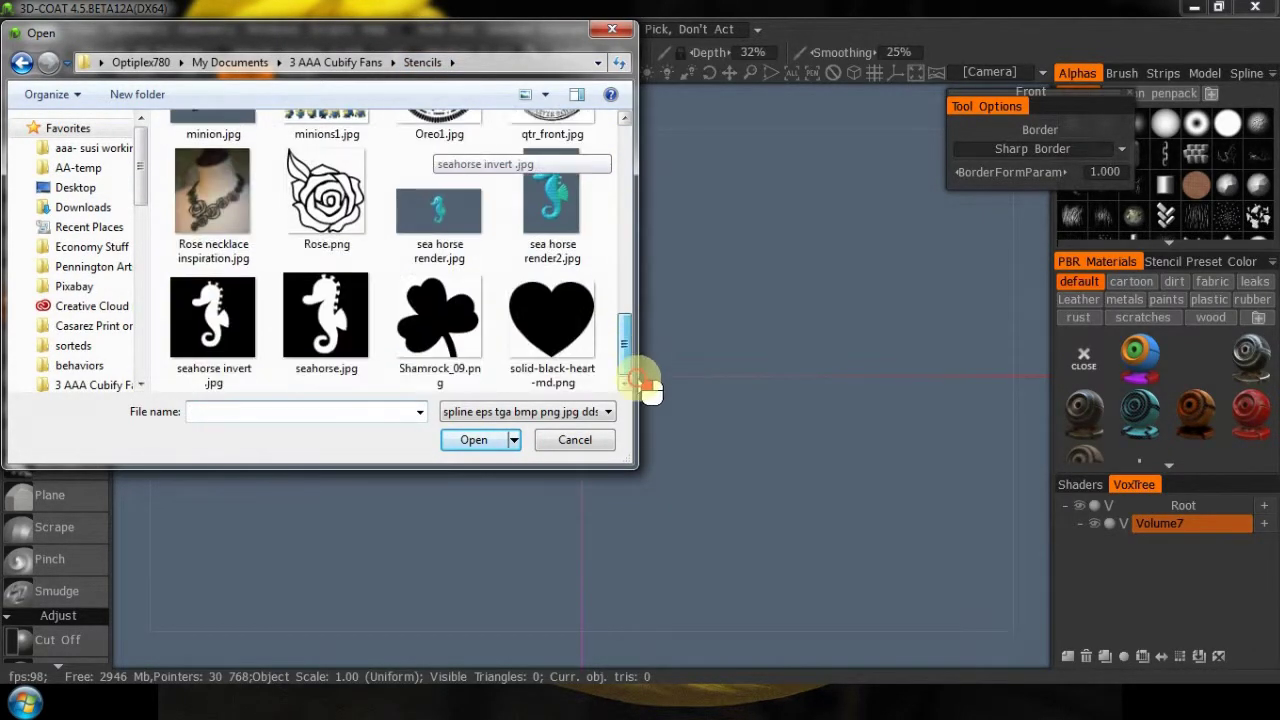
pyautogui.click(205, 315)
pyautogui.click(474, 440)
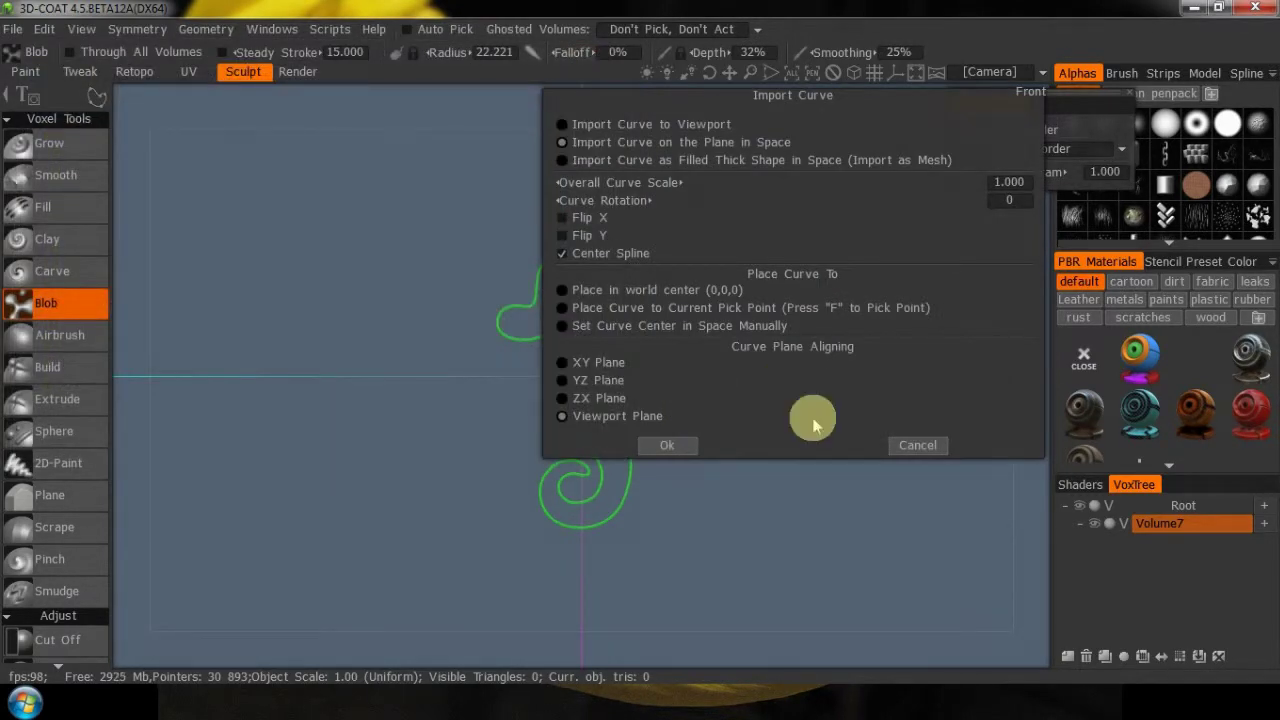
# Import the seahorse curve to the viewport with Flip Y enabled, and scale it down around the origin
pyautogui.click(672, 447)
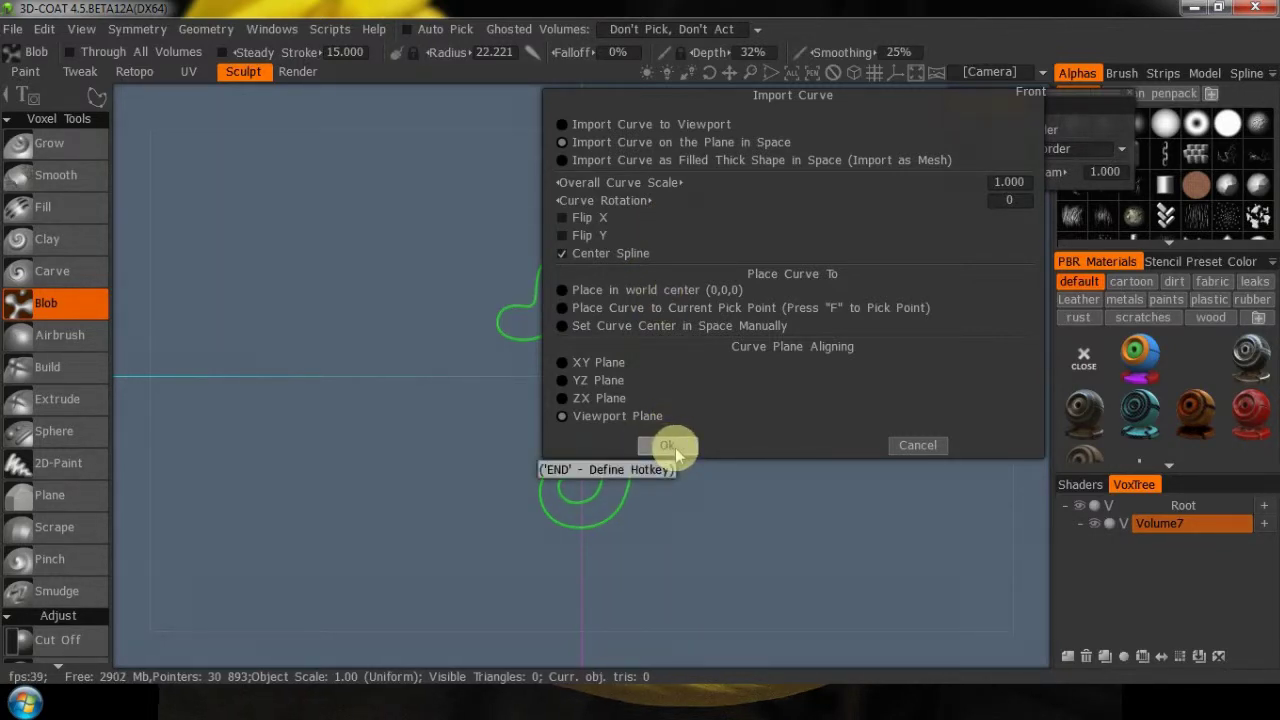
pyautogui.click(675, 447)
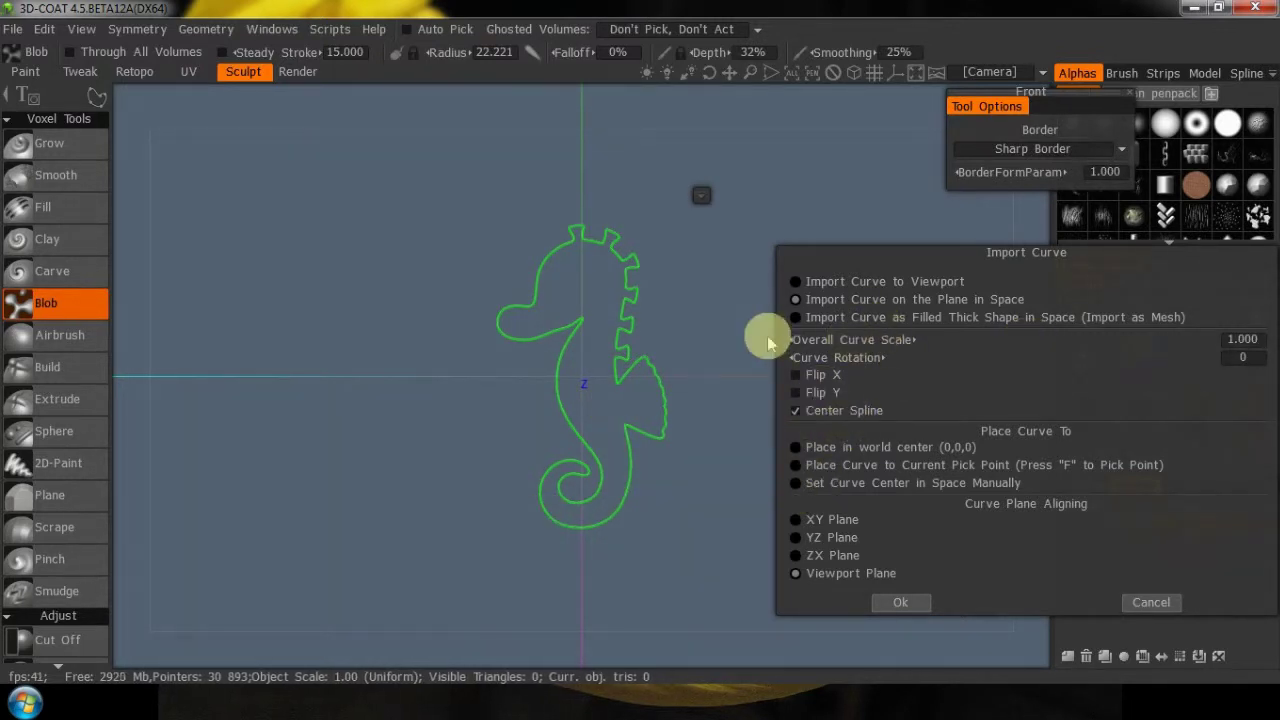
pyautogui.click(797, 318)
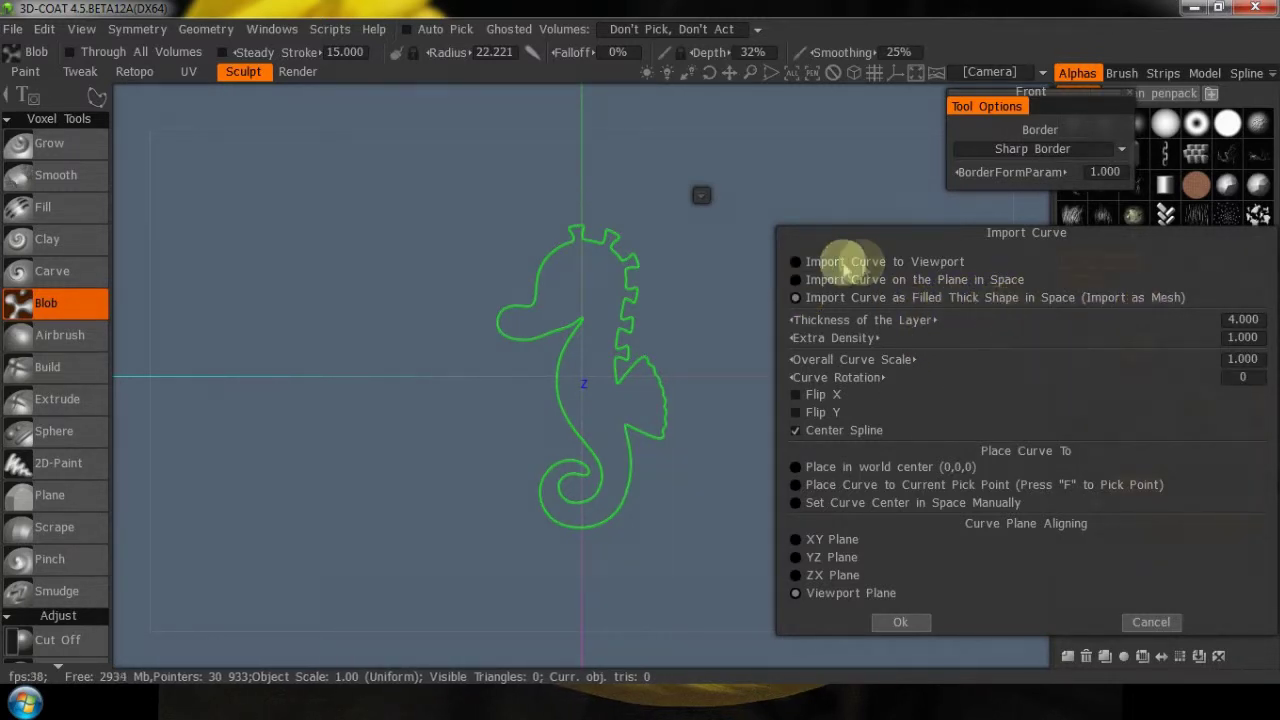
pyautogui.click(797, 261)
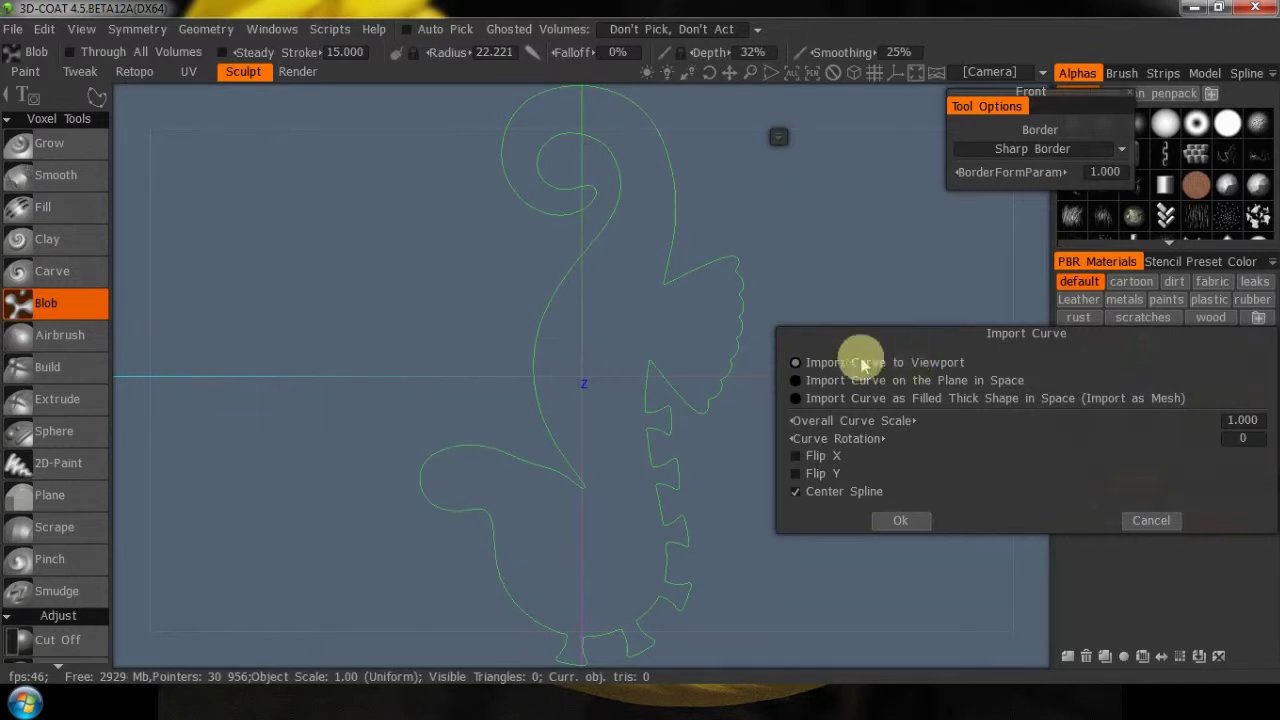
pyautogui.click(797, 474)
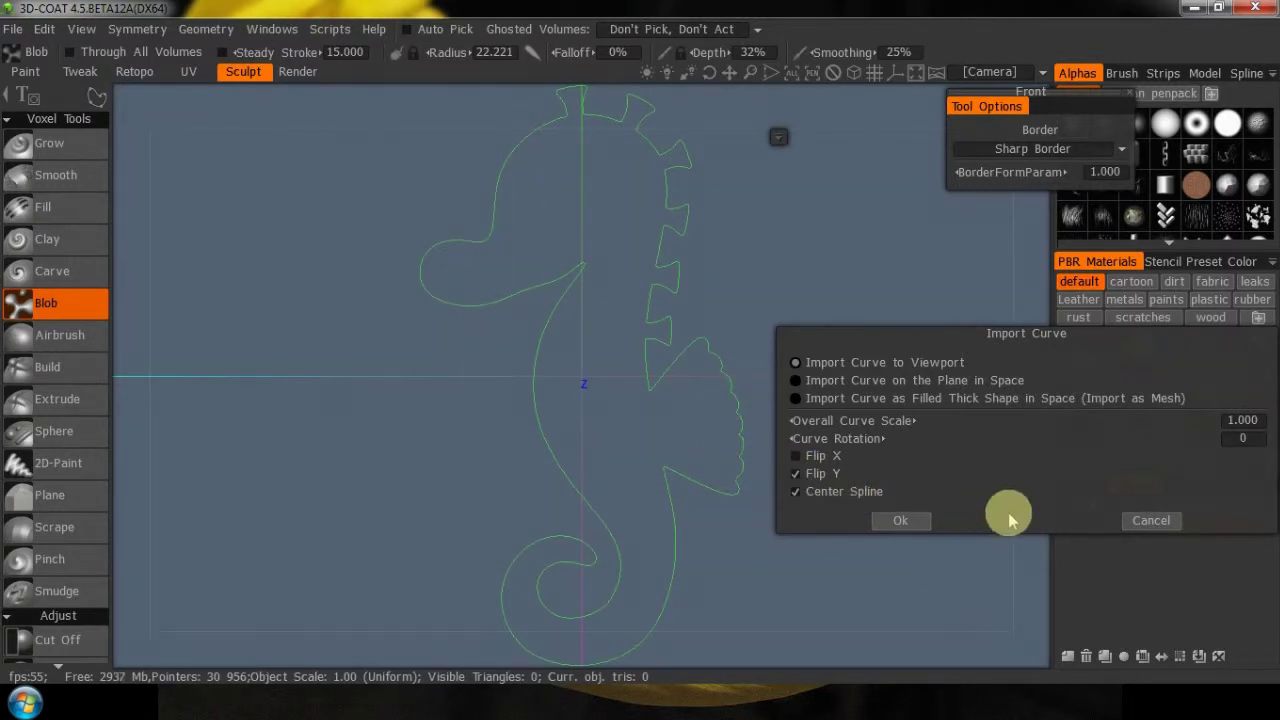
pyautogui.click(903, 521)
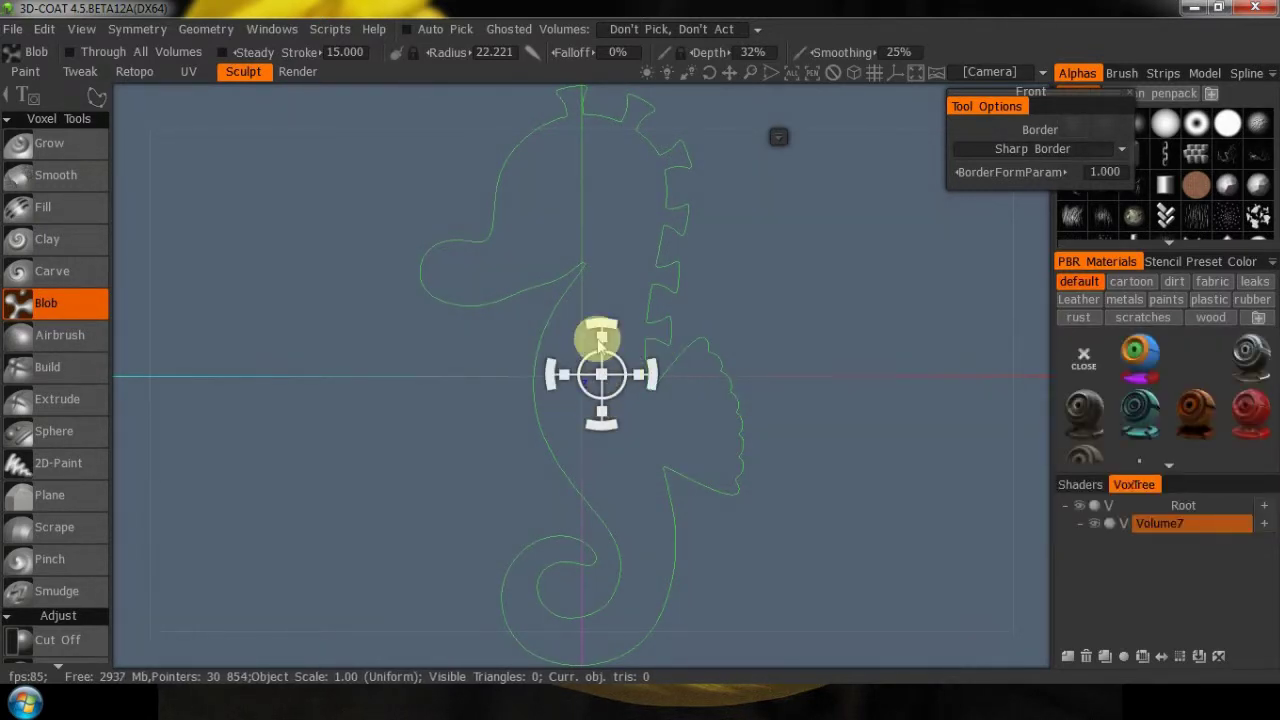
pyautogui.moveTo(604, 377); pyautogui.dragTo(580, 390)
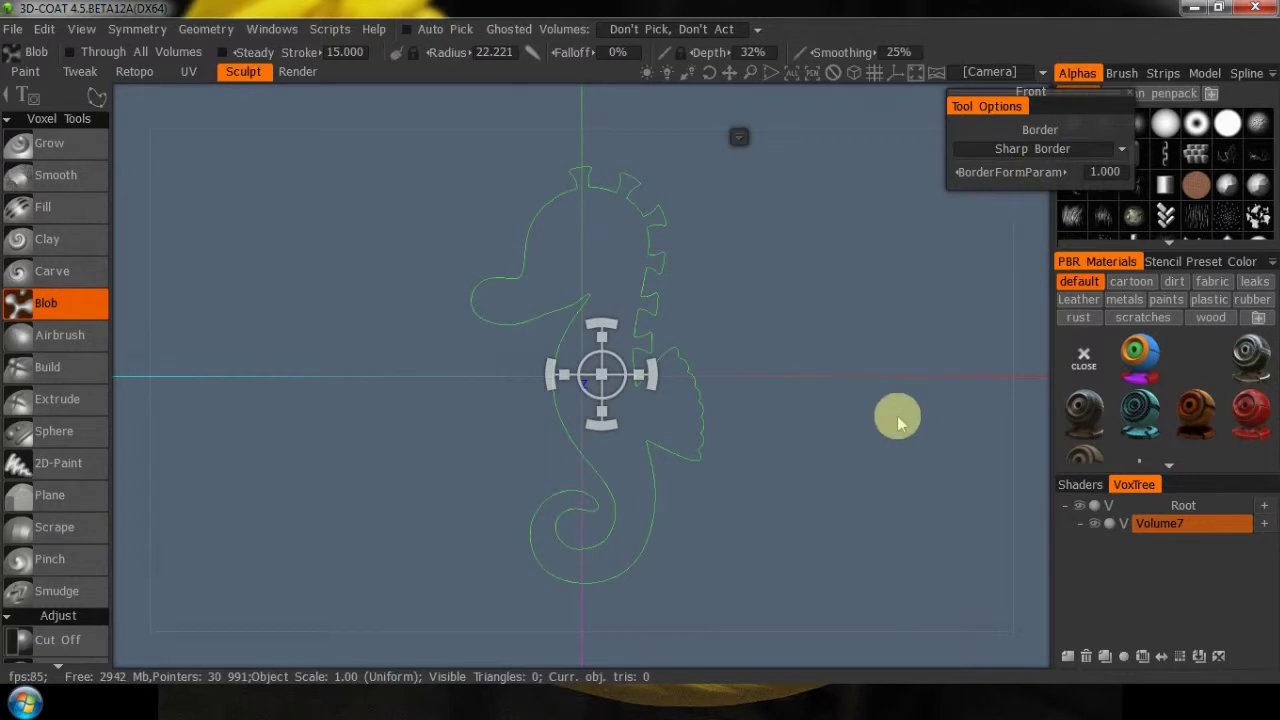
# Move the seahorse curve well to the left of the origin and create a blob from it with Round Border
pyautogui.moveTo(897, 415)
pyautogui.mouseDown()
pyautogui.moveTo(574, 420)
pyautogui.moveTo(602, 425)
pyautogui.mouseUp()
pyautogui.click(1043, 155)
pyautogui.click(1000, 170)
pyautogui.press('space')
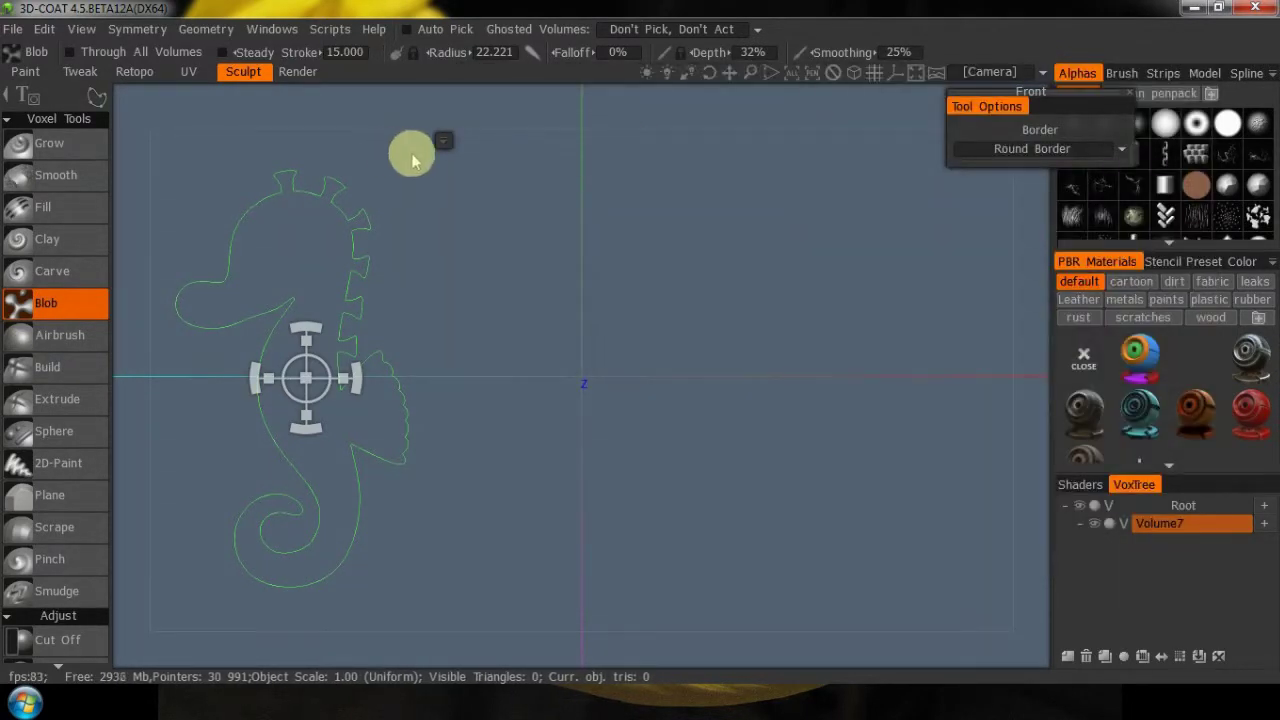
pyautogui.click(606, 287)
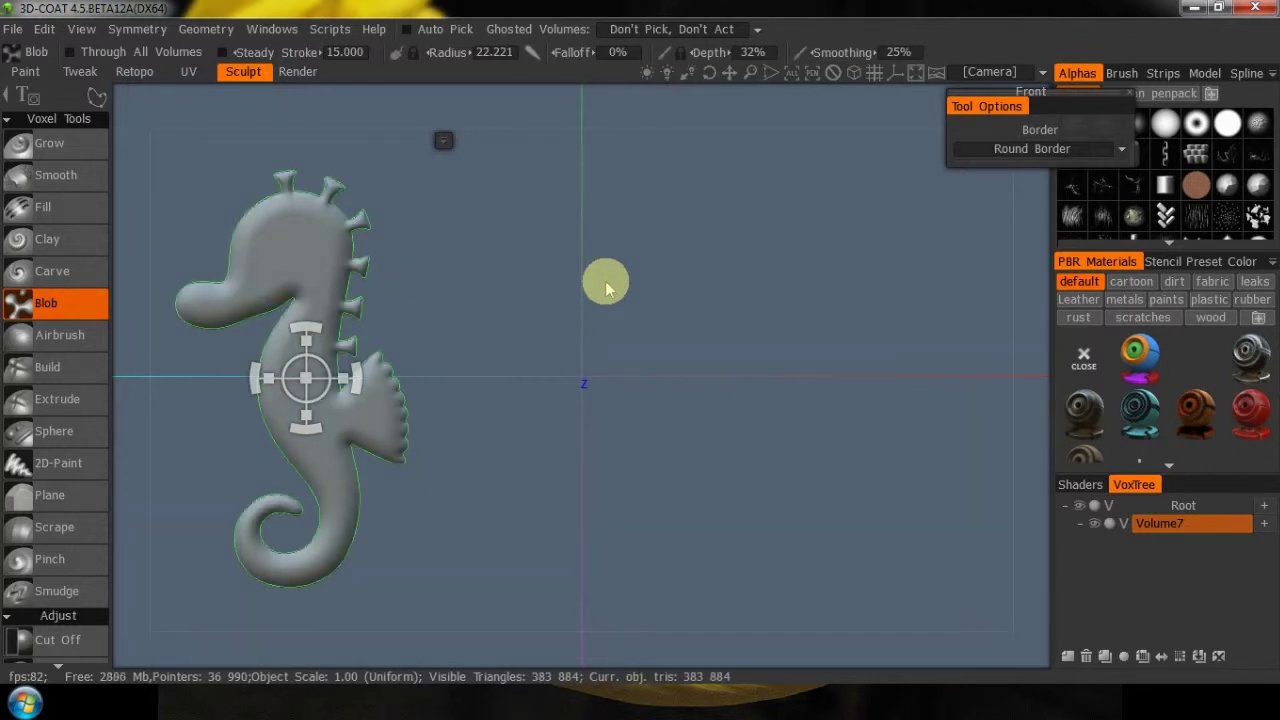
# Move the seahorse curve just right of the first seahorse and create a second blob from it with Plane Border
pyautogui.moveTo(606, 287); pyautogui.dragTo(834, 277)
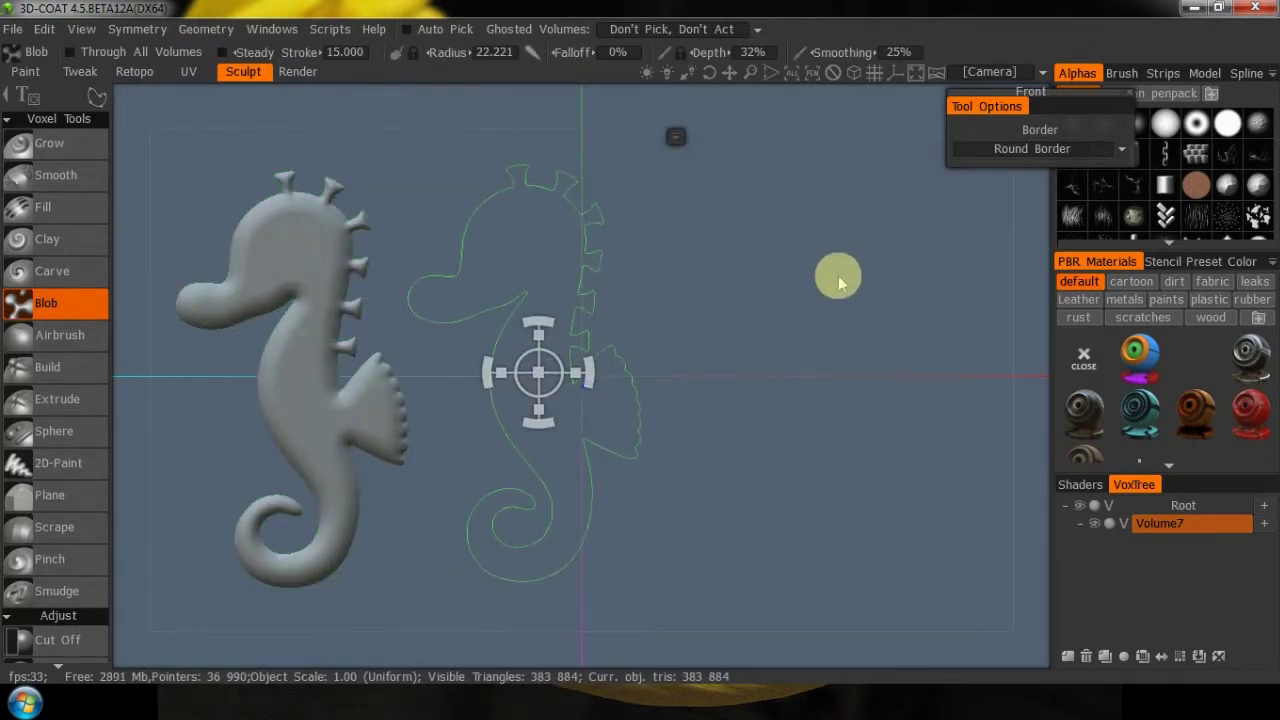
pyautogui.click(1040, 148)
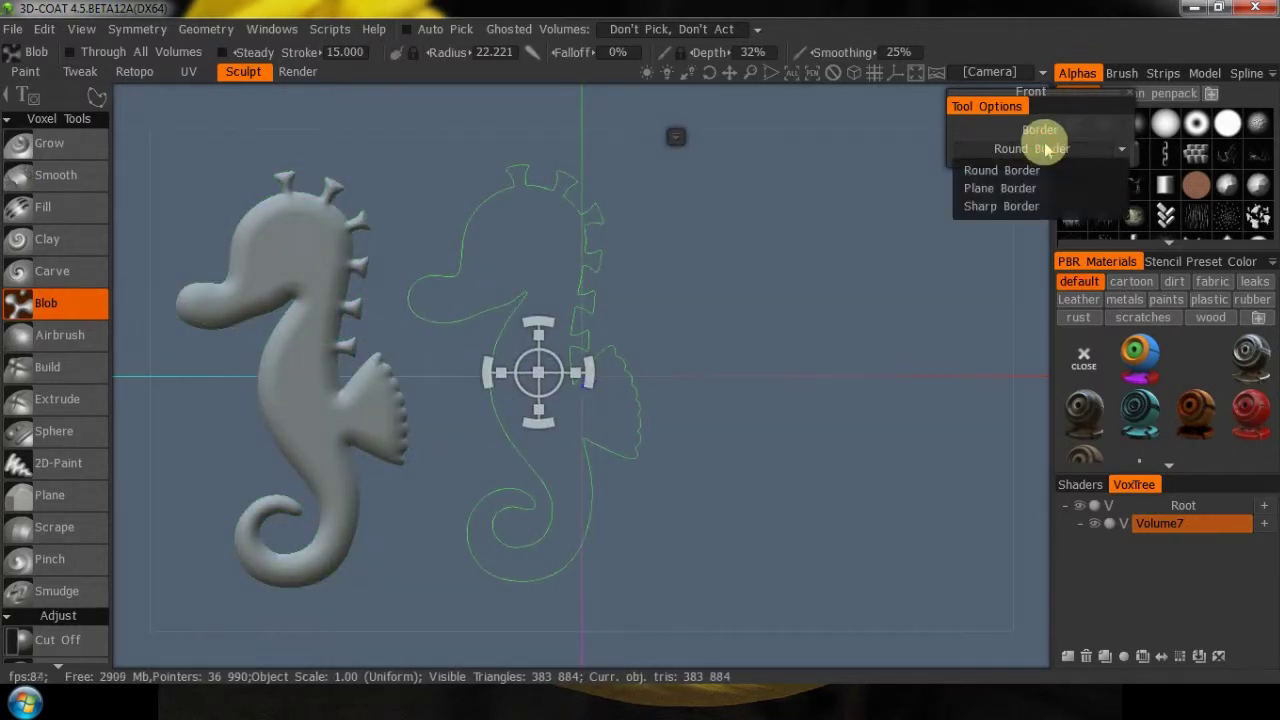
pyautogui.click(1003, 189)
pyautogui.press('space')
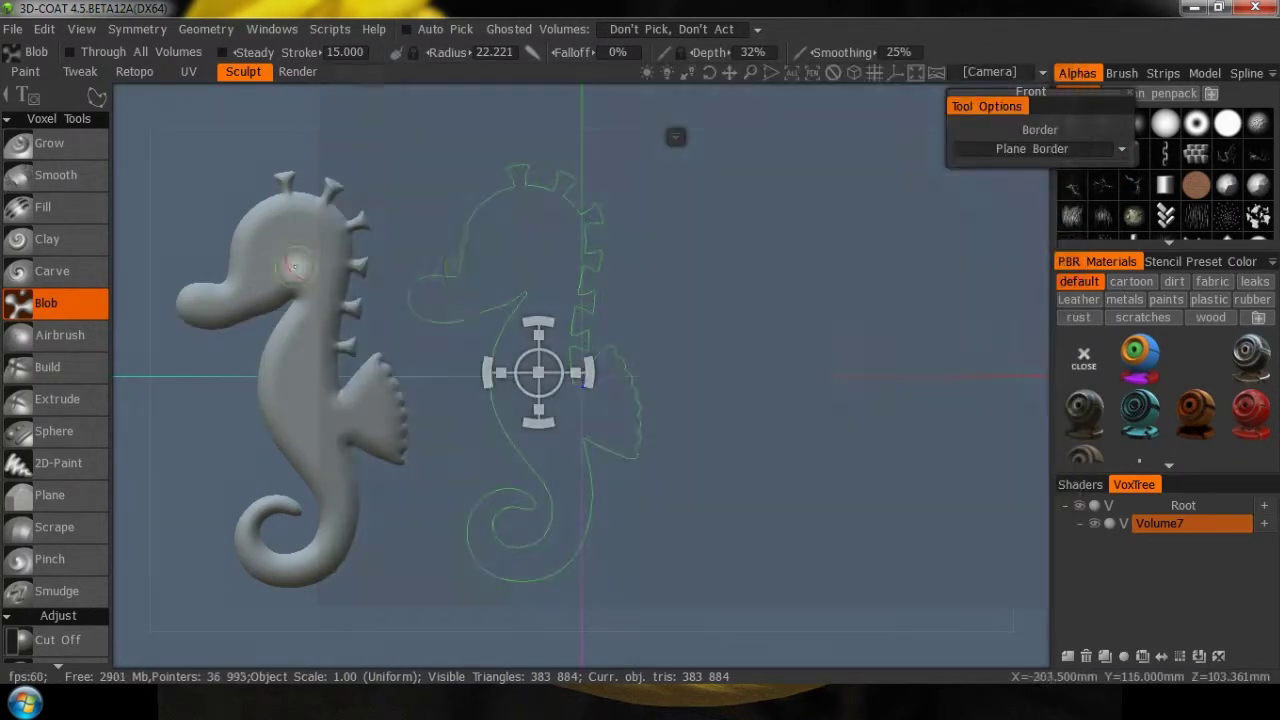
pyautogui.click(595, 285)
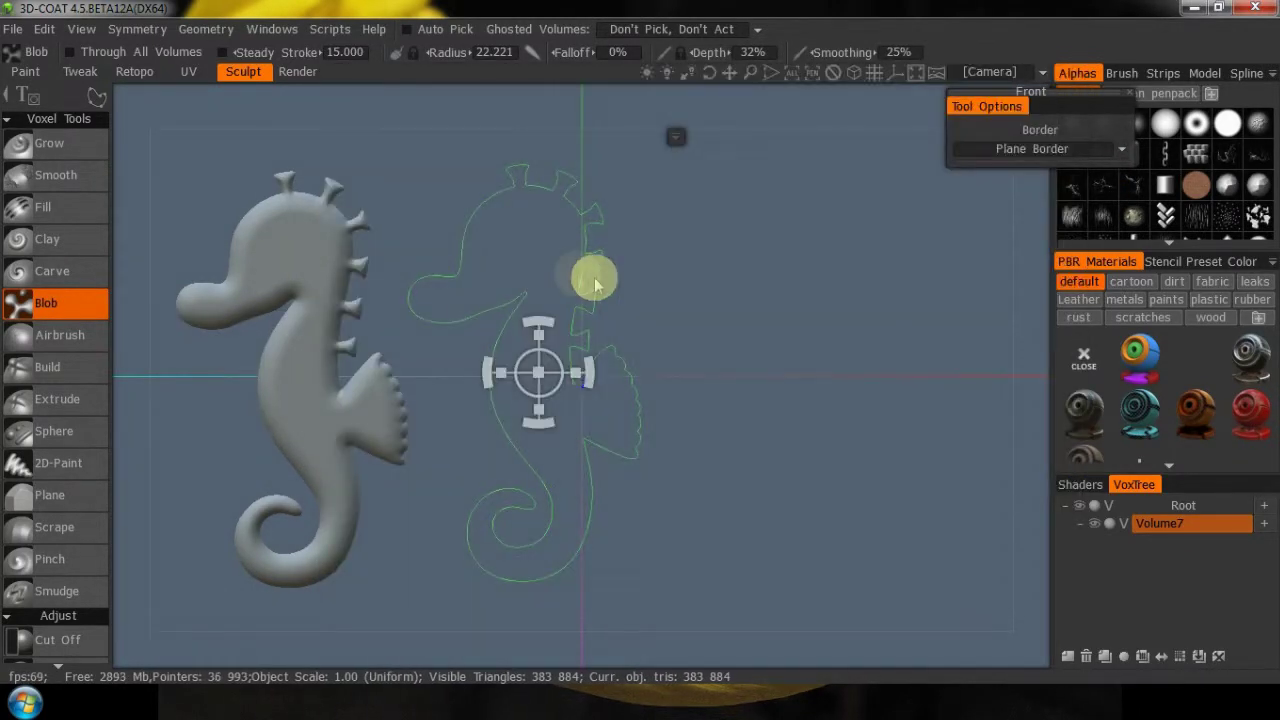
pyautogui.press('Return')
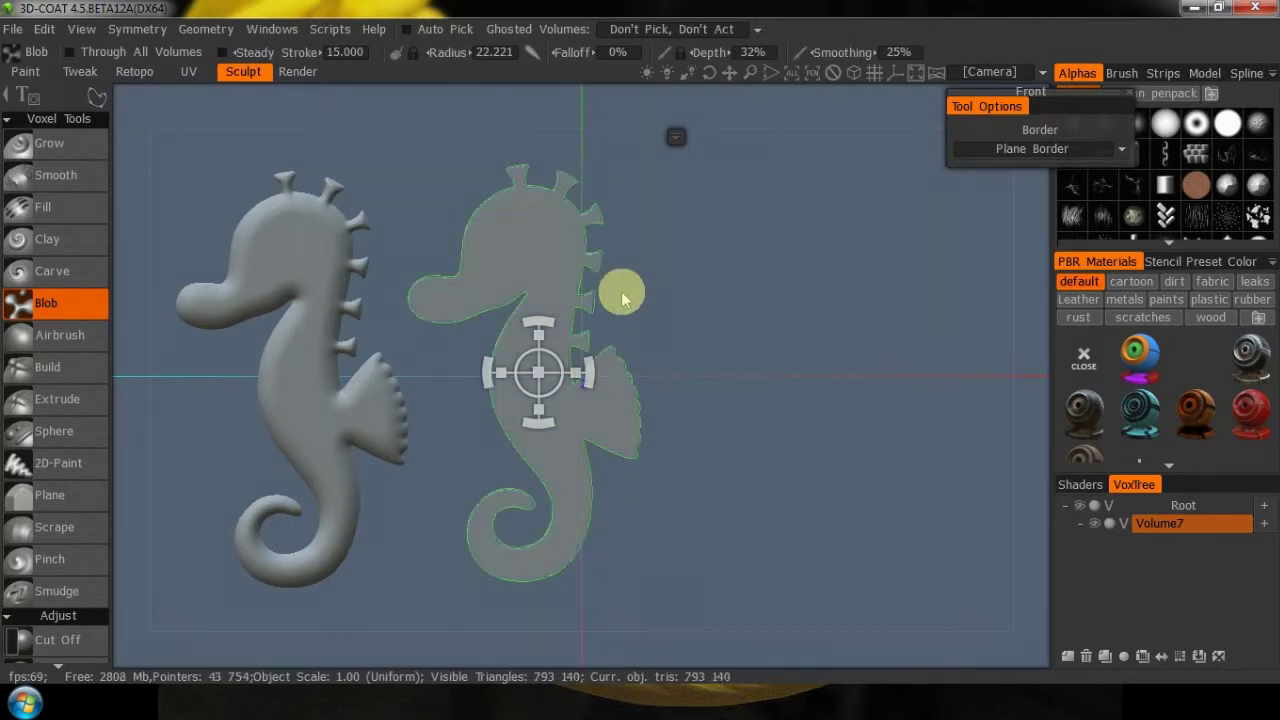
# Move the curve right of the second seahorse, create a third blob with Sharp Border, and inspect all three from several angles
pyautogui.moveTo(675, 297); pyautogui.dragTo(930, 290)
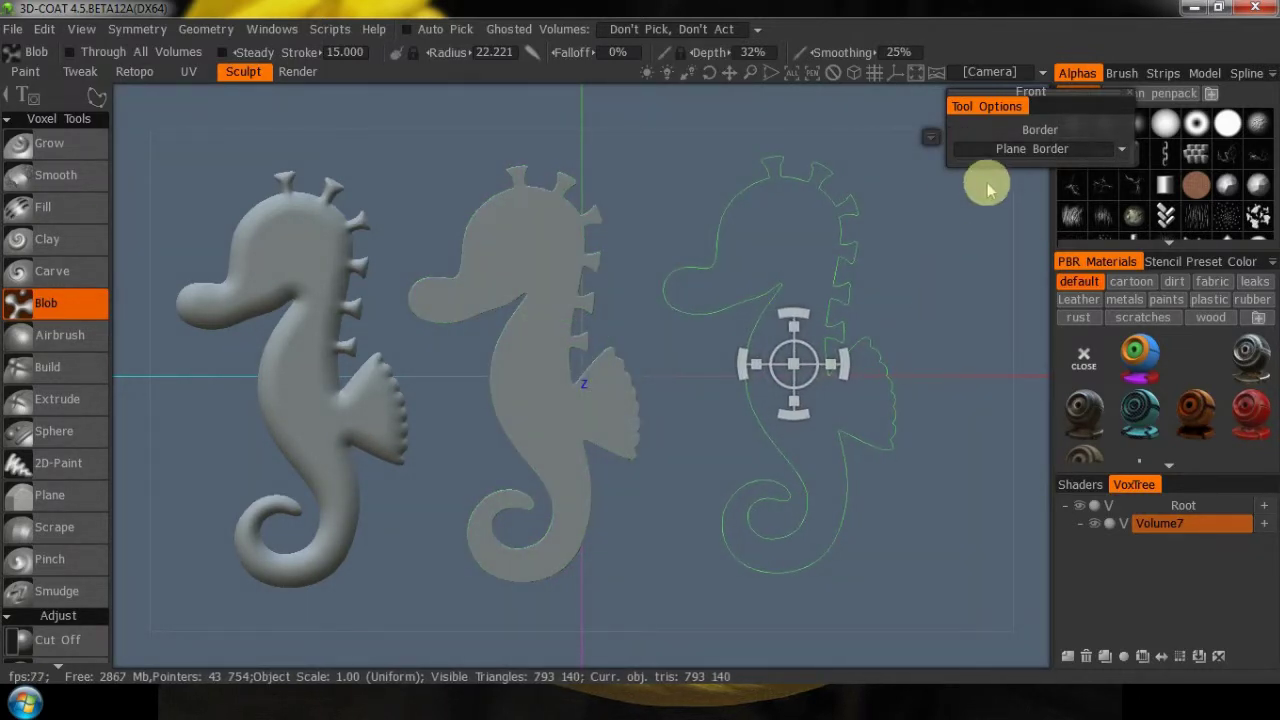
pyautogui.click(1017, 152)
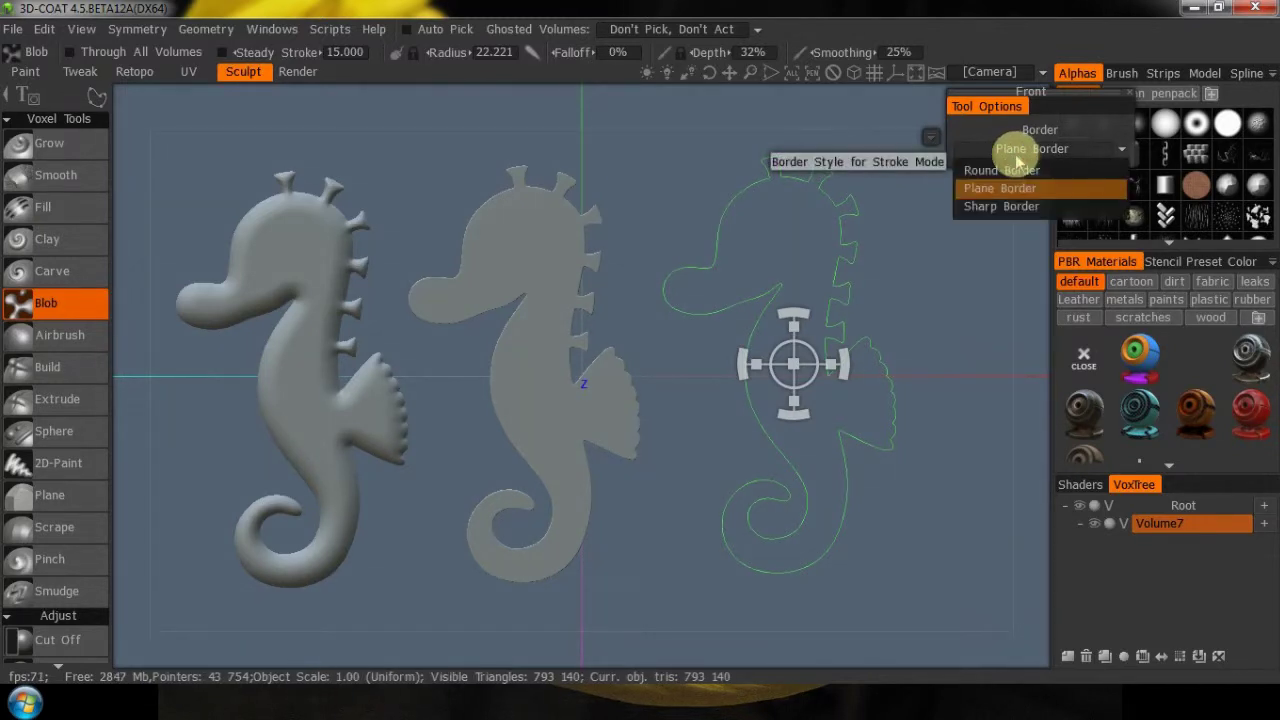
pyautogui.click(1014, 206)
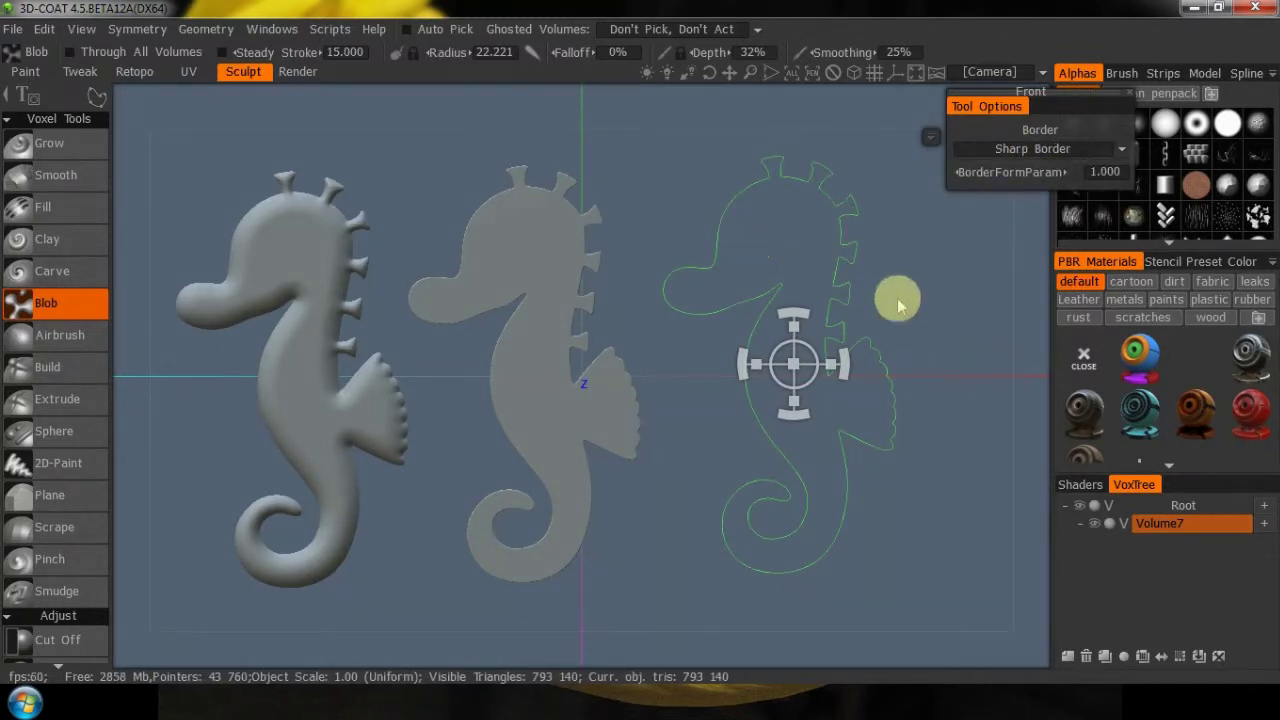
pyautogui.press('Return')
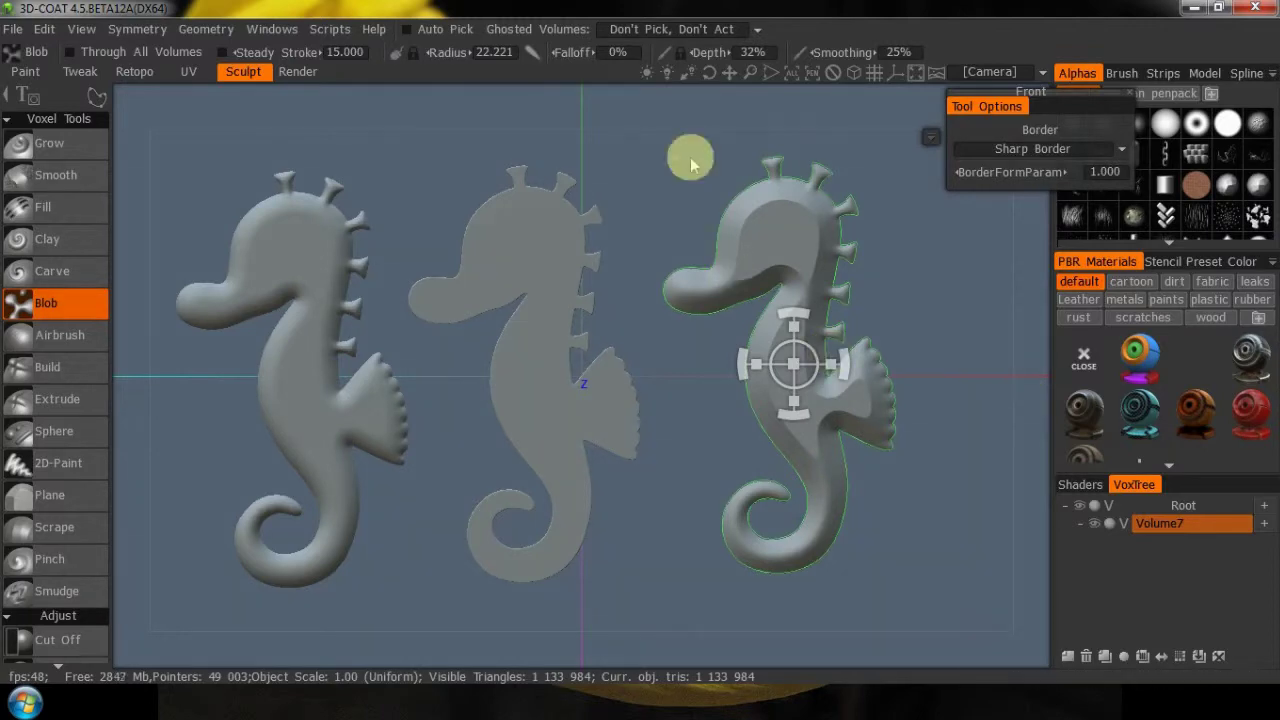
pyautogui.moveTo(902, 122); pyautogui.dragTo(848, 323)
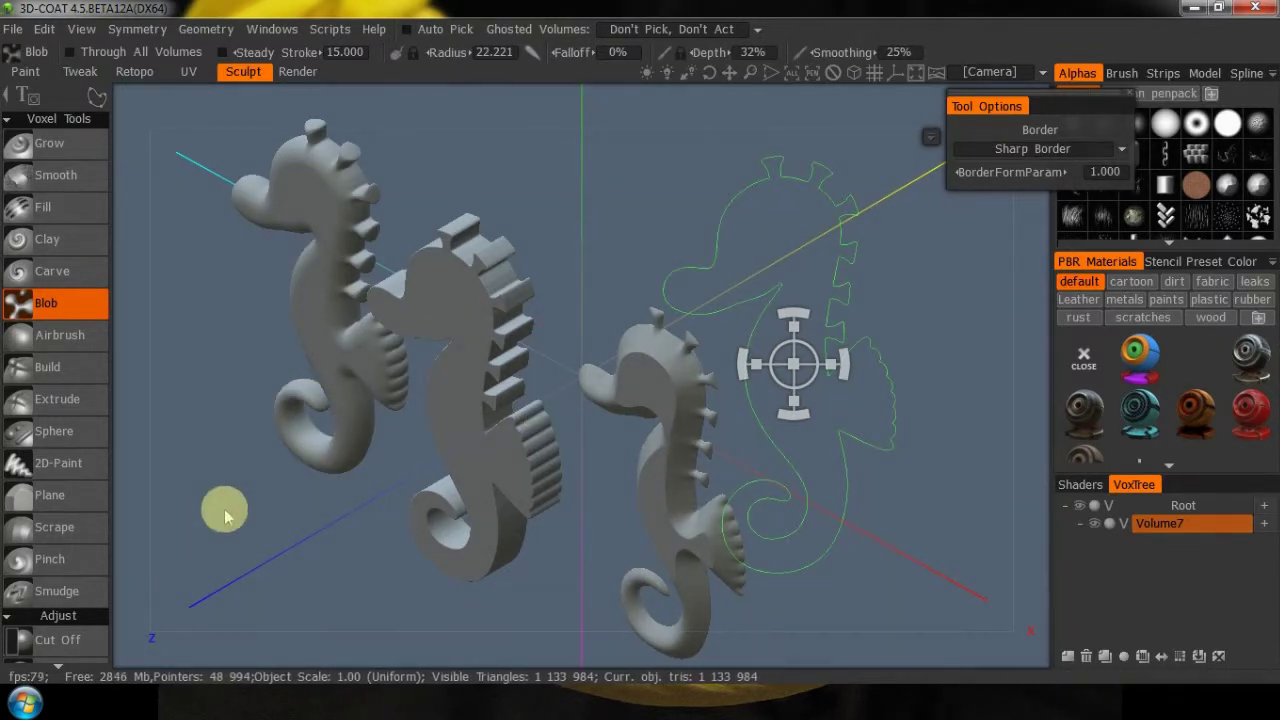
pyautogui.moveTo(594, 664); pyautogui.dragTo(771, 586)
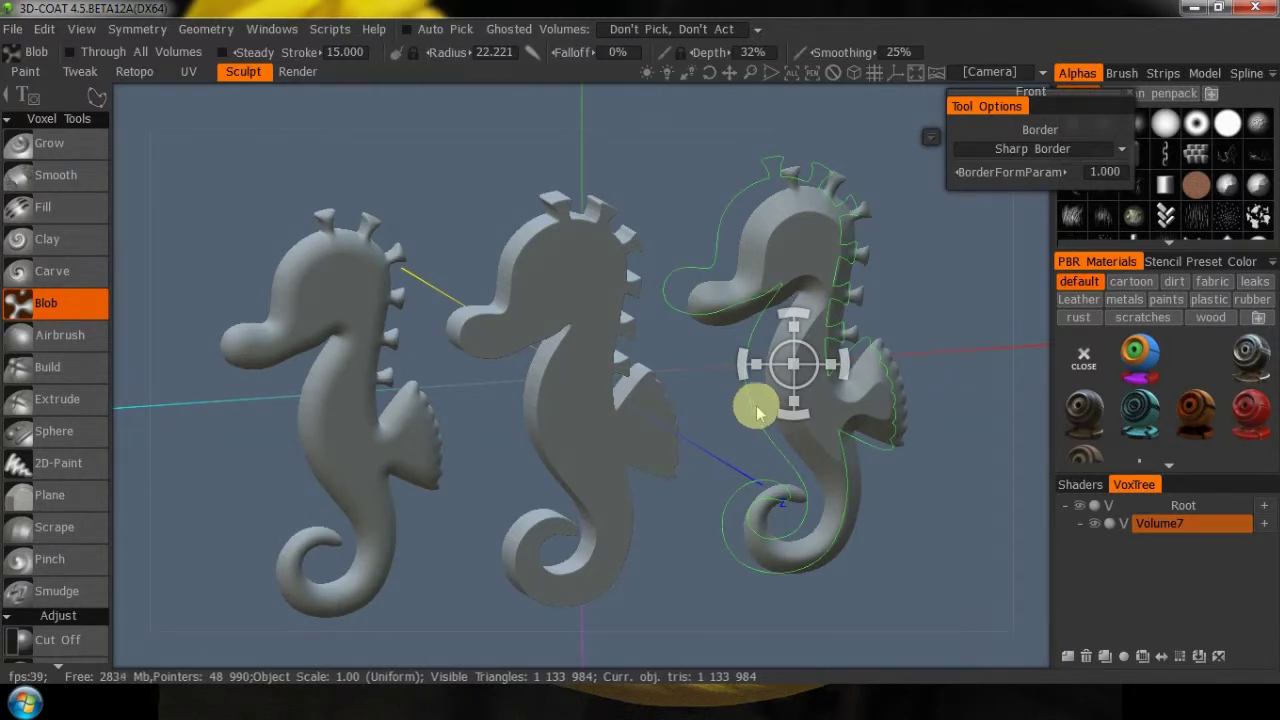
# Start a new scene without keeping the seahorses, and choose Voxel Sculpting with an empty volume
pyautogui.click(18, 29)
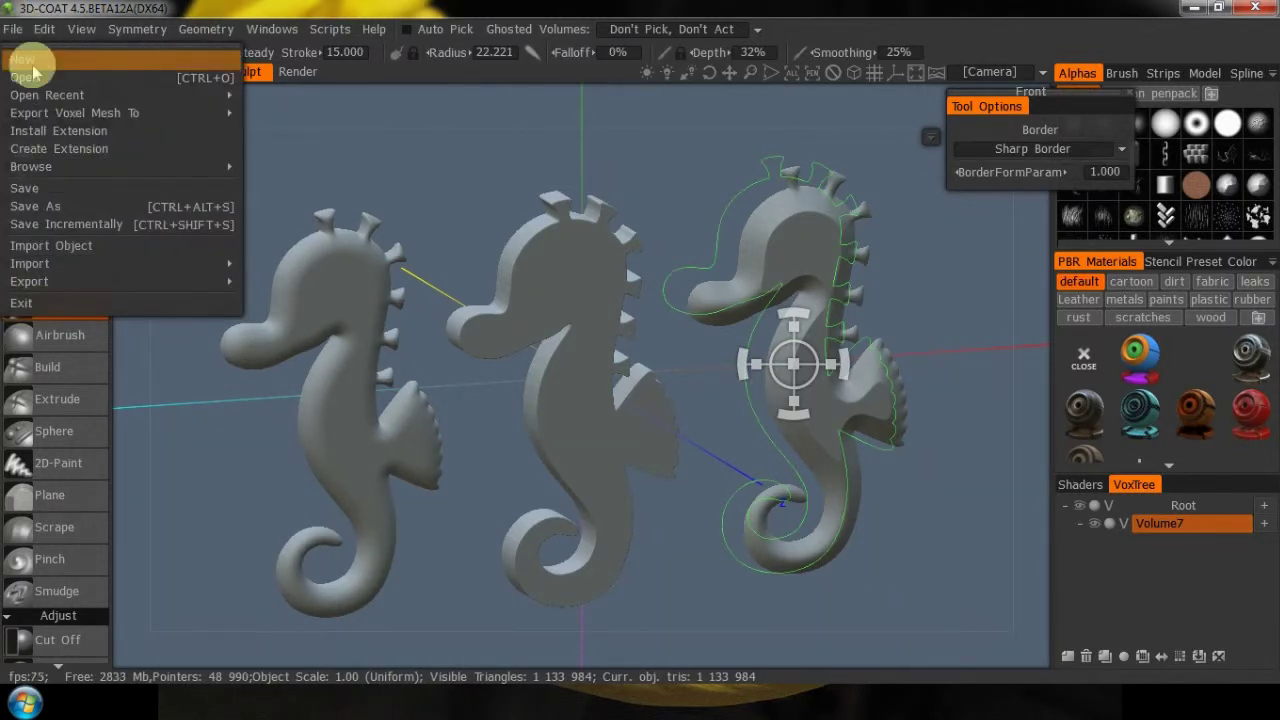
pyautogui.click(24, 59)
pyautogui.click(578, 405)
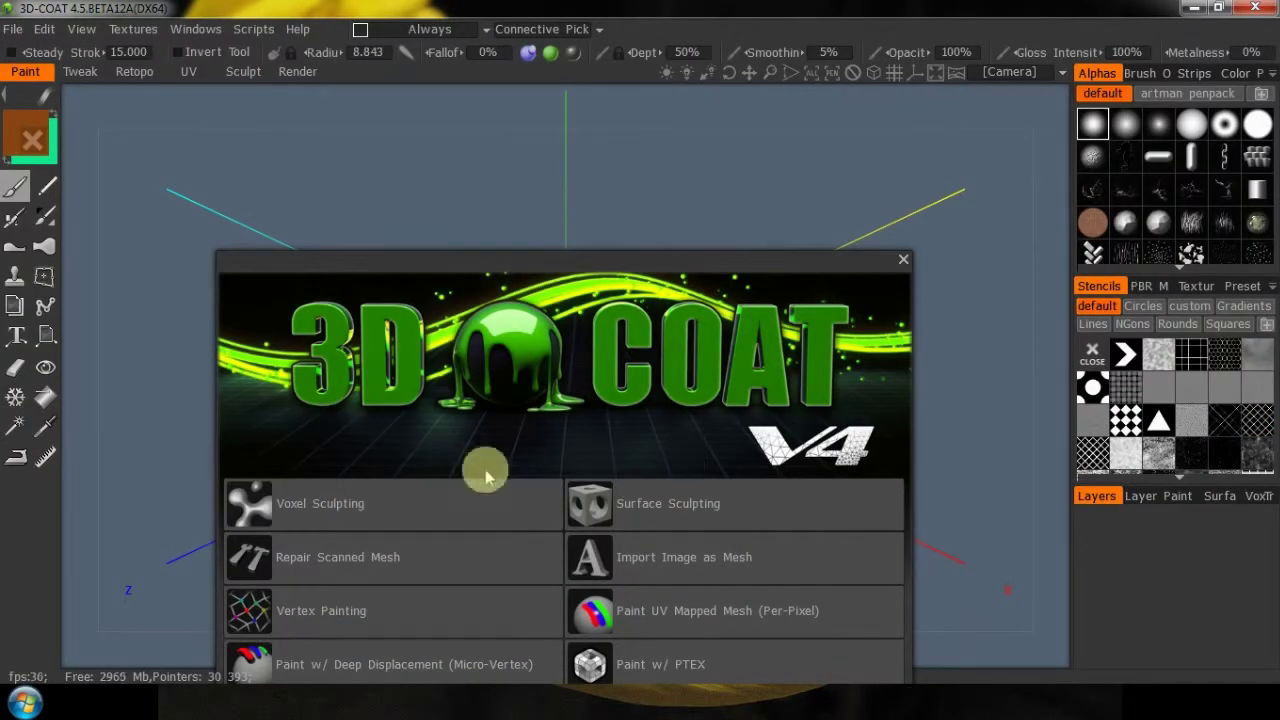
pyautogui.click(360, 503)
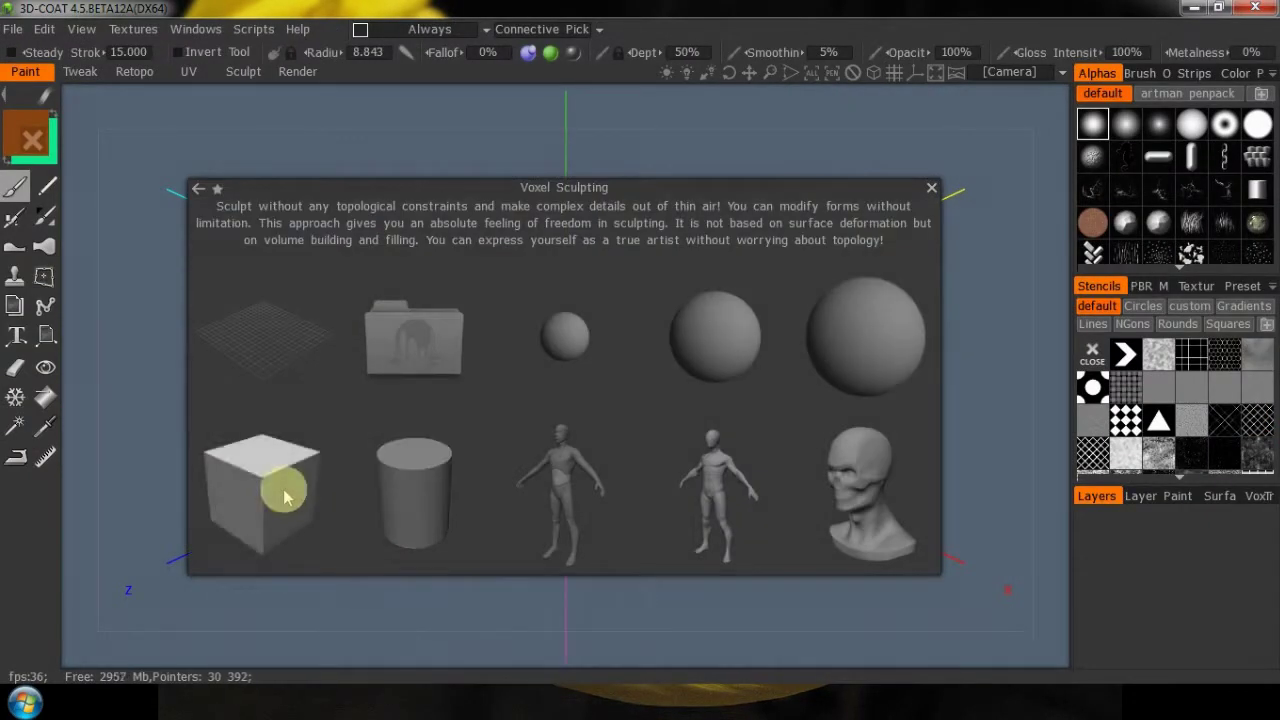
pyautogui.click(266, 366)
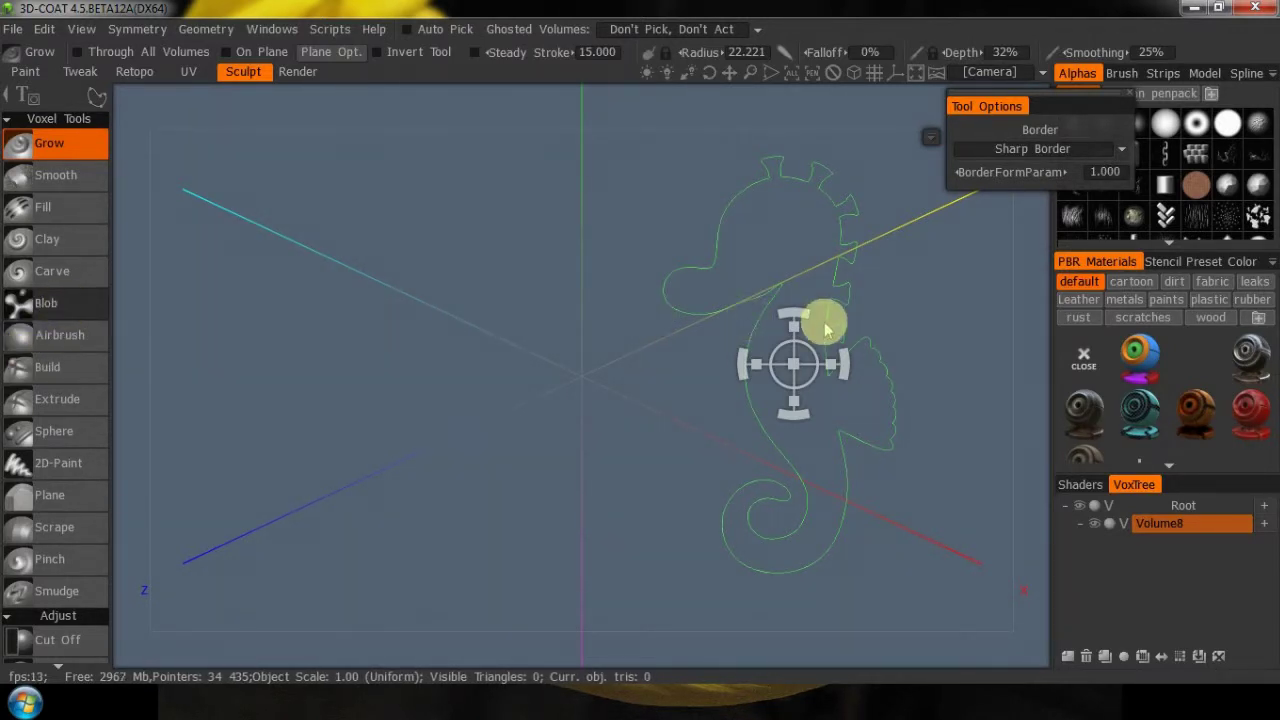
# With the Blob tool set to Round Border, delete the leftover seahorse curve and switch to front view
pyautogui.click(774, 287)
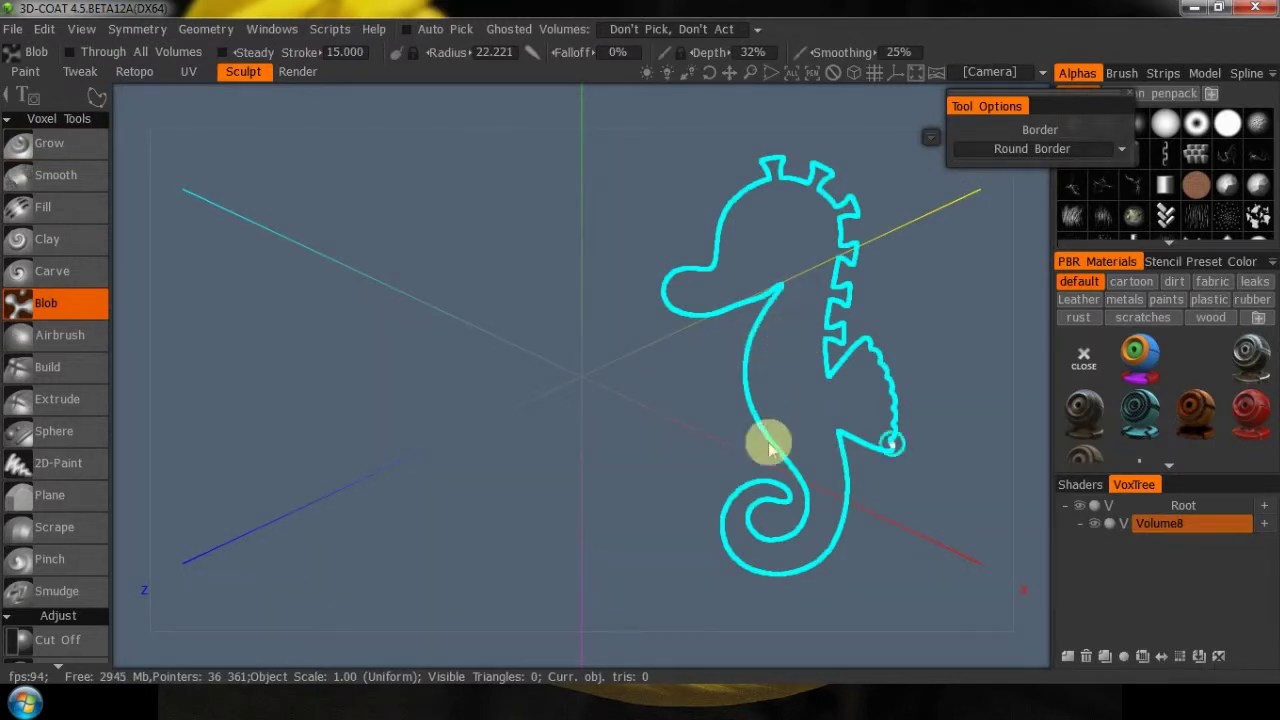
pyautogui.press('Escape')
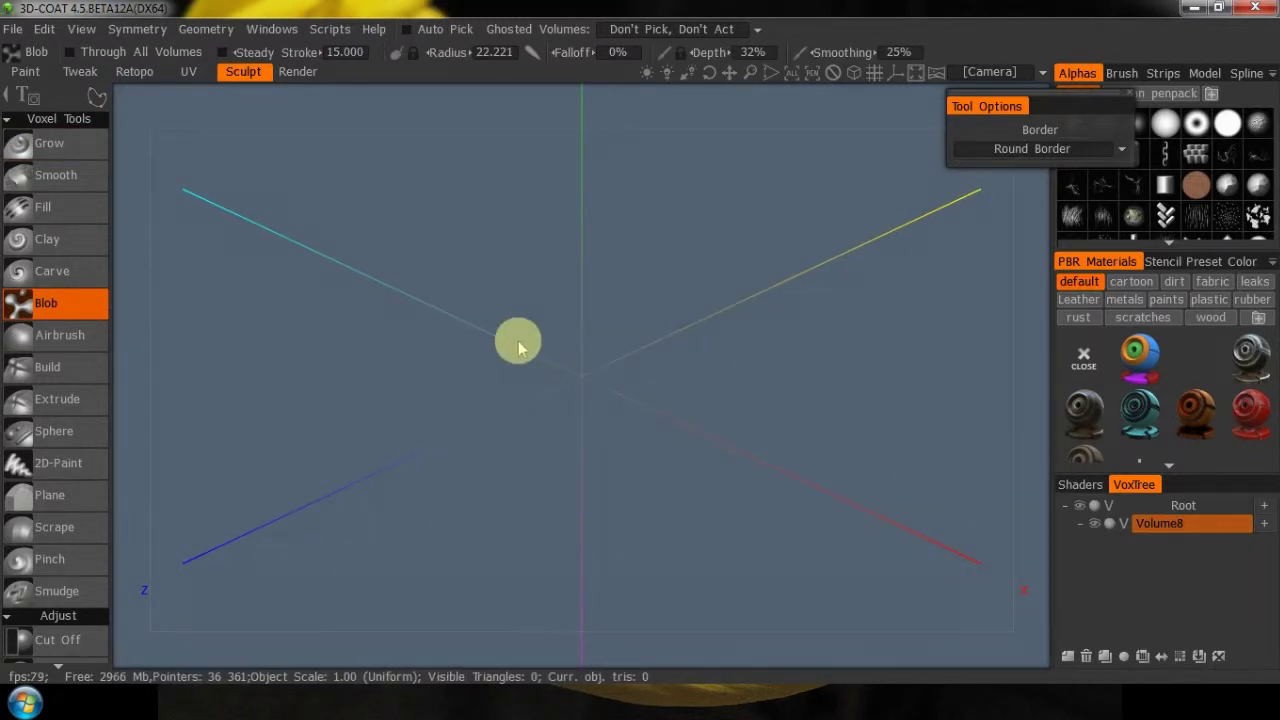
pyautogui.press('KP_2')
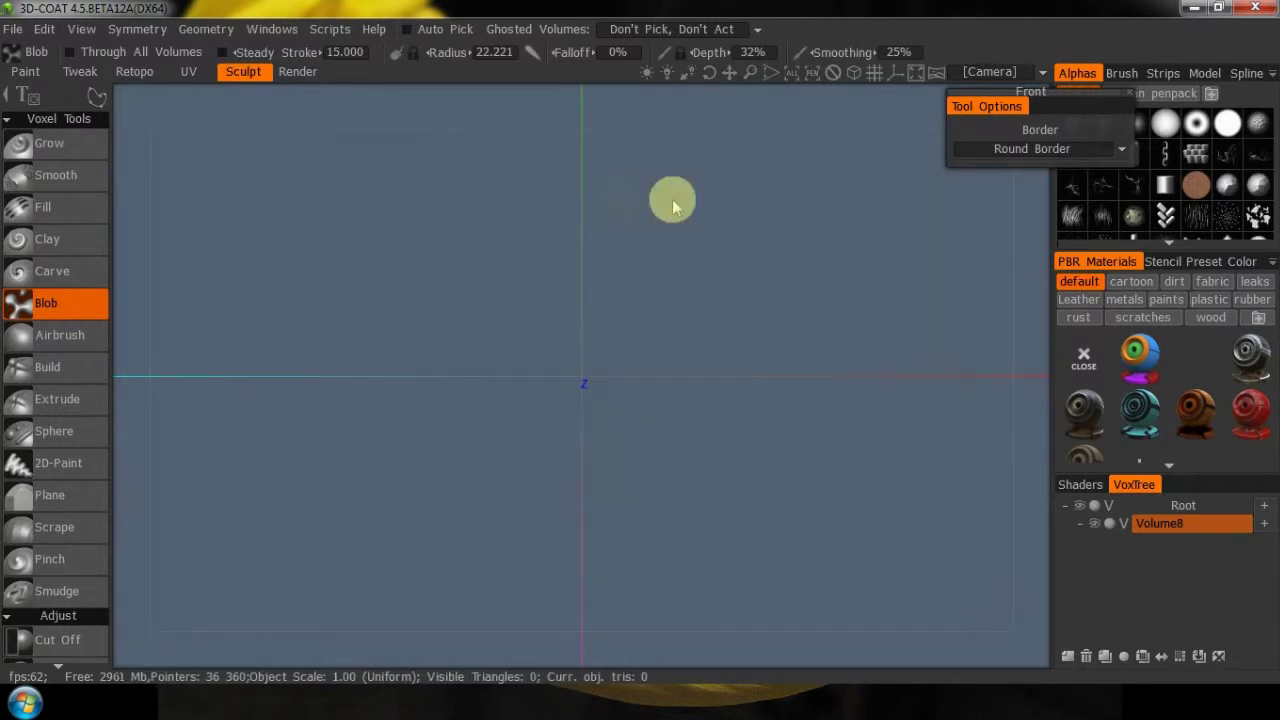
# Load the image "Plane body.jpg" from the Tut6 folder inside Stencils as a curve shape
pyautogui.moveTo(1046, 101); pyautogui.dragTo(1112, 135)
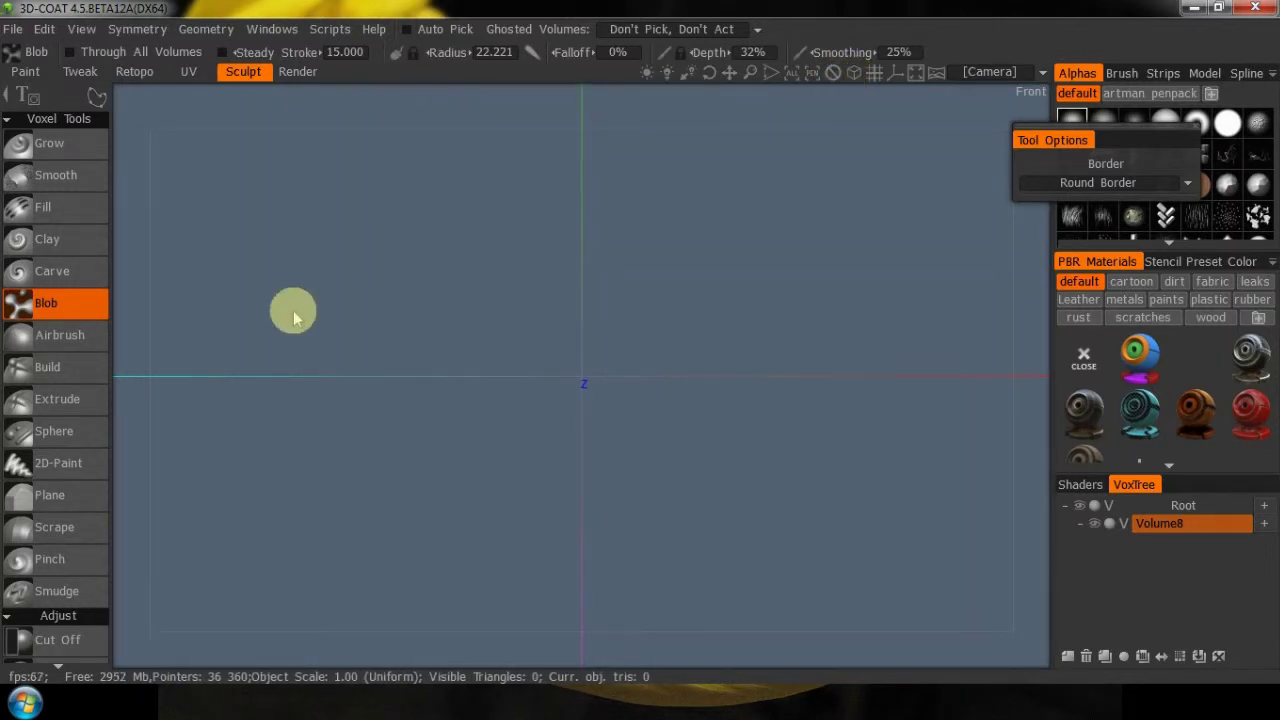
pyautogui.click(97, 99)
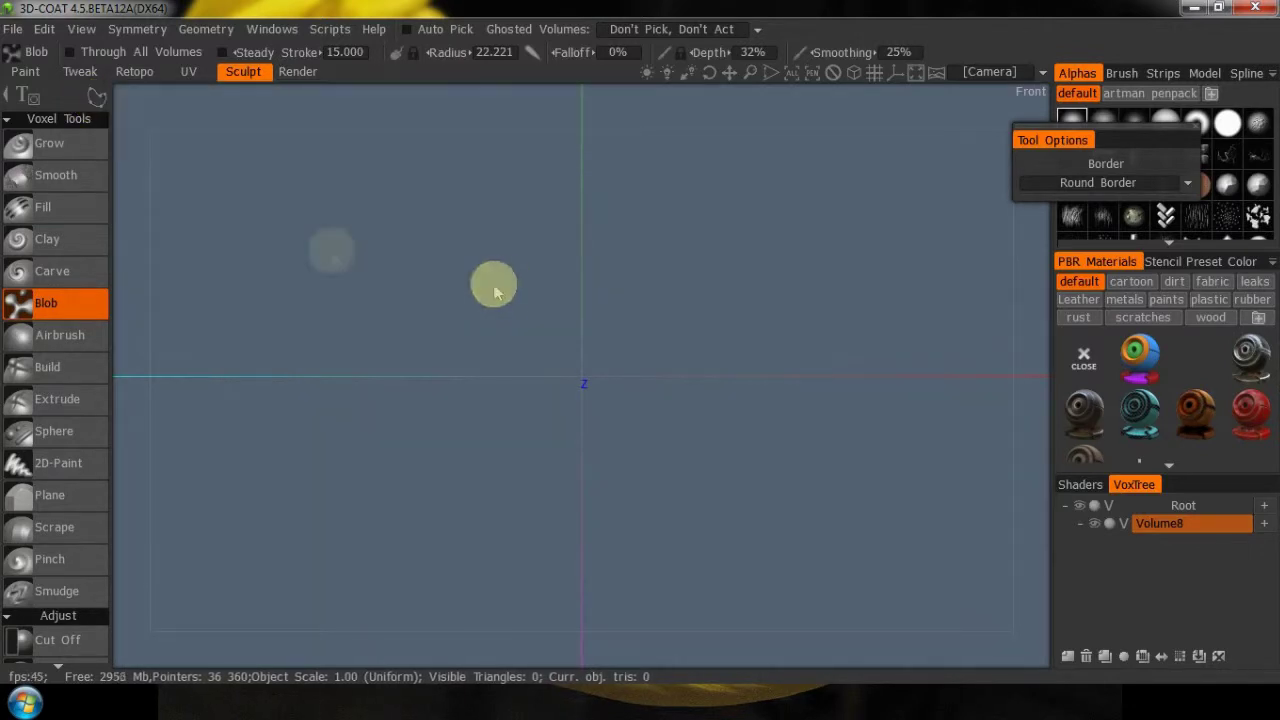
pyautogui.moveTo(90, 103)
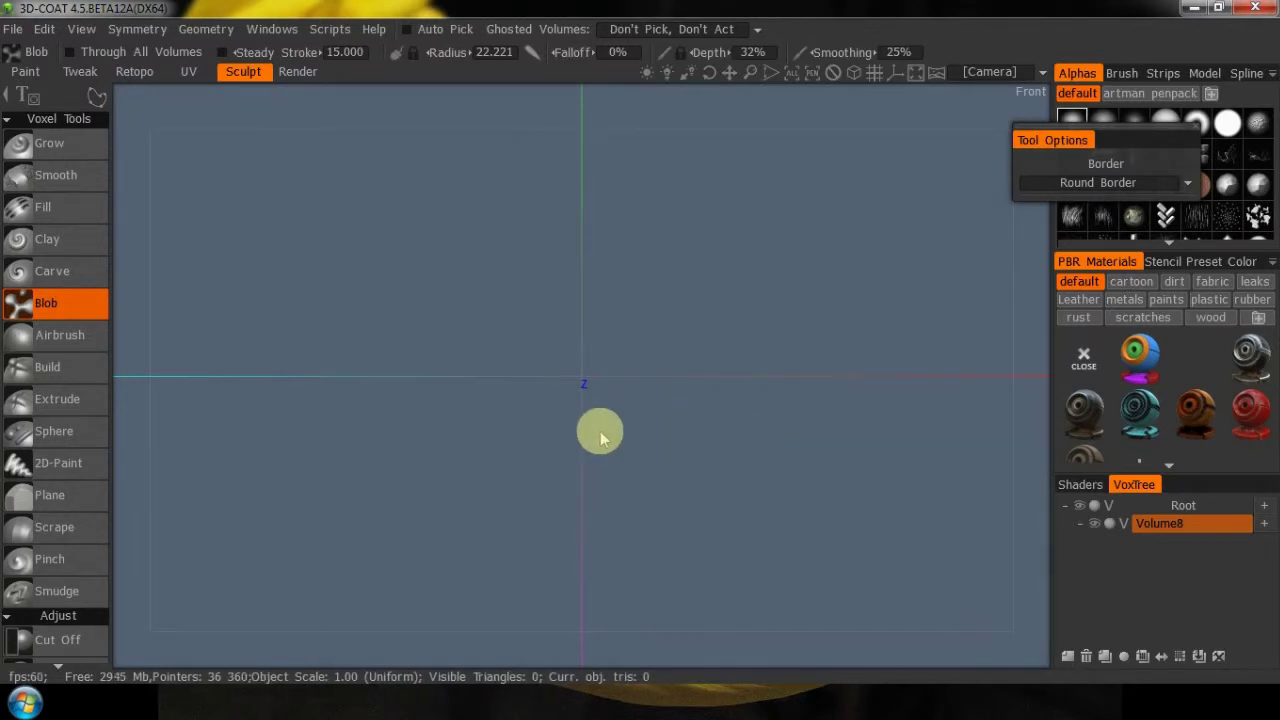
pyautogui.click(100, 97)
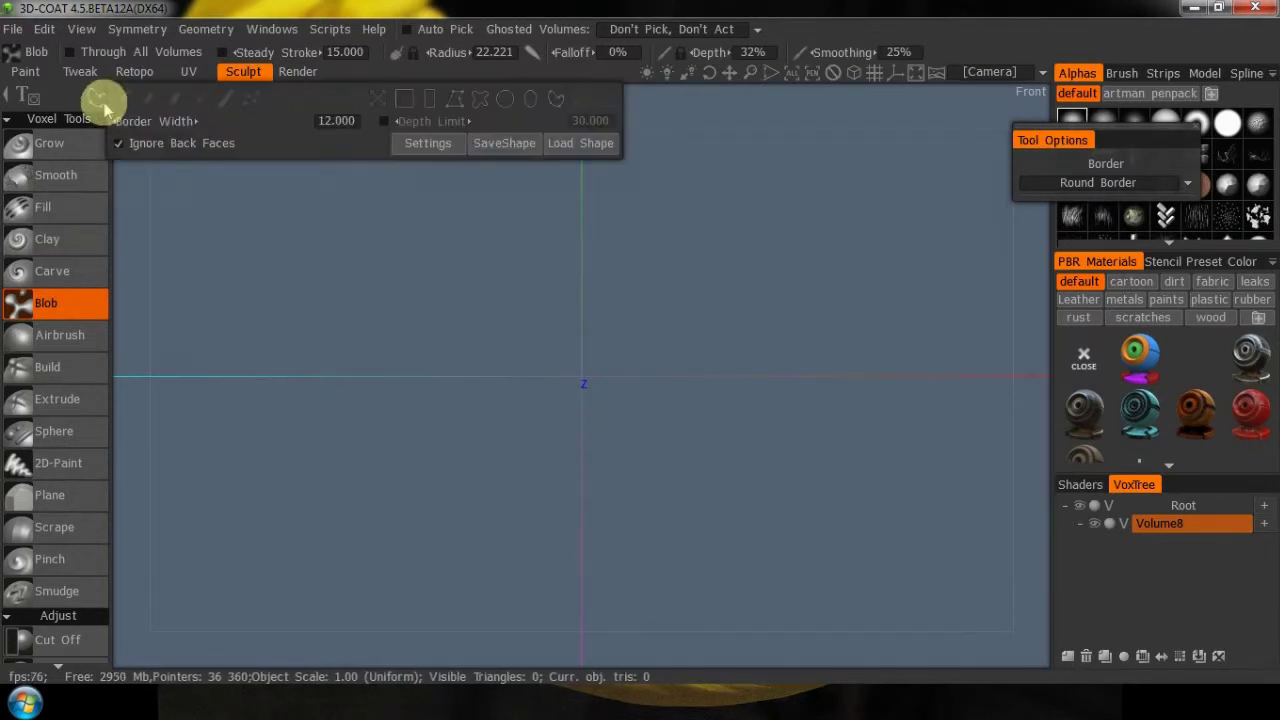
pyautogui.click(583, 143)
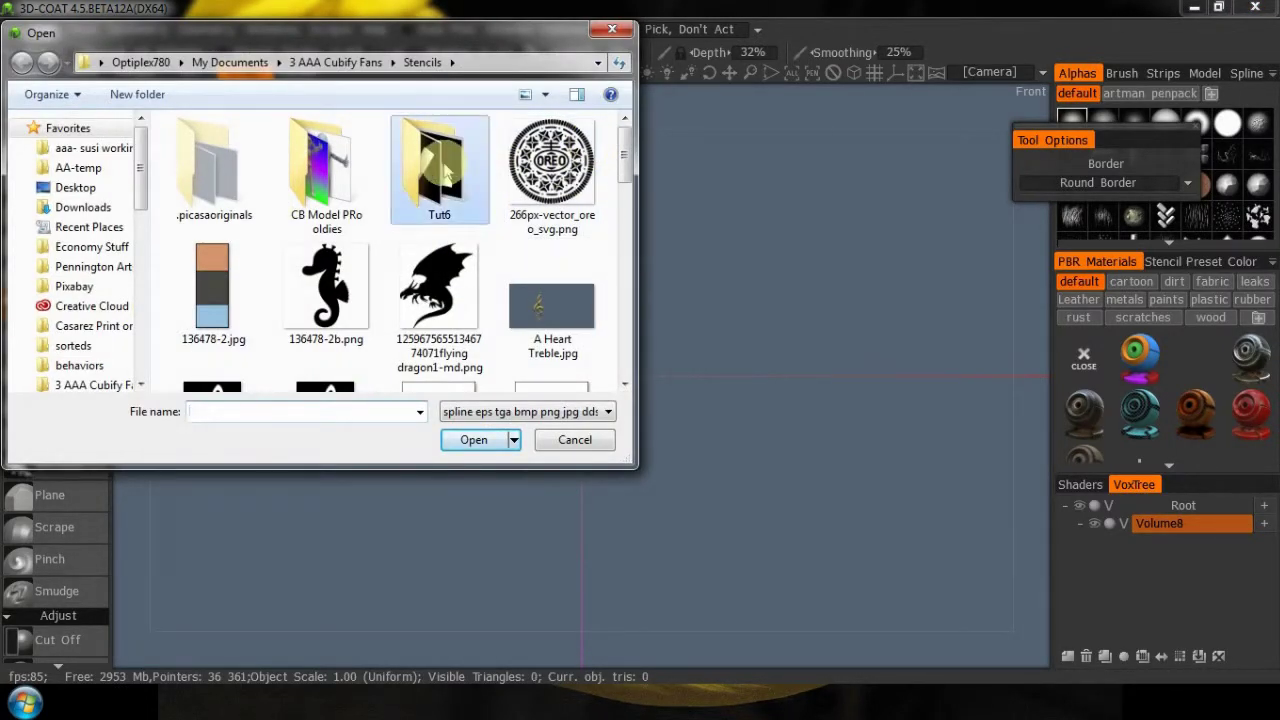
pyautogui.doubleClick(440, 168)
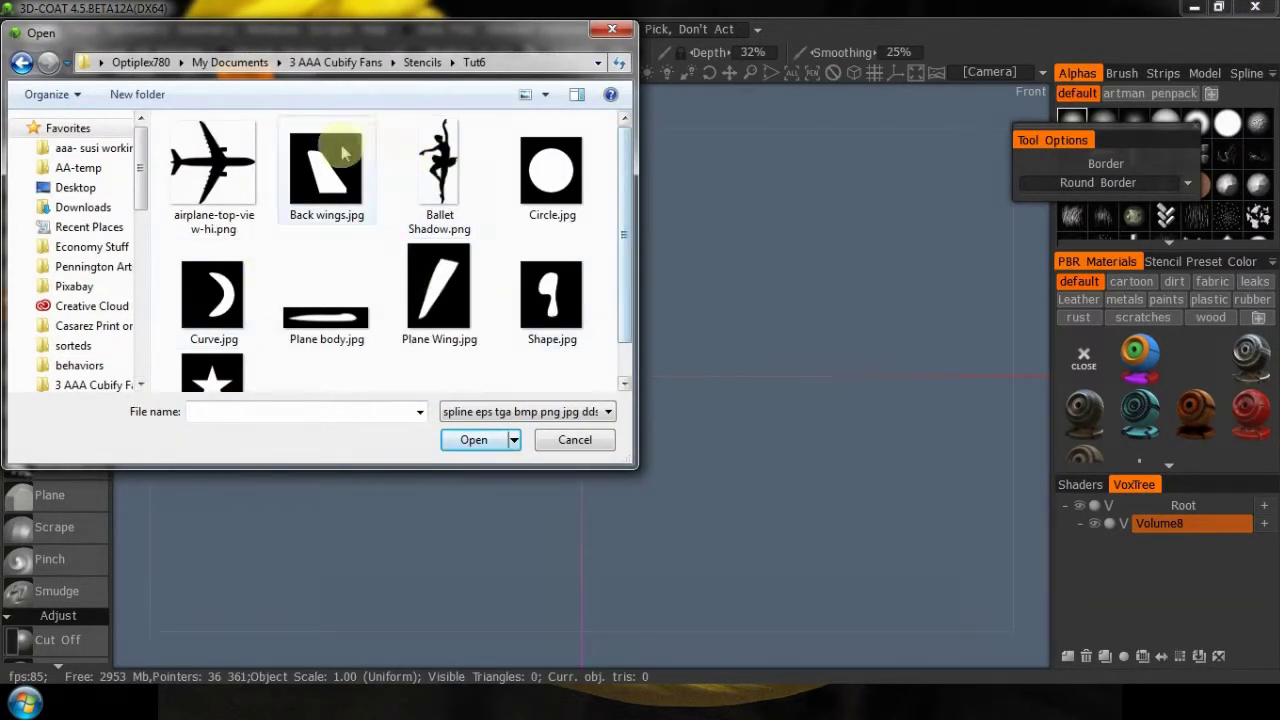
pyautogui.scroll(-1, 627, 195)
pyautogui.scroll(1, 627, 195)
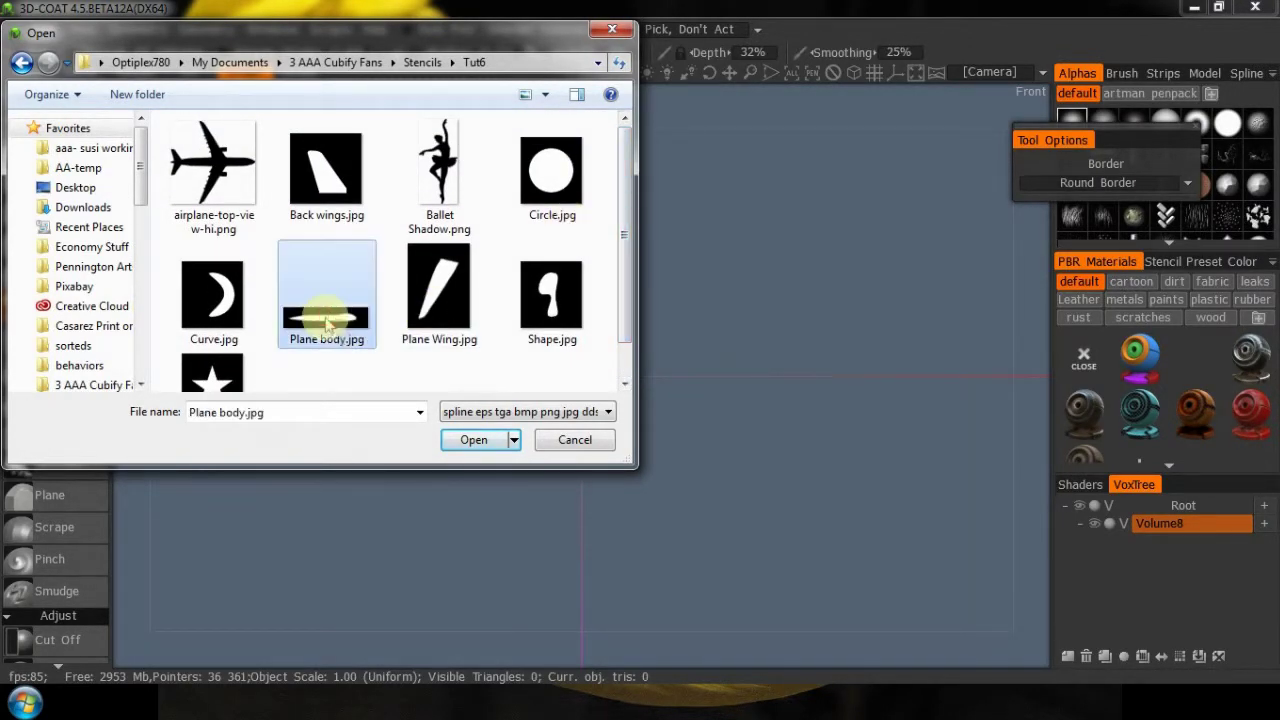
pyautogui.doubleClick(326, 318)
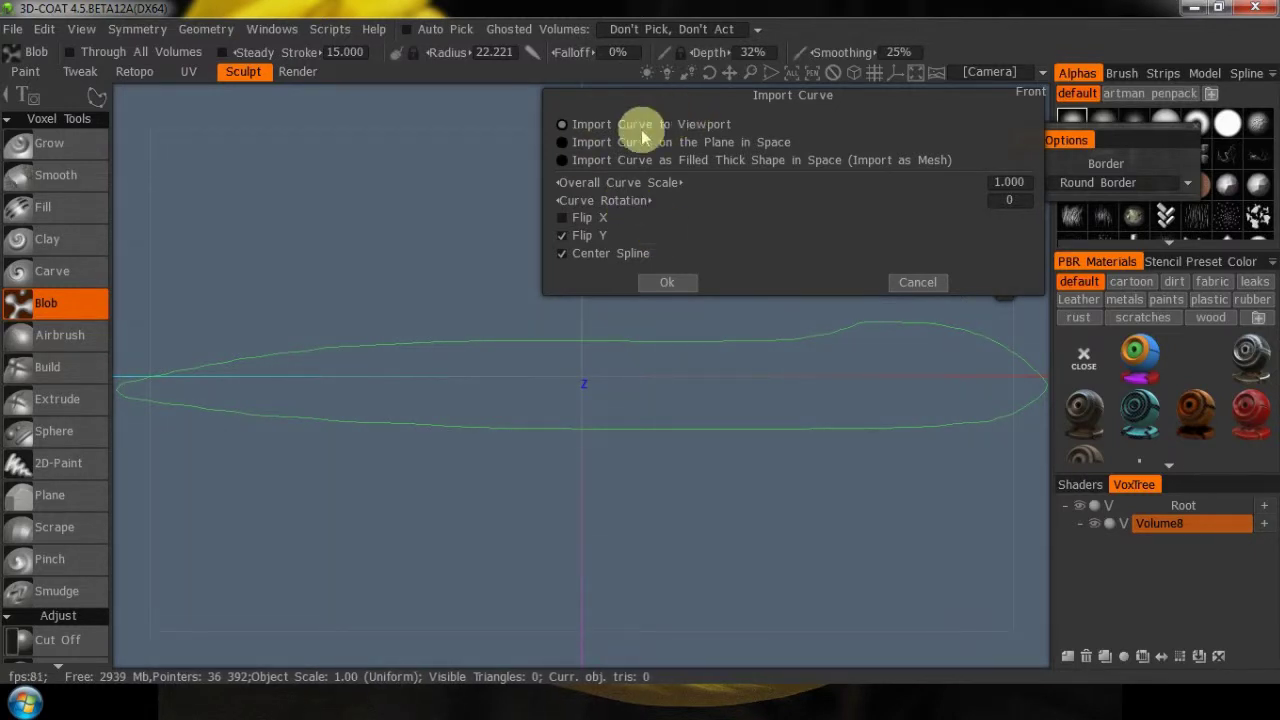
# Import the plane body curve to the viewport with Flip Y and Center Spline enabled, and scale it down slightly
pyautogui.click(655, 283)
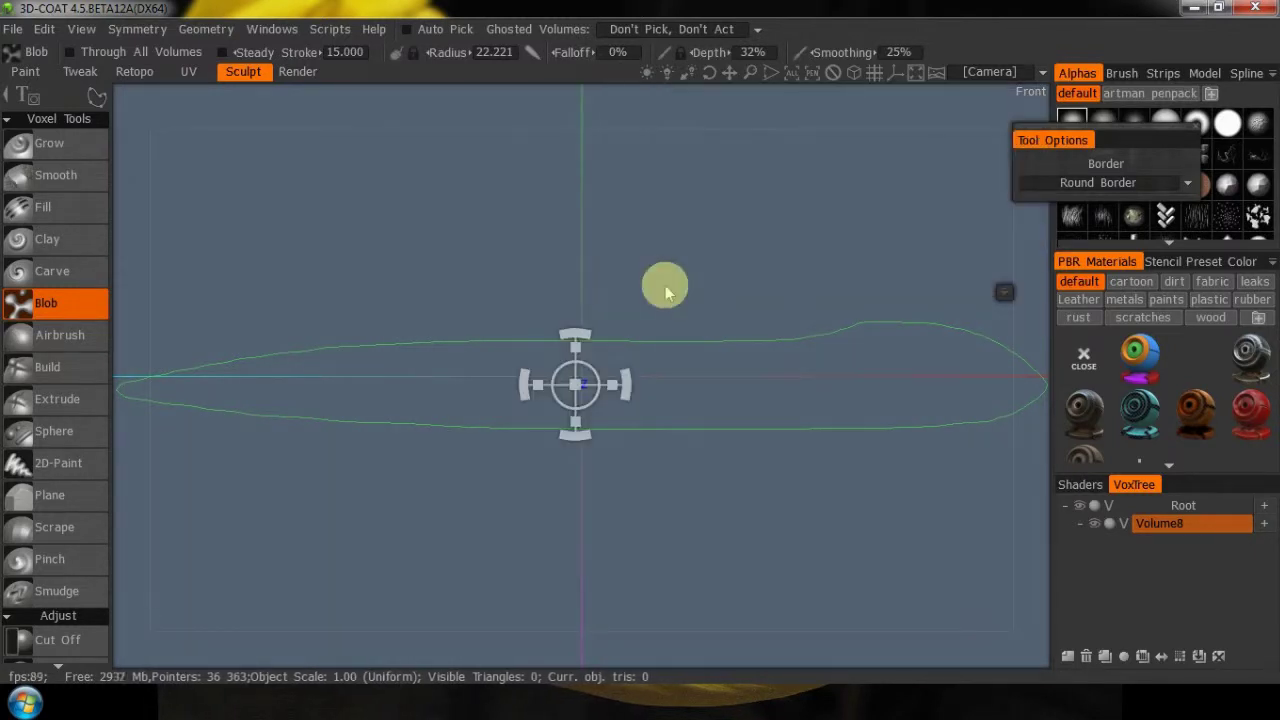
pyautogui.moveTo(575, 384); pyautogui.dragTo(557, 387)
pyautogui.click(567, 396)
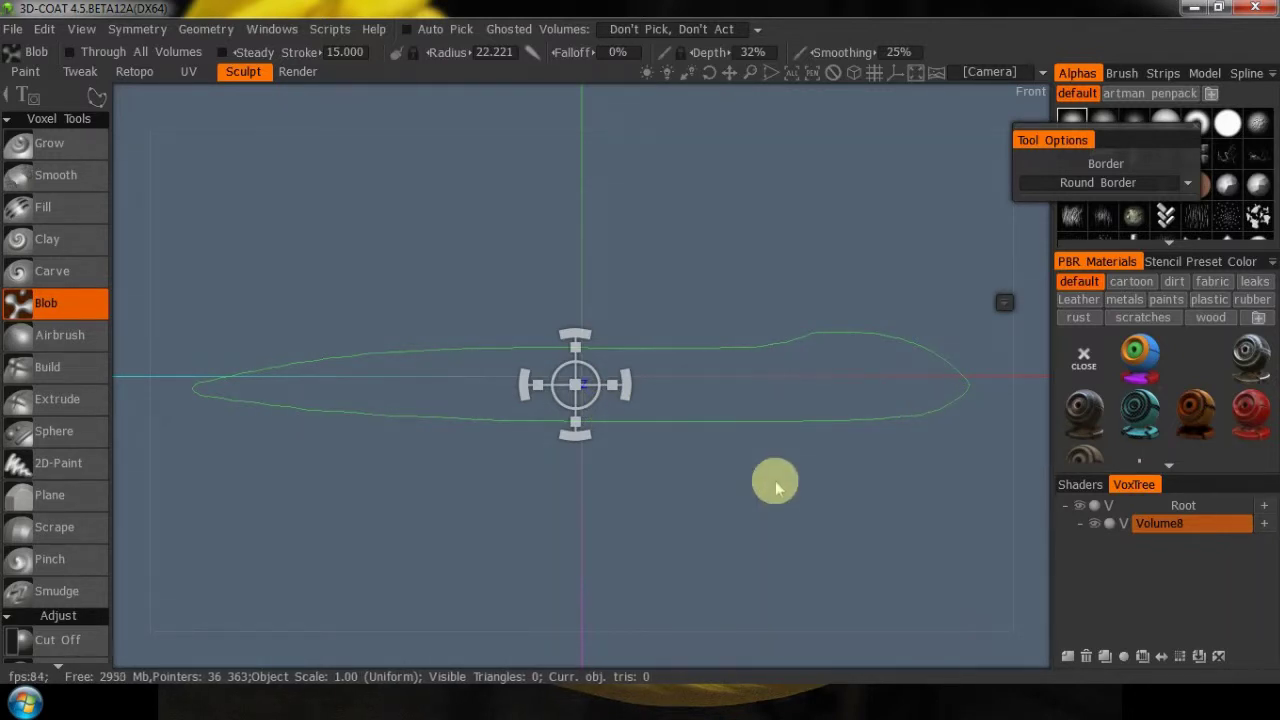
# Try creating the plane body as a Round Border blob with a radius of 22.221
pyautogui.press('Return')
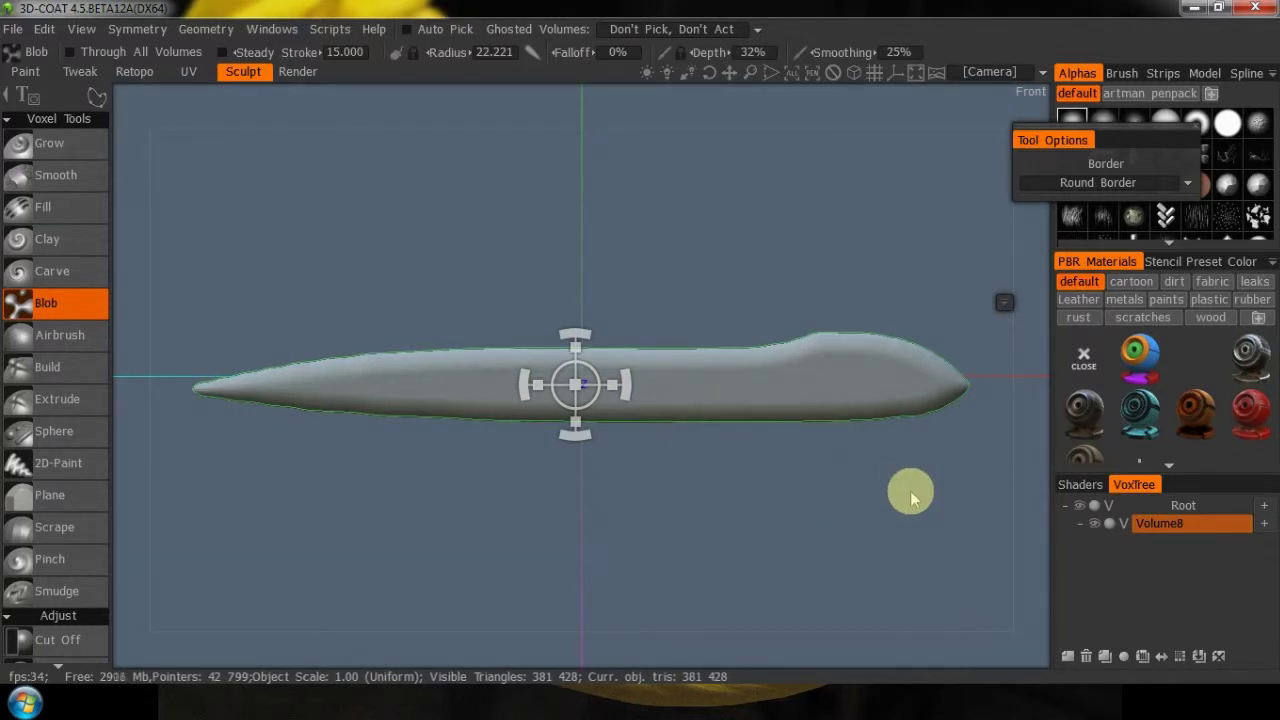
pyautogui.moveTo(929, 102); pyautogui.dragTo(845, 347)
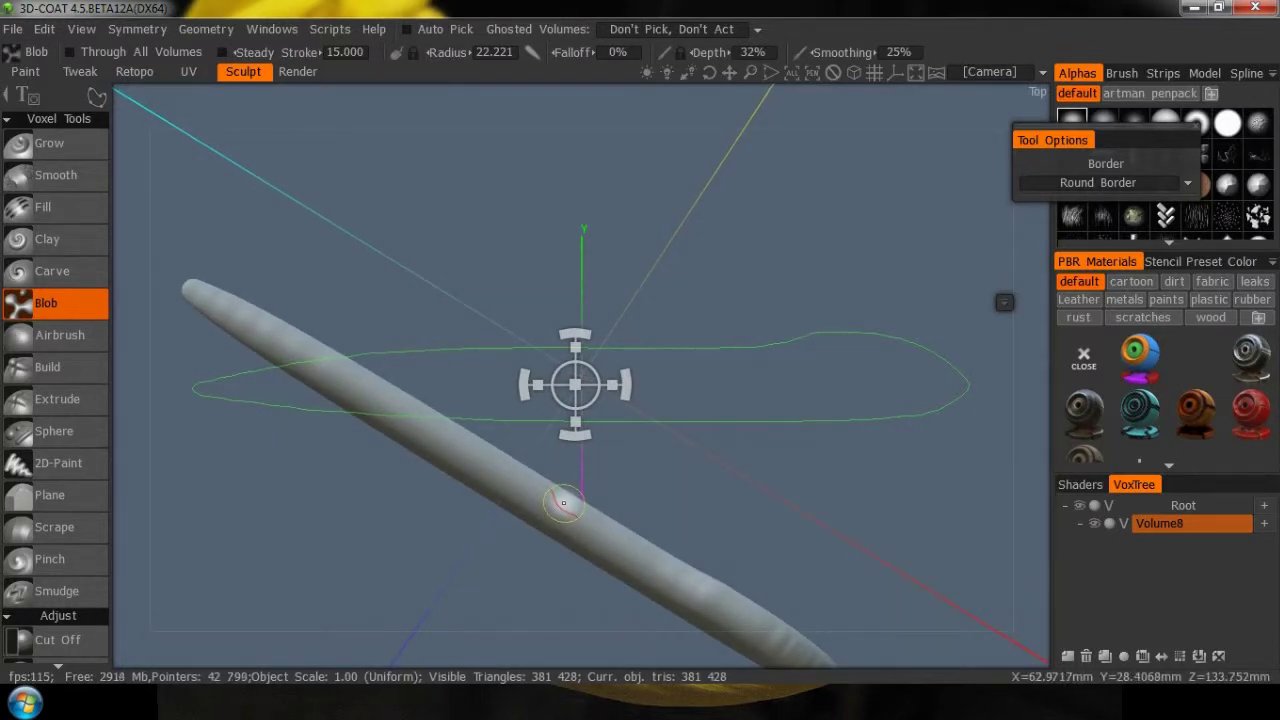
pyautogui.hotkey('ctrl', 'z')
# In front view, set the brush radius to 45.971 and create the Round Border blob from the plane body curve
pyautogui.press('2')
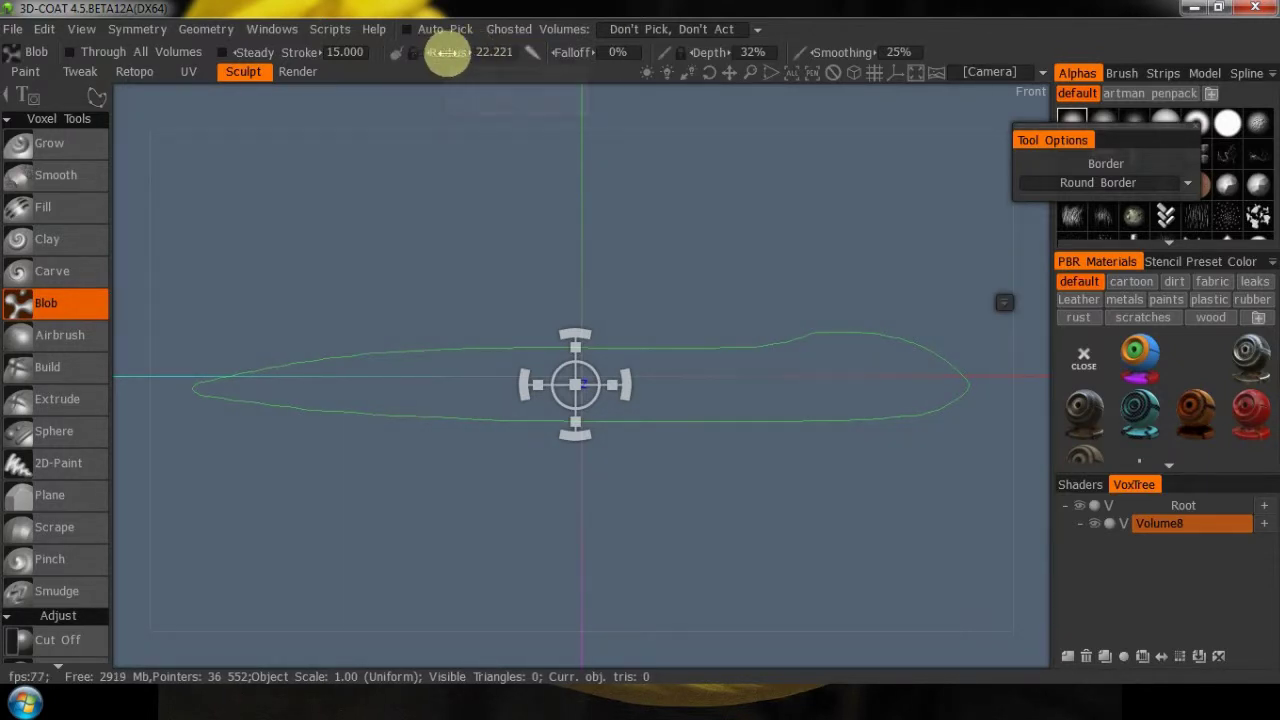
pyautogui.moveTo(448, 52); pyautogui.dragTo(517, 77)
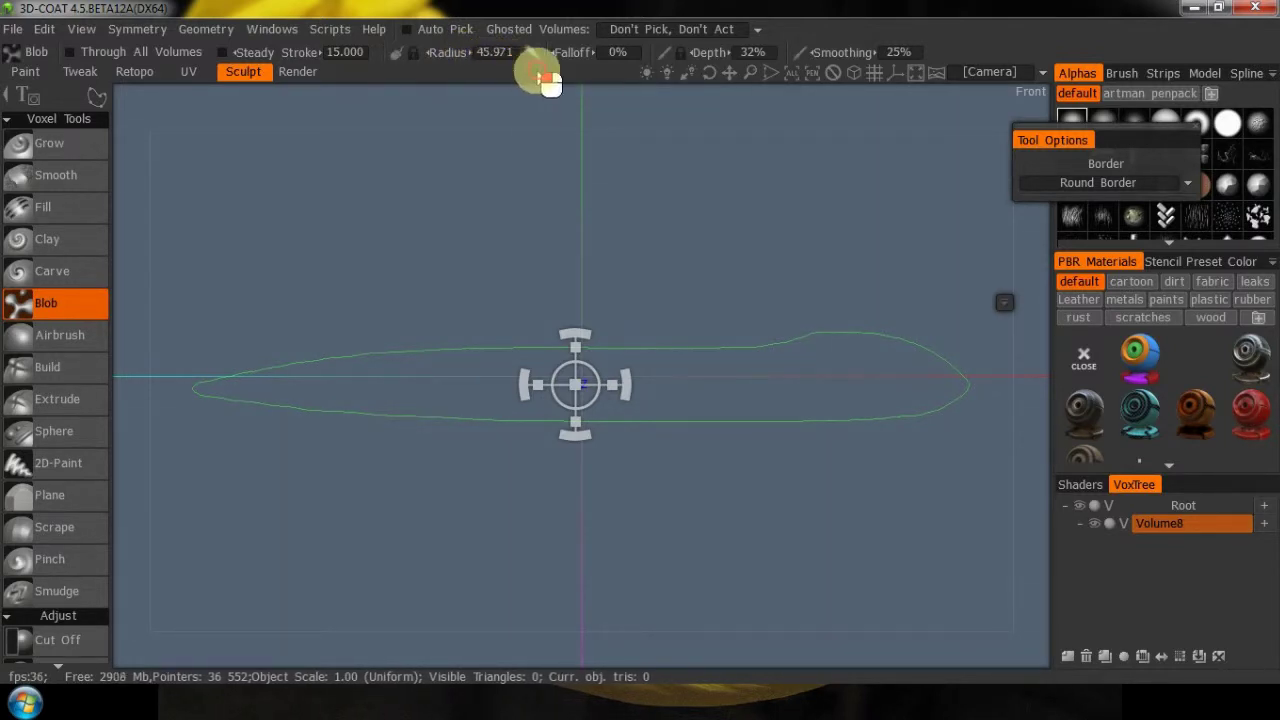
pyautogui.click(702, 148)
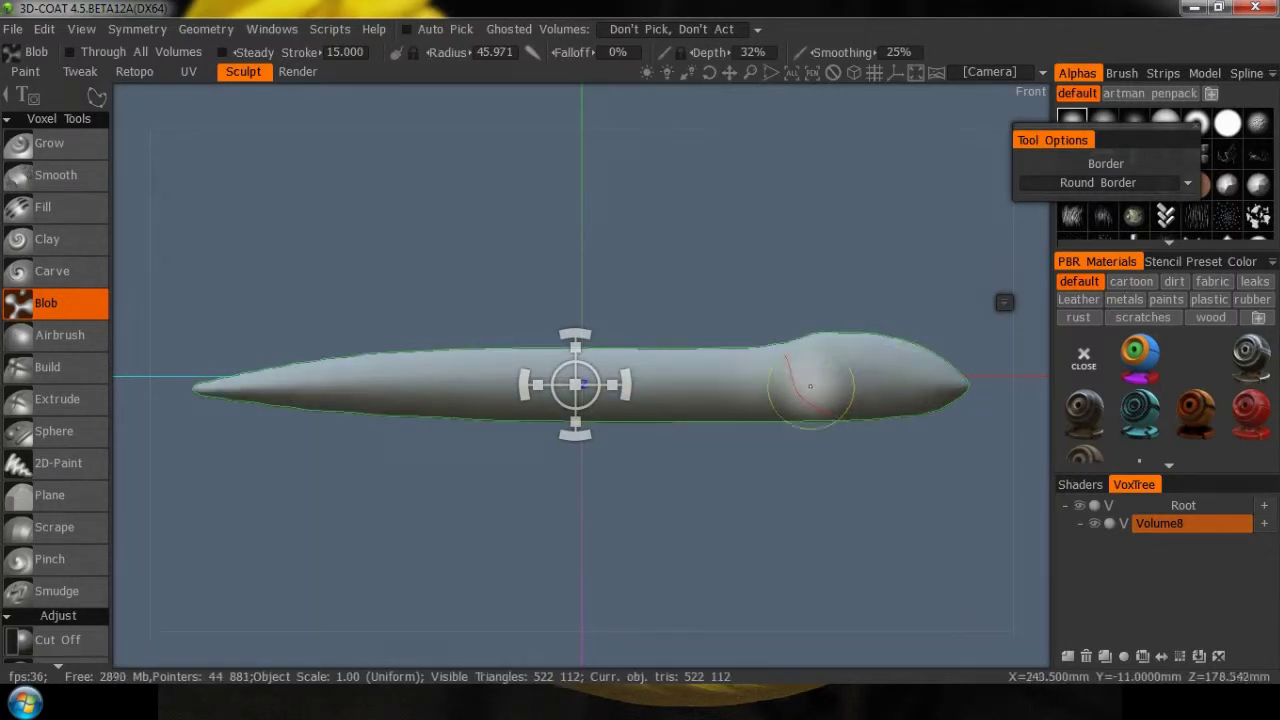
# Clear the plane body curve from the viewport, leaving only the blob volume
pyautogui.moveTo(795, 122); pyautogui.dragTo(740, 190)
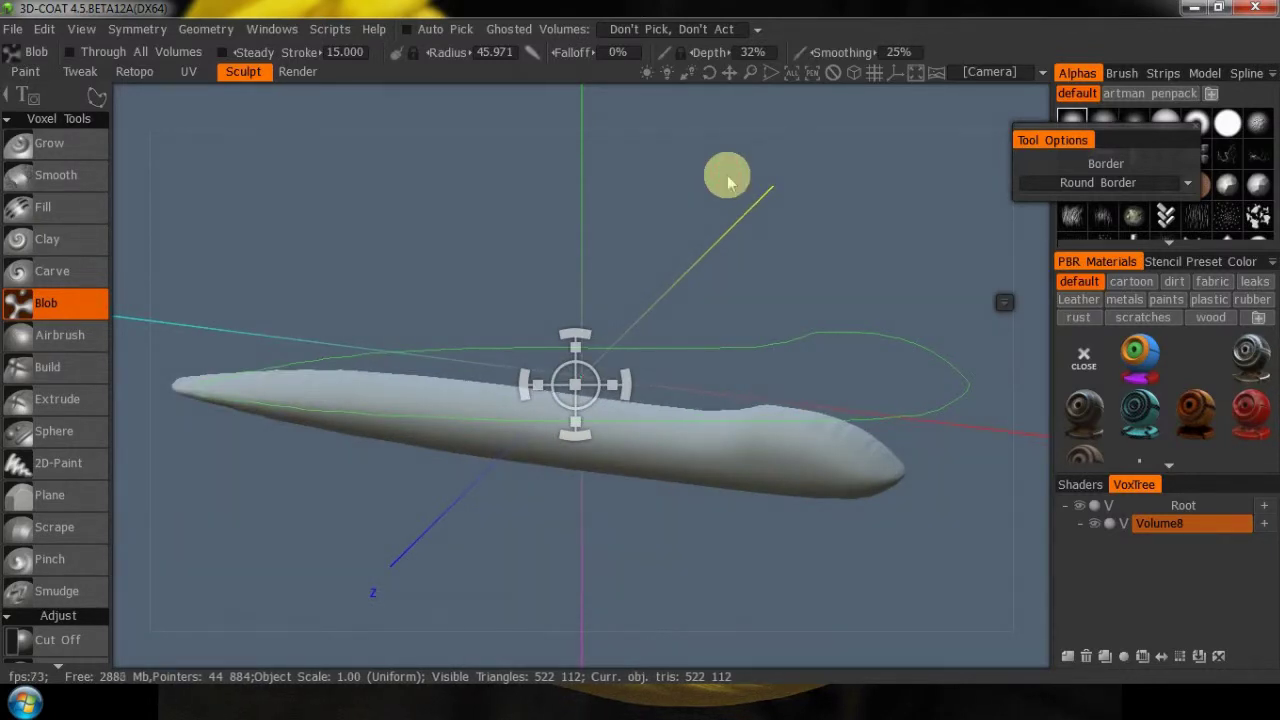
pyautogui.press('Escape')
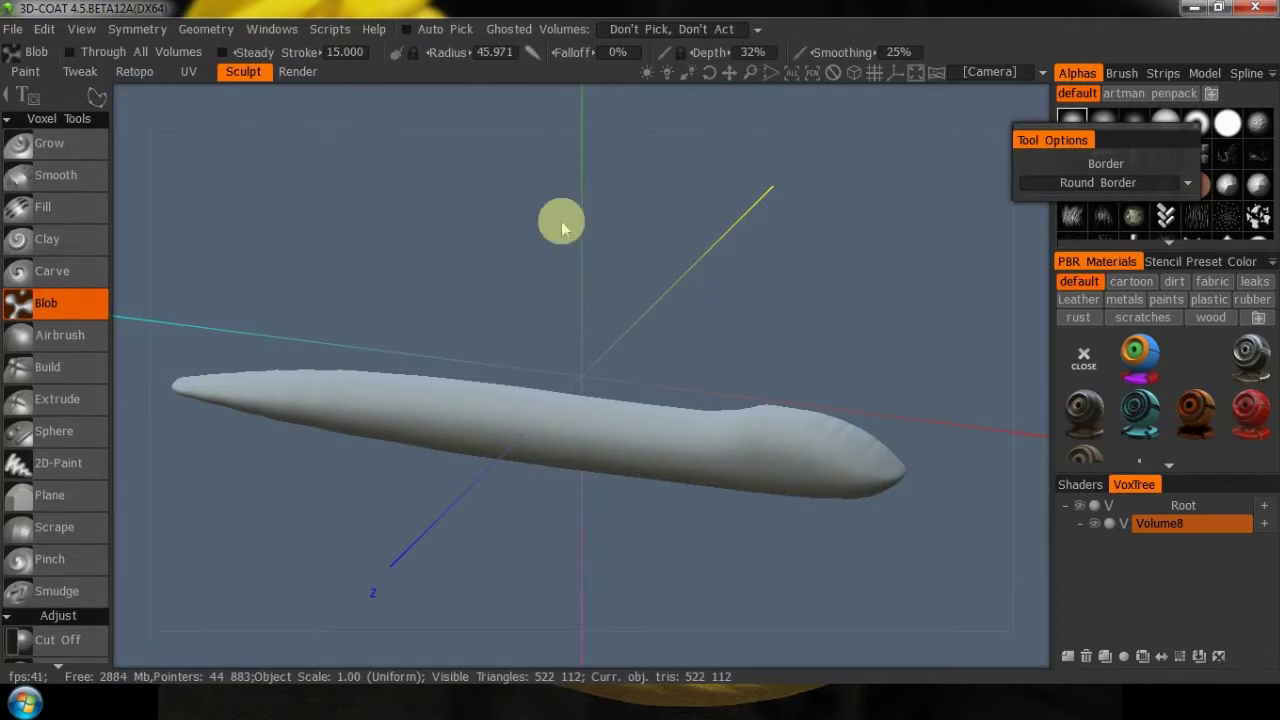
pyautogui.moveTo(100, 96)
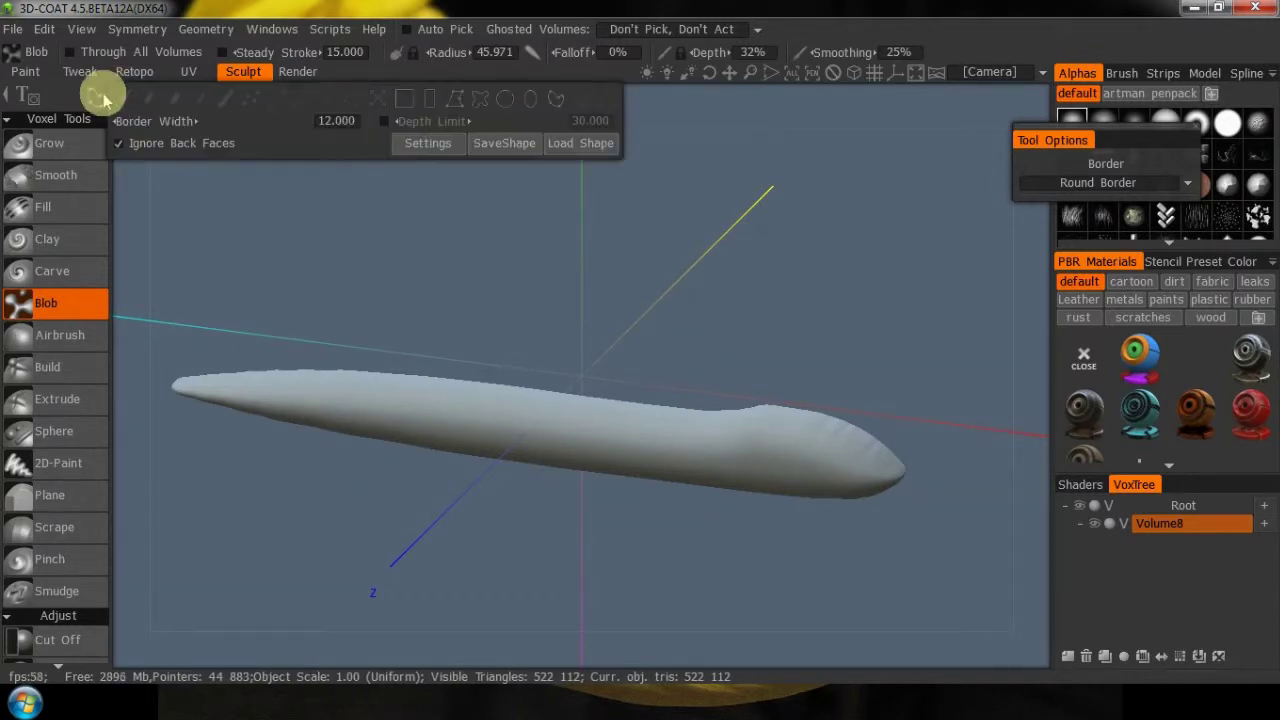
pyautogui.click(580, 143)
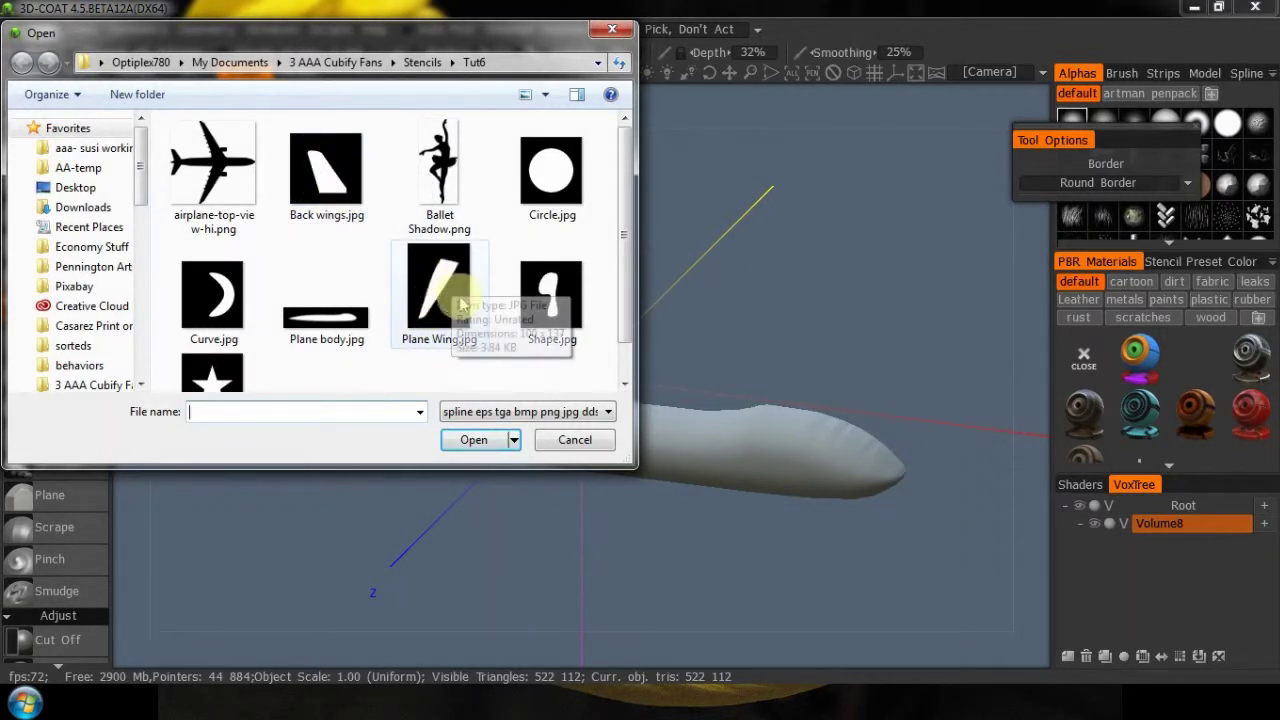
pyautogui.click(575, 440)
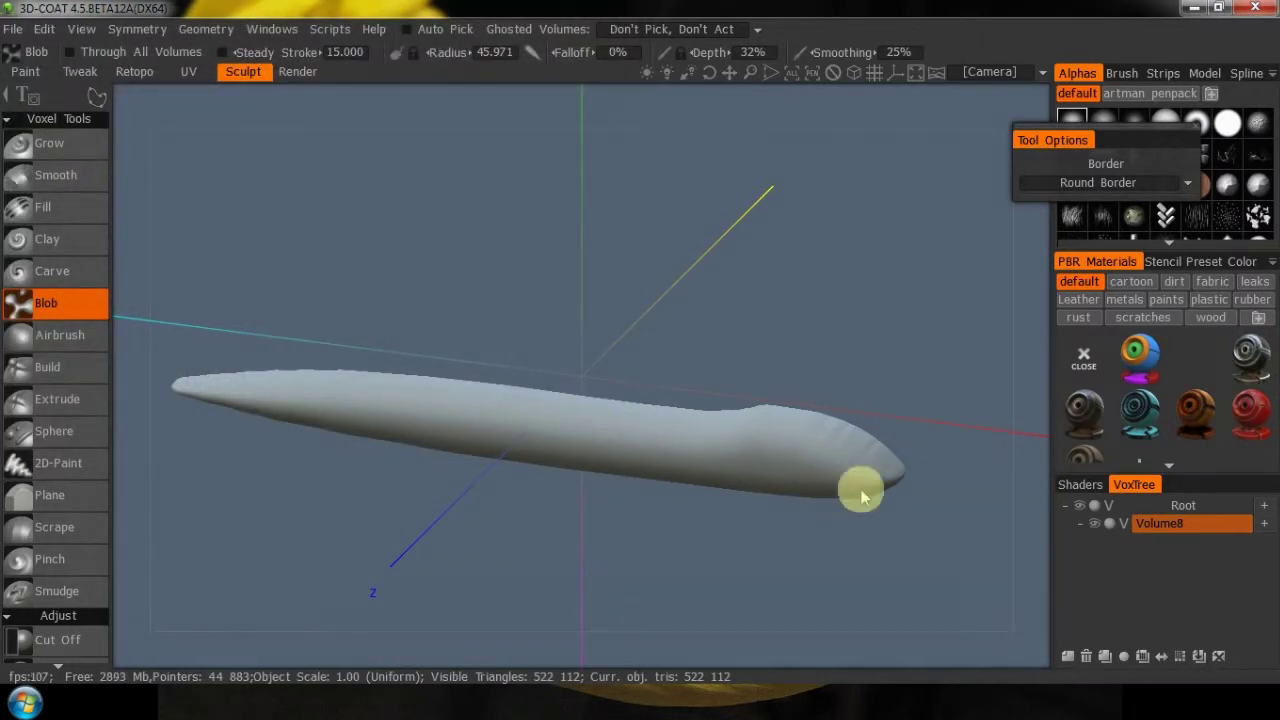
# Resample the plane body volume with a density modulation factor of 0.5 and Smooth resampling quality
pyautogui.scroll(3, 905, 565)
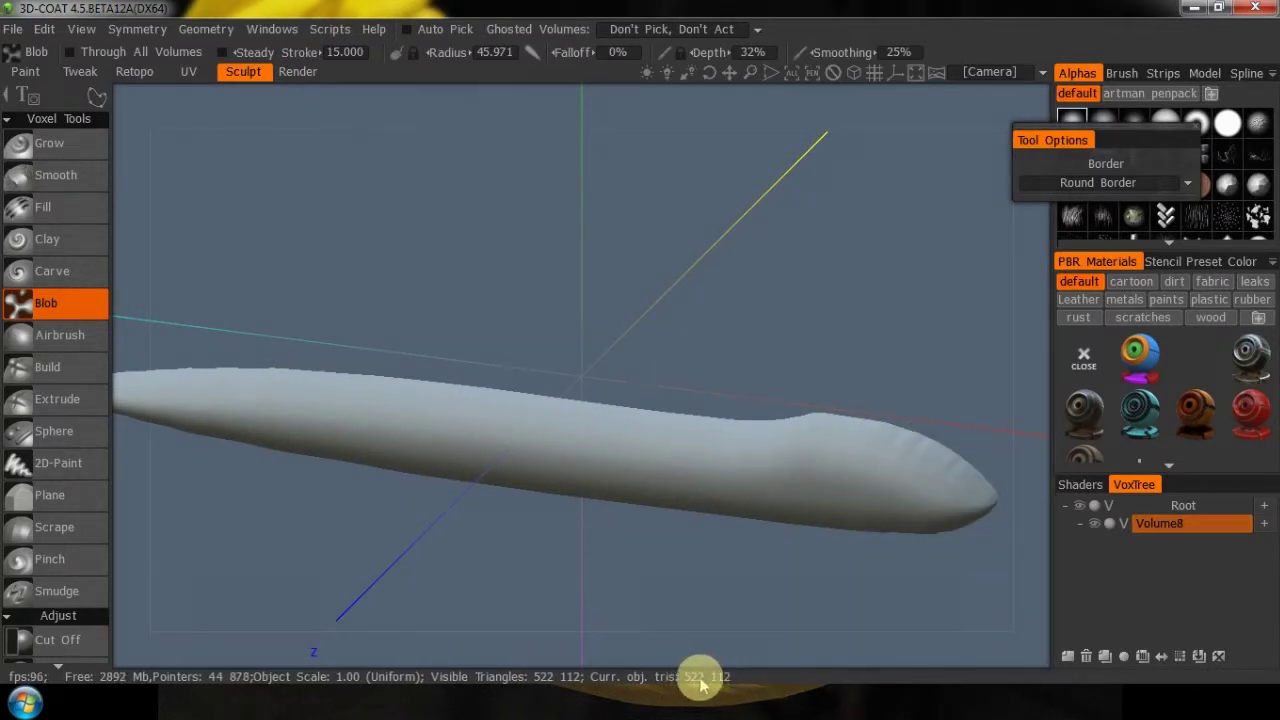
pyautogui.rightClick(1158, 523)
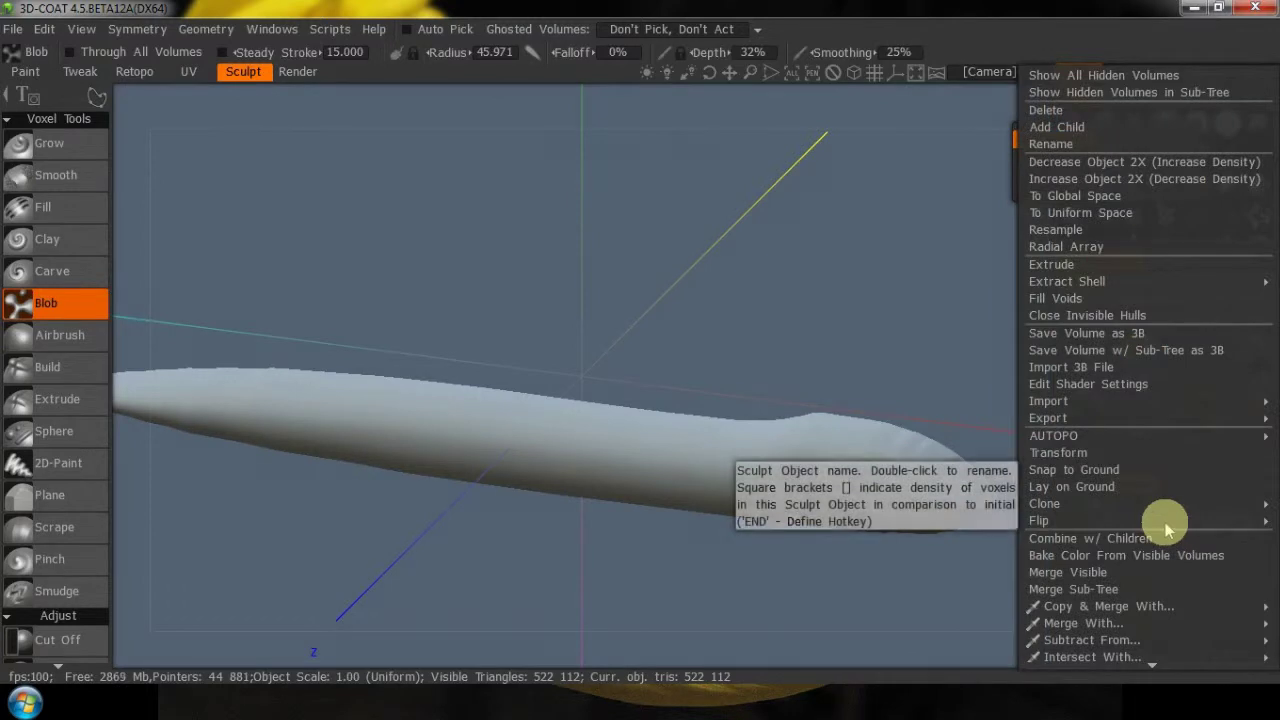
pyautogui.click(1058, 229)
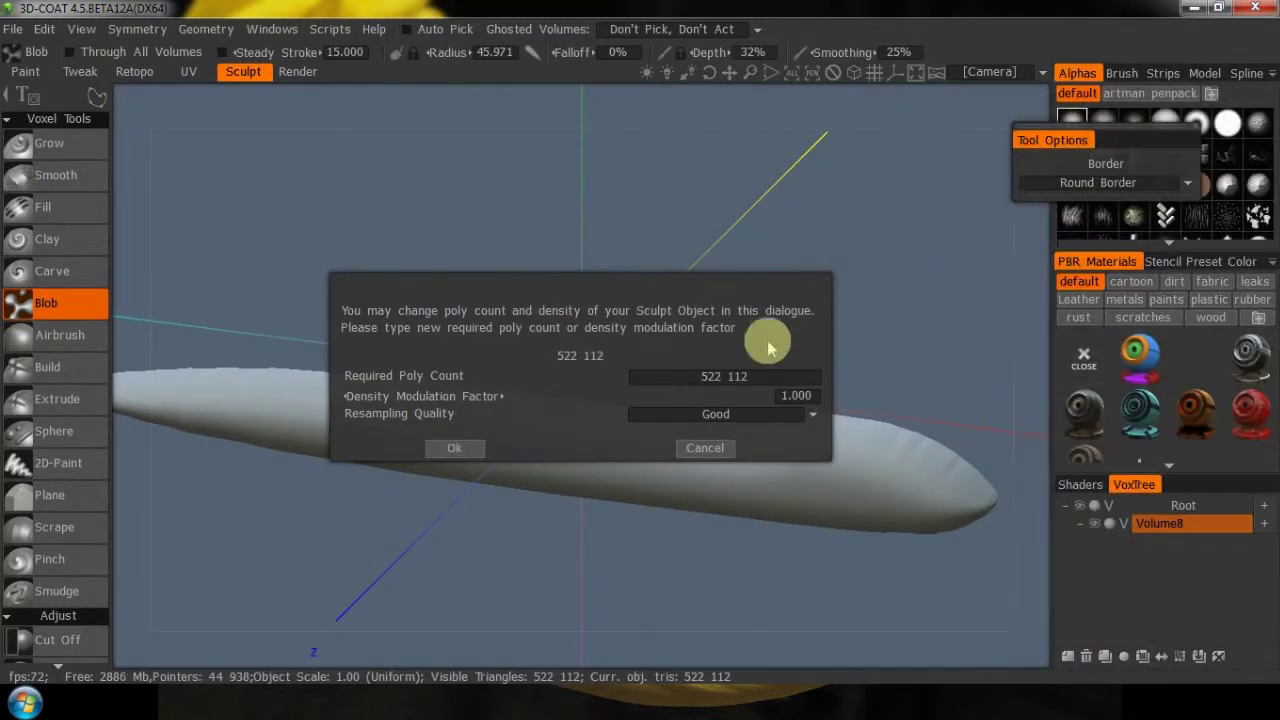
pyautogui.click(797, 396)
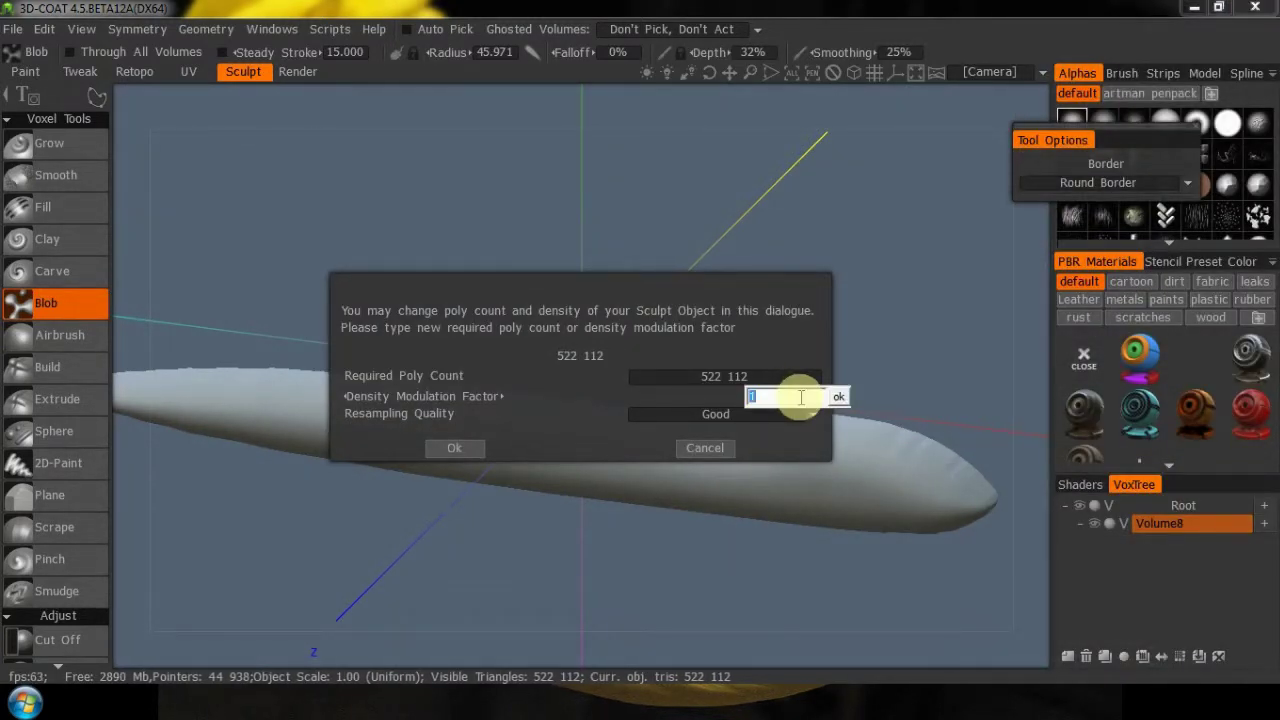
pyautogui.write('.5')
pyautogui.click(840, 397)
pyautogui.click(757, 414)
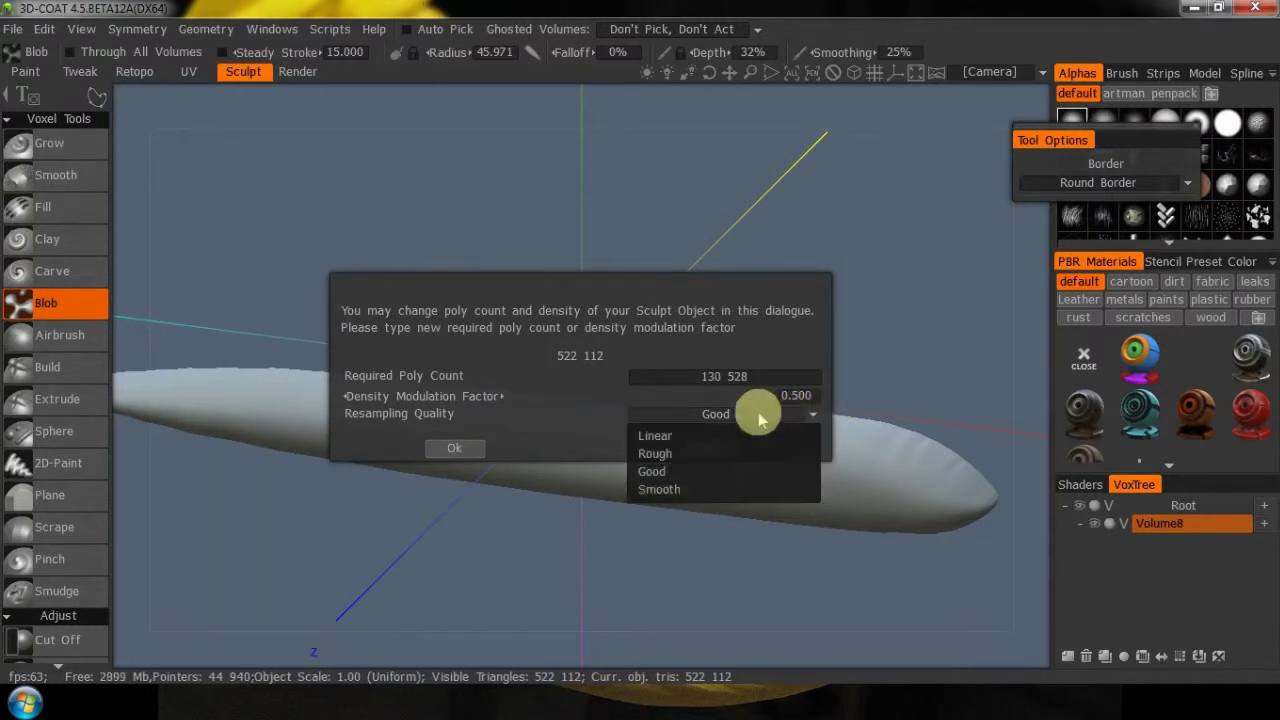
pyautogui.click(686, 489)
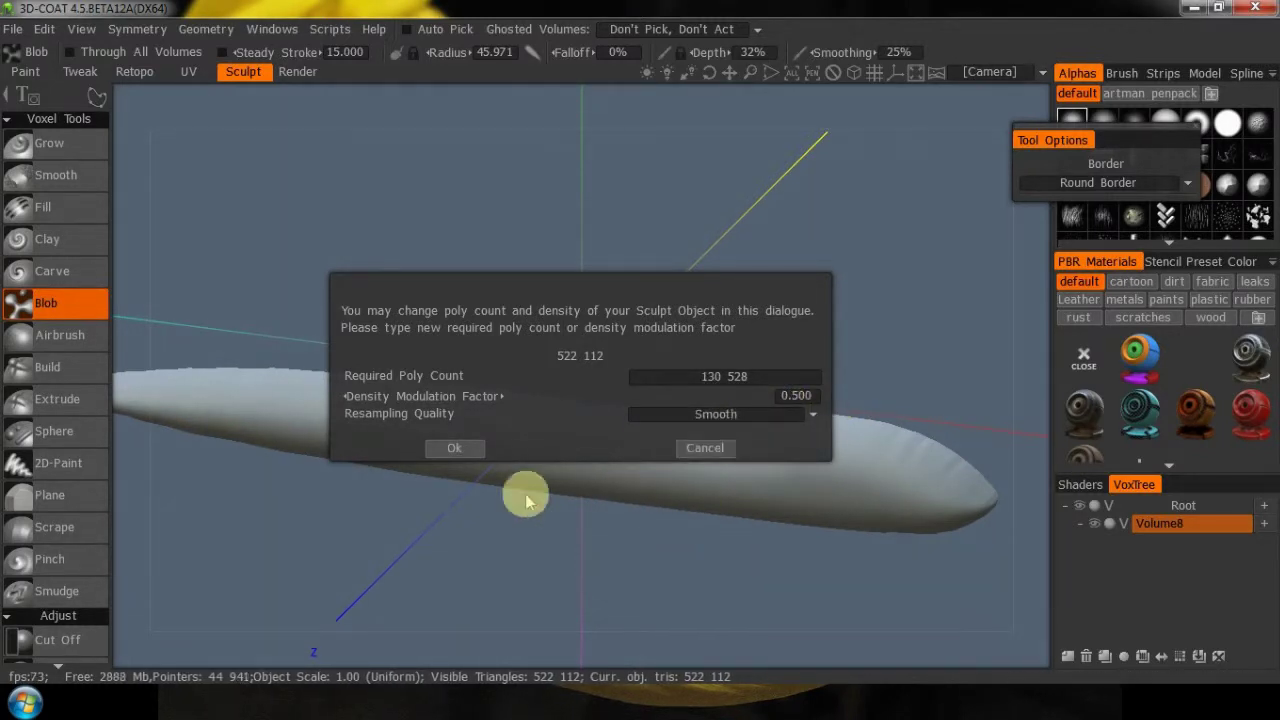
pyautogui.click(456, 448)
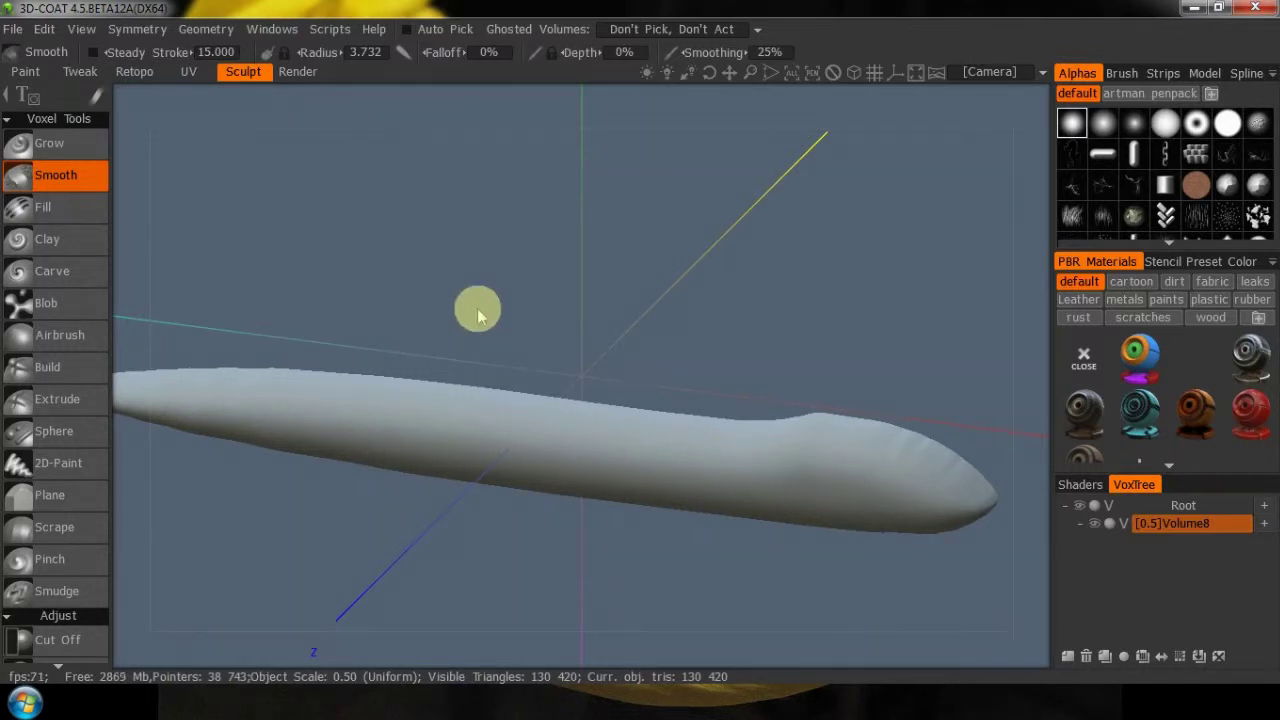
# Activate the Transform tool, dock and widen its options beside the viewport, and reset the plane body's position to 0, 0, 0
pyautogui.press('b')
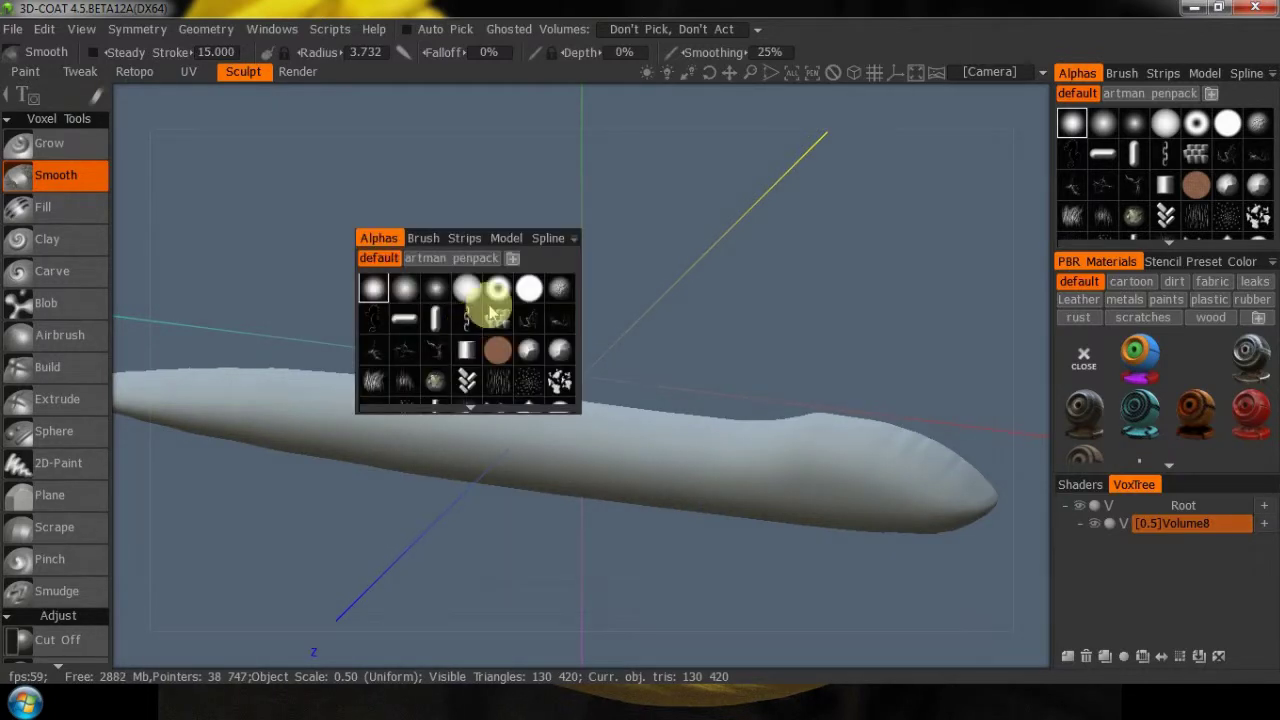
pyautogui.press('space')
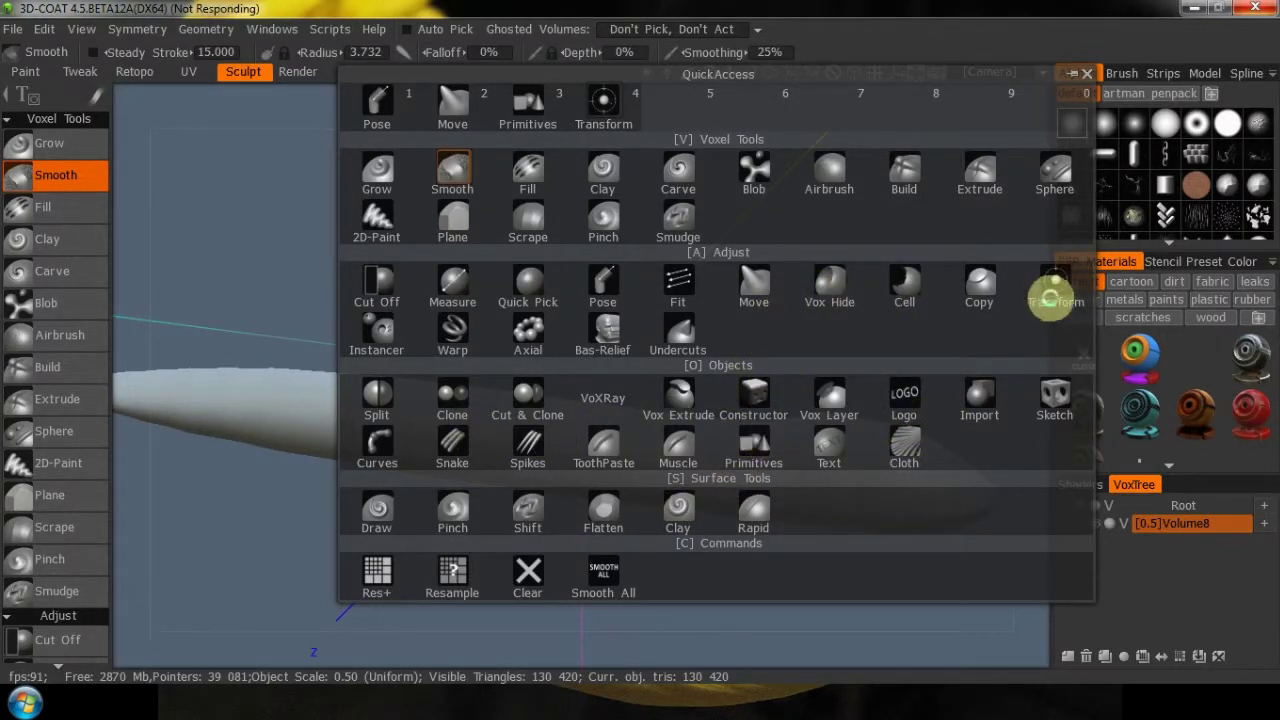
pyautogui.click(1058, 300)
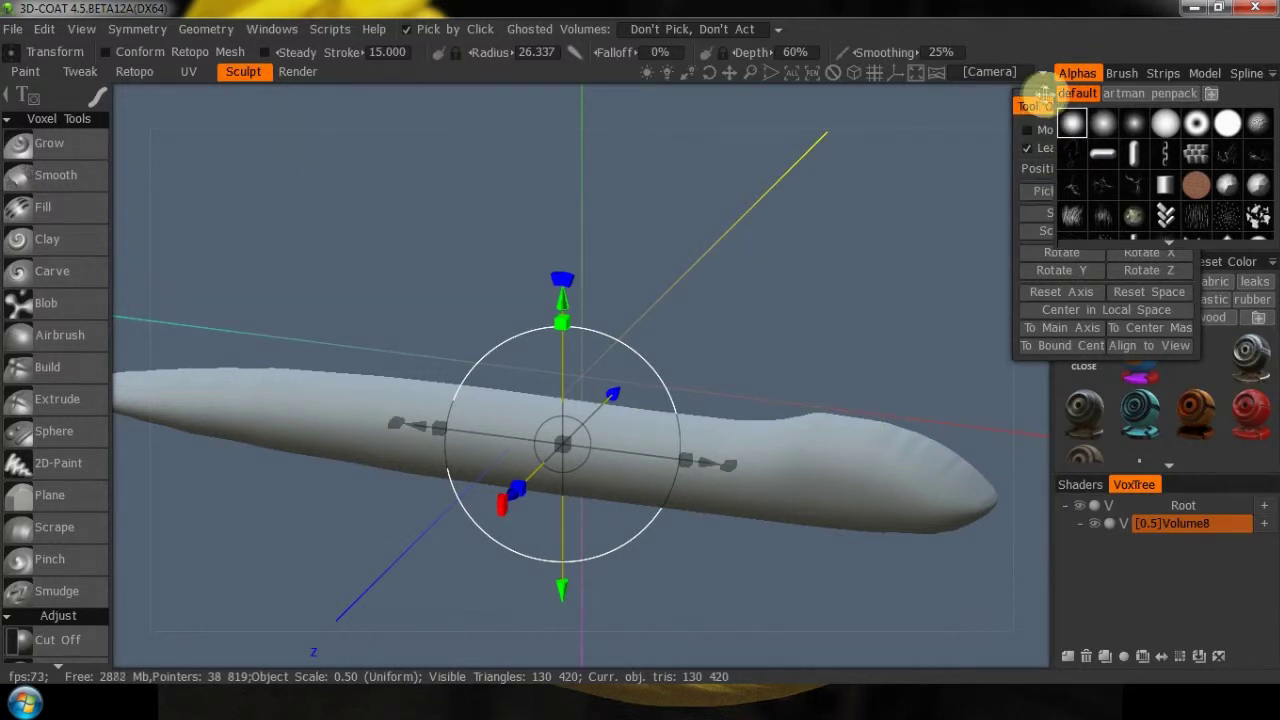
pyautogui.moveTo(1030, 105); pyautogui.dragTo(780, 132)
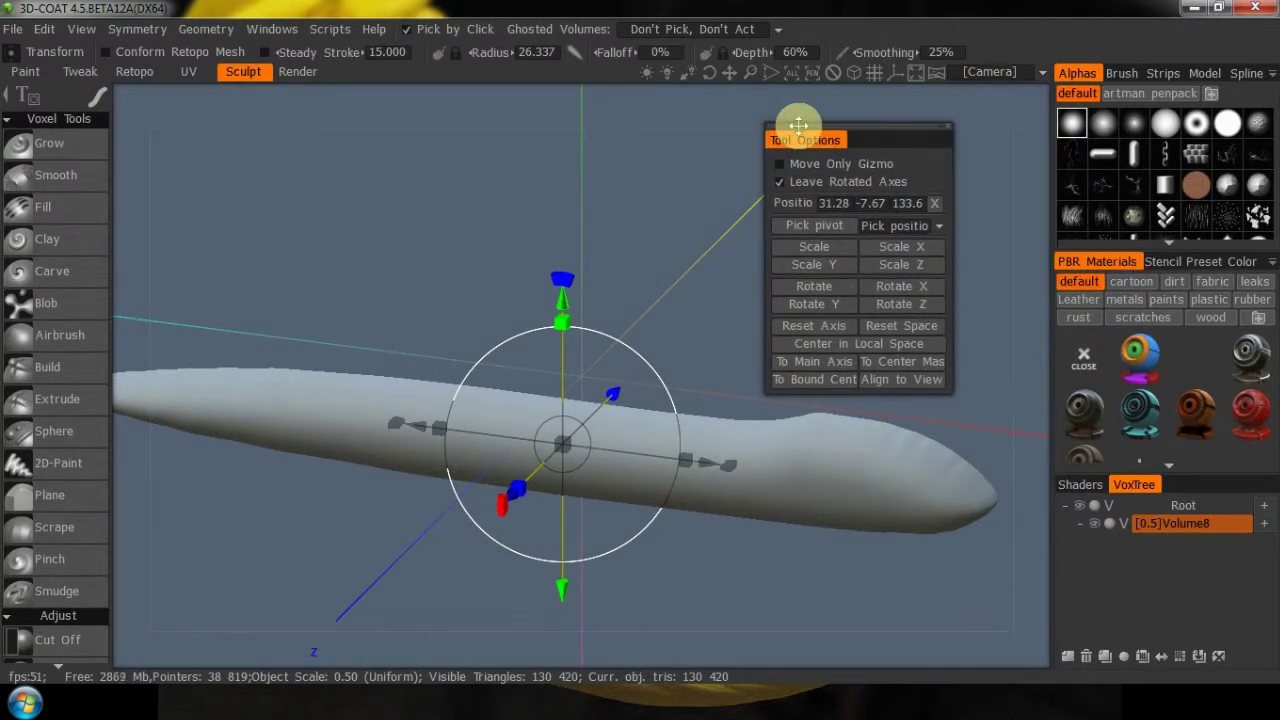
pyautogui.moveTo(862, 125); pyautogui.dragTo(1045, 198)
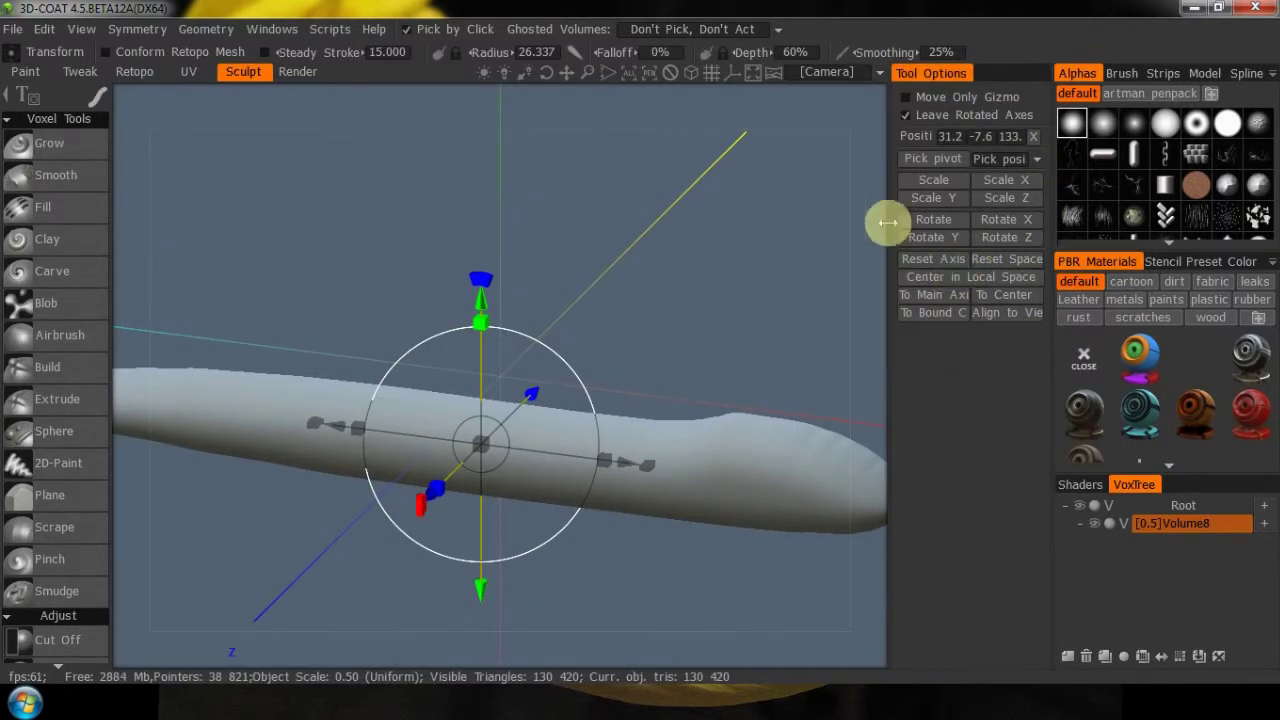
pyautogui.moveTo(889, 318); pyautogui.dragTo(834, 318)
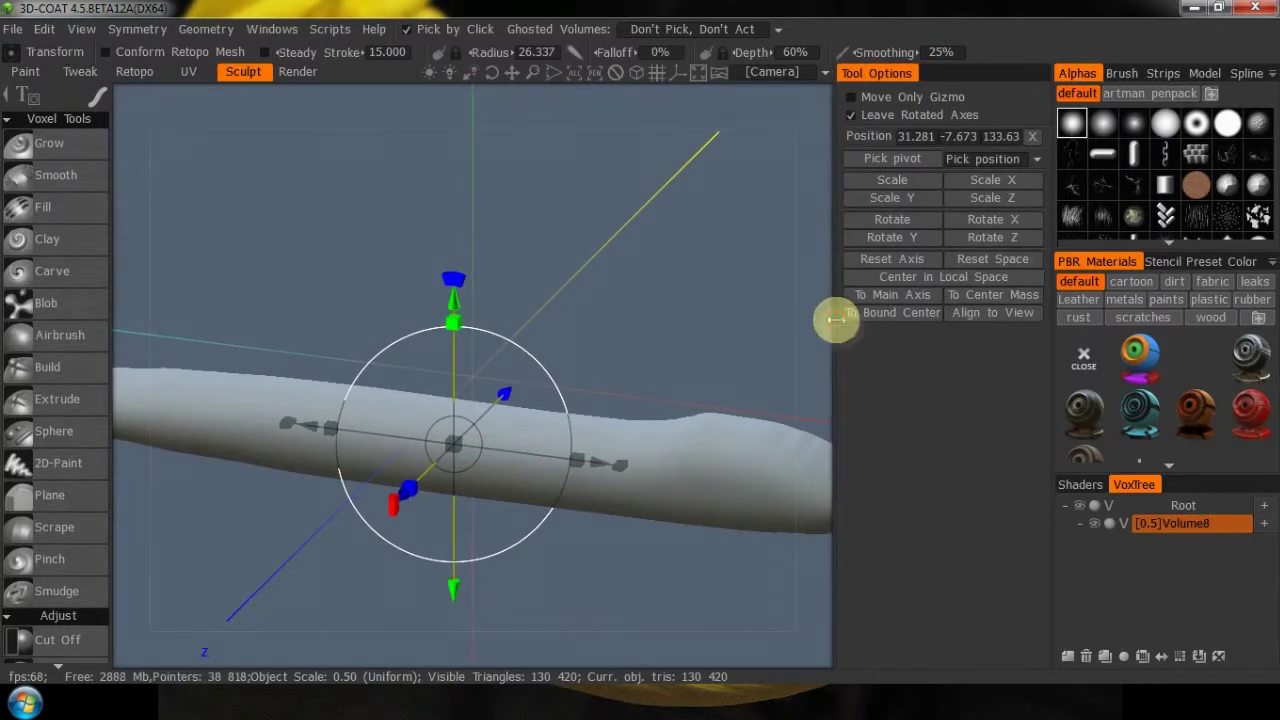
pyautogui.click(1032, 137)
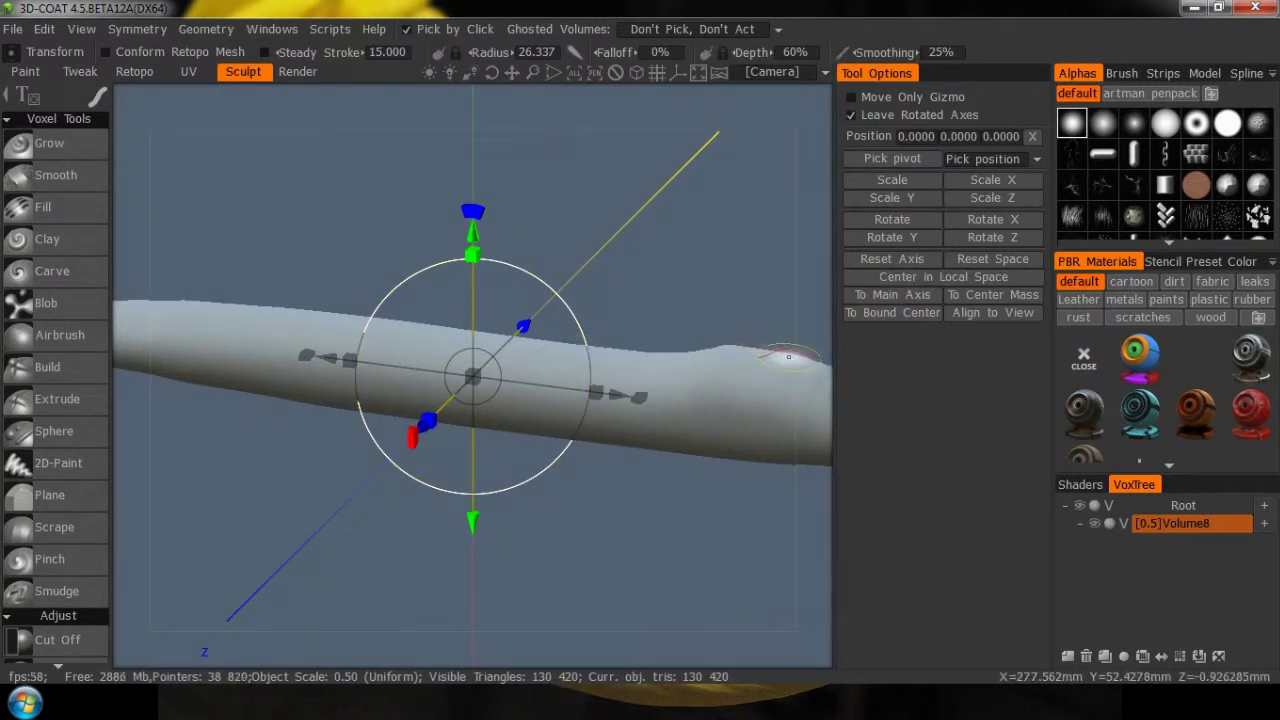
# Select the voxel Smooth tool and enable mirror symmetry across the Z axis only, in global space
pyautogui.click(58, 178)
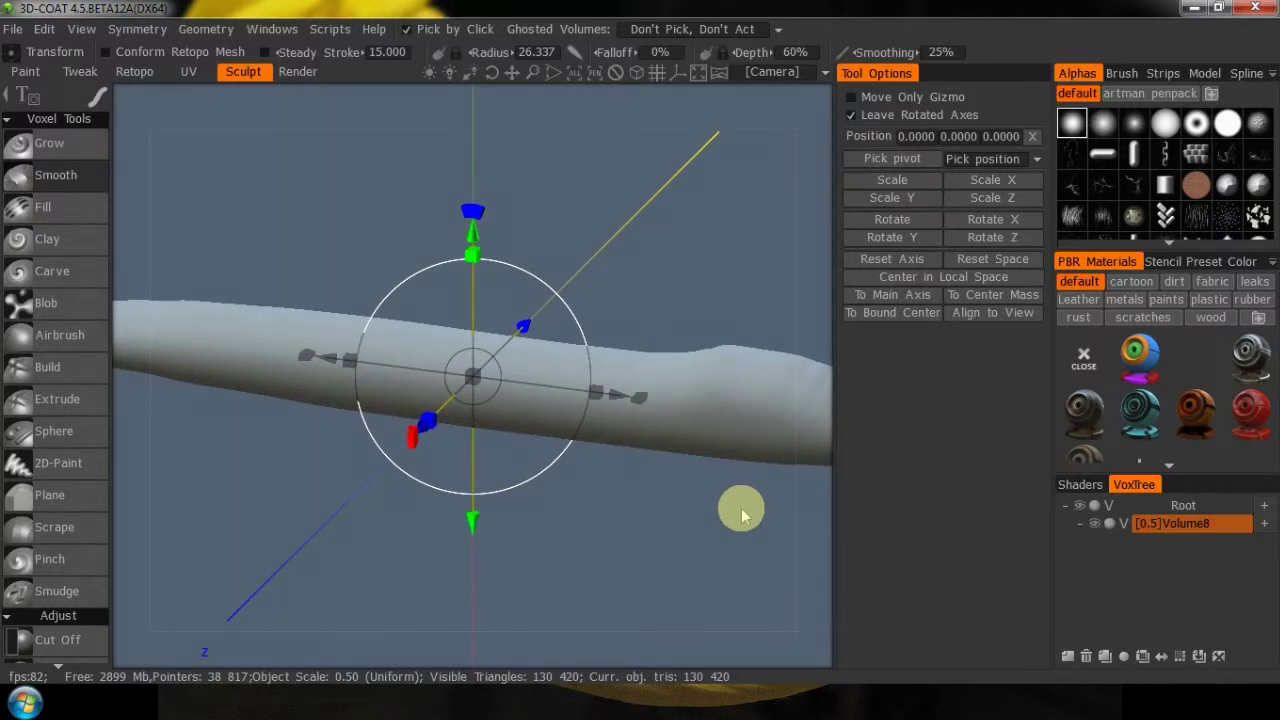
pyautogui.click(137, 29)
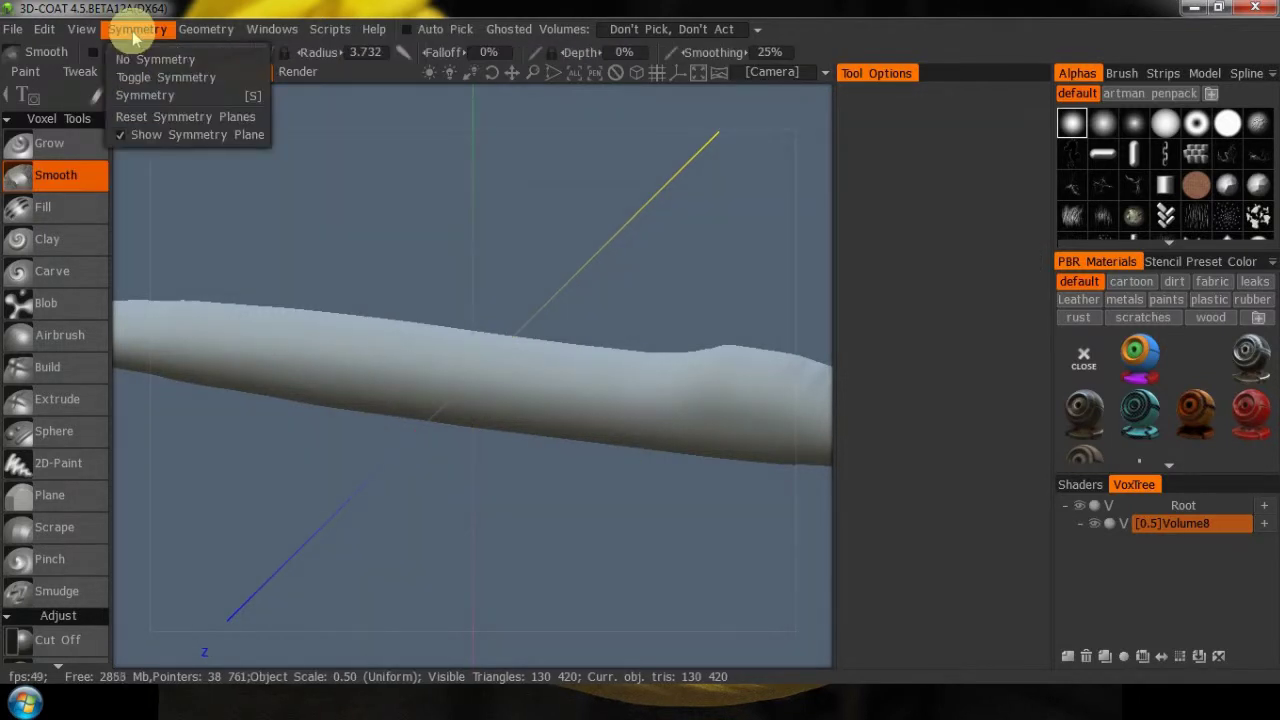
pyautogui.click(140, 95)
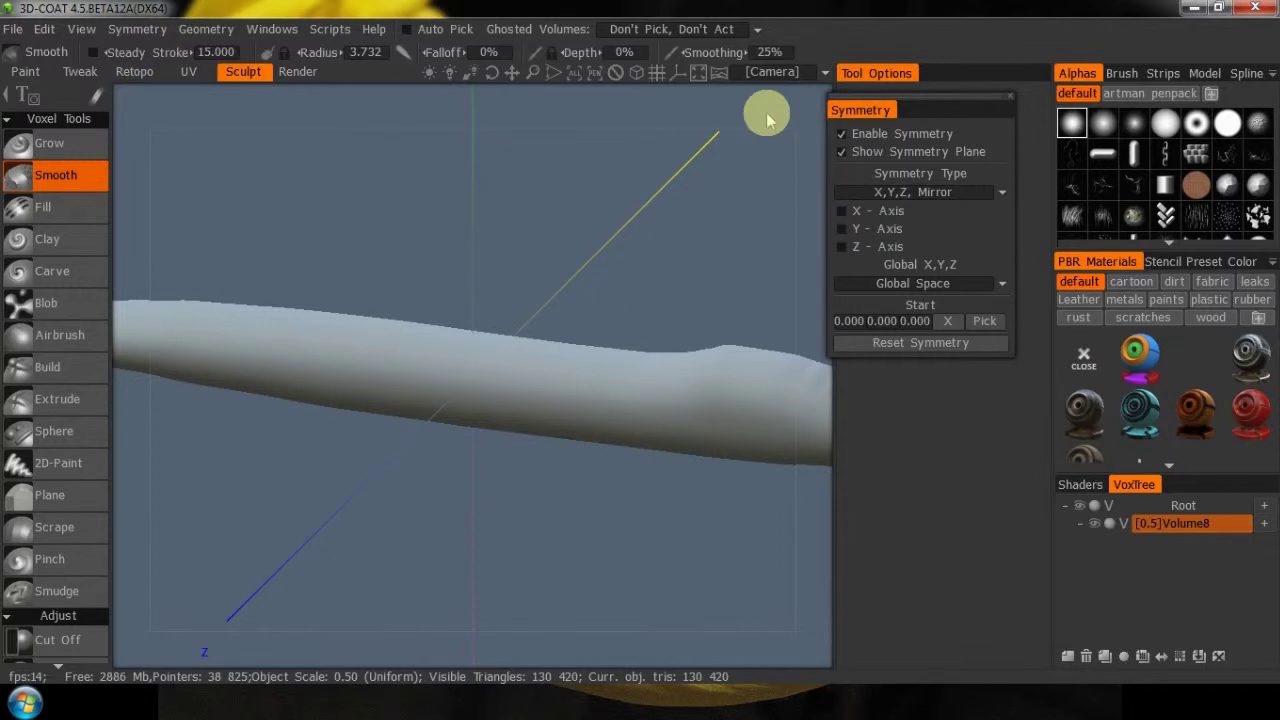
pyautogui.click(842, 212)
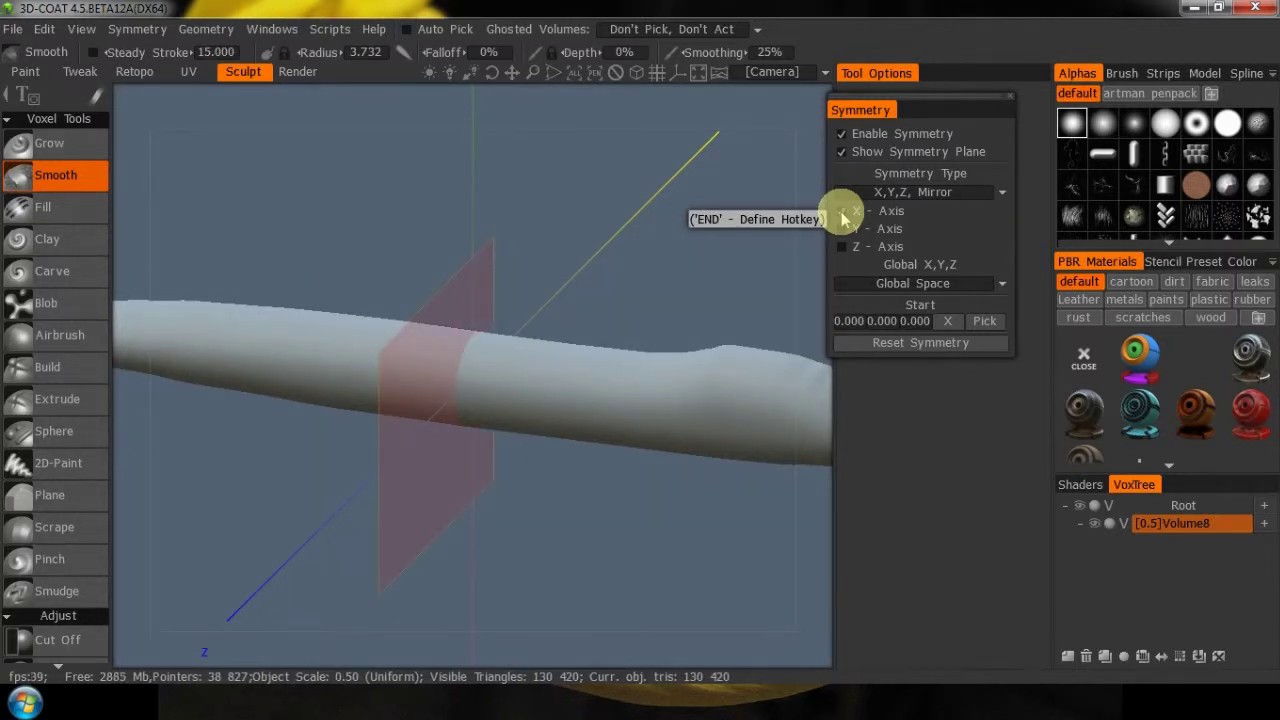
pyautogui.click(842, 212)
pyautogui.click(842, 247)
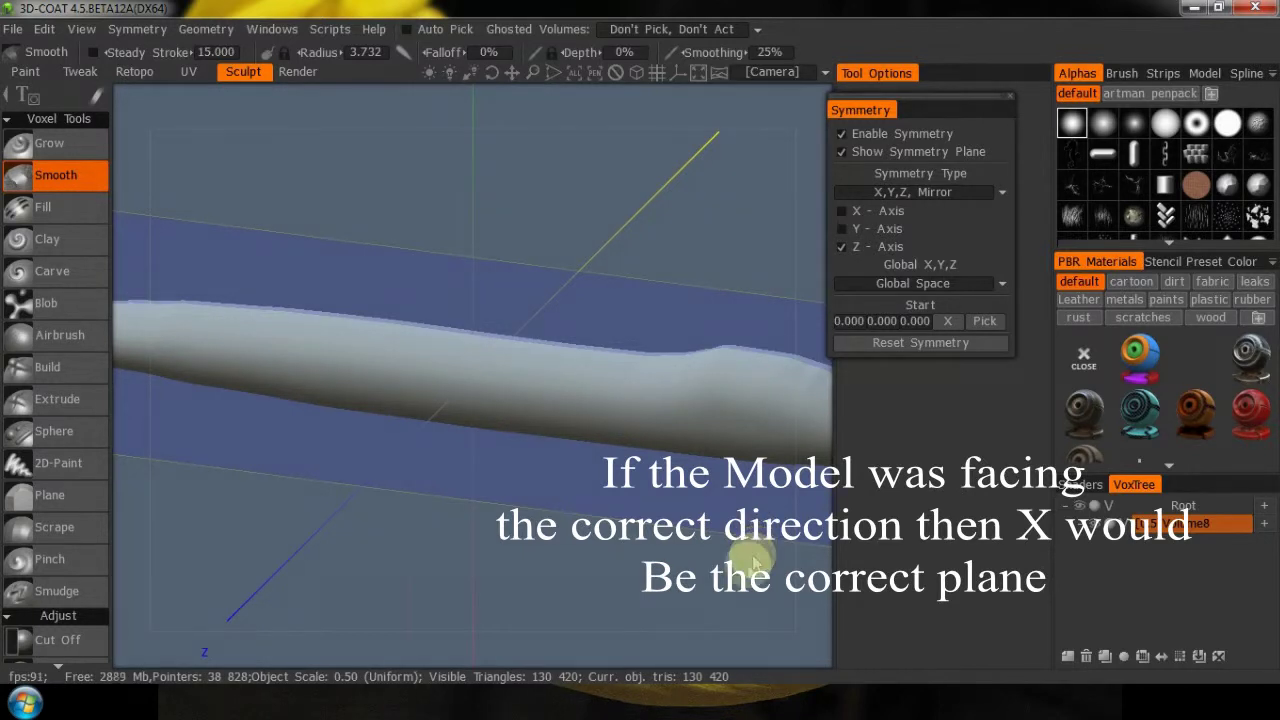
# Smooth the ridges on the plane's nose with a brush radius of 37.971 and a depth of 18%
pyautogui.moveTo(750, 560); pyautogui.dragTo(560, 391)
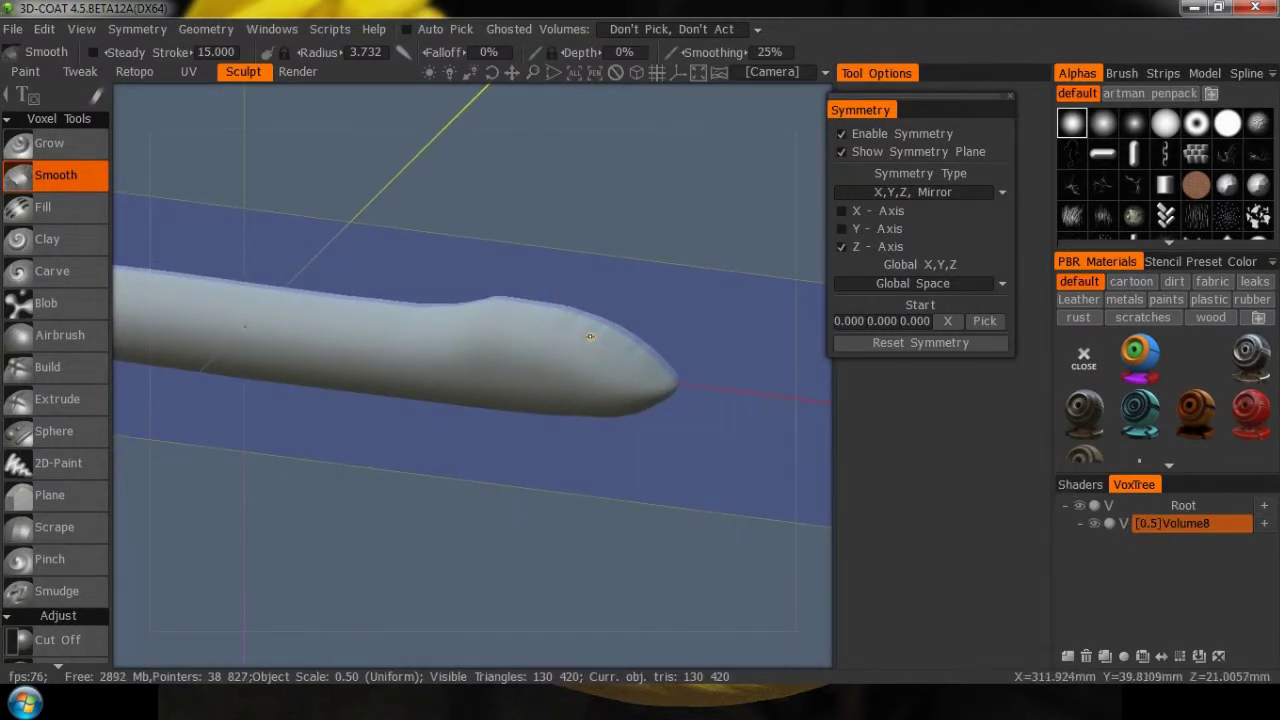
pyautogui.moveTo(630, 357); pyautogui.dragTo(566, 322)
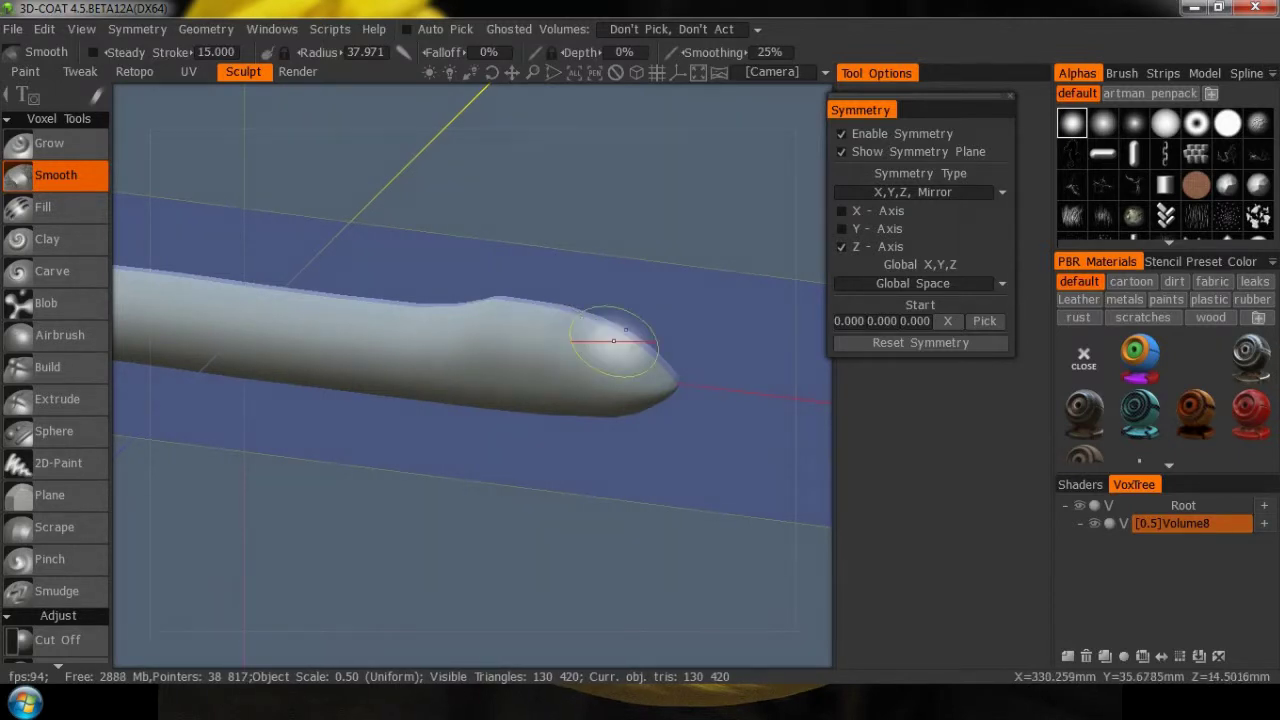
pyautogui.moveTo(603, 362); pyautogui.dragTo(605, 362)
pyautogui.moveTo(602, 354); pyautogui.dragTo(607, 353, button='right')
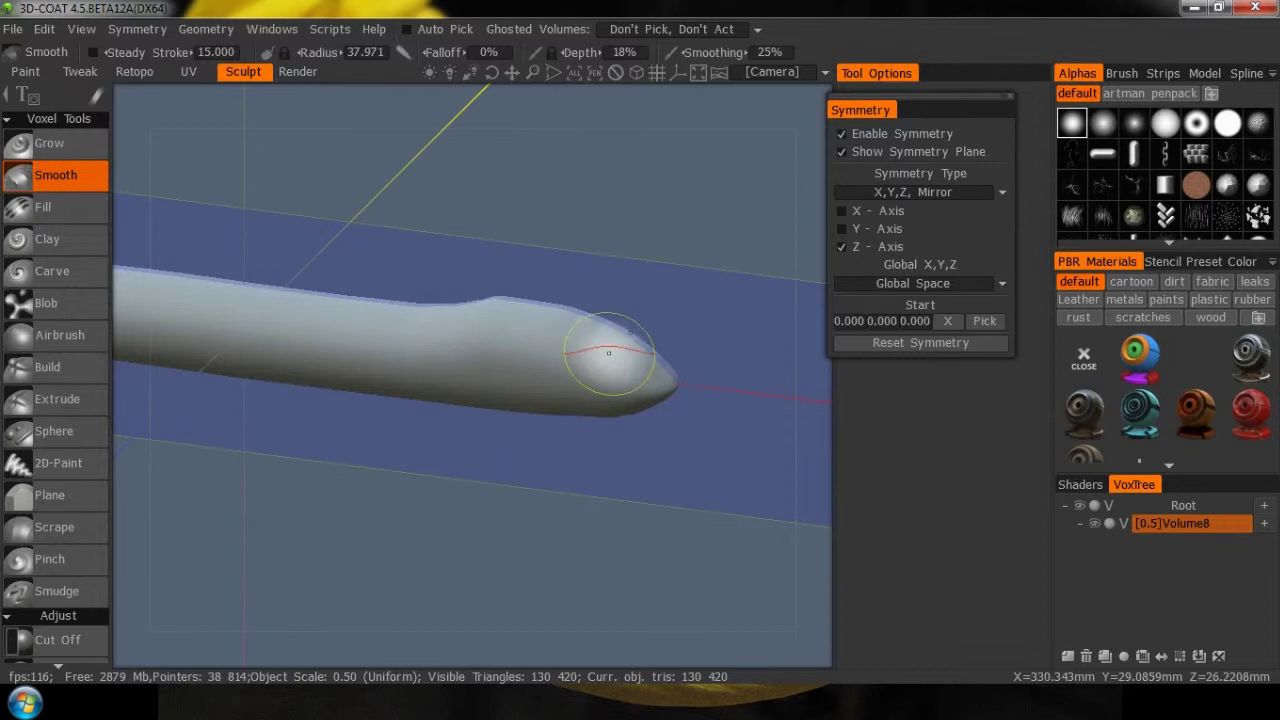
pyautogui.moveTo(703, 355)
pyautogui.mouseDown()
pyautogui.moveTo(529, 314)
pyautogui.moveTo(577, 335)
pyautogui.mouseUp()
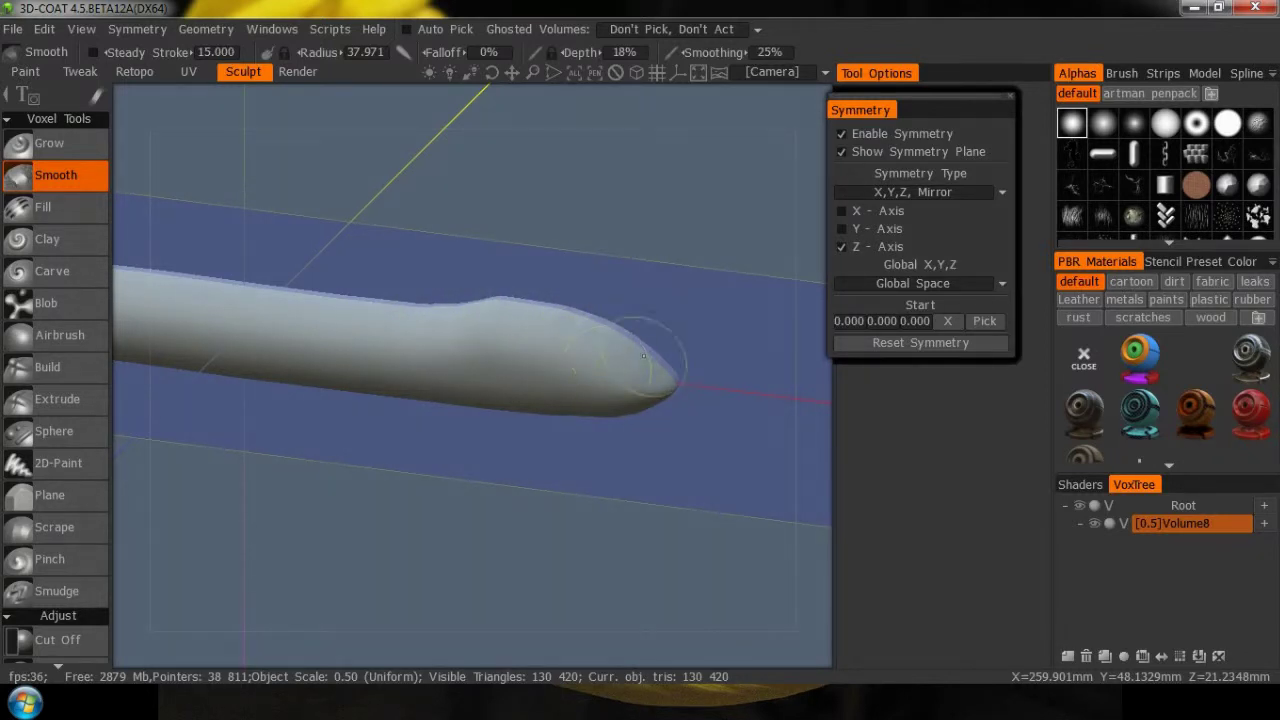
# Smooth the surface of the plane body toward its tapered tail end
pyautogui.moveTo(429, 500); pyautogui.dragTo(563, 450)
pyautogui.moveTo(163, 566); pyautogui.dragTo(480, 549)
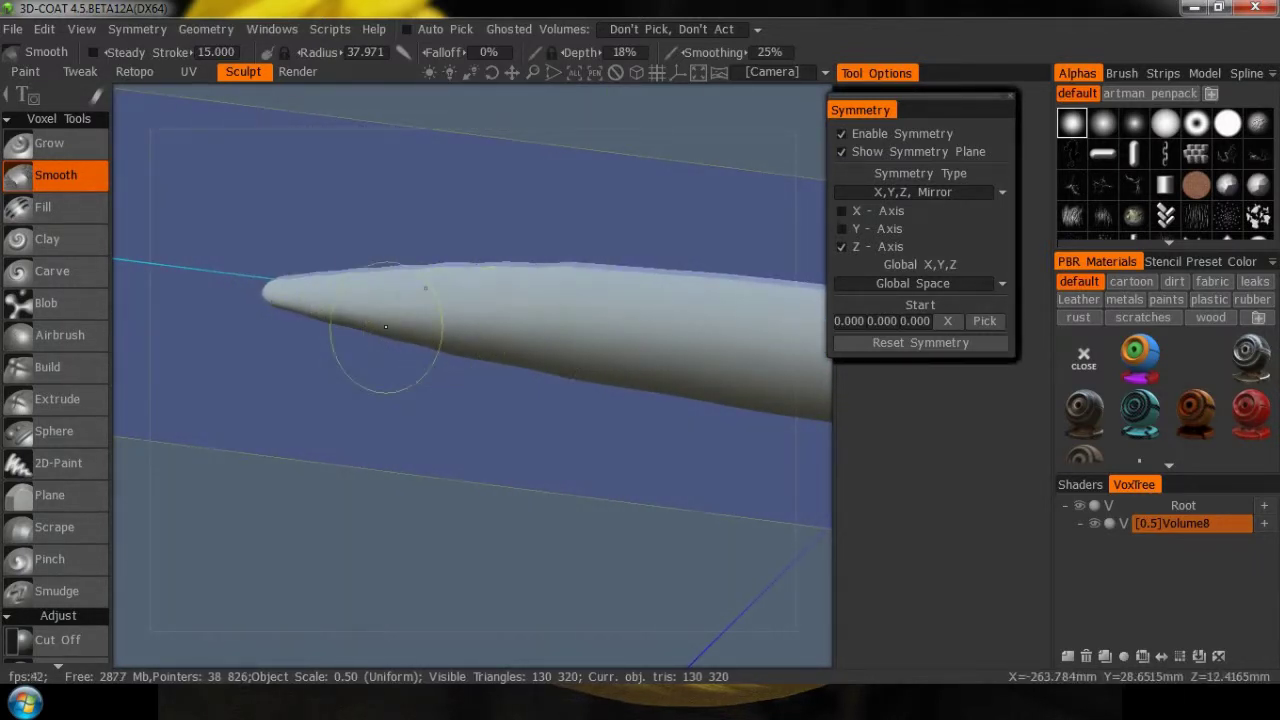
pyautogui.moveTo(688, 560); pyautogui.dragTo(372, 388, button='middle')
pyautogui.moveTo(643, 436); pyautogui.dragTo(372, 455, button='right')
pyautogui.moveTo(390, 468)
pyautogui.mouseDown()
pyautogui.moveTo(586, 463)
pyautogui.moveTo(460, 462)
pyautogui.moveTo(623, 492)
pyautogui.moveTo(491, 480)
pyautogui.moveTo(531, 500)
pyautogui.mouseUp()
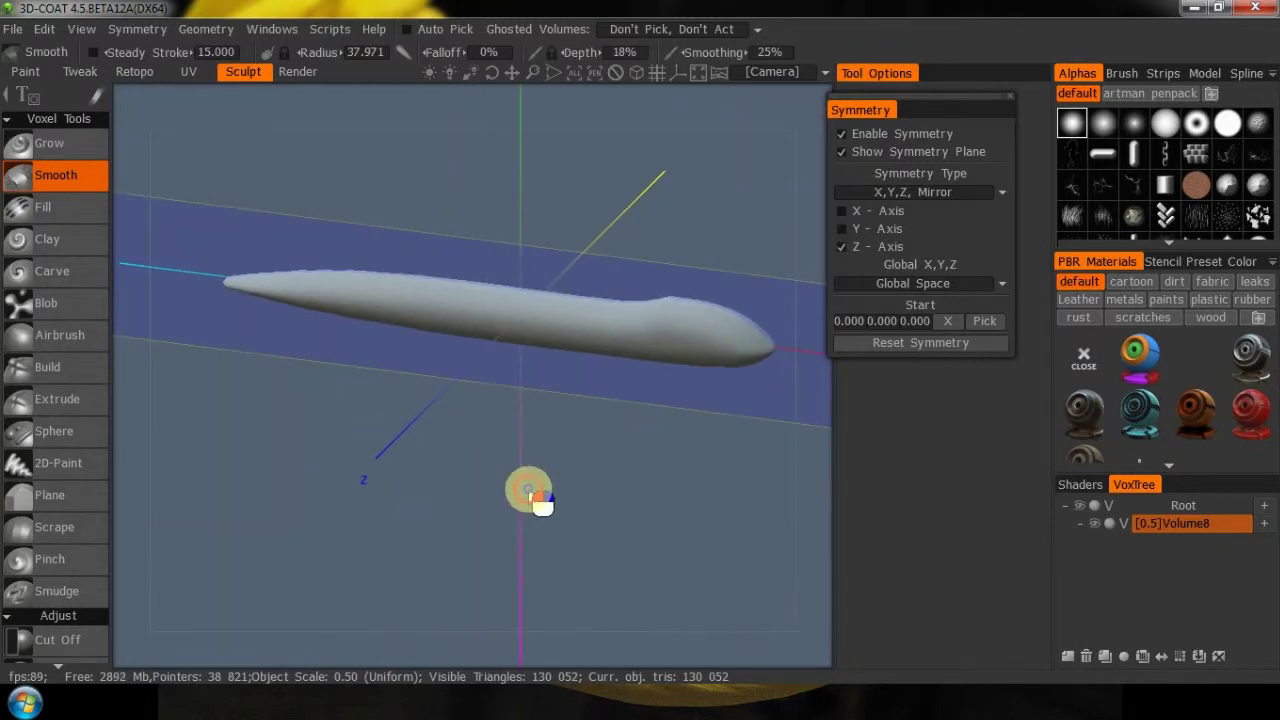
# Rename the plane body volume to "Body"
pyautogui.doubleClick(1198, 528)
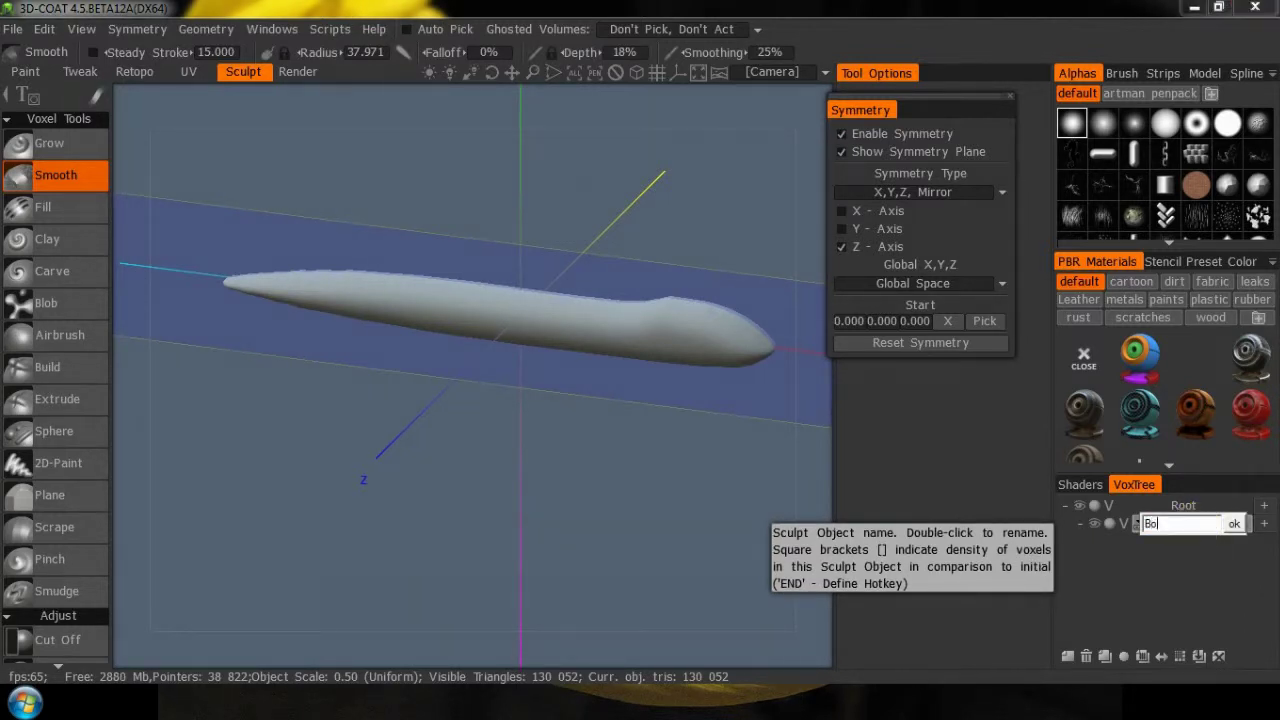
pyautogui.click(1199, 533)
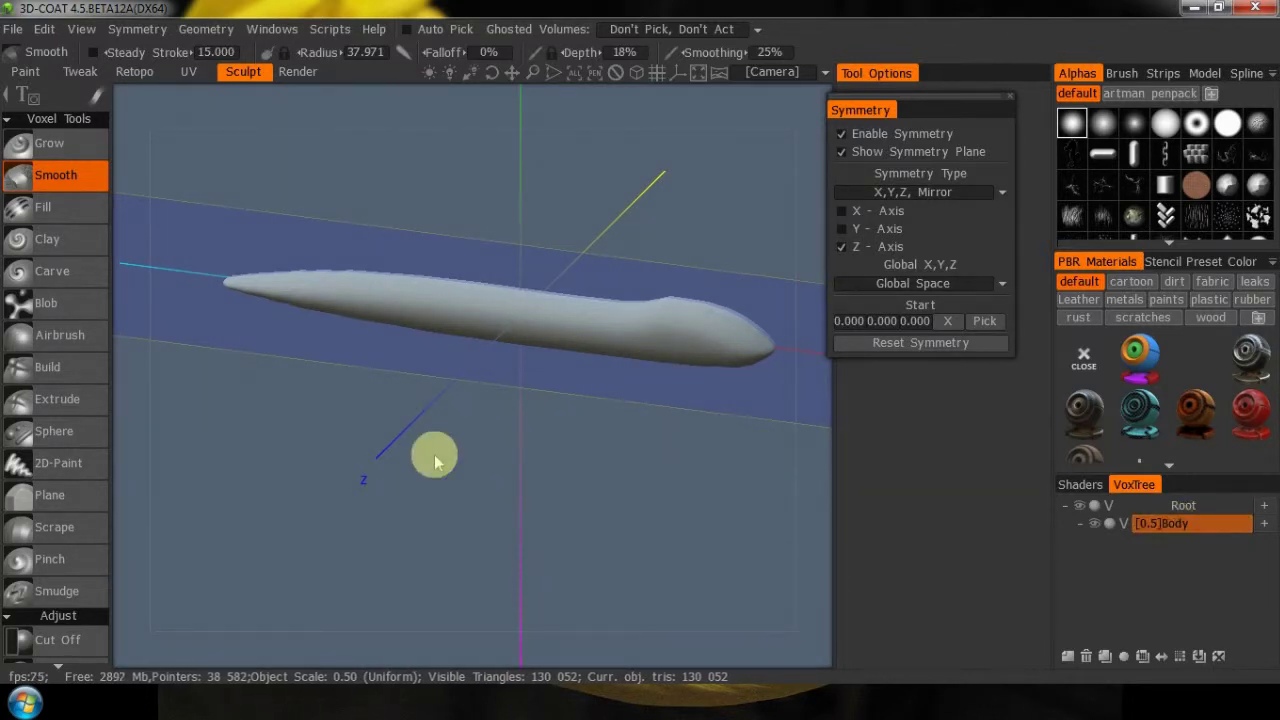
# With the Blob tool in top view, load Plane Wing.jpg as a closed curve shape and import it to the viewport with Flip Y and Center Spline
pyautogui.press('KP_2')
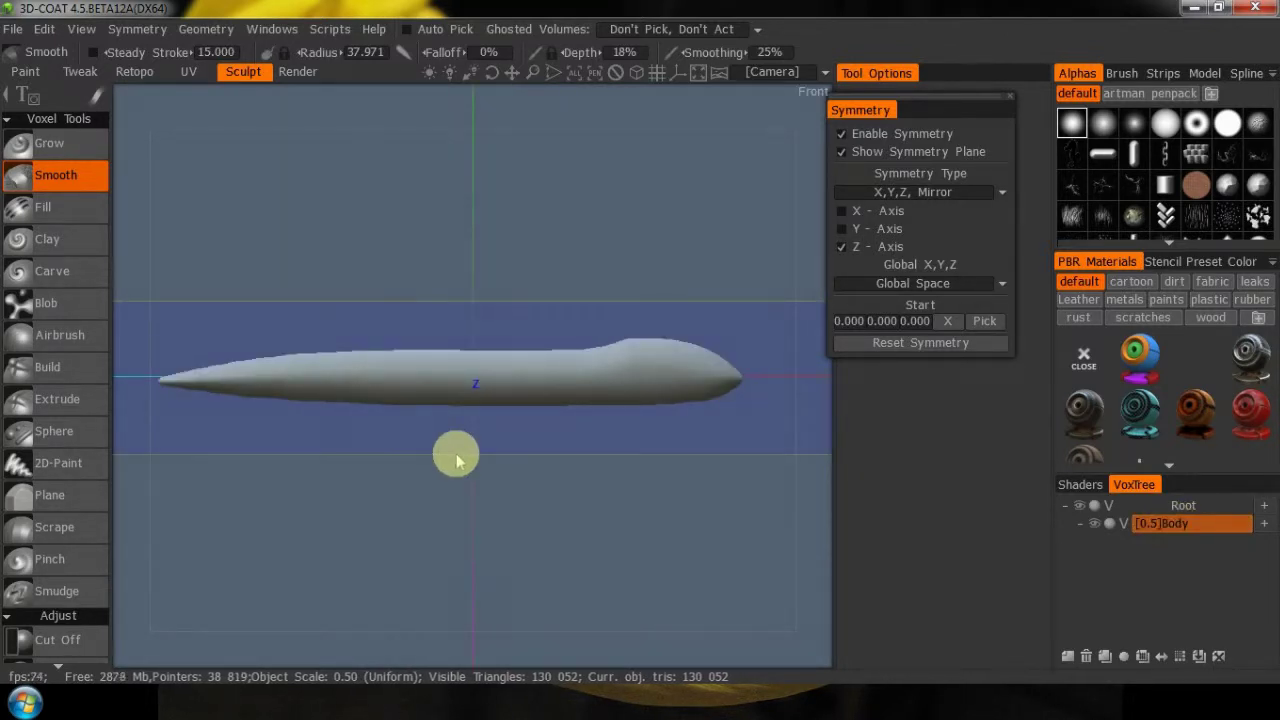
pyautogui.press('KP_7')
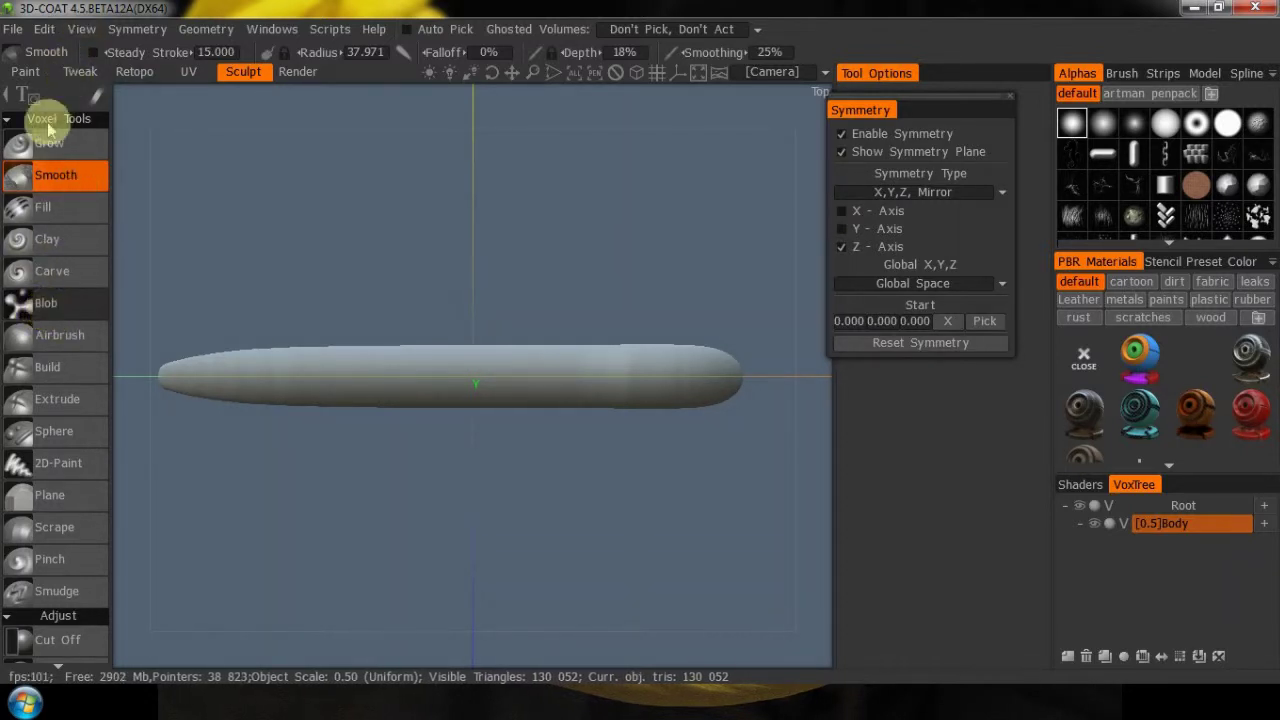
pyautogui.click(99, 98)
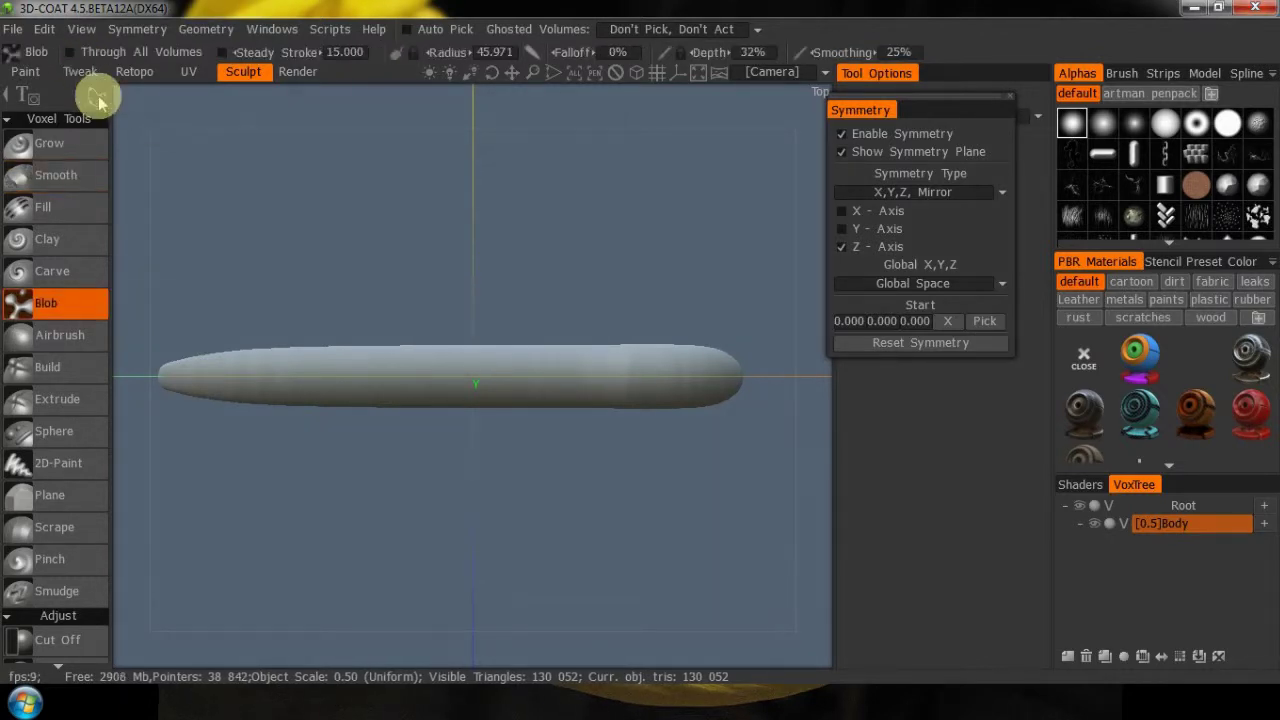
pyautogui.moveTo(99, 101)
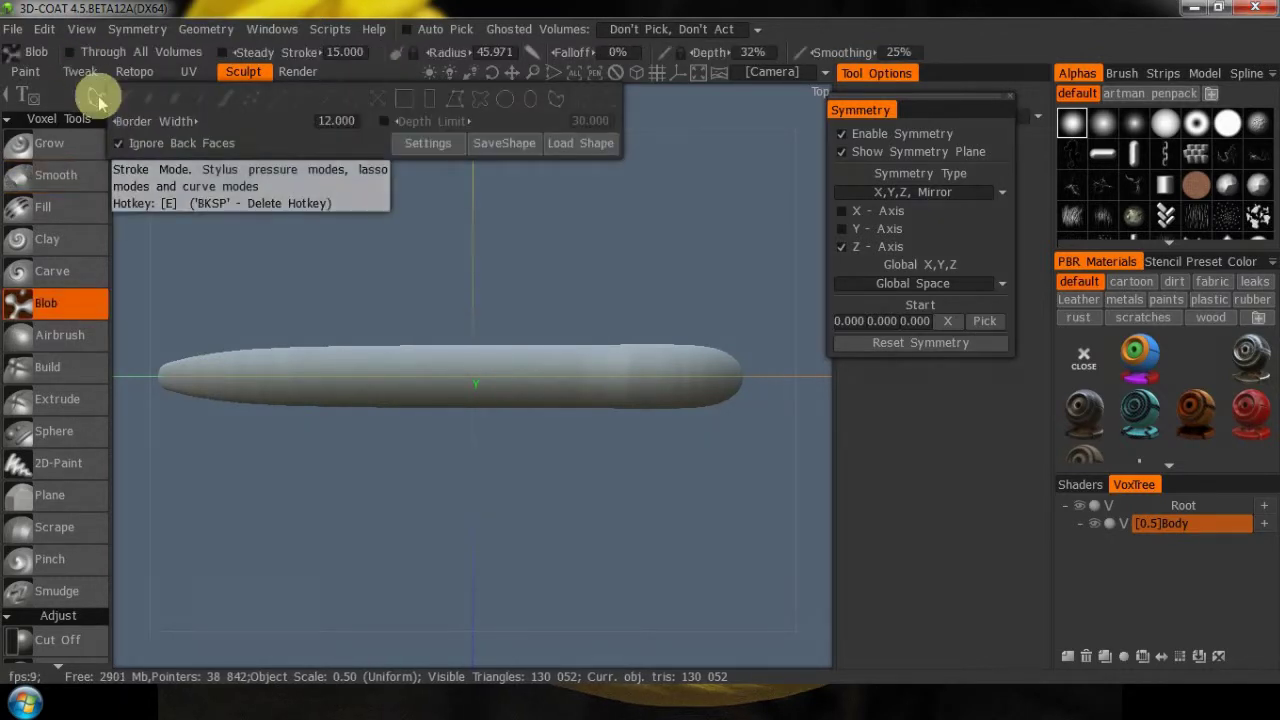
pyautogui.click(588, 145)
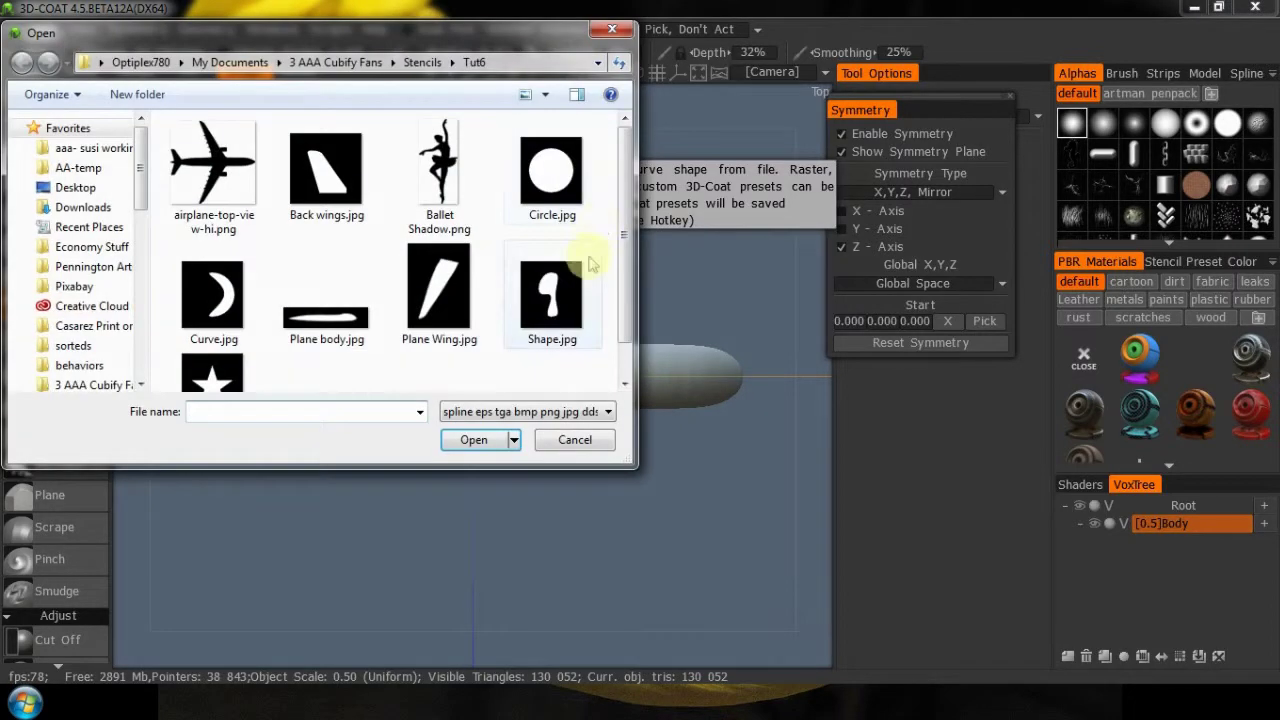
pyautogui.click(440, 288)
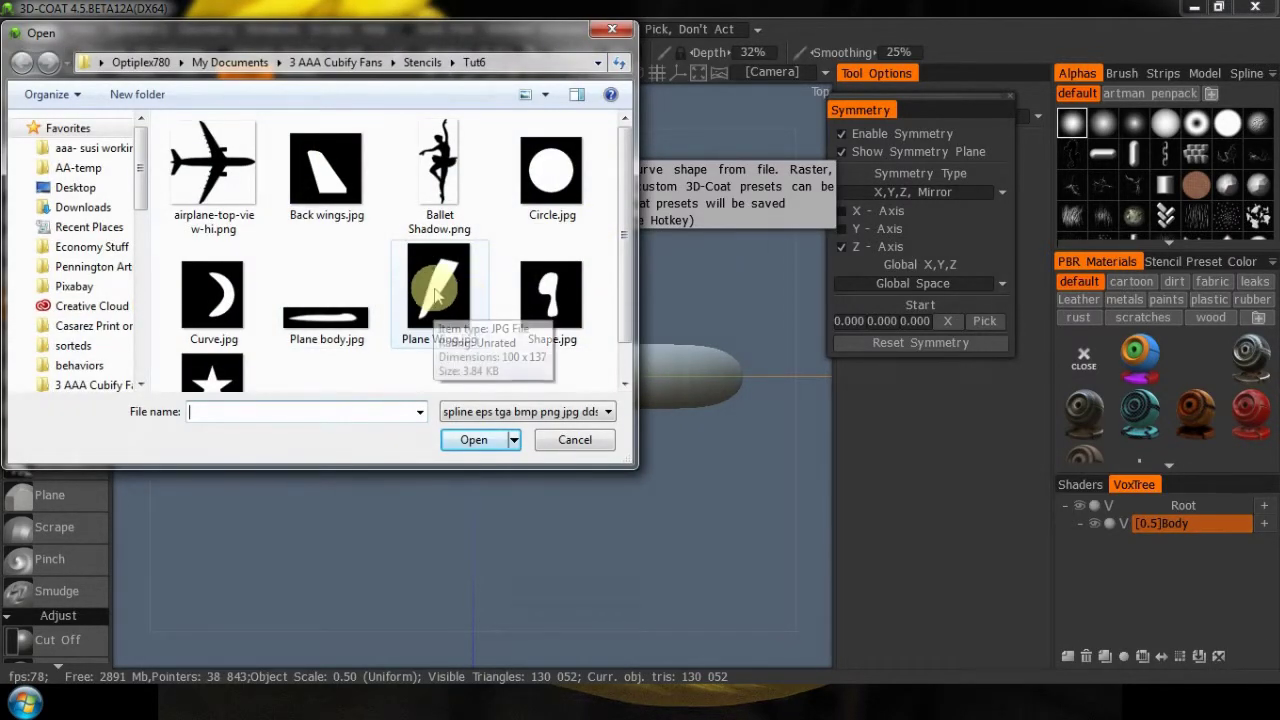
pyautogui.click(481, 440)
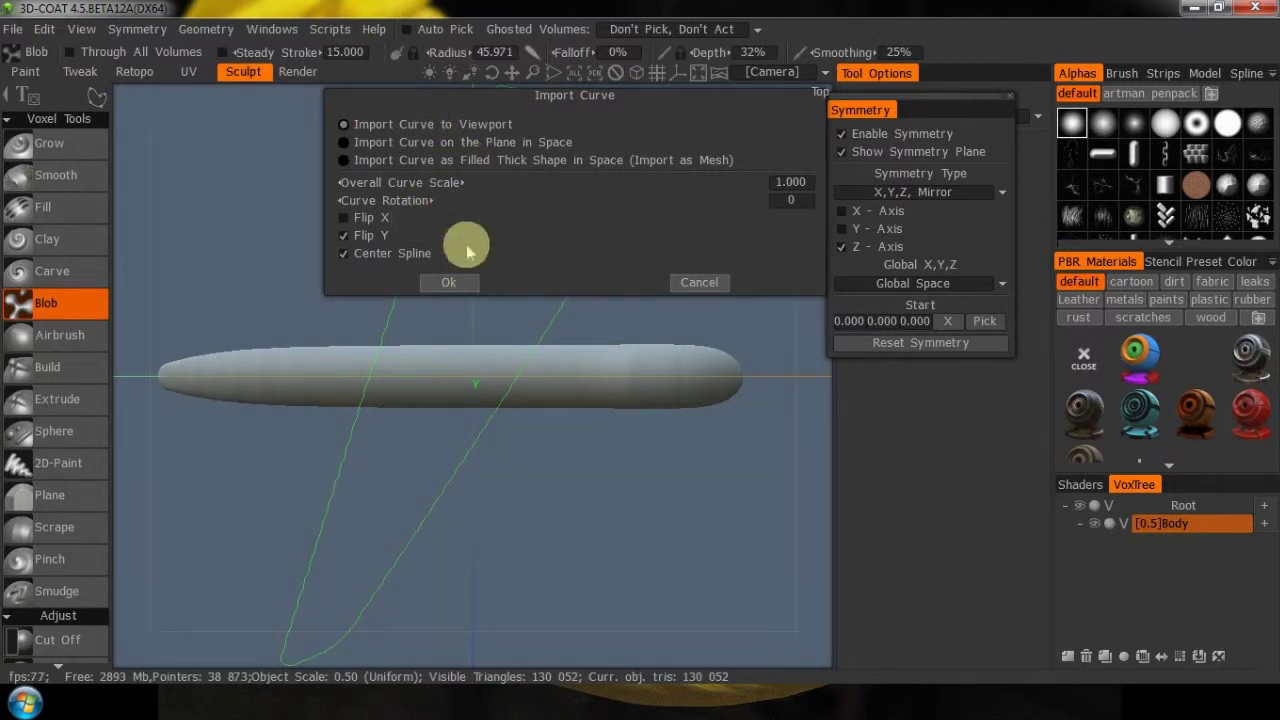
pyautogui.click(447, 284)
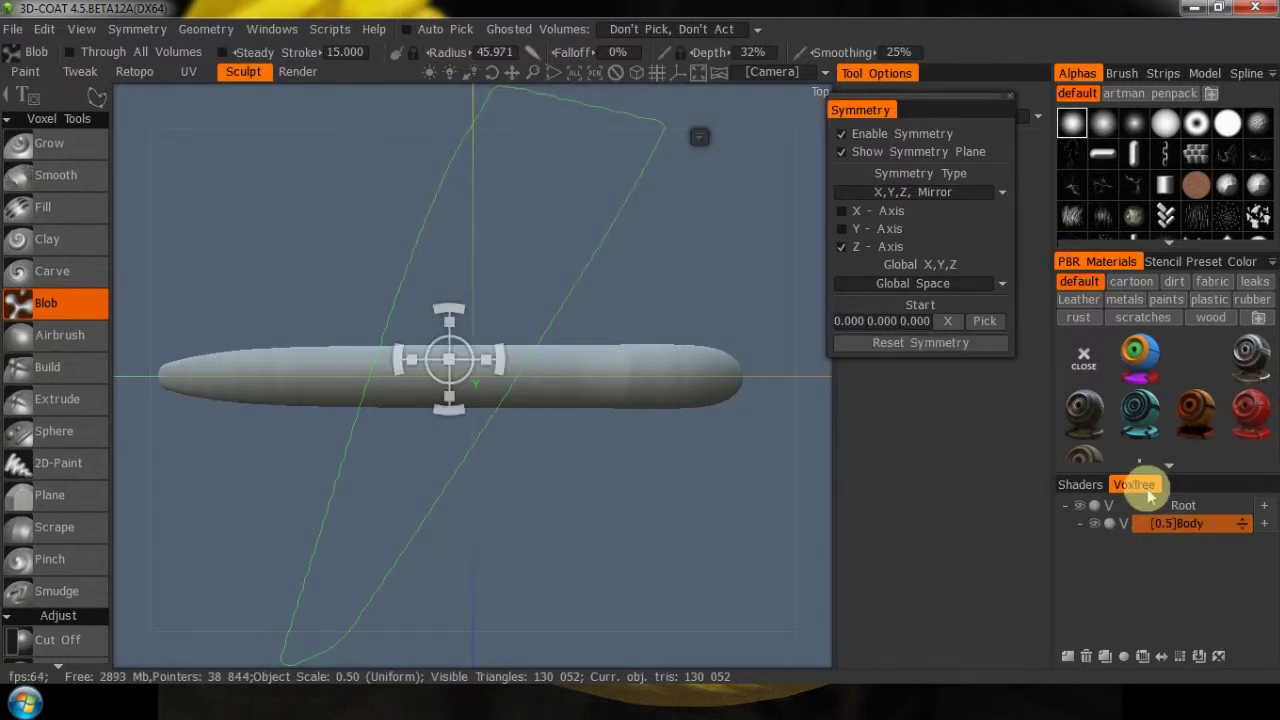
# Add a new volume, shrink the wing curve, and move it across the front half of the body in top view
pyautogui.click(1067, 655)
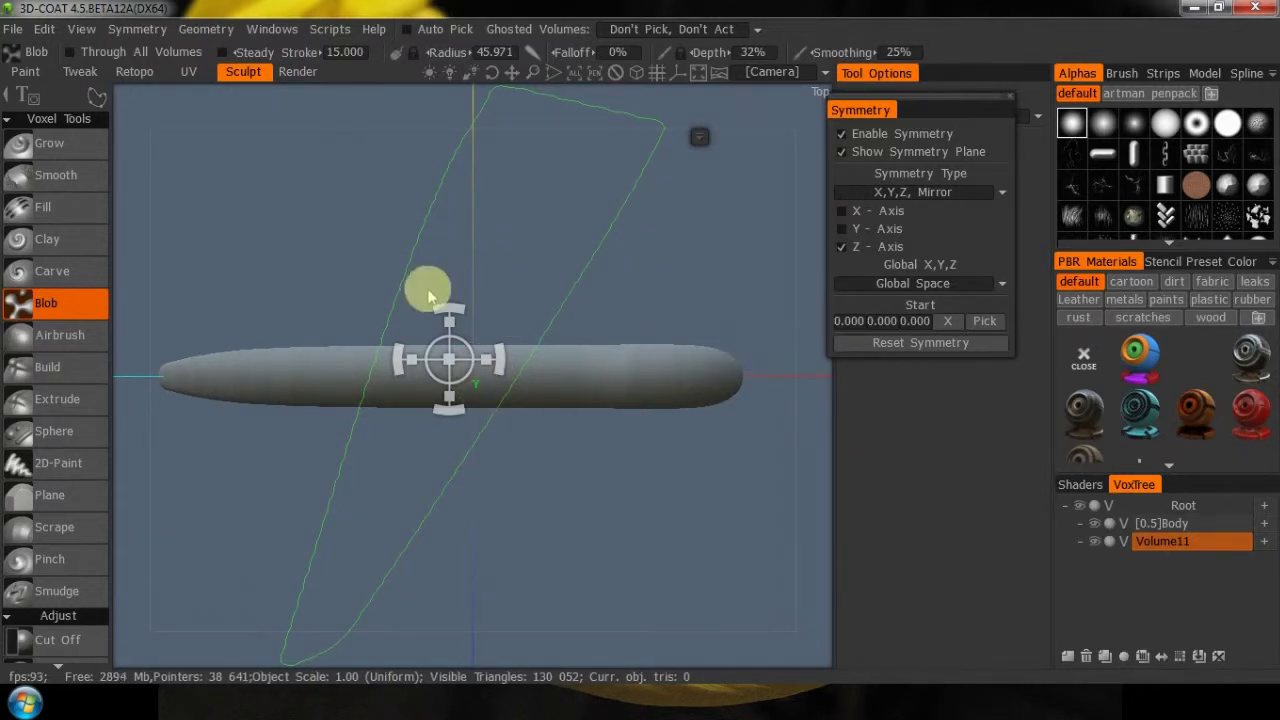
pyautogui.moveTo(818, 490)
pyautogui.mouseDown()
pyautogui.moveTo(793, 480)
pyautogui.moveTo(803, 471)
pyautogui.mouseUp()
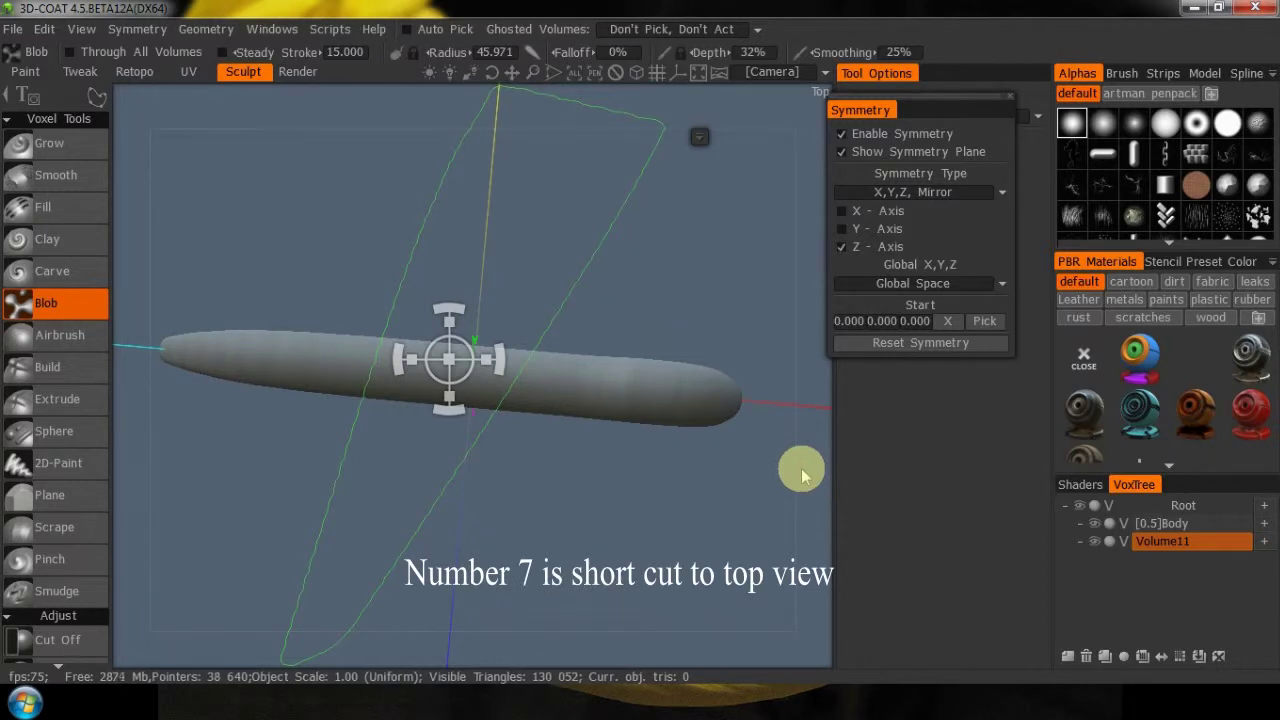
pyautogui.press('7')
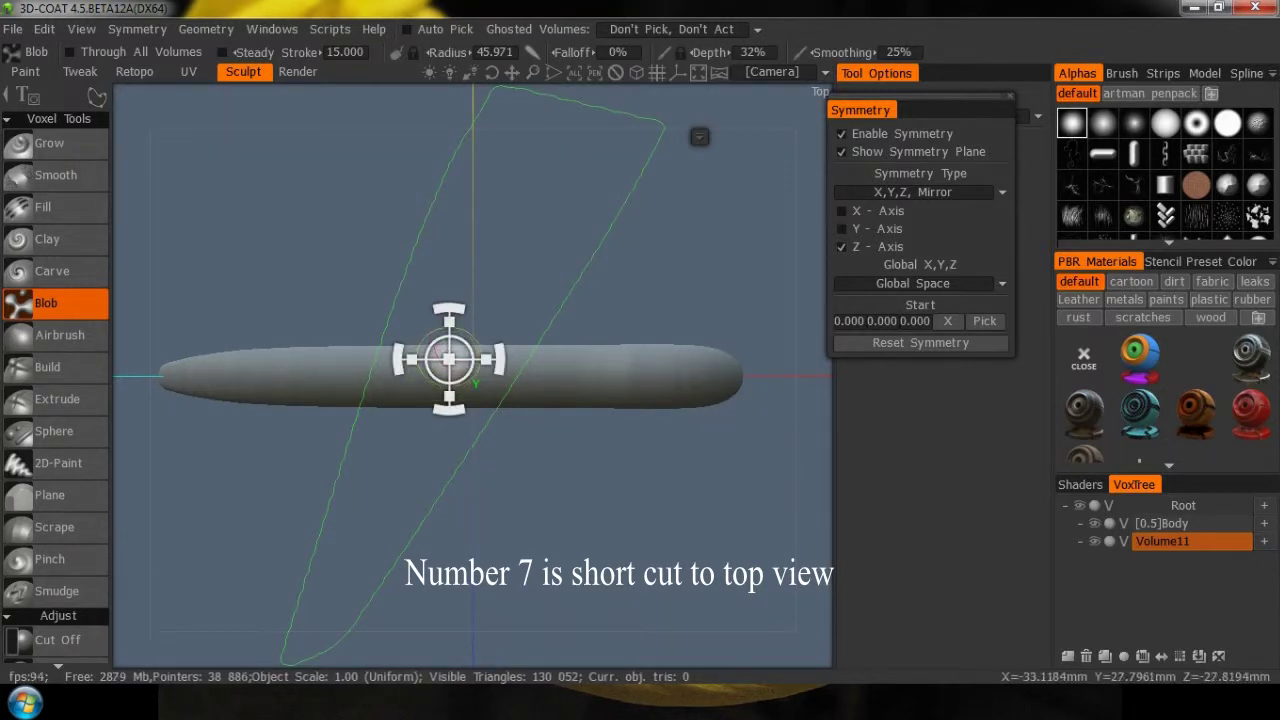
pyautogui.moveTo(449, 359); pyautogui.dragTo(400, 352)
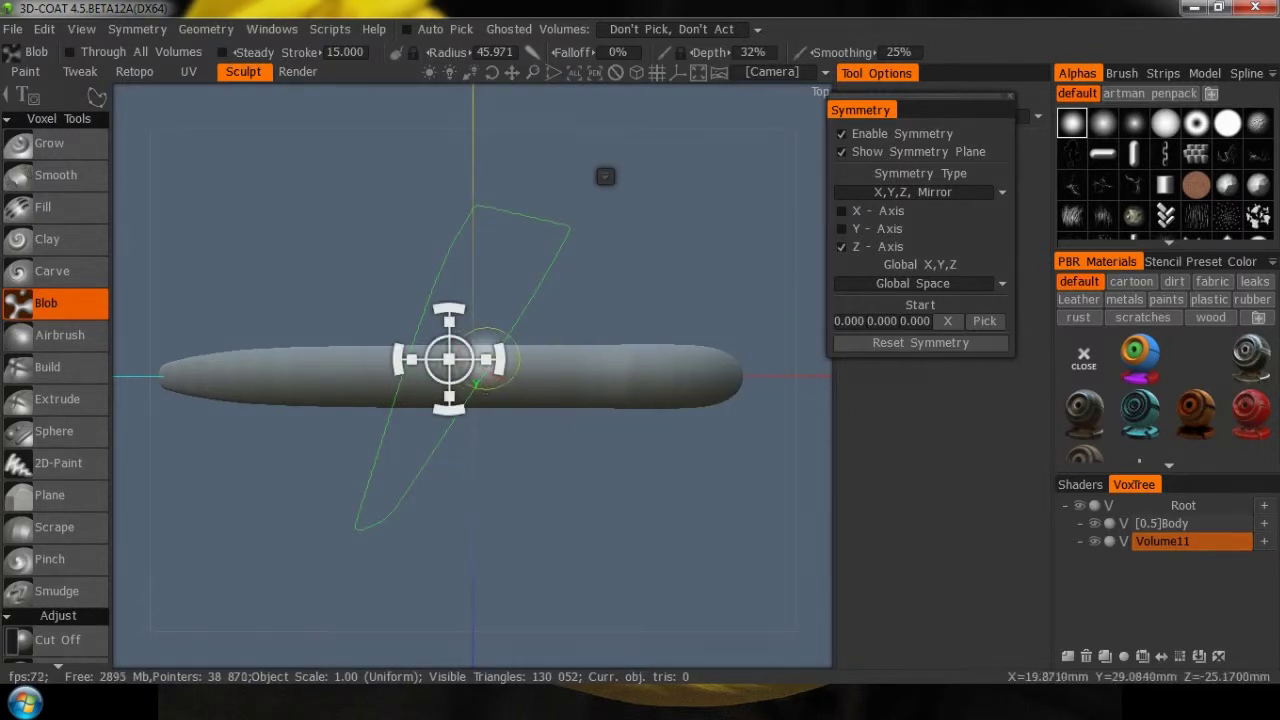
pyautogui.moveTo(450, 358); pyautogui.dragTo(563, 447)
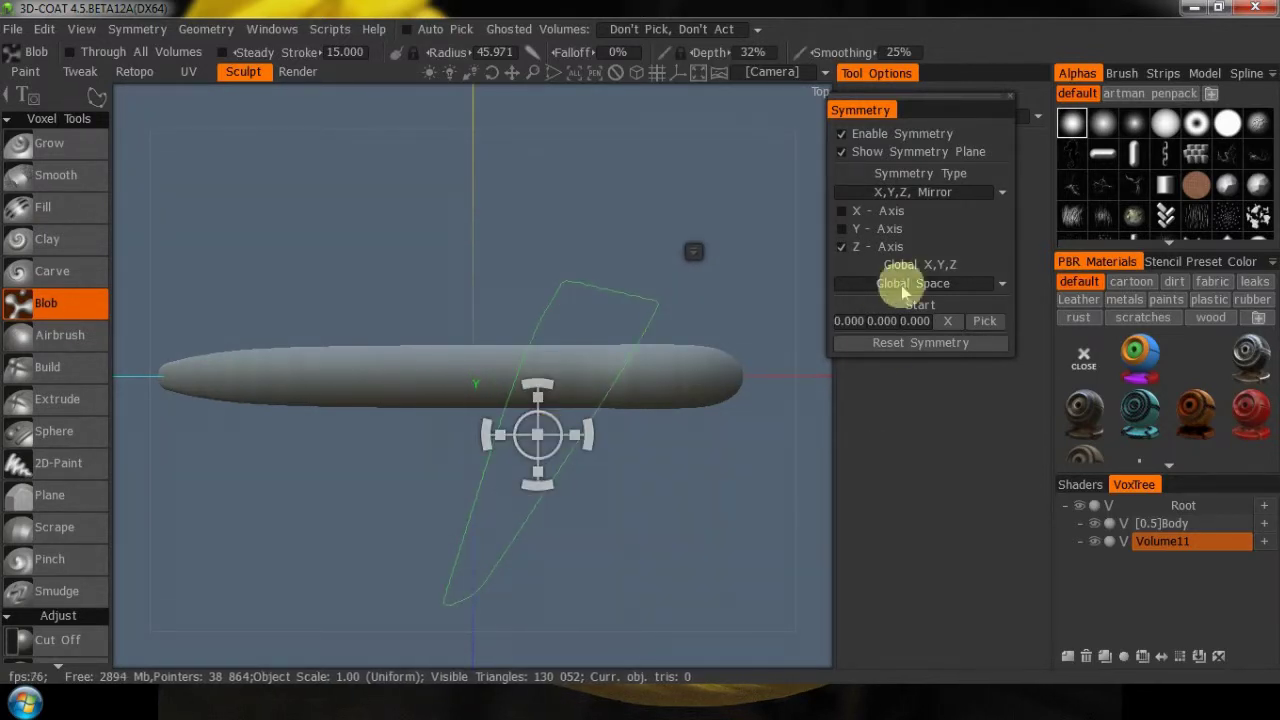
# Dock the Symmetry settings beside the tool options and choose Round Border for the Blob shape
pyautogui.moveTo(928, 111); pyautogui.dragTo(1012, 78)
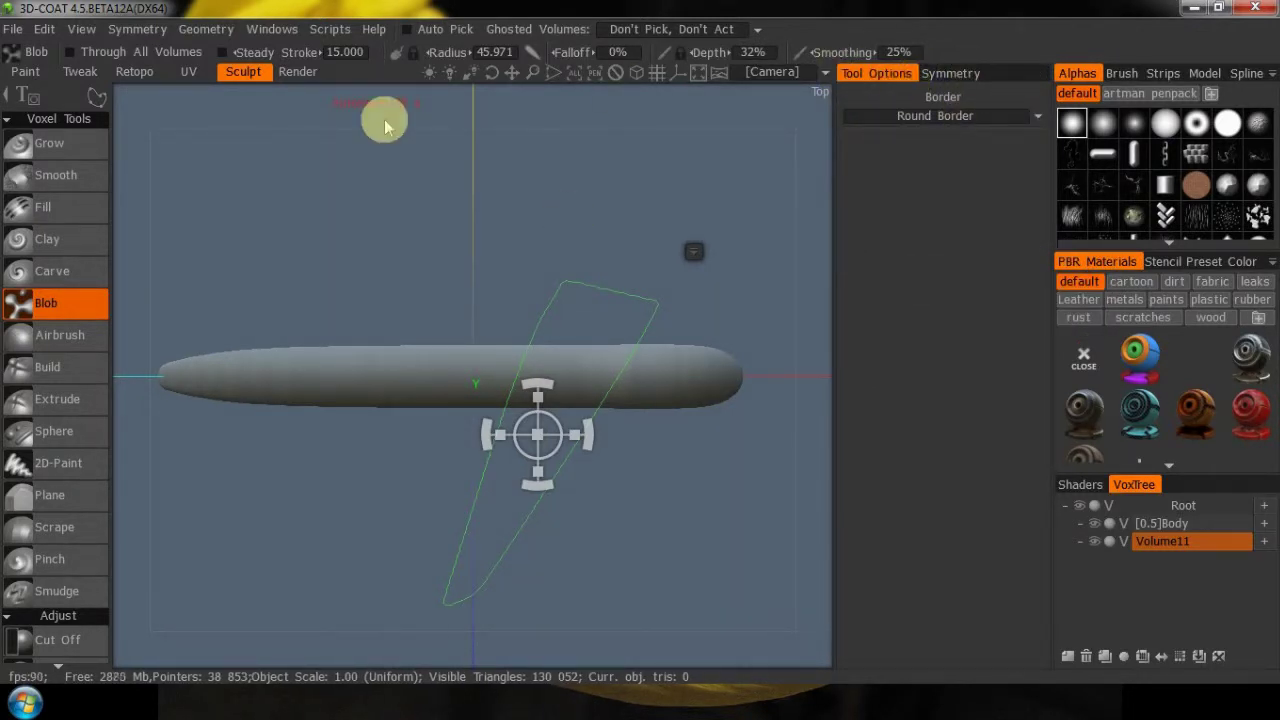
pyautogui.click(1013, 119)
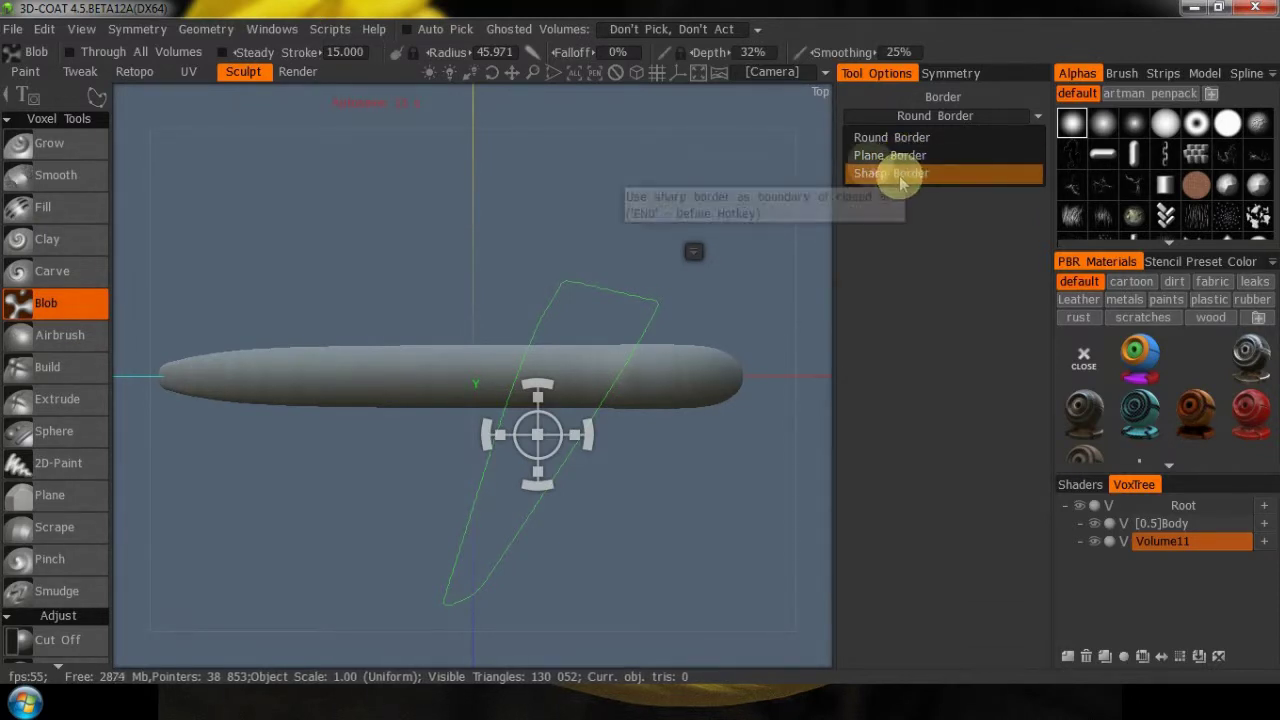
pyautogui.click(893, 140)
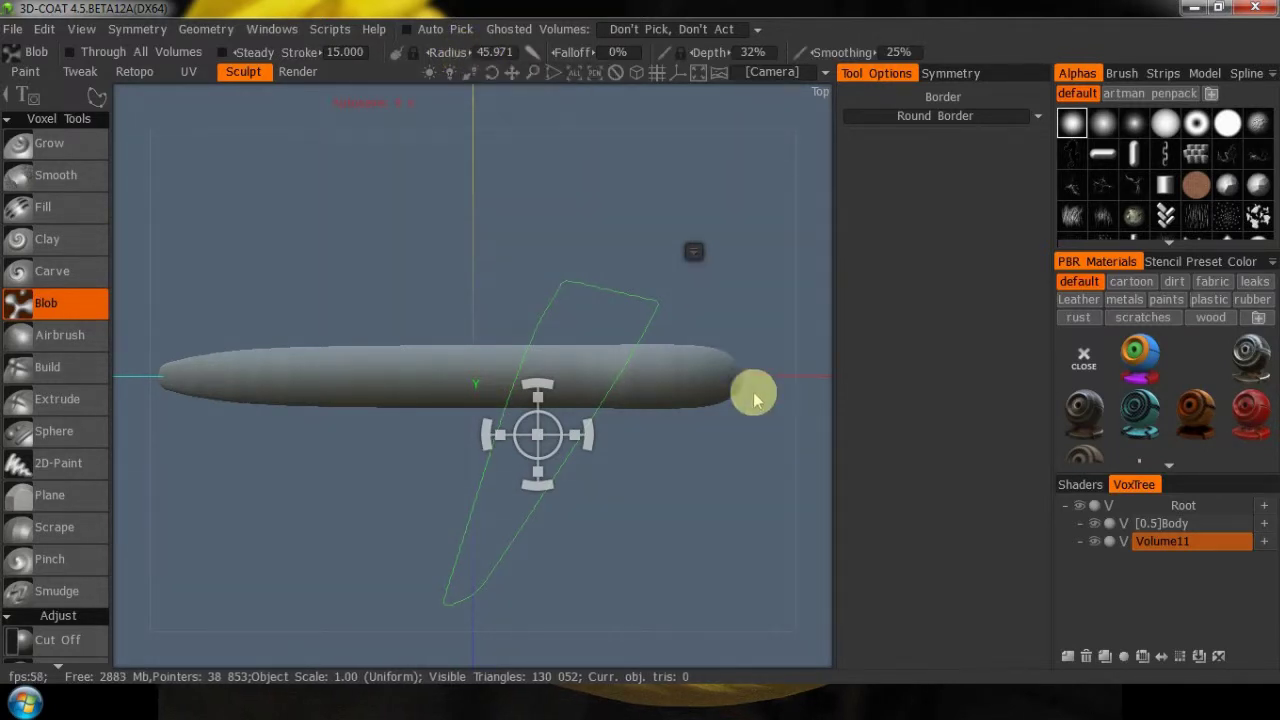
# Try filling the wing curve with Blob at radius 45.971 with Z symmetry on, inspect the thickness, and undo it
pyautogui.press('Return')
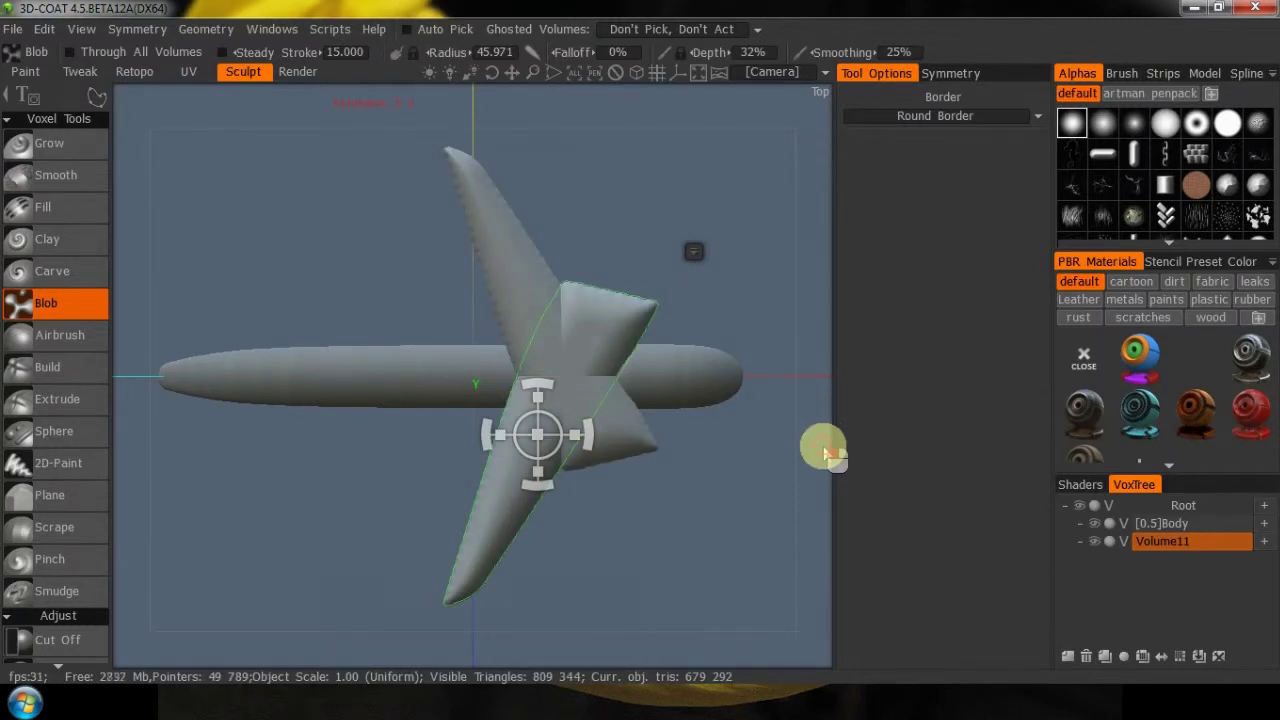
pyautogui.moveTo(822, 452); pyautogui.dragTo(725, 200)
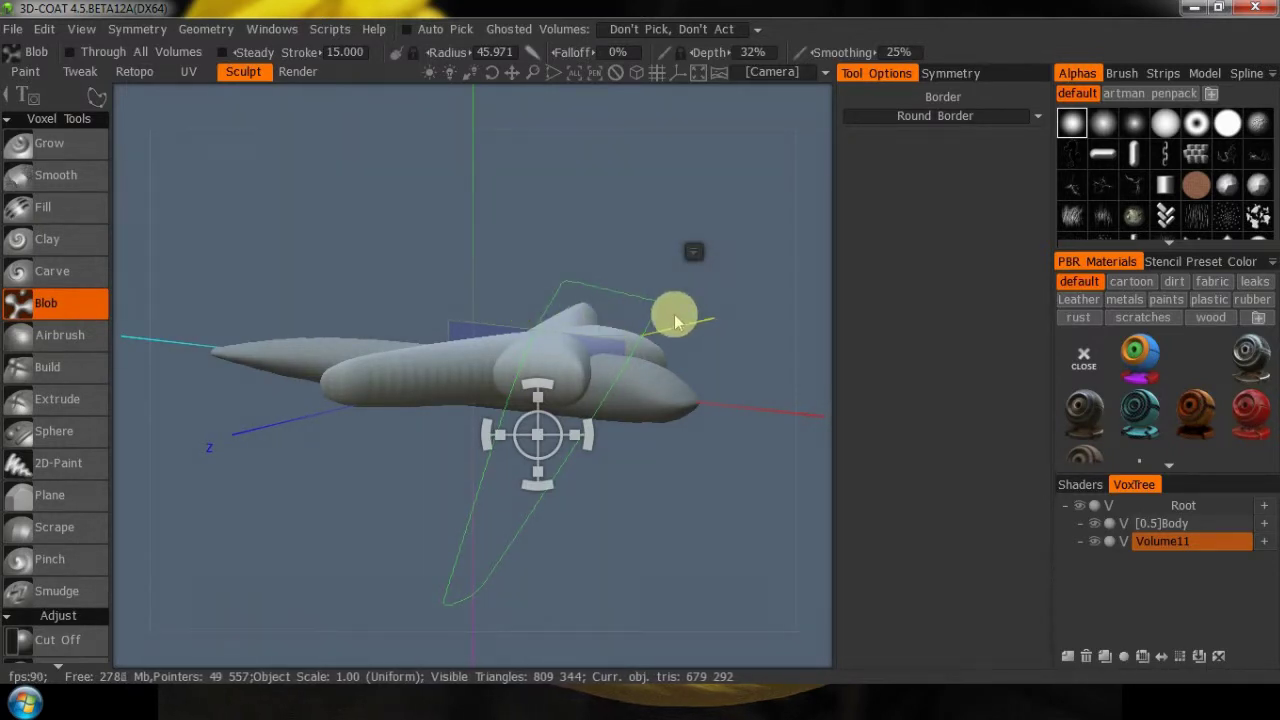
pyautogui.hotkey('ctrl', 'z')
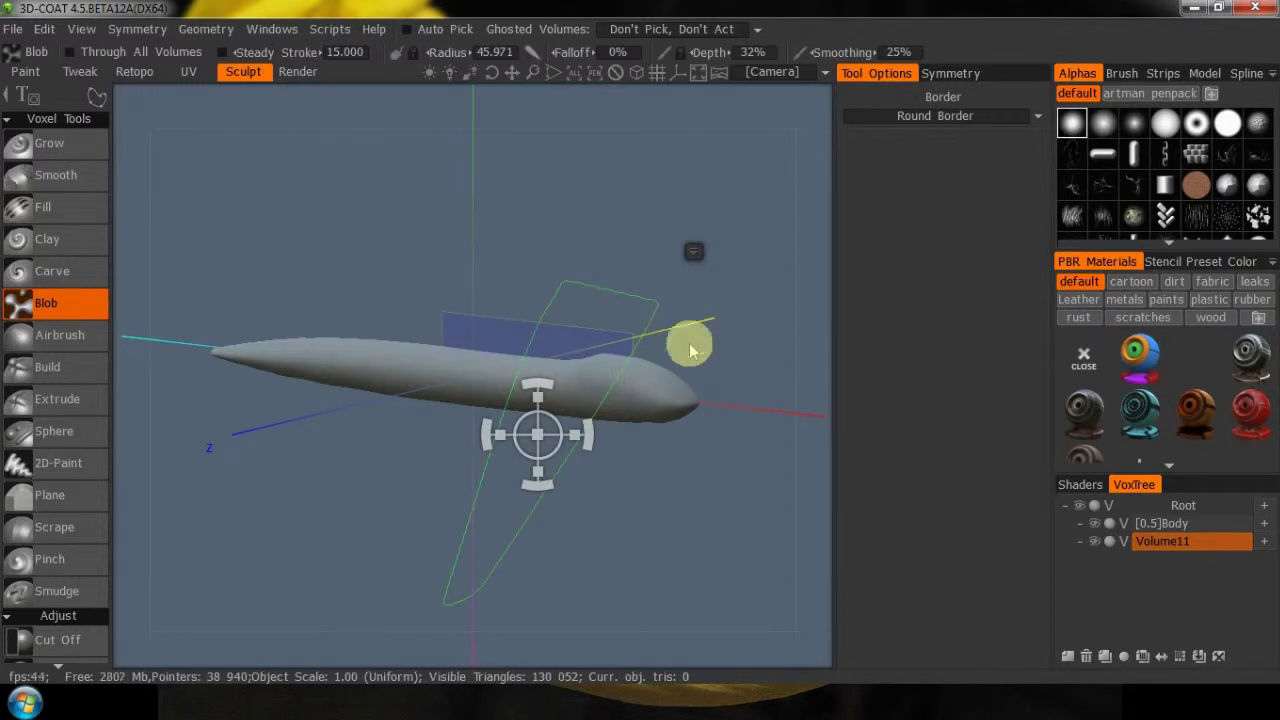
pyautogui.press('KP_7')
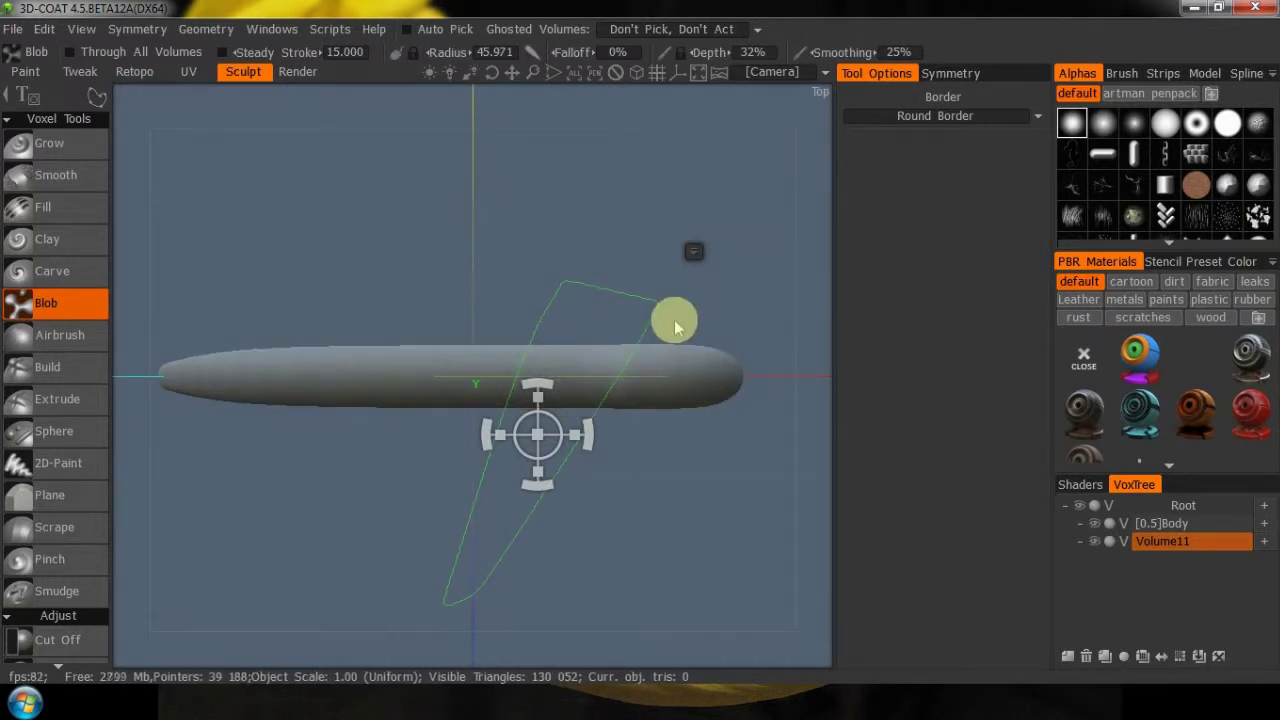
# Set the brush radius to 20 and turn off symmetry
pyautogui.click(481, 52)
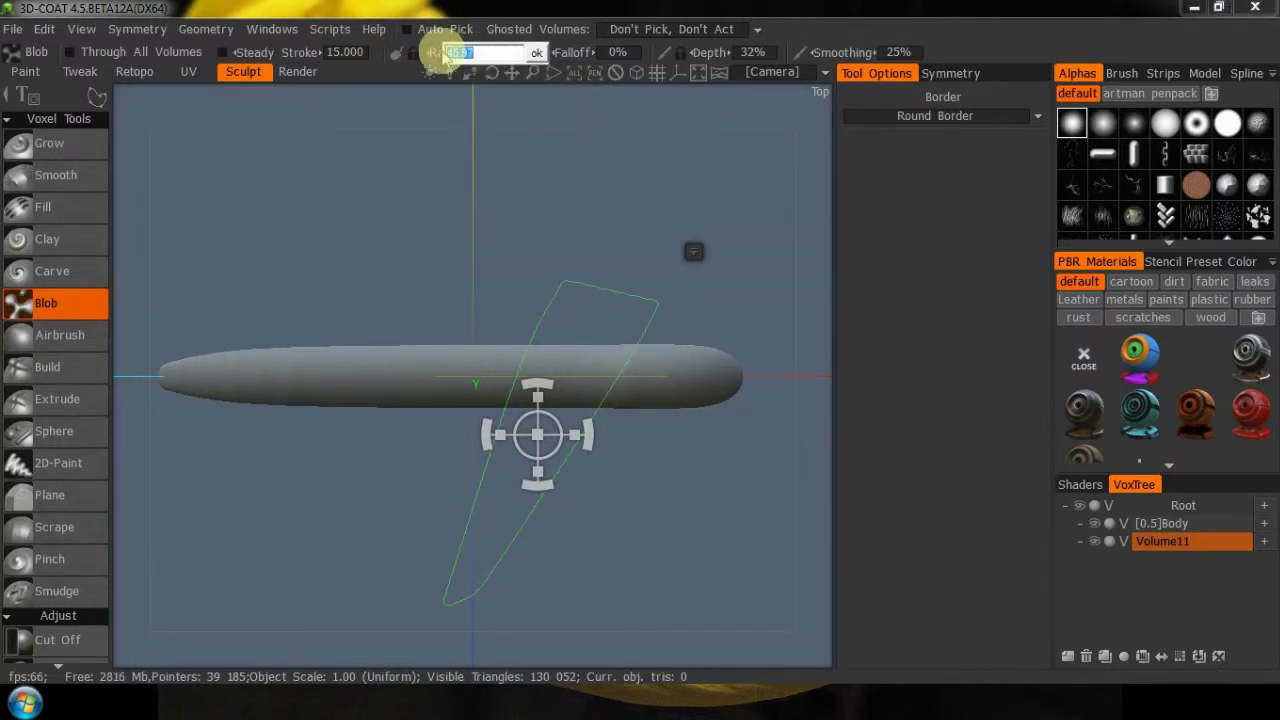
pyautogui.write('20')
pyautogui.click(537, 52)
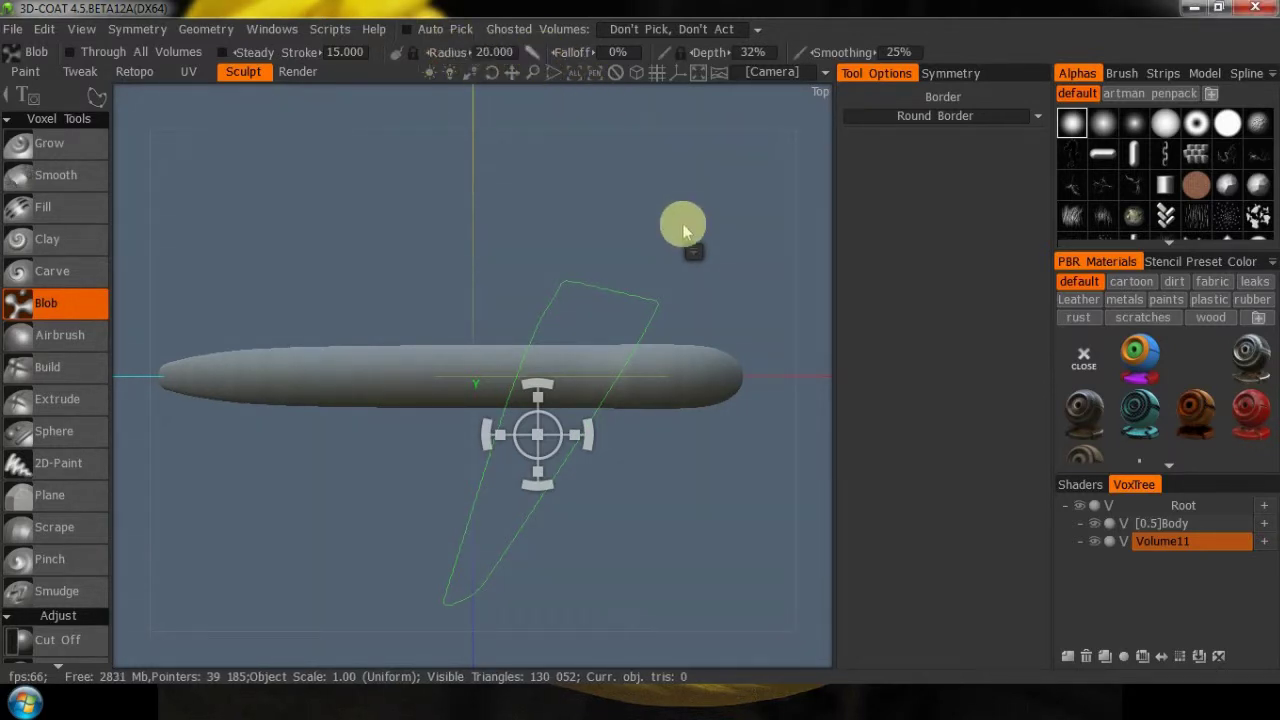
pyautogui.click(950, 73)
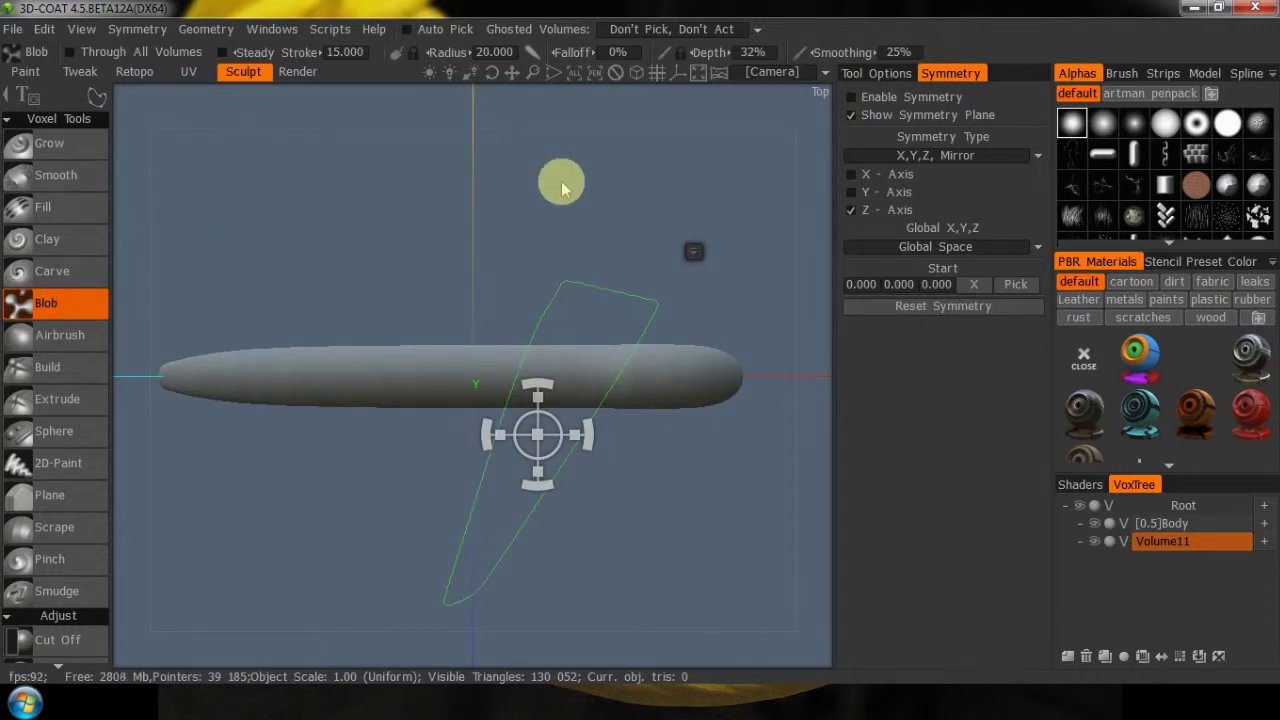
# Try filling the wing curve at radius 20 without symmetry, inspect the thickness, and undo the fill
pyautogui.press('Return')
pyautogui.moveTo(805, 465); pyautogui.dragTo(720, 366)
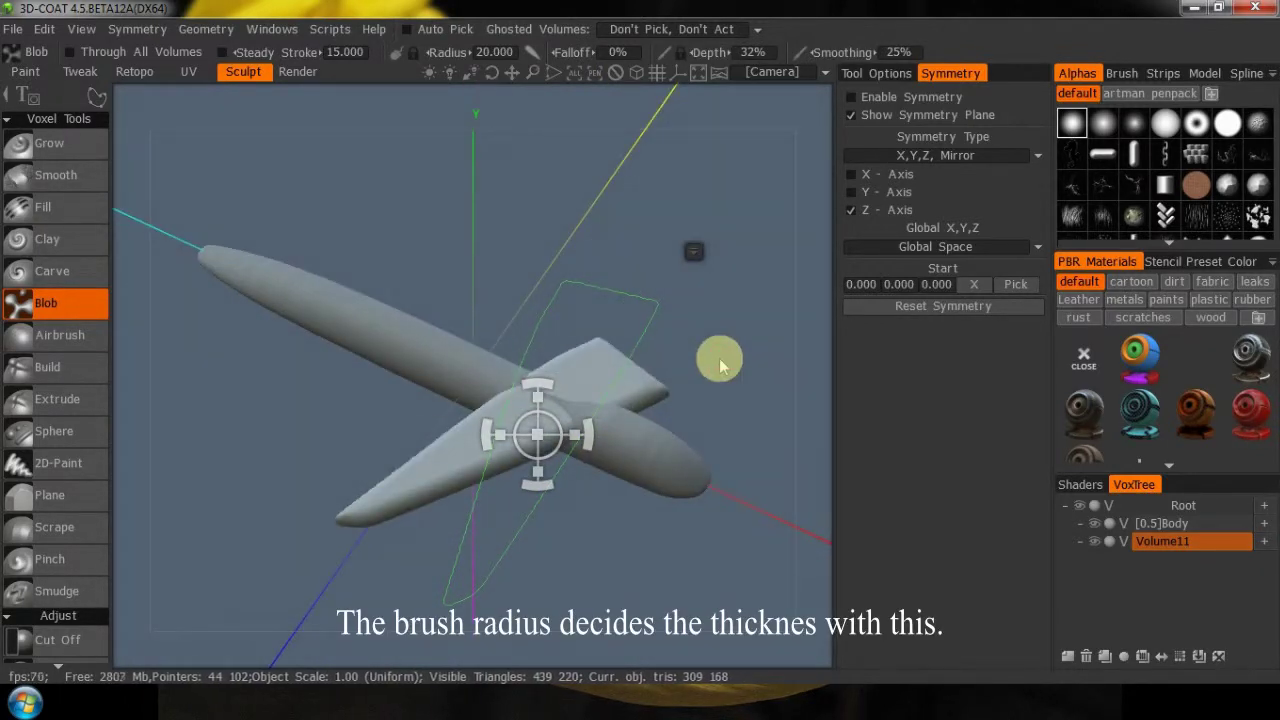
pyautogui.hotkey('ctrl', 'z')
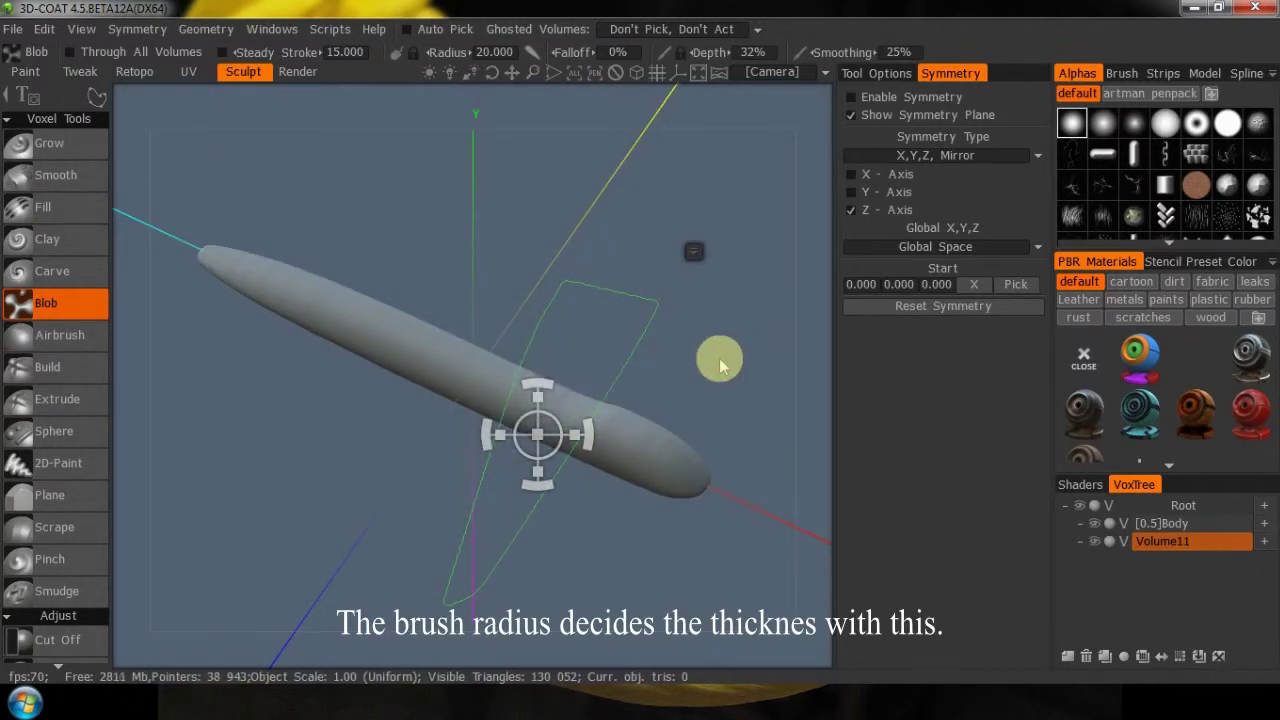
pyautogui.press('KP_7')
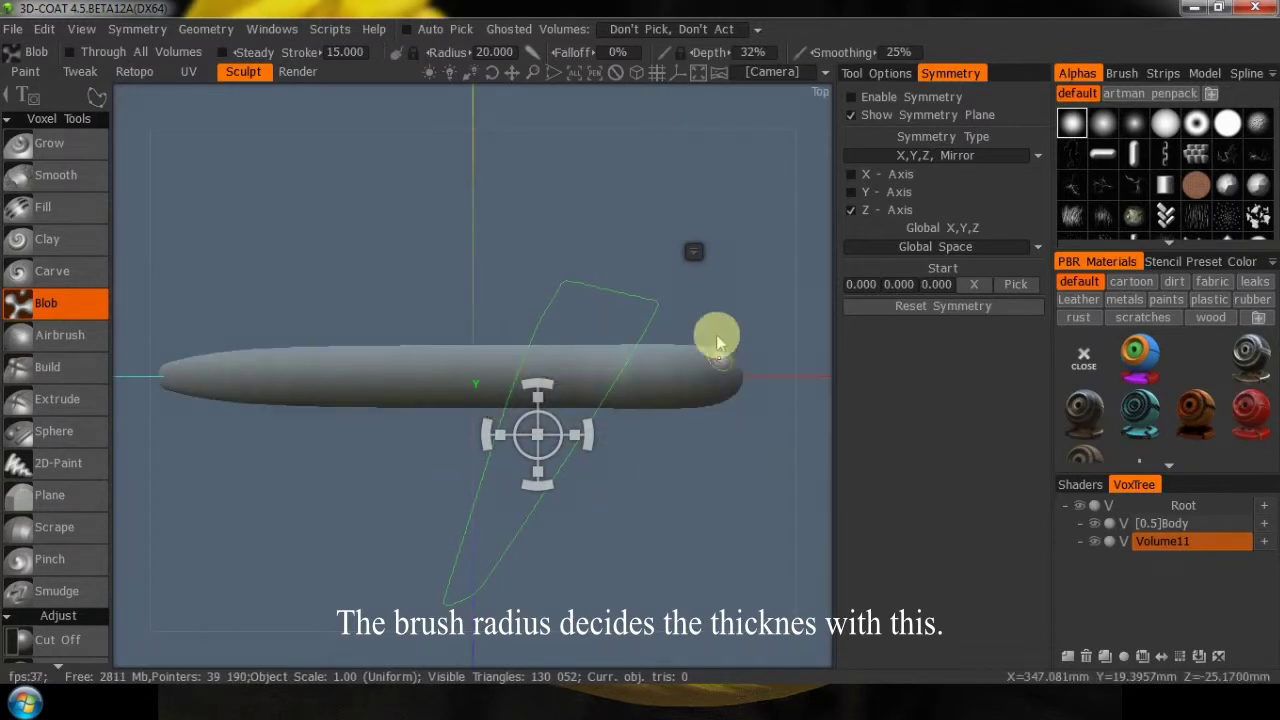
# Set the brush radius to 10 and fill the wing curve to create a thinner wing in the new volume
pyautogui.click(499, 52)
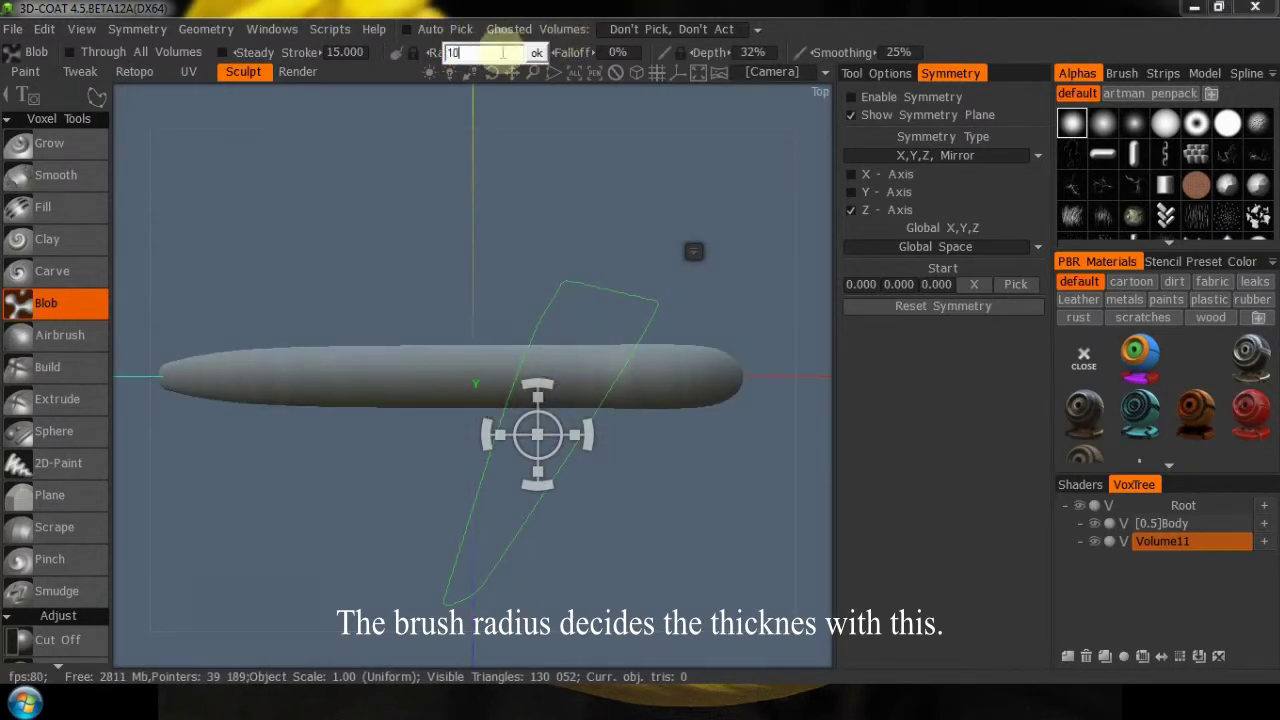
pyautogui.write('10')
pyautogui.click(536, 53)
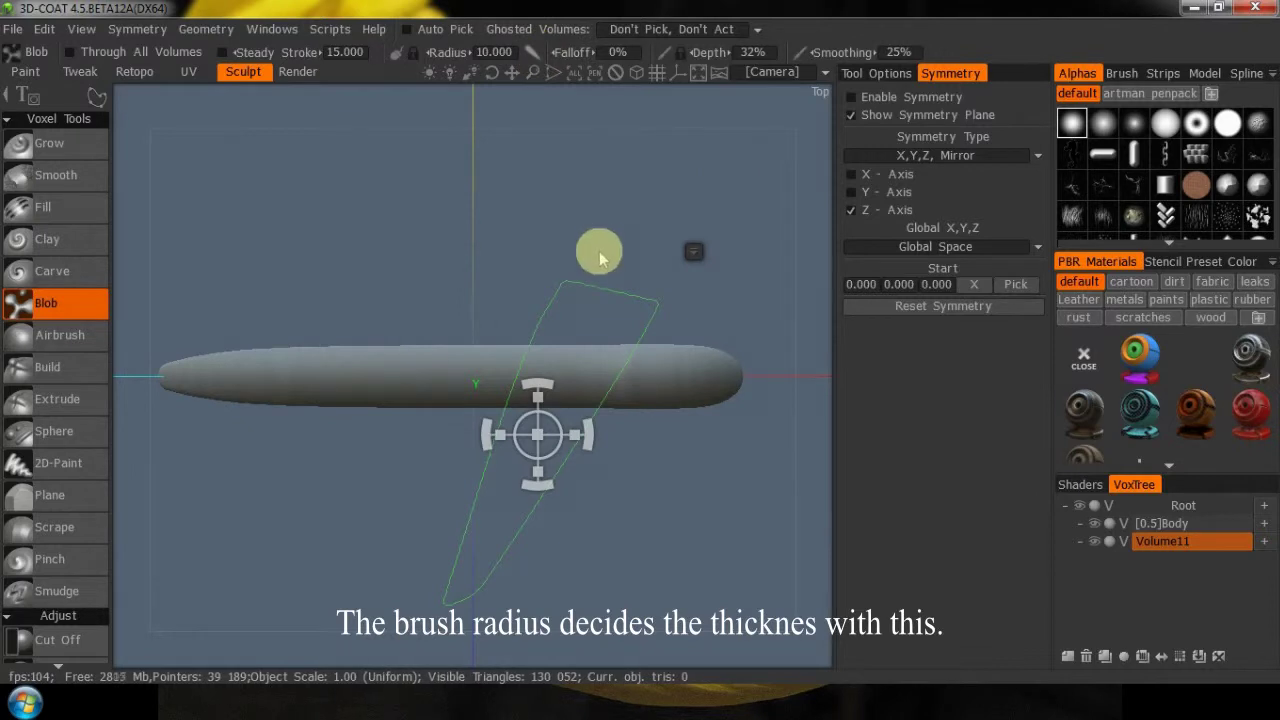
pyautogui.press('Return')
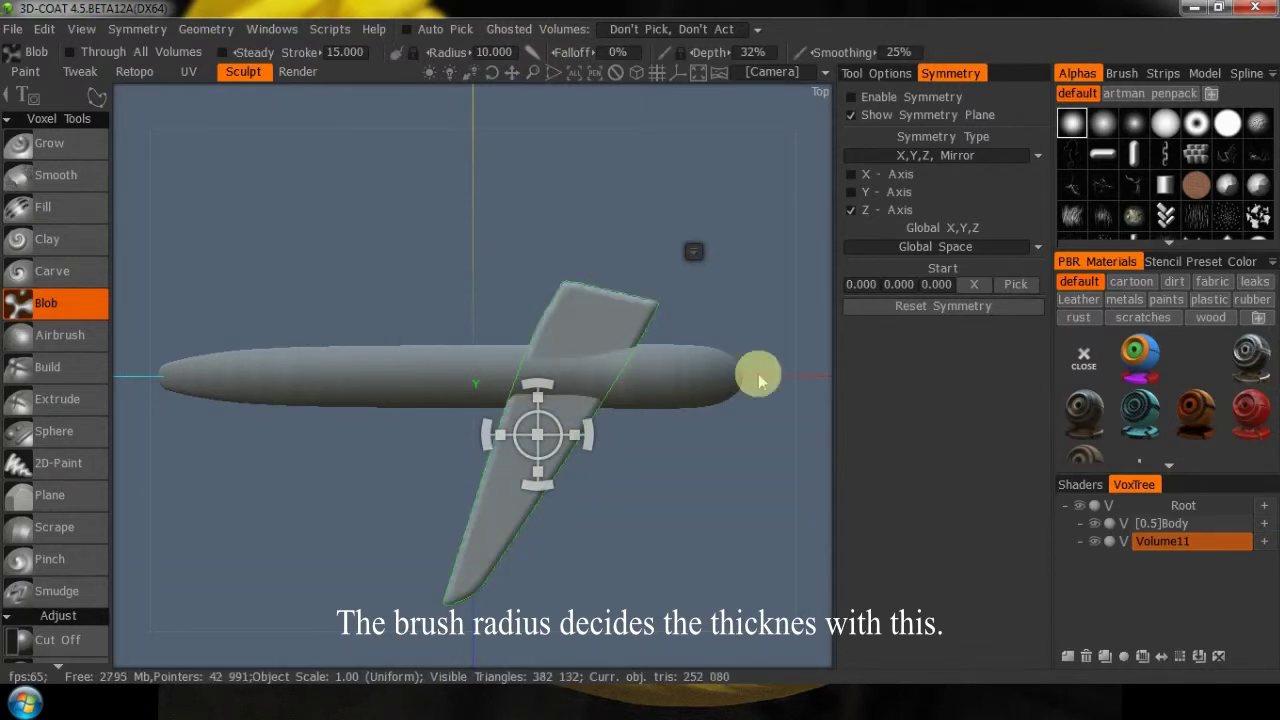
pyautogui.moveTo(814, 474); pyautogui.dragTo(758, 417)
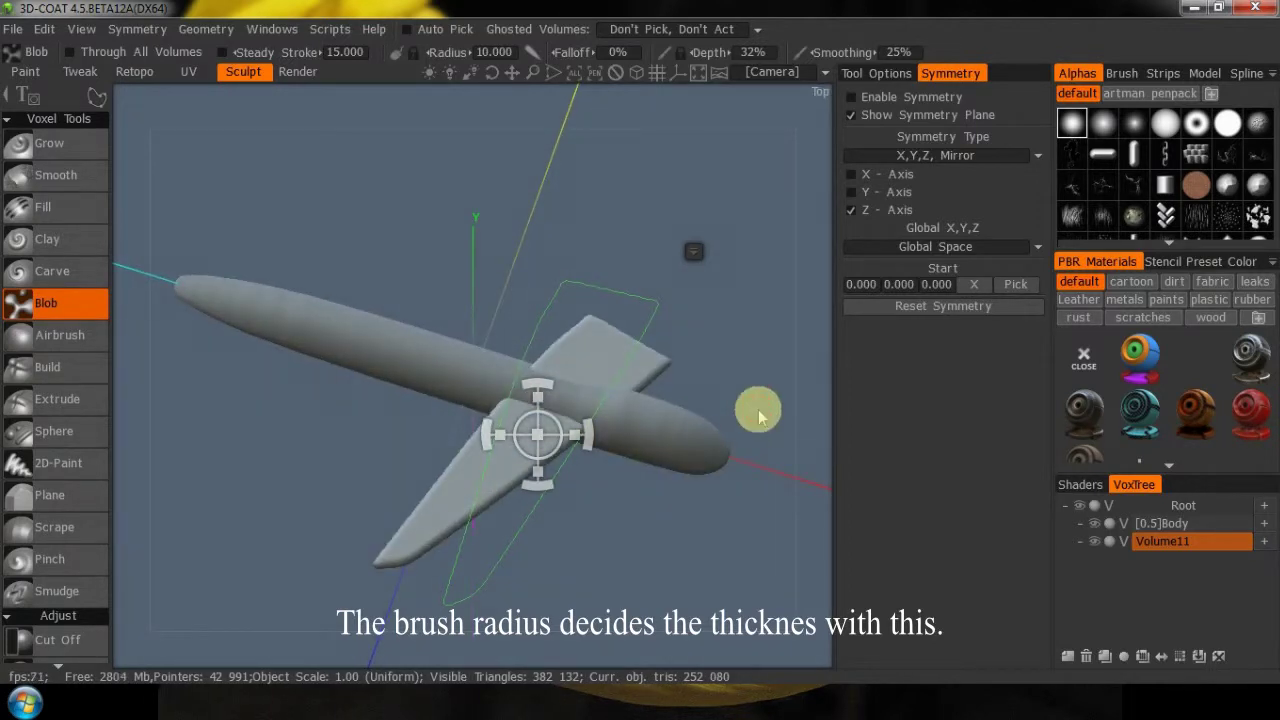
pyautogui.press('KP_7')
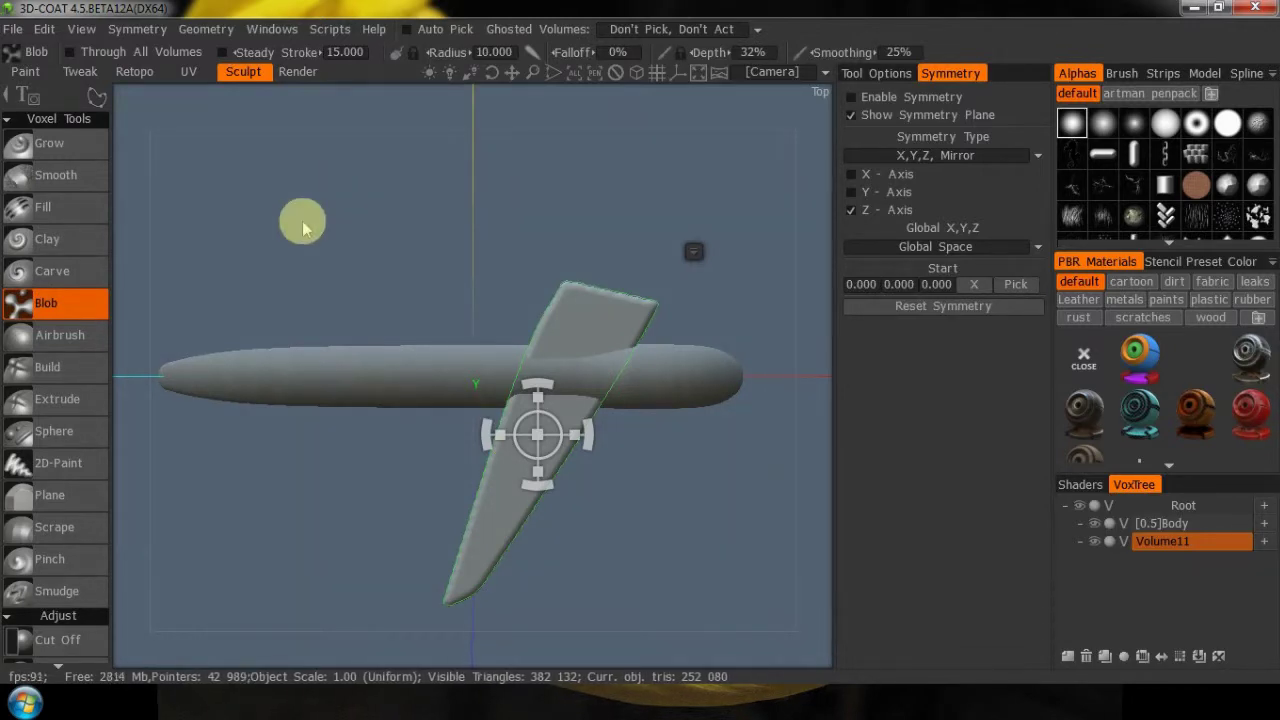
# Scale and move the wing with Transform in top view so its root meets the body's side, positioned at about 33.2, 19.4, 200
pyautogui.press('space')
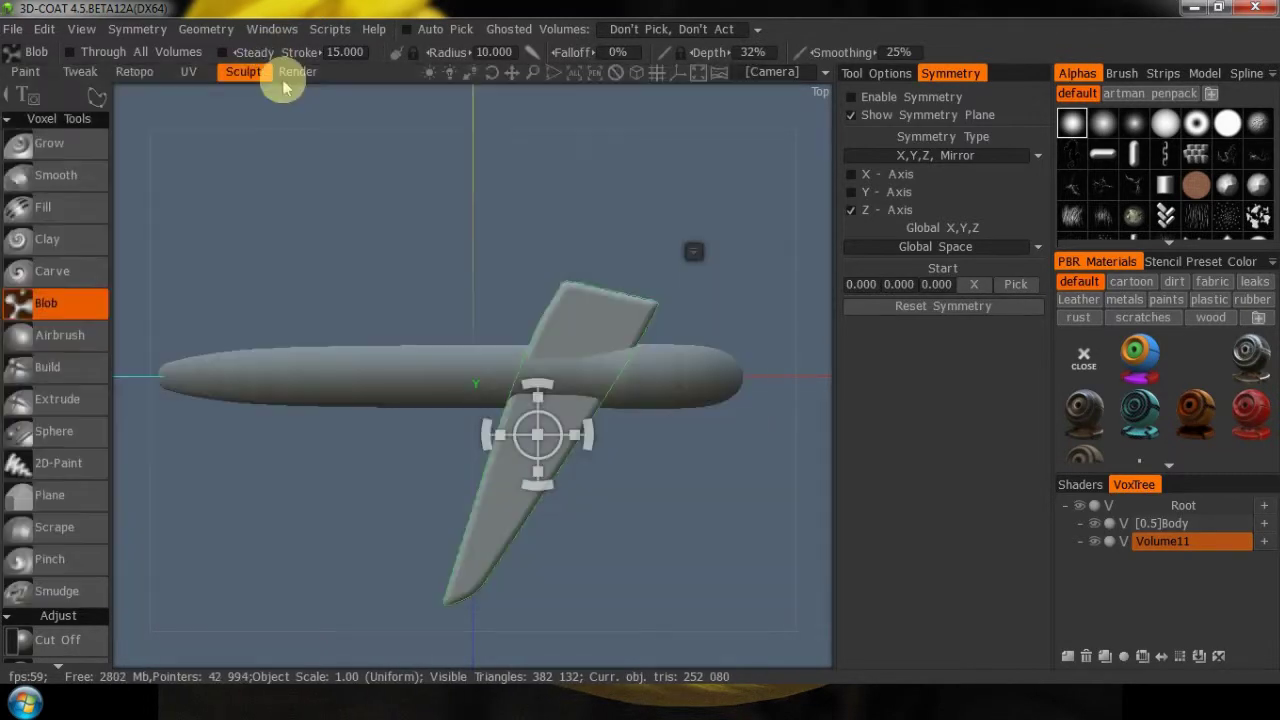
pyautogui.press('space')
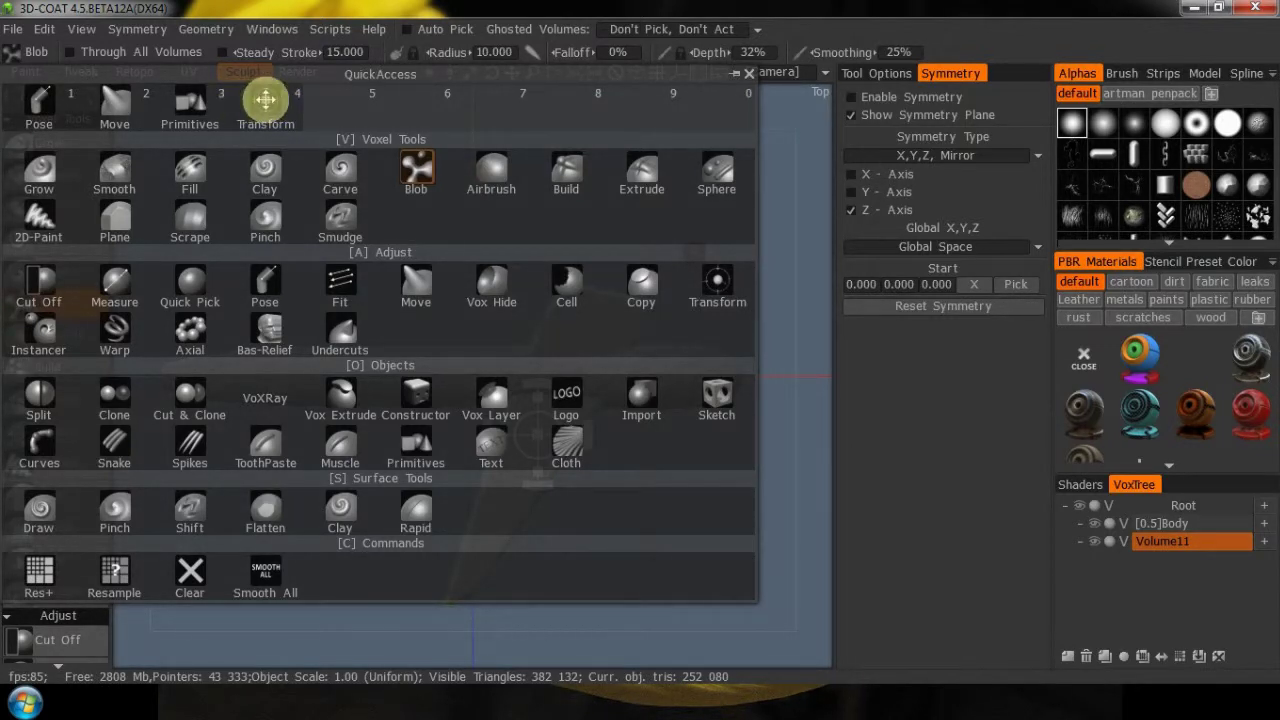
pyautogui.click(262, 102)
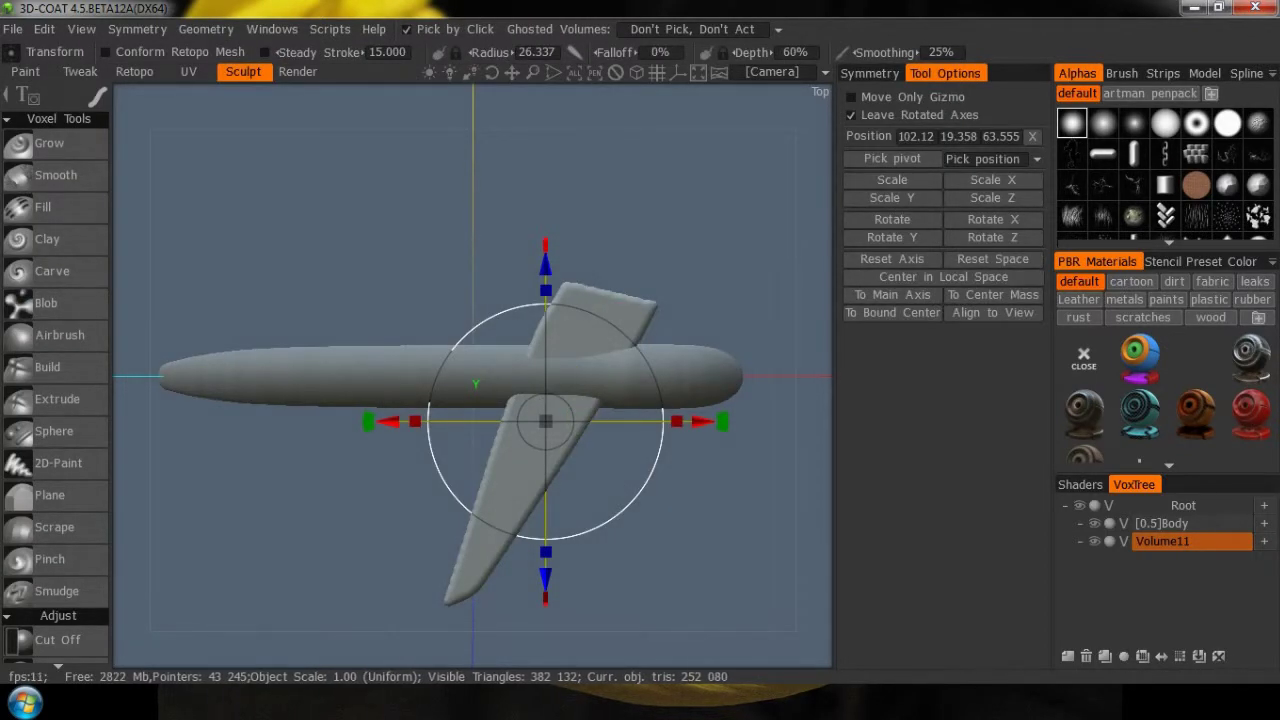
pyautogui.moveTo(545, 268); pyautogui.dragTo(514, 363)
pyautogui.moveTo(731, 467); pyautogui.dragTo(714, 377, button='middle')
pyautogui.moveTo(697, 437)
pyautogui.mouseDown()
pyautogui.moveTo(646, 434)
pyautogui.moveTo(701, 451)
pyautogui.mouseUp()
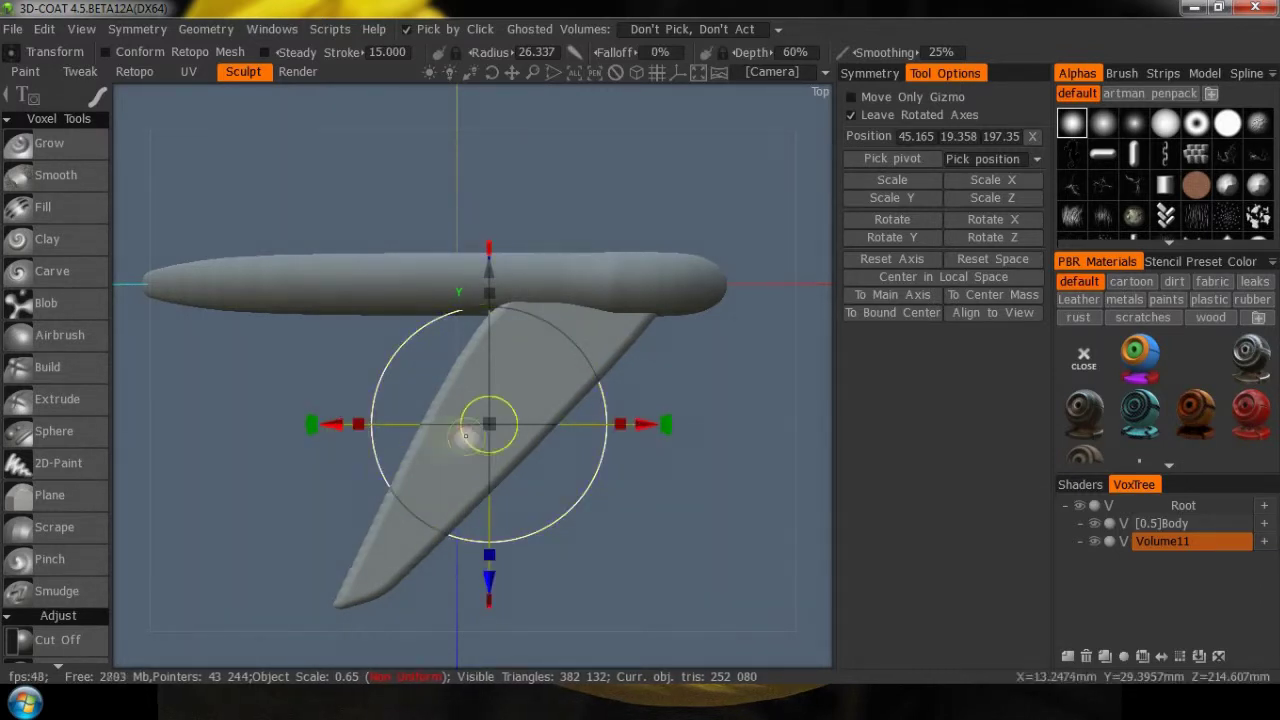
pyautogui.moveTo(478, 437)
pyautogui.mouseDown()
pyautogui.moveTo(474, 449)
pyautogui.moveTo(470, 437)
pyautogui.mouseUp()
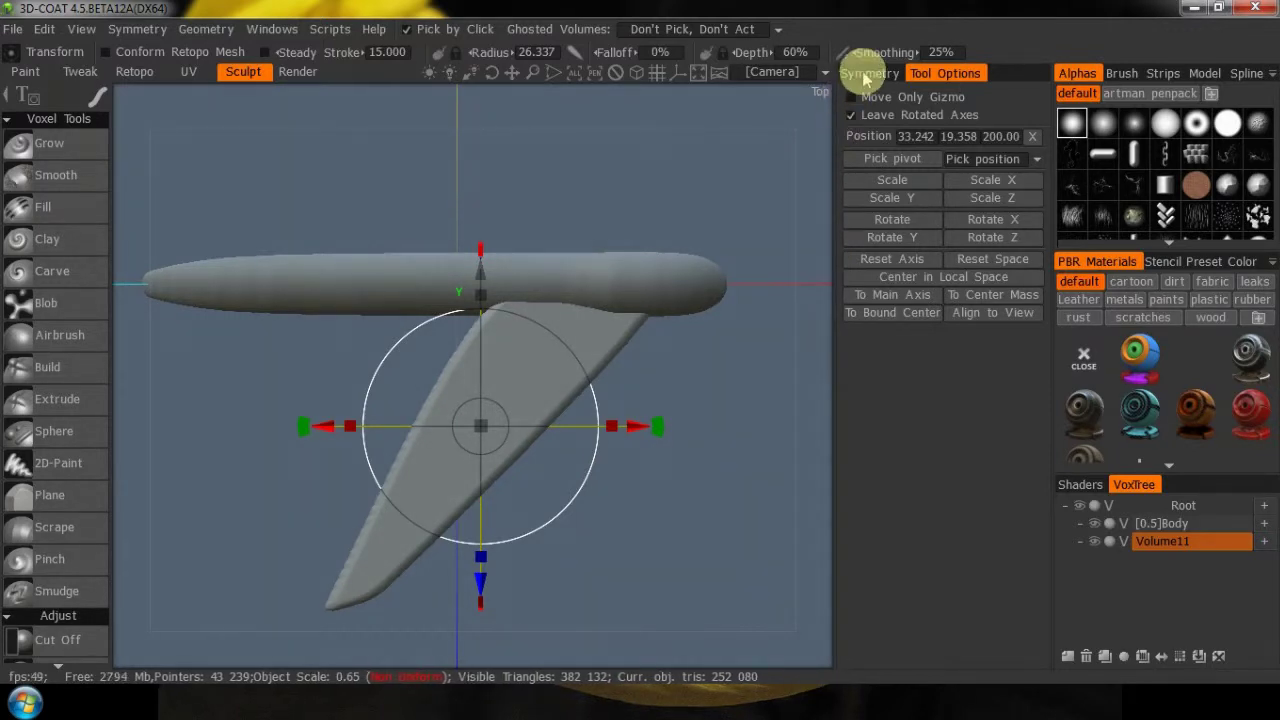
# Try mirroring the wing across the body with Z-axis symmetry, inspect the pair, undo the mirrored copy and turn symmetry off
pyautogui.click(868, 76)
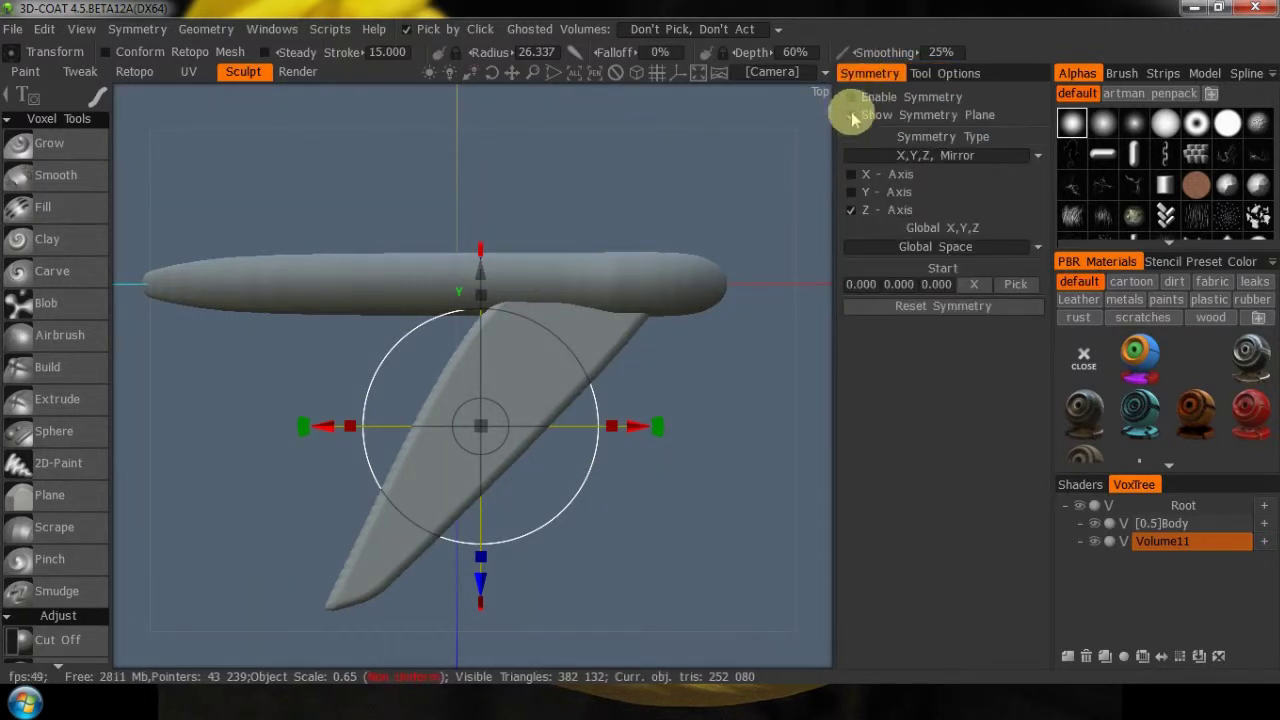
pyautogui.click(850, 97)
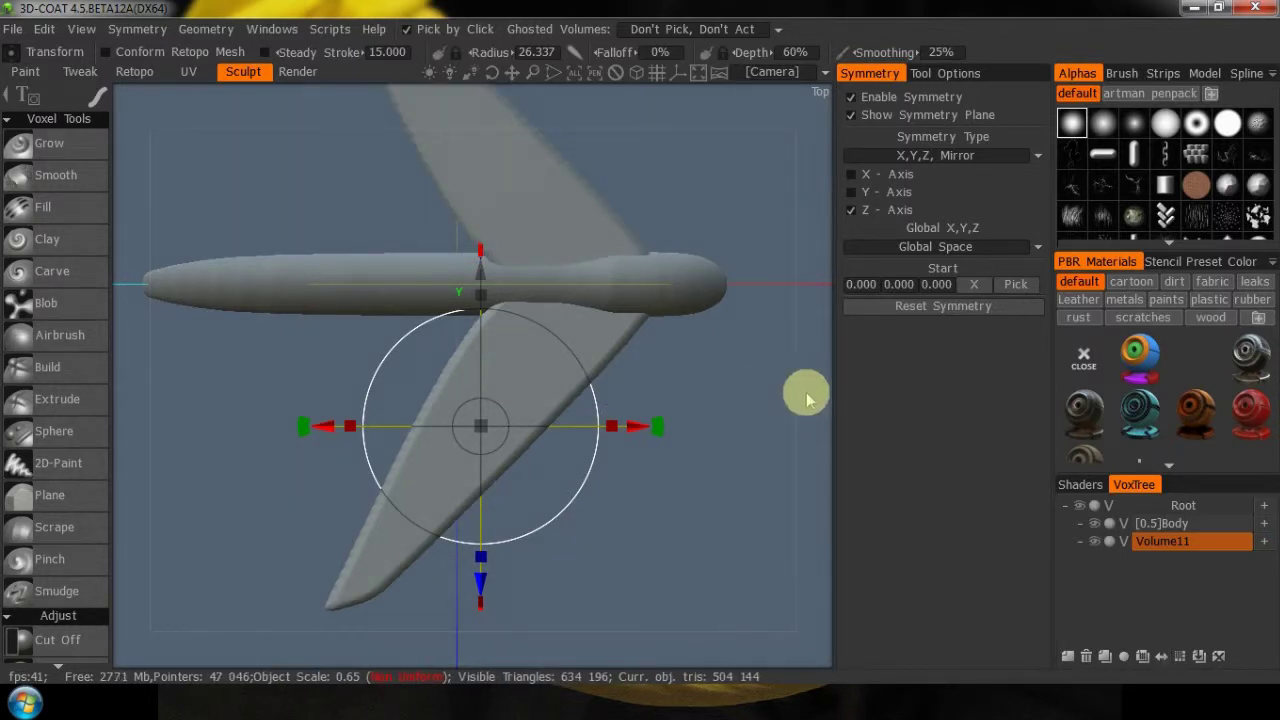
pyautogui.moveTo(820, 430); pyautogui.dragTo(722, 325)
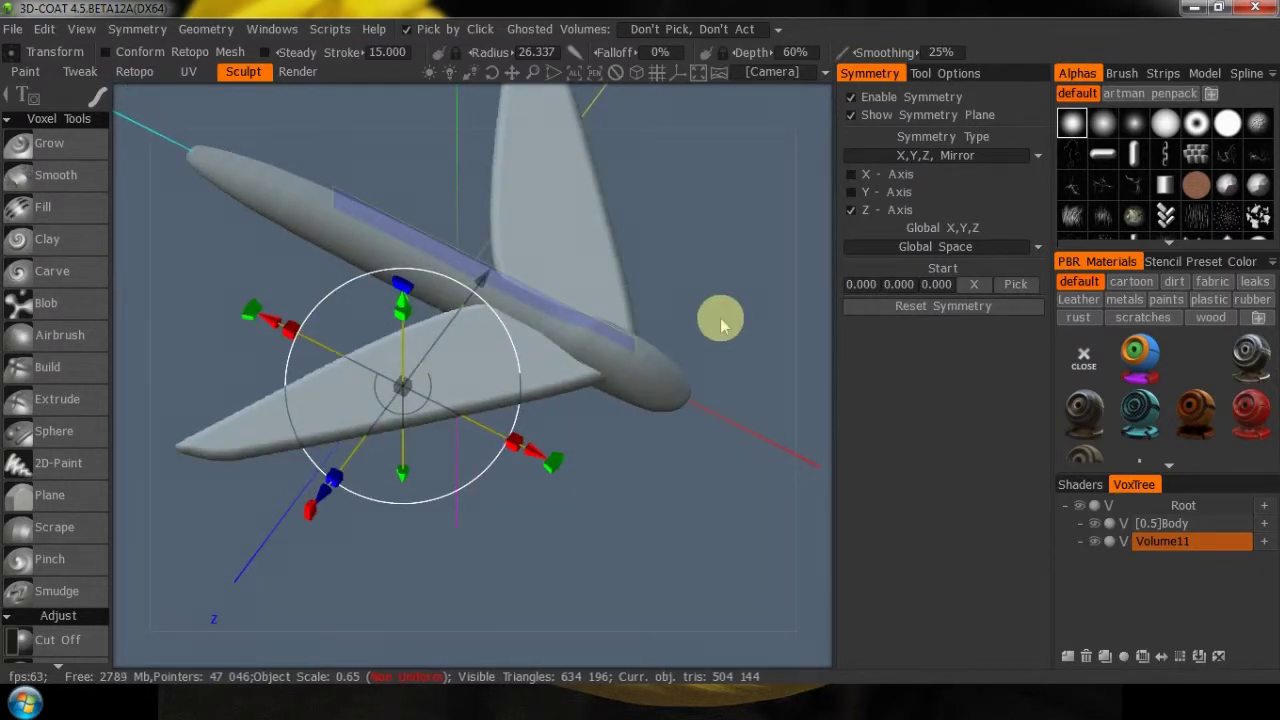
pyautogui.hotkey('ctrl', 'z')
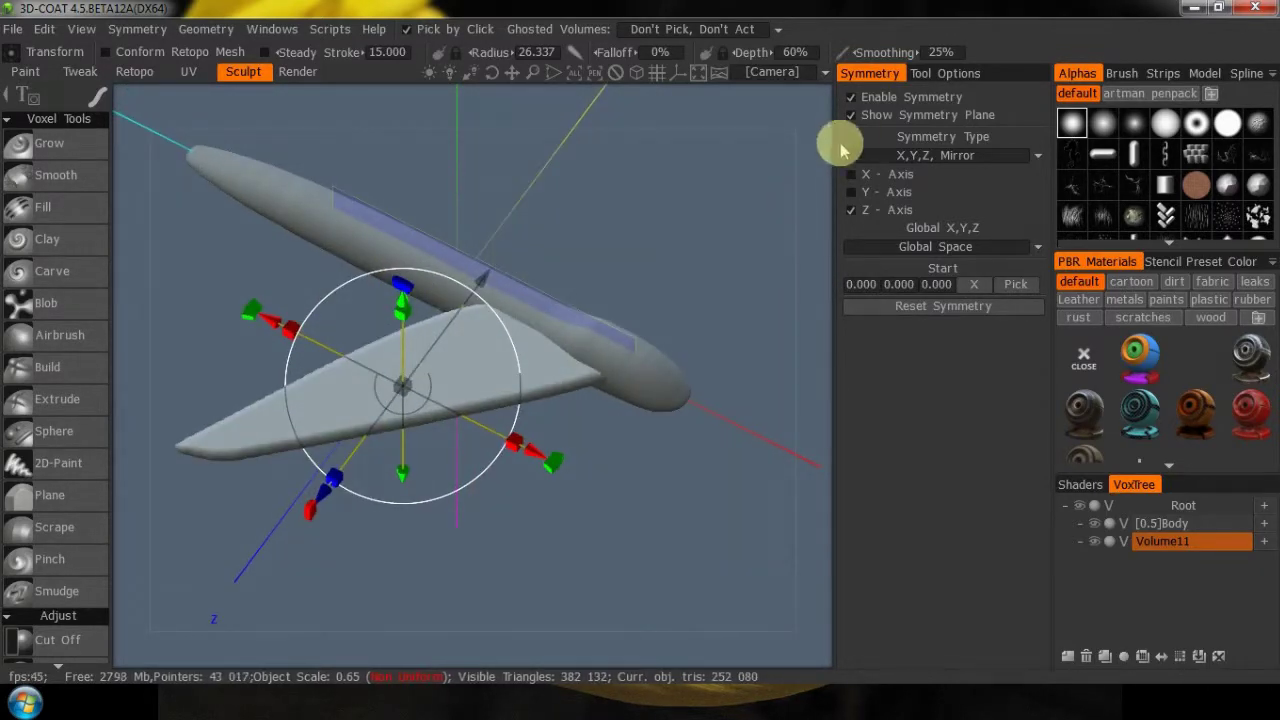
pyautogui.click(853, 98)
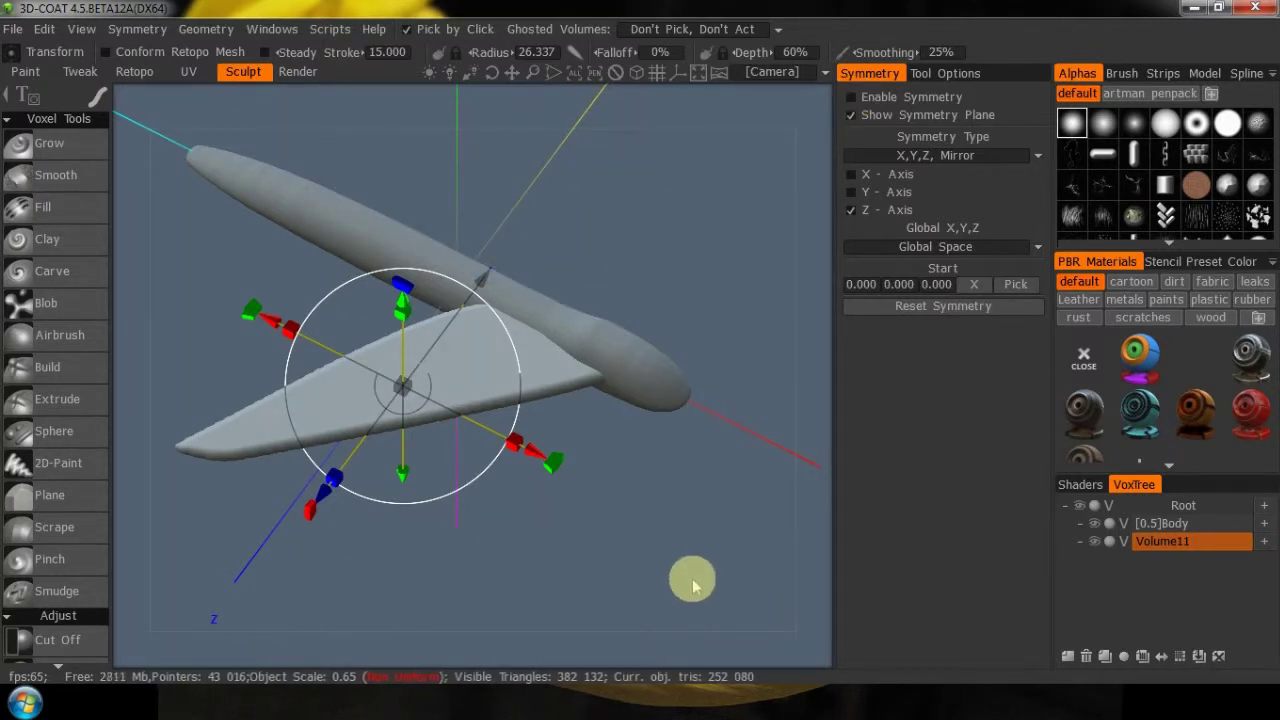
# In front view, tilt the wing slightly nose-down and shift it forward and down along the body
pyautogui.press('KP_7')
pyautogui.press('KP_2')
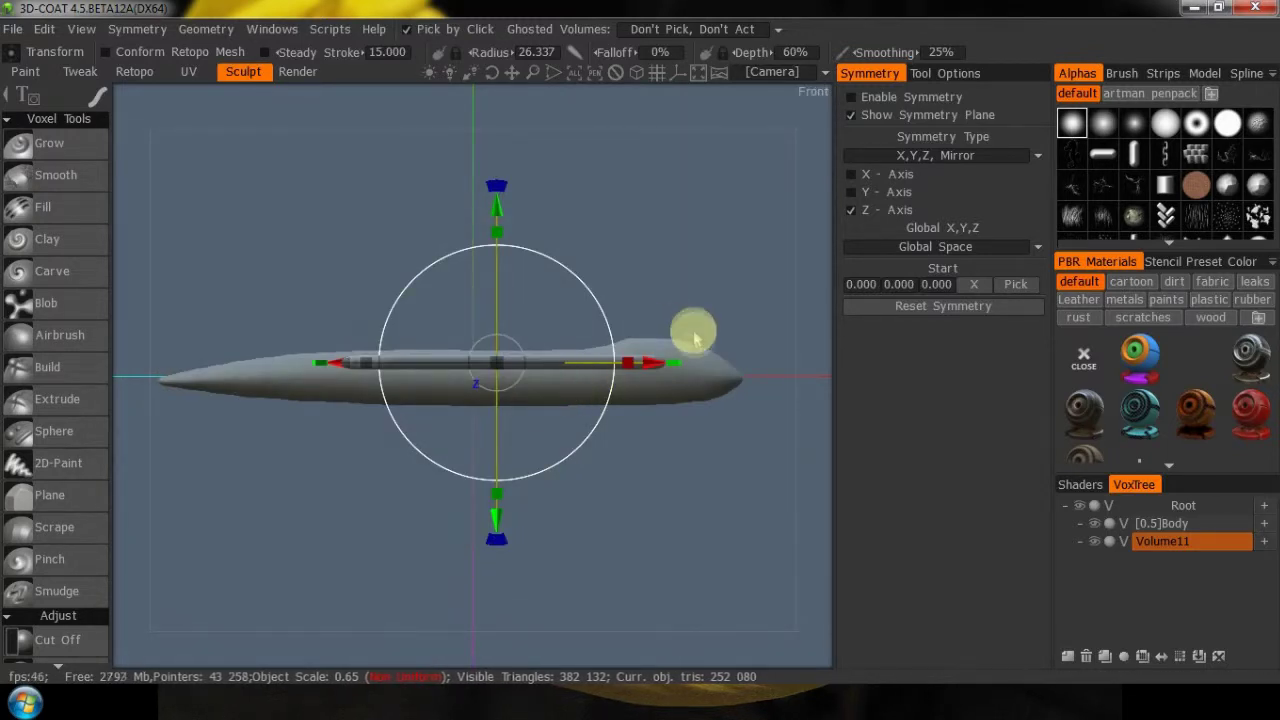
pyautogui.moveTo(495, 190); pyautogui.dragTo(530, 196)
pyautogui.moveTo(491, 366); pyautogui.dragTo(528, 376)
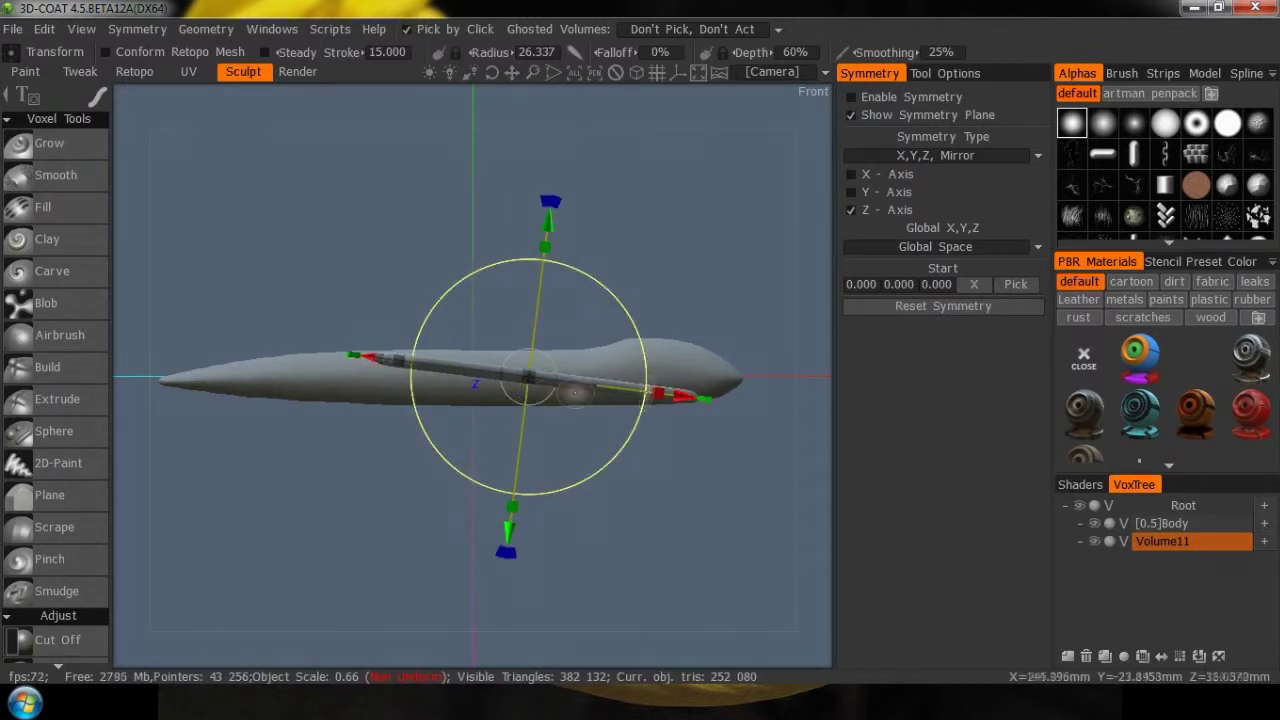
pyautogui.moveTo(689, 115); pyautogui.dragTo(677, 214)
pyautogui.moveTo(670, 490); pyautogui.dragTo(672, 497)
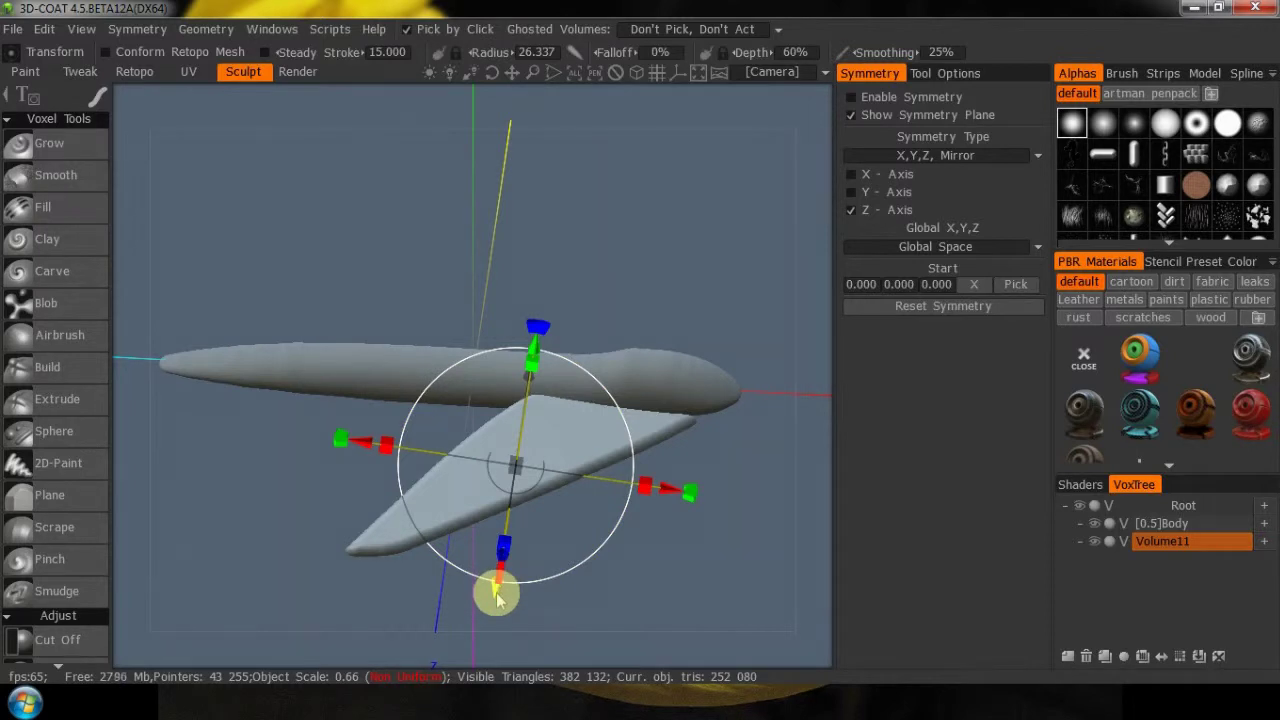
# Raise the wing and shift it back toward the tail, to a position of about 4.5, 19.5, 200
pyautogui.moveTo(497, 597); pyautogui.dragTo(507, 580)
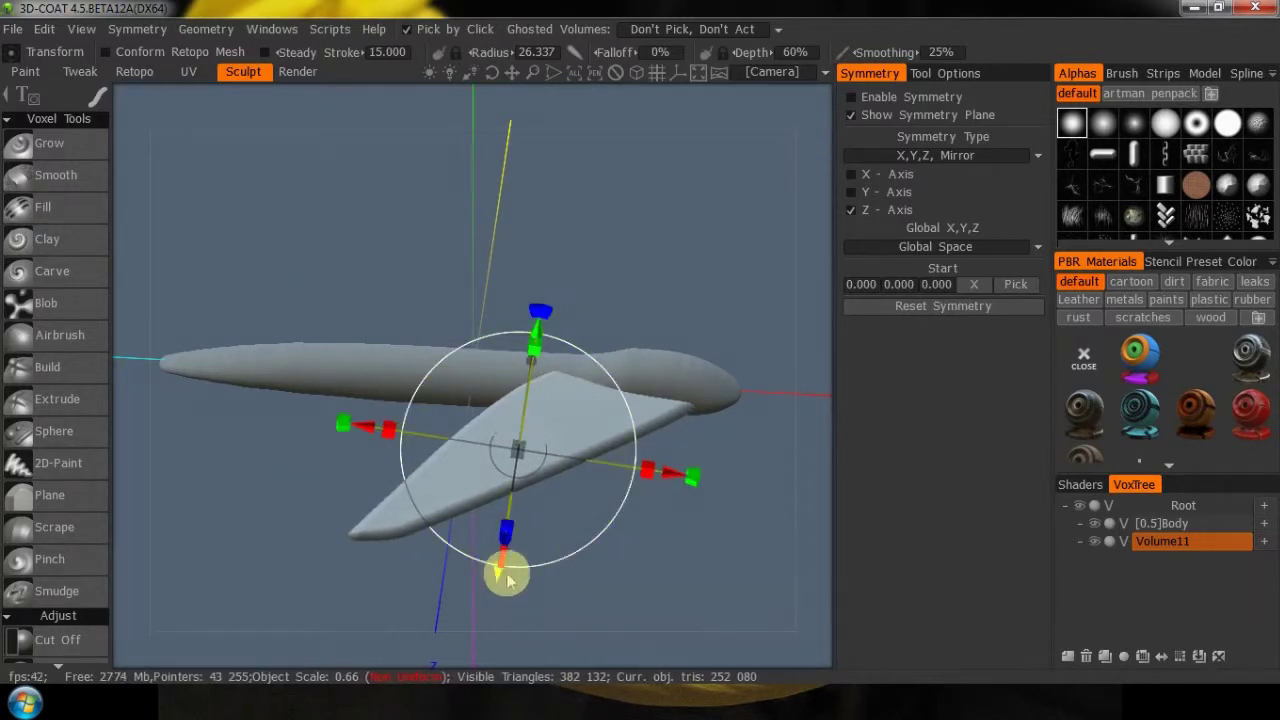
pyautogui.moveTo(682, 487); pyautogui.dragTo(611, 474)
pyautogui.moveTo(634, 531); pyautogui.dragTo(682, 484)
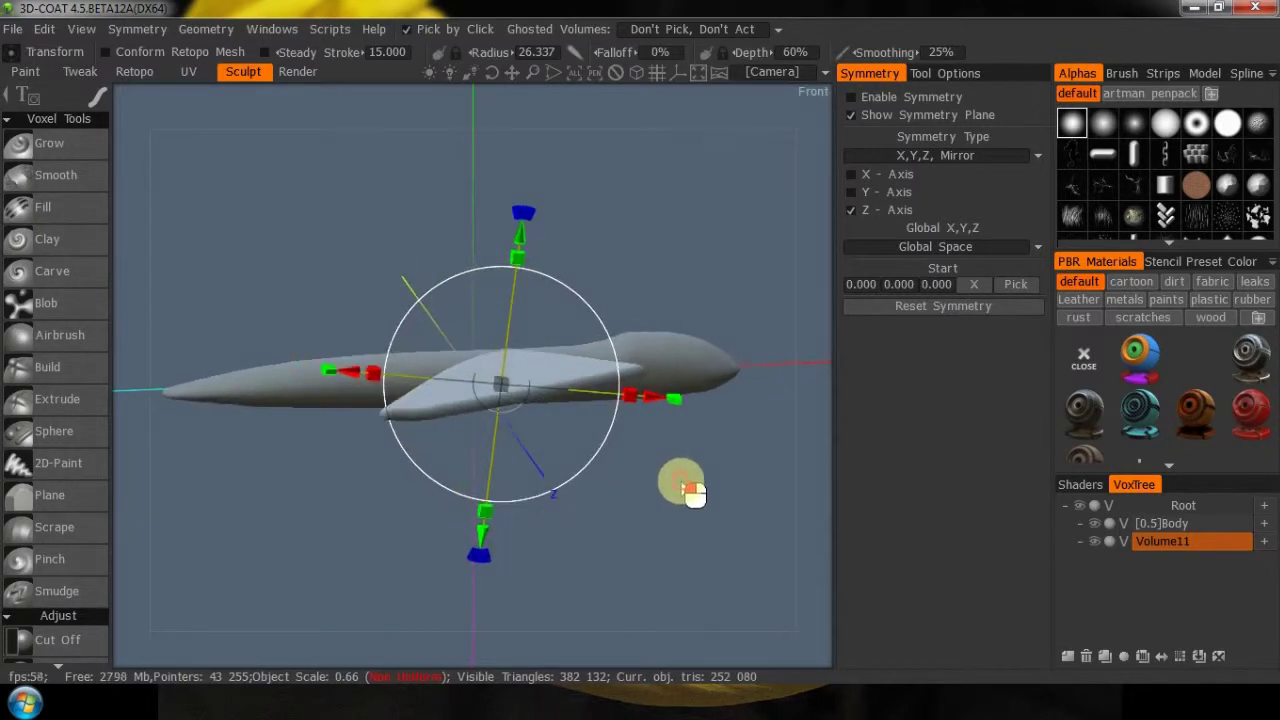
pyautogui.moveTo(483, 537); pyautogui.dragTo(486, 534)
pyautogui.moveTo(637, 514); pyautogui.dragTo(666, 523)
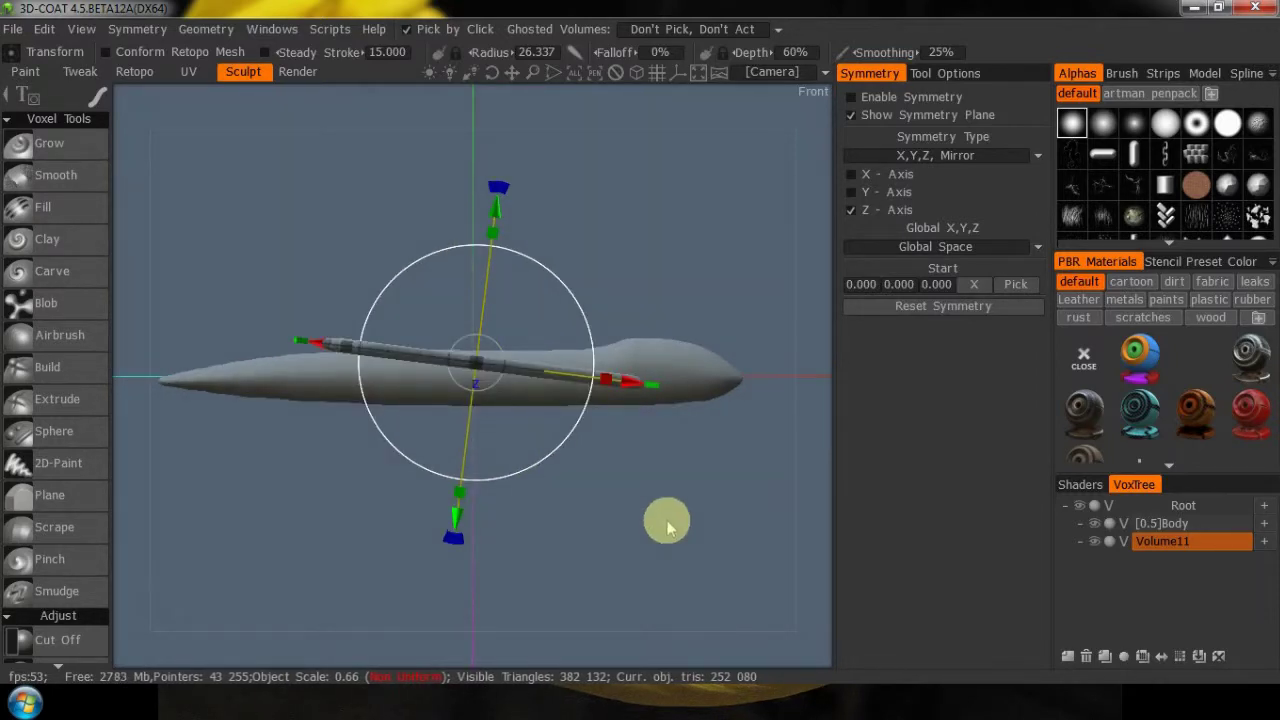
# Enable Z-axis symmetry to mirror the wing to the body's other side, and rename its volume Wings
pyautogui.moveTo(809, 529); pyautogui.dragTo(690, 578)
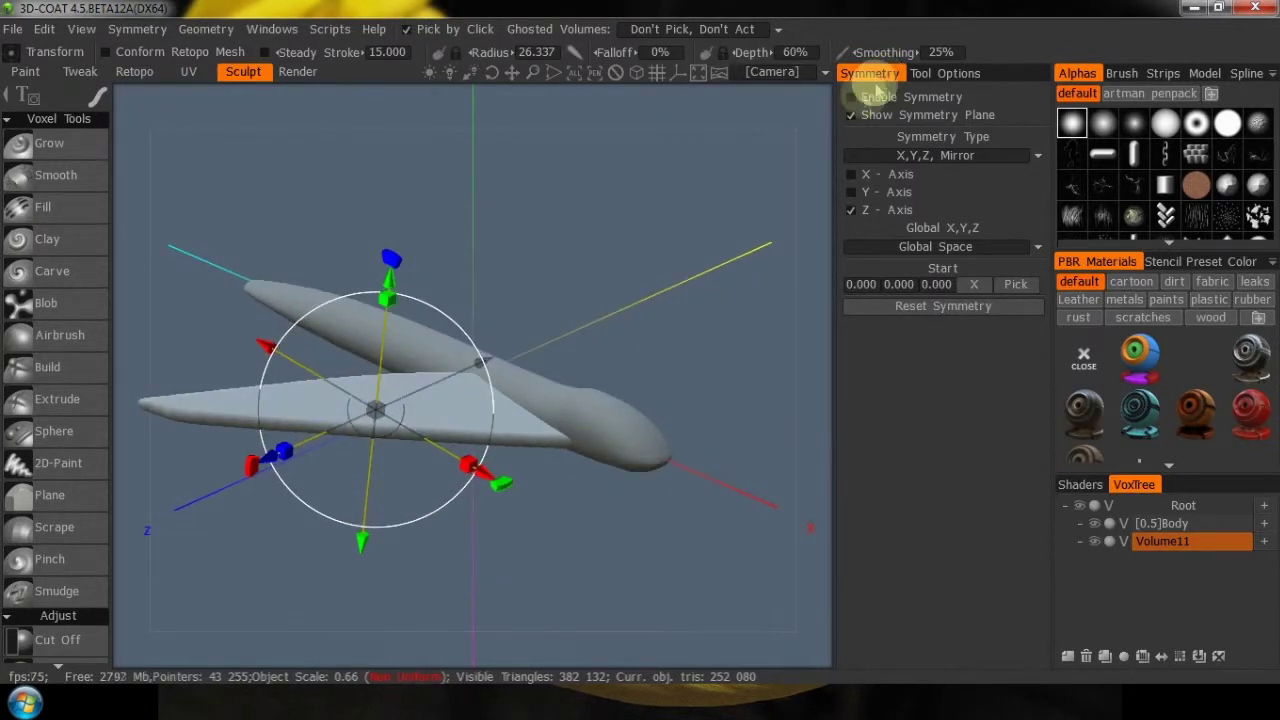
pyautogui.click(852, 98)
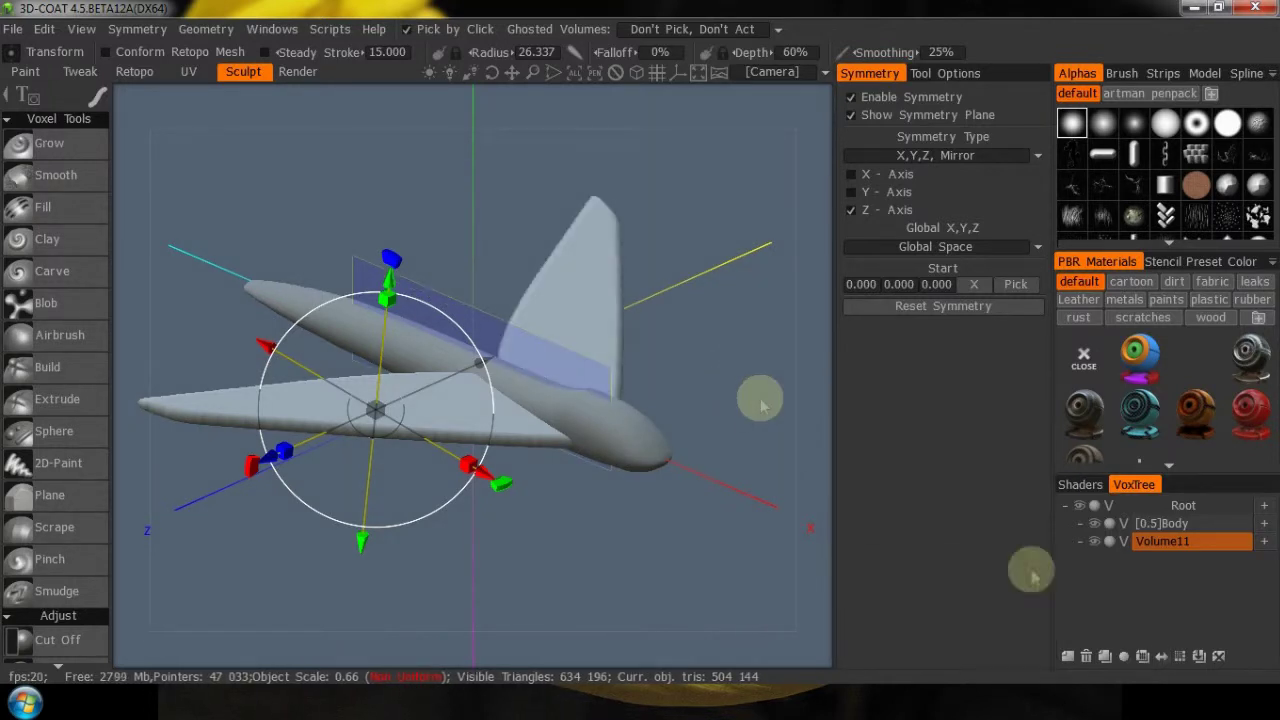
pyautogui.doubleClick(1150, 542)
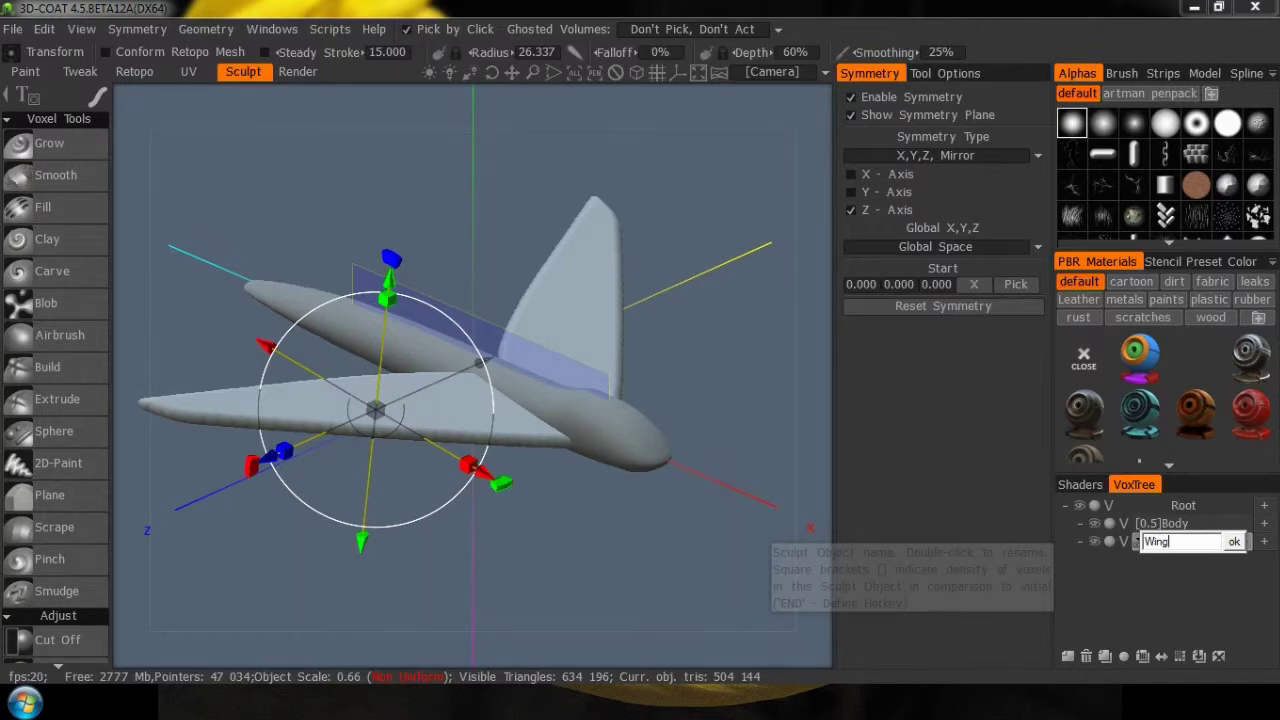
pyautogui.press('Return')
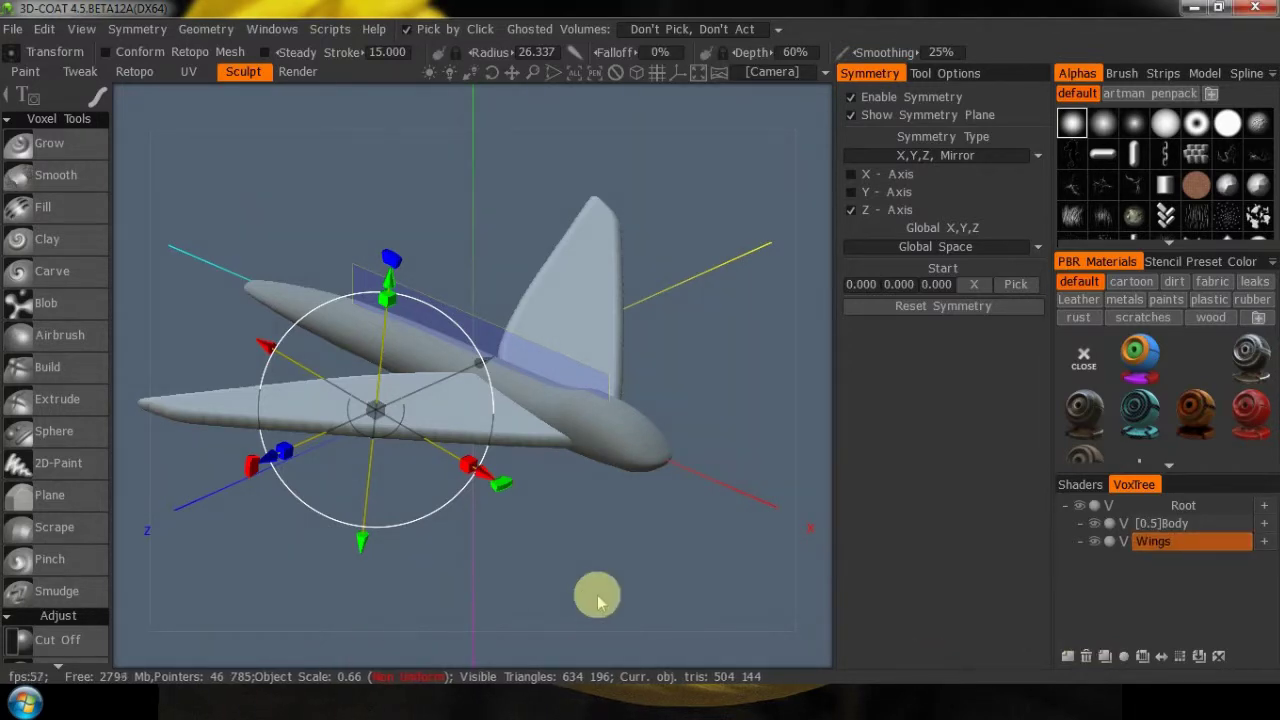
# Create a new volume below Wings and name it Tail wings
pyautogui.moveTo(793, 455); pyautogui.dragTo(873, 417)
pyautogui.moveTo(526, 594); pyautogui.dragTo(607, 585)
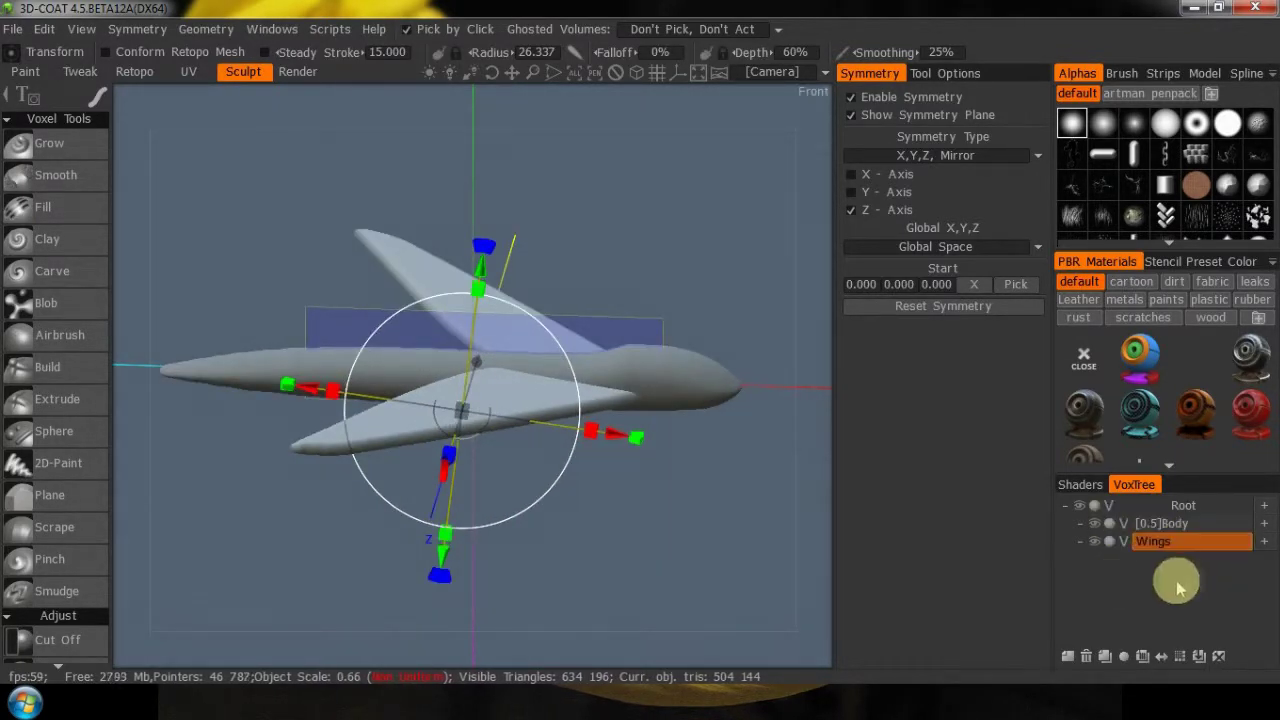
pyautogui.click(1085, 660)
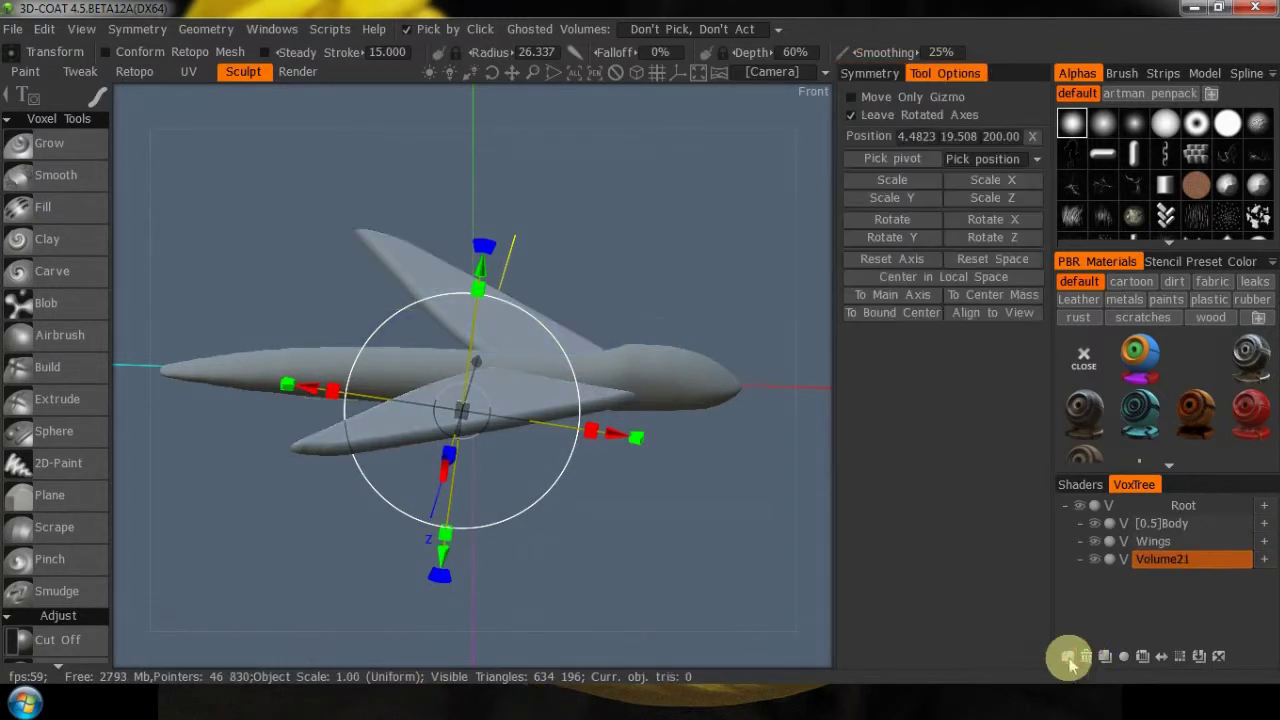
pyautogui.doubleClick(1190, 560)
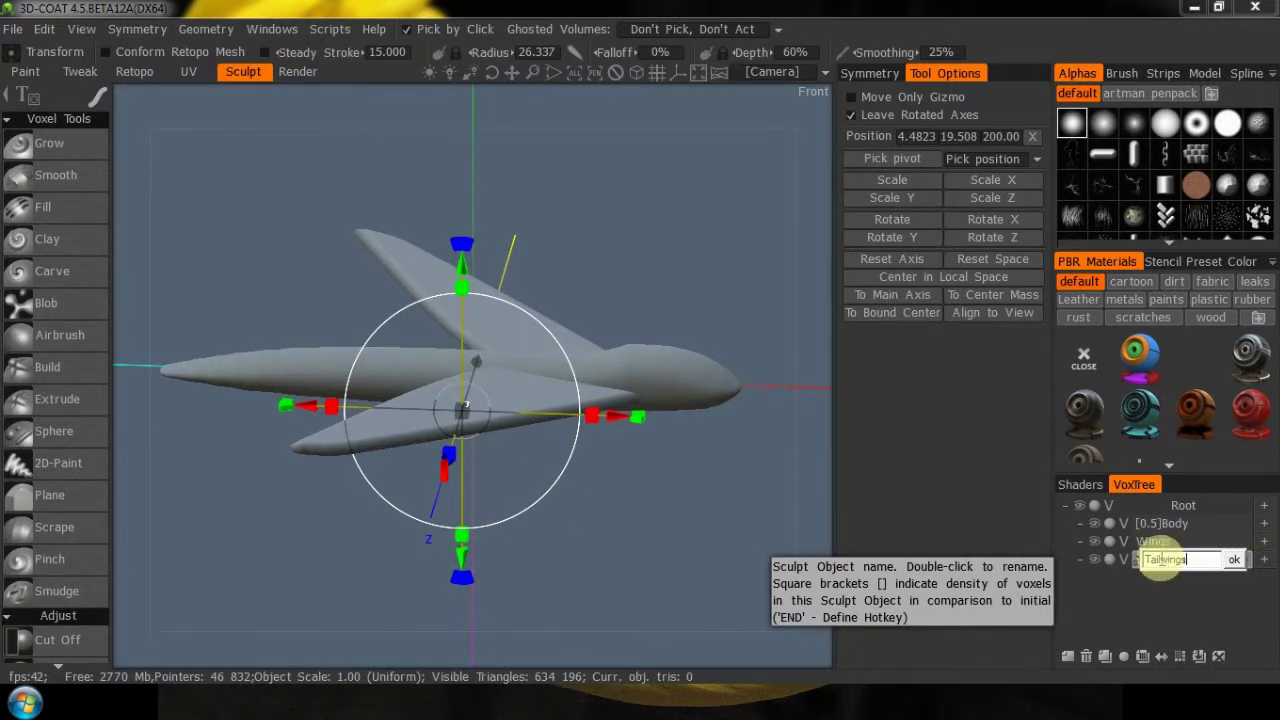
pyautogui.click(1238, 560)
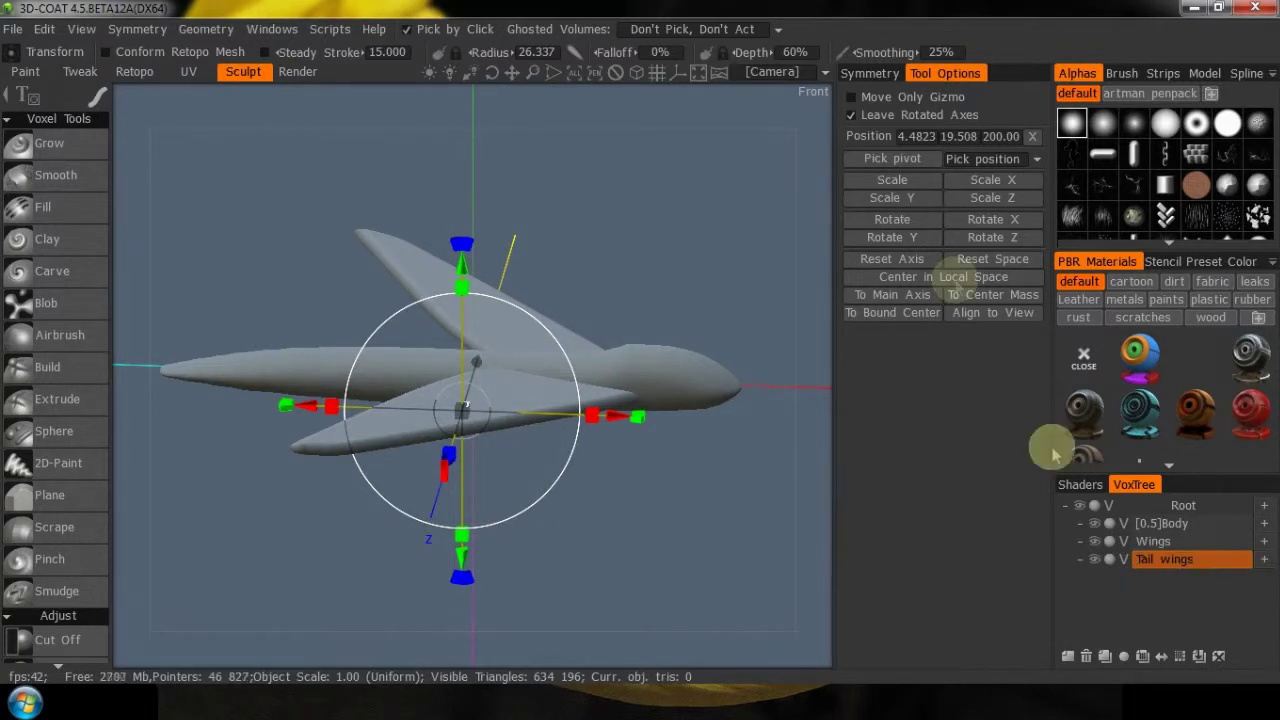
# Turn off symmetry and import the Back wings.jpg curve to the viewport for the Blob tool in top view
pyautogui.click(866, 73)
pyautogui.click(851, 97)
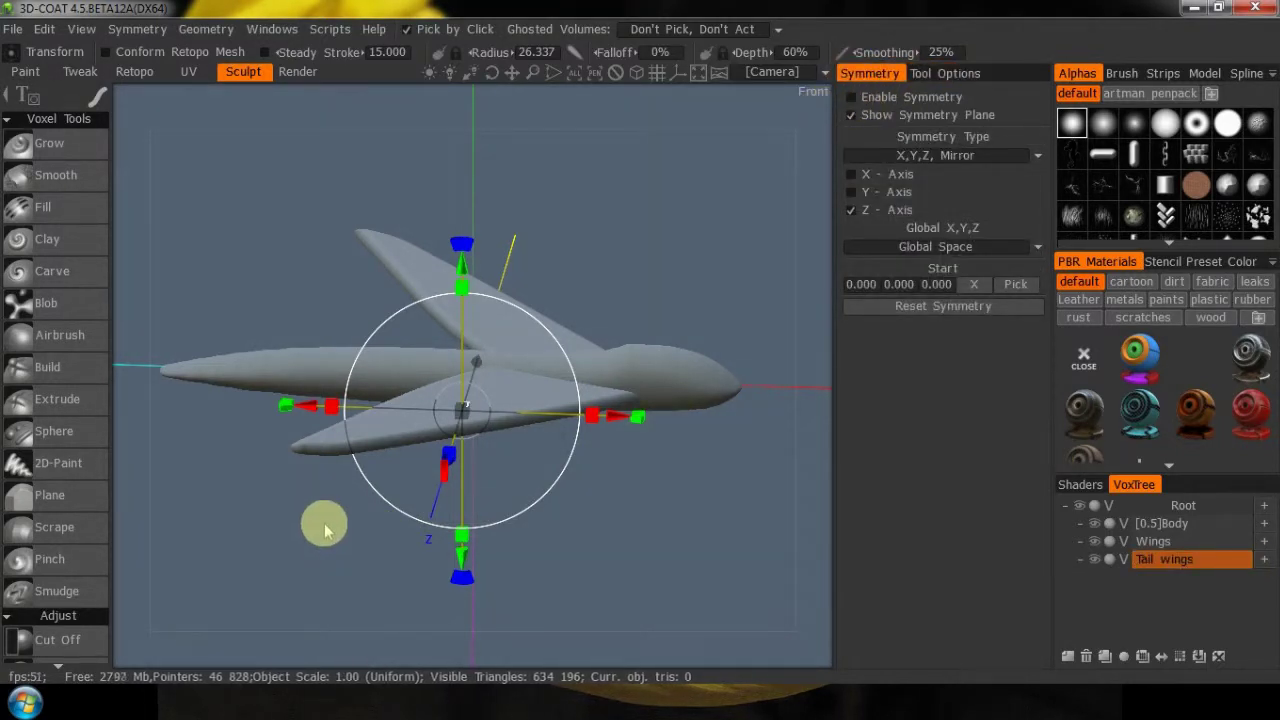
pyautogui.press('KP_7')
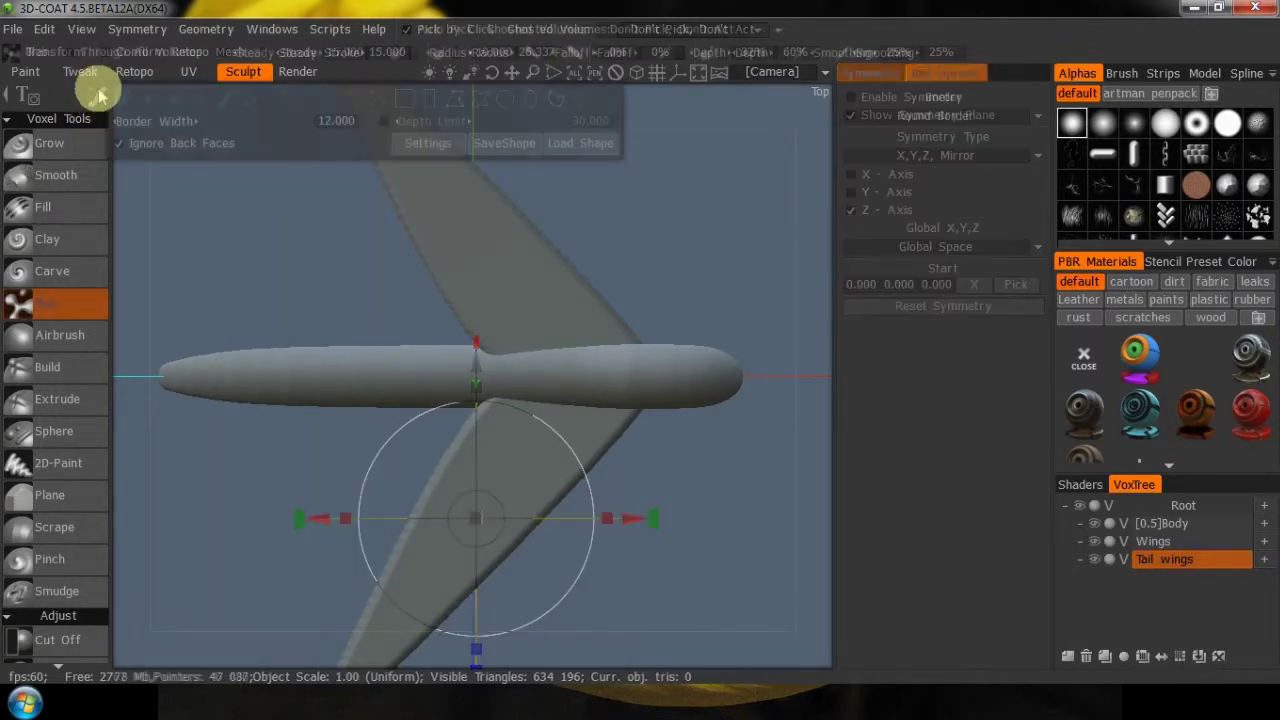
pyautogui.click(577, 145)
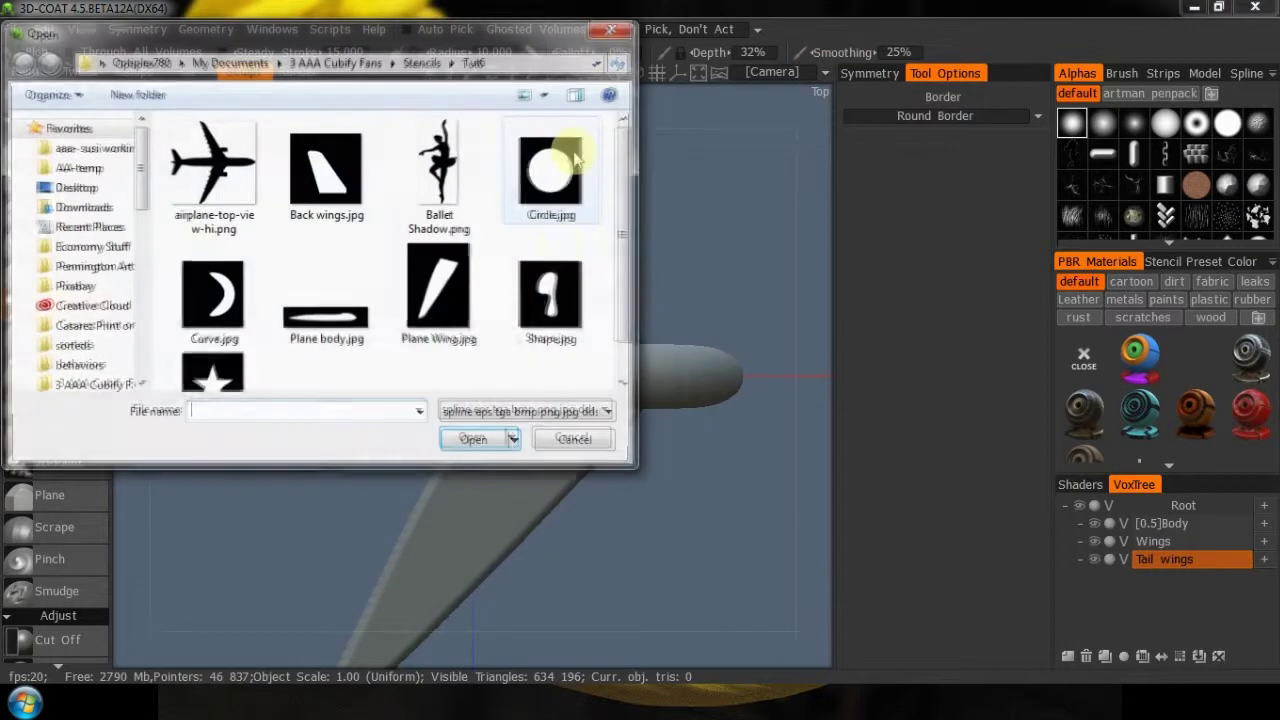
pyautogui.click(328, 180)
pyautogui.click(474, 441)
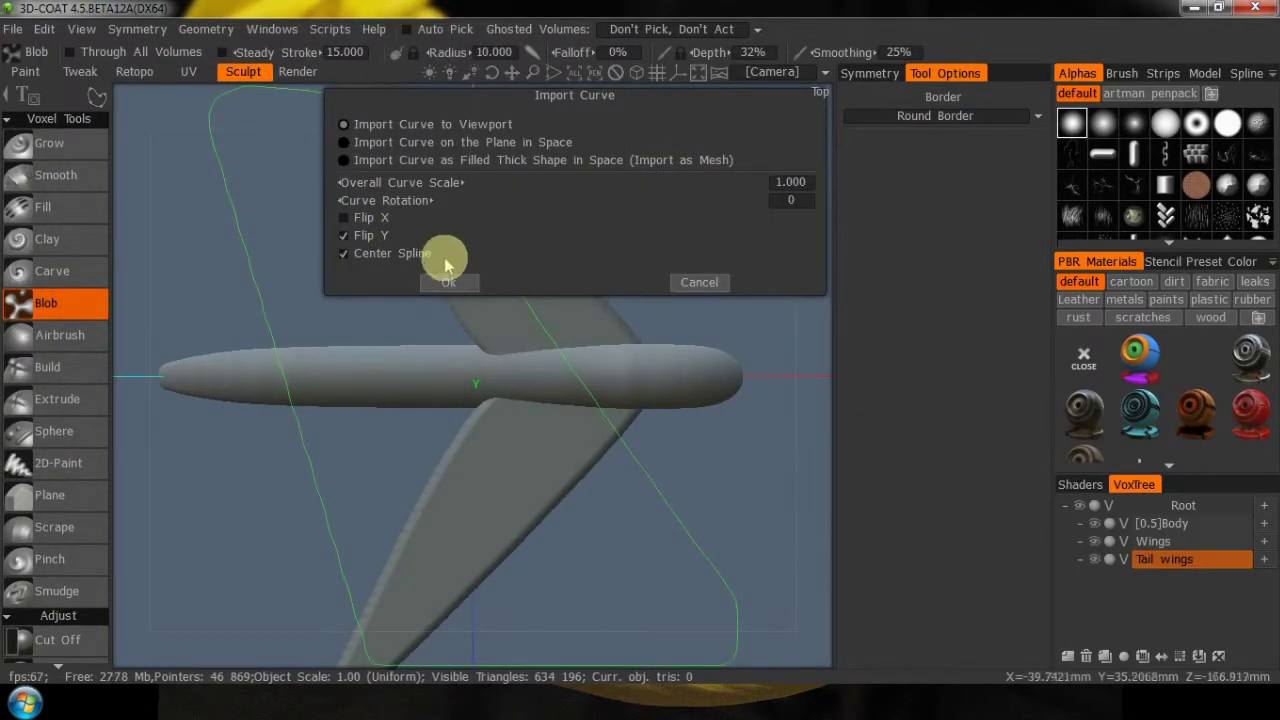
pyautogui.click(450, 282)
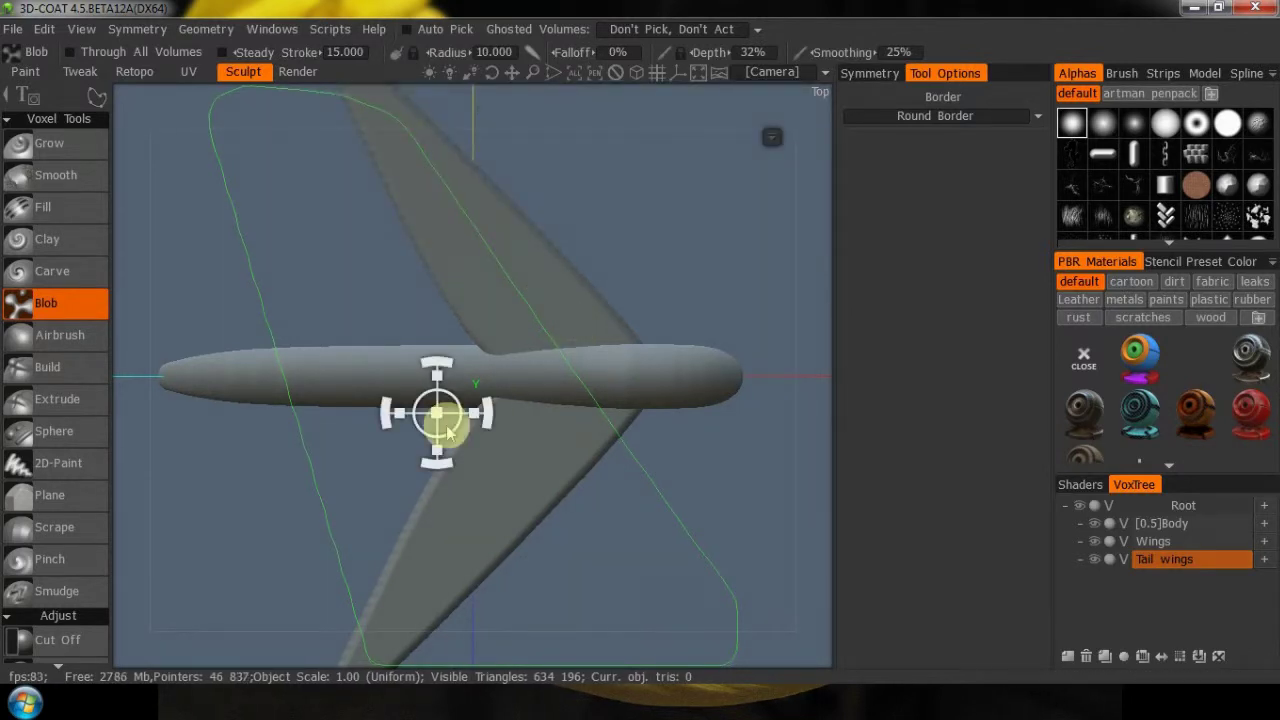
# Shrink the imported back wing curve and place it beside the body's tail end with its base against the fuselage
pyautogui.moveTo(437, 415); pyautogui.dragTo(334, 398)
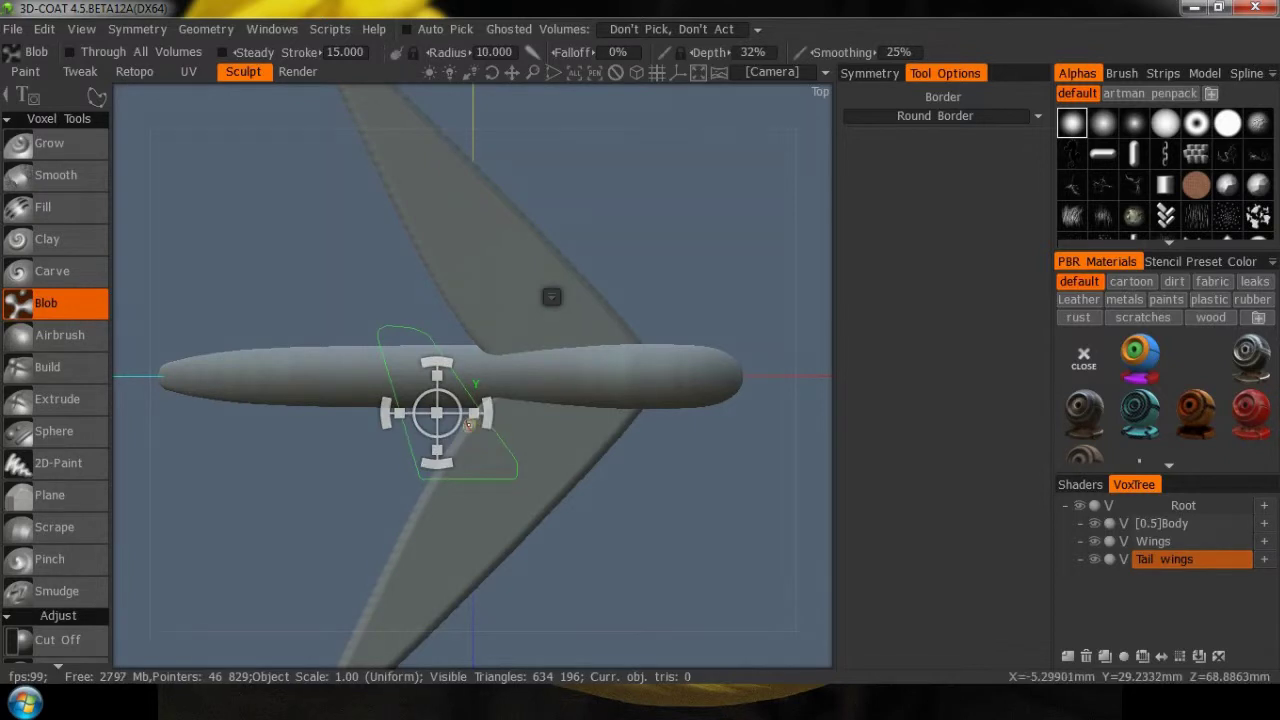
pyautogui.moveTo(437, 409); pyautogui.dragTo(233, 321)
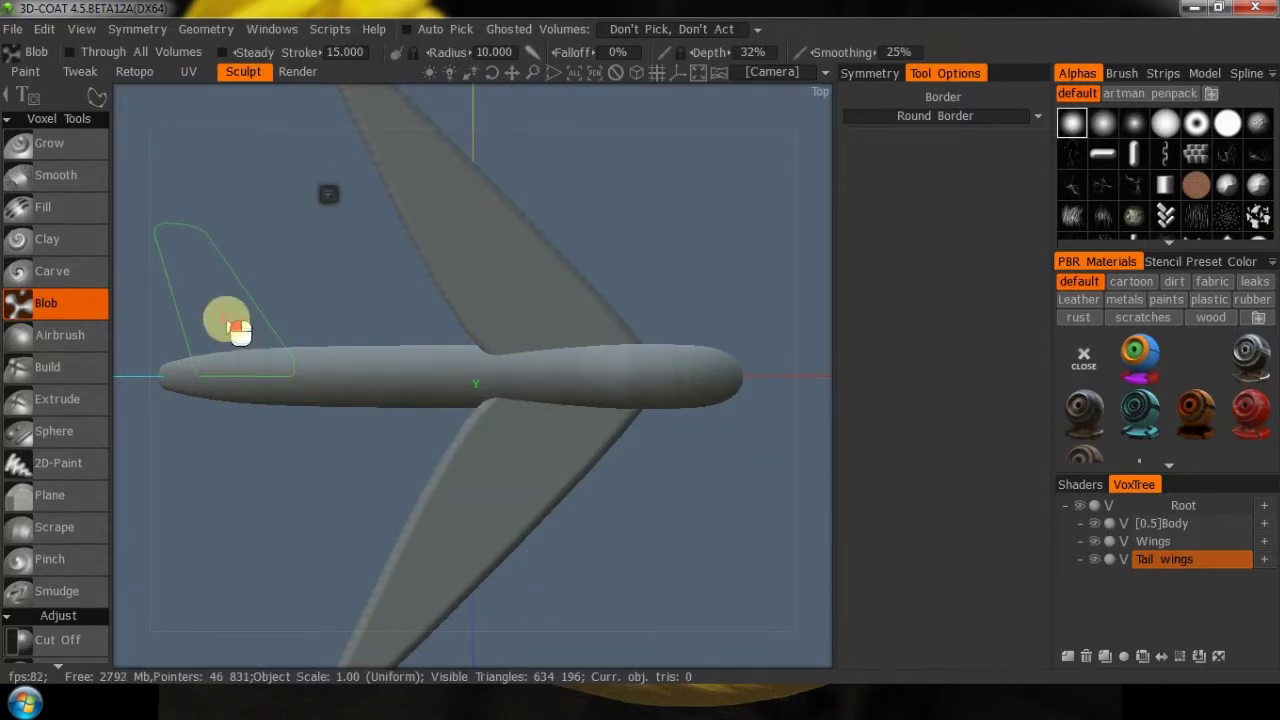
pyautogui.moveTo(246, 456); pyautogui.dragTo(414, 457, button='middle')
pyautogui.moveTo(414, 457); pyautogui.dragTo(331, 481, button='right')
pyautogui.moveTo(345, 495); pyautogui.dragTo(271, 491)
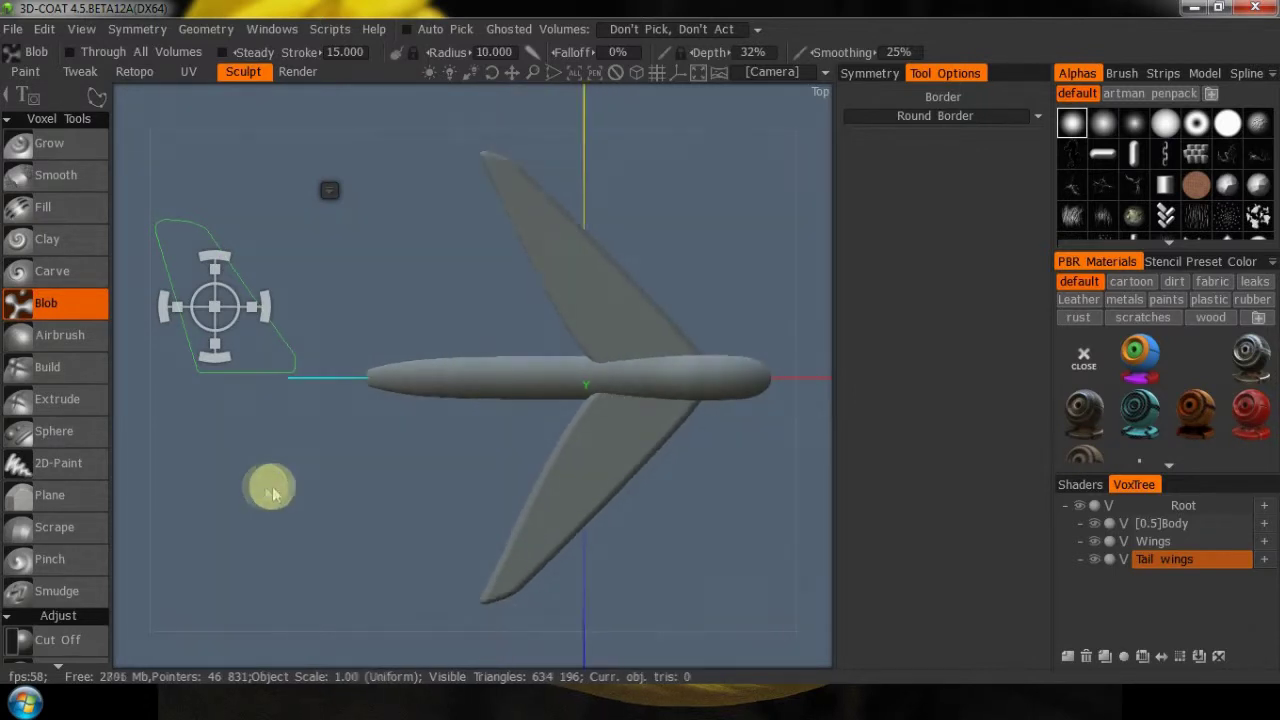
pyautogui.moveTo(236, 333); pyautogui.dragTo(342, 309)
pyautogui.moveTo(423, 316); pyautogui.dragTo(407, 366)
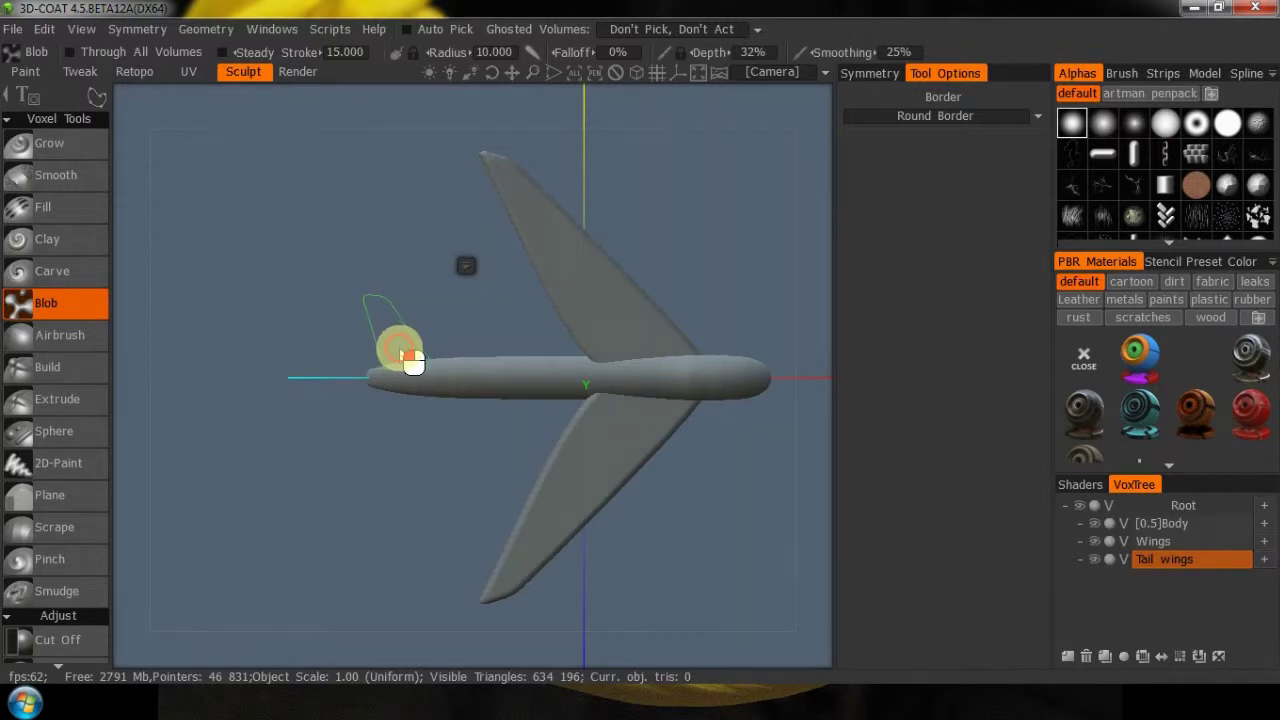
# Fill the tail wing curve with Blob at radius 10 and check its height from the right view
pyautogui.moveTo(401, 356); pyautogui.dragTo(400, 354)
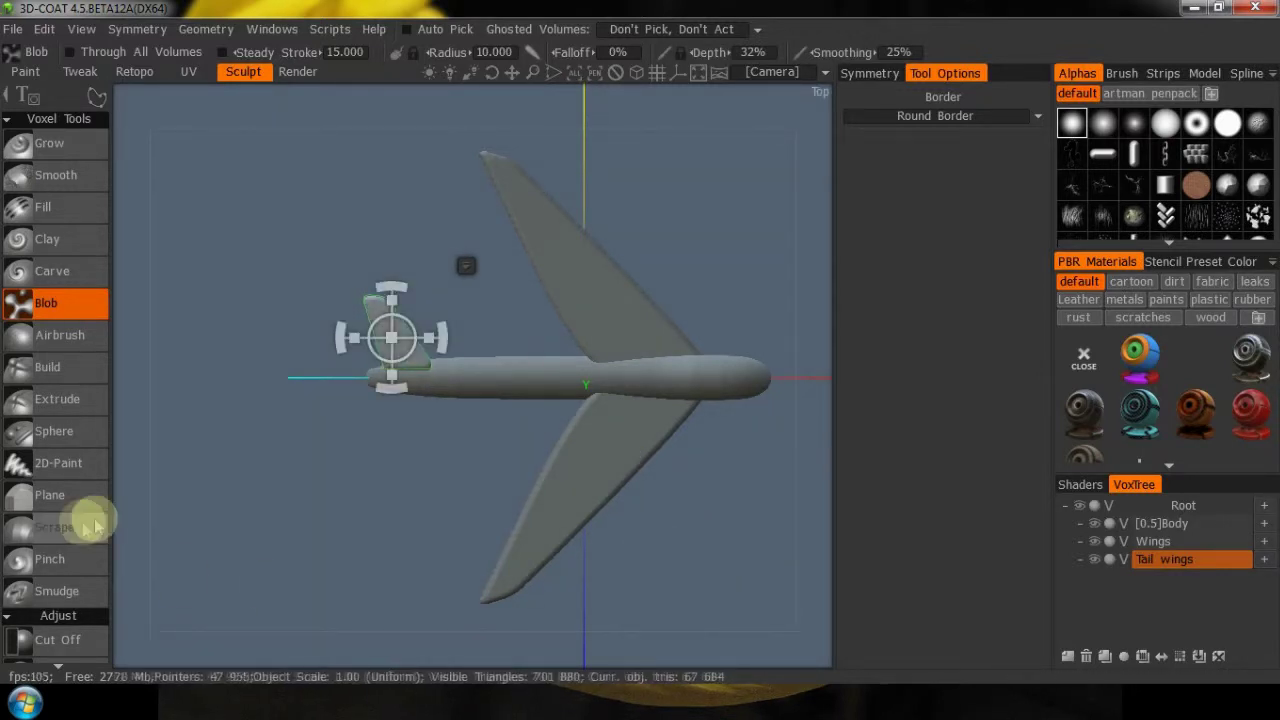
pyautogui.moveTo(135, 545); pyautogui.dragTo(414, 294)
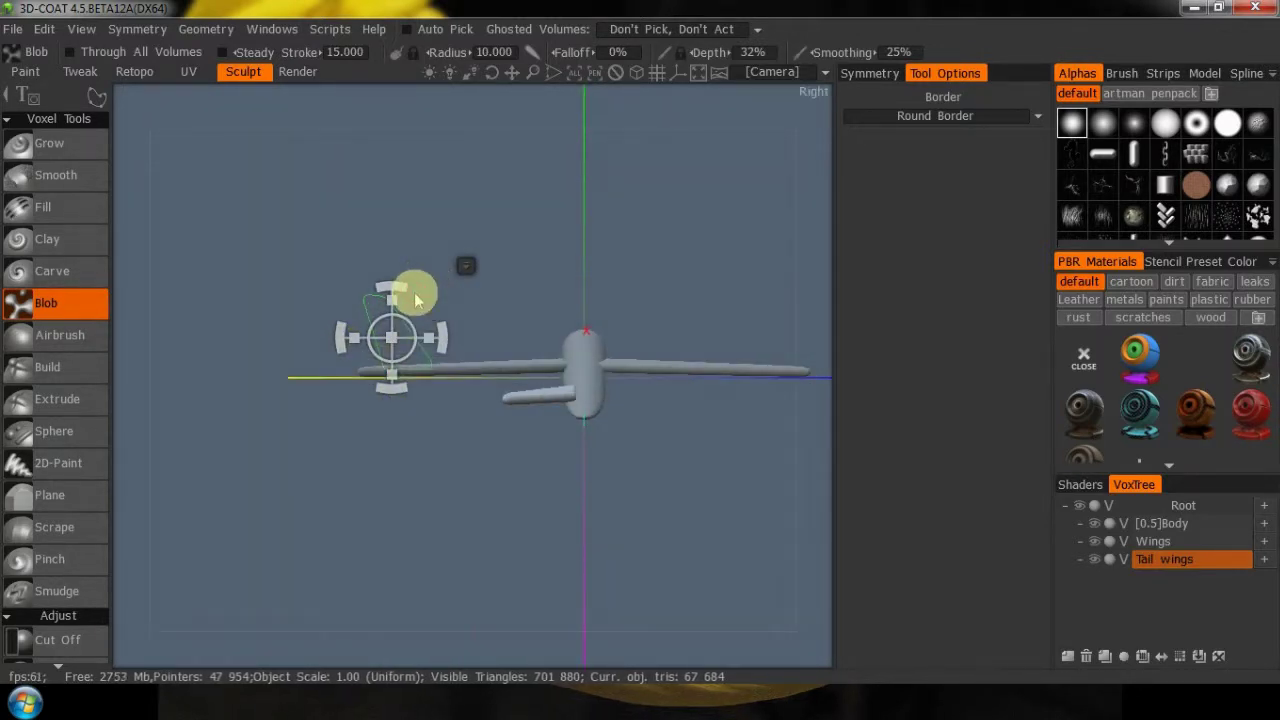
# With the Transform tool, centre the gizmo on the tail wing's mass and move the wing down, rearward and inward against the fuselage's tail end
pyautogui.moveTo(416, 298); pyautogui.dragTo(416, 298)
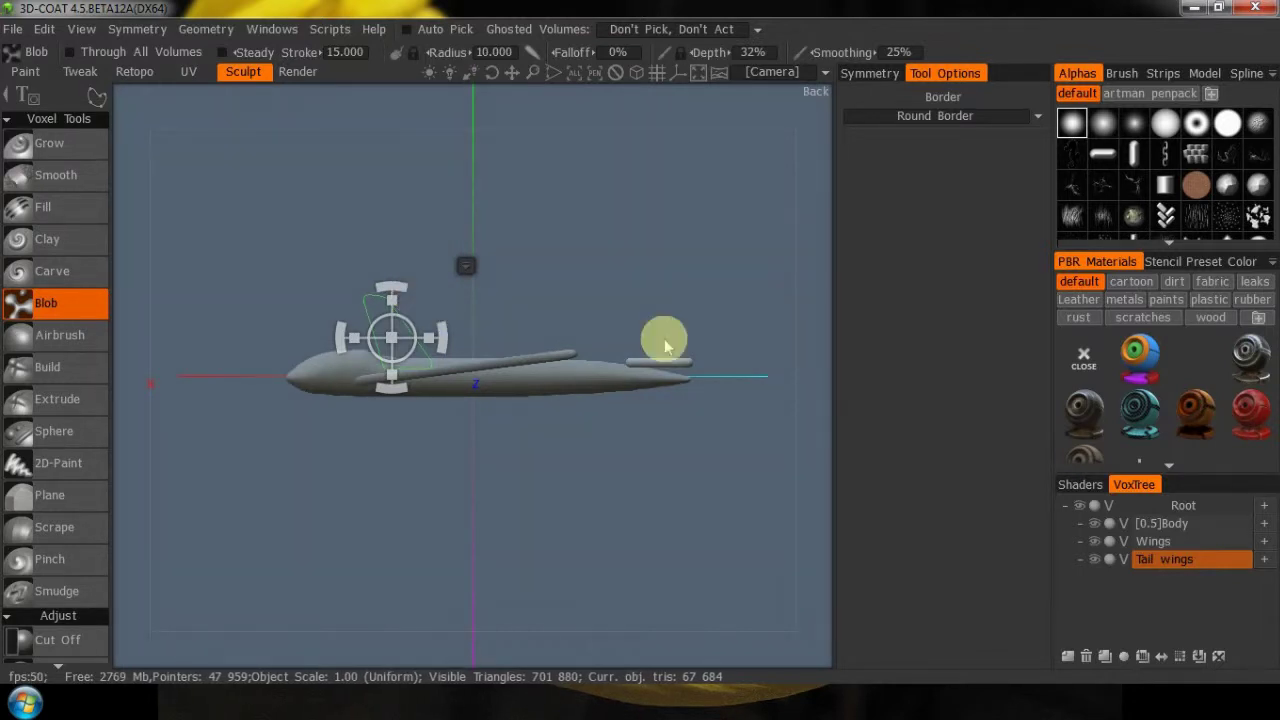
pyautogui.press('space')
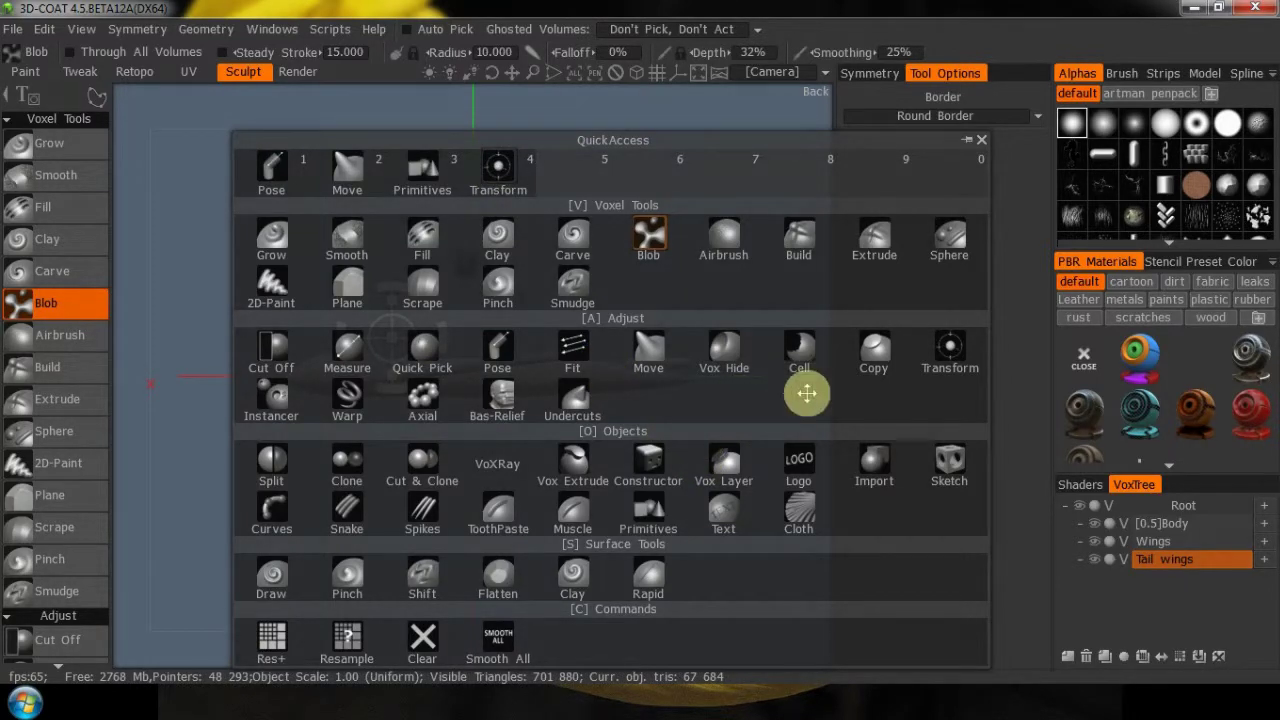
pyautogui.press('4')
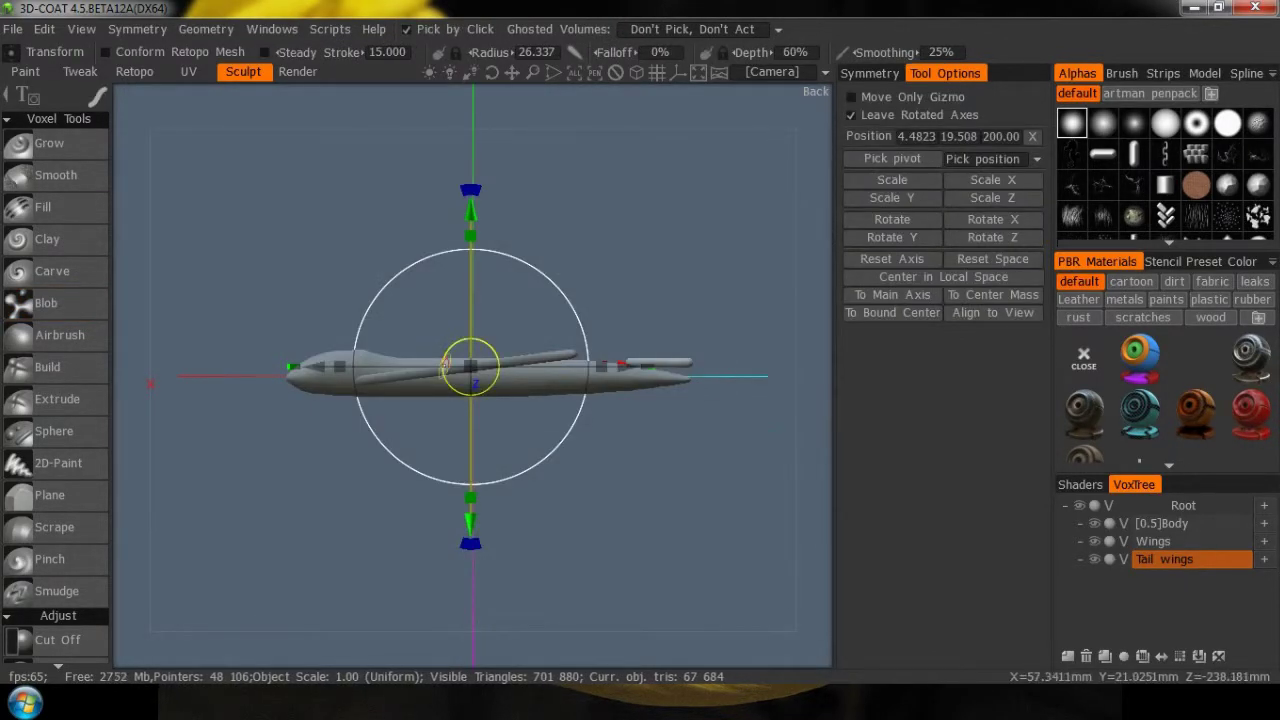
pyautogui.click(1000, 296)
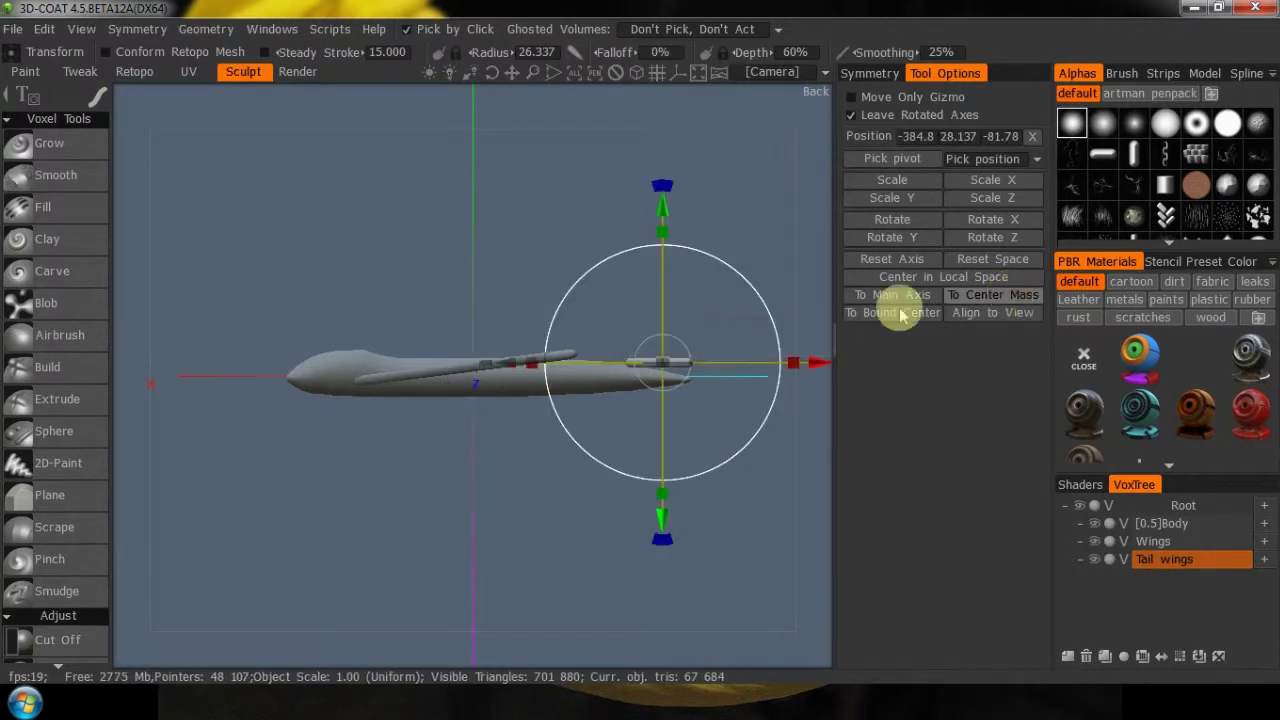
pyautogui.moveTo(660, 525)
pyautogui.mouseDown()
pyautogui.moveTo(670, 542)
pyautogui.moveTo(655, 528)
pyautogui.mouseUp()
pyautogui.moveTo(505, 376)
pyautogui.mouseDown()
pyautogui.moveTo(491, 374)
pyautogui.moveTo(499, 383)
pyautogui.mouseUp()
pyautogui.moveTo(708, 118); pyautogui.dragTo(665, 378)
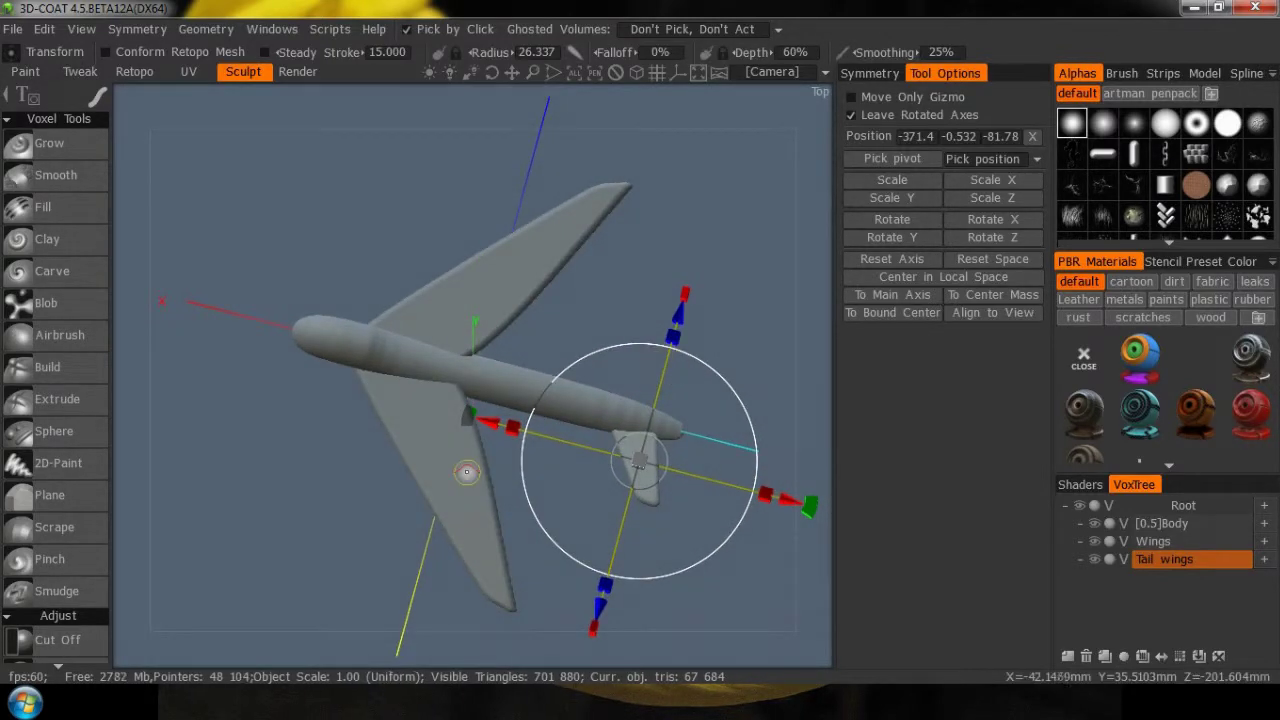
pyautogui.moveTo(493, 432)
pyautogui.mouseDown()
pyautogui.moveTo(524, 447)
pyautogui.moveTo(580, 566)
pyautogui.moveTo(636, 614)
pyautogui.moveTo(729, 514)
pyautogui.moveTo(735, 393)
pyautogui.mouseUp()
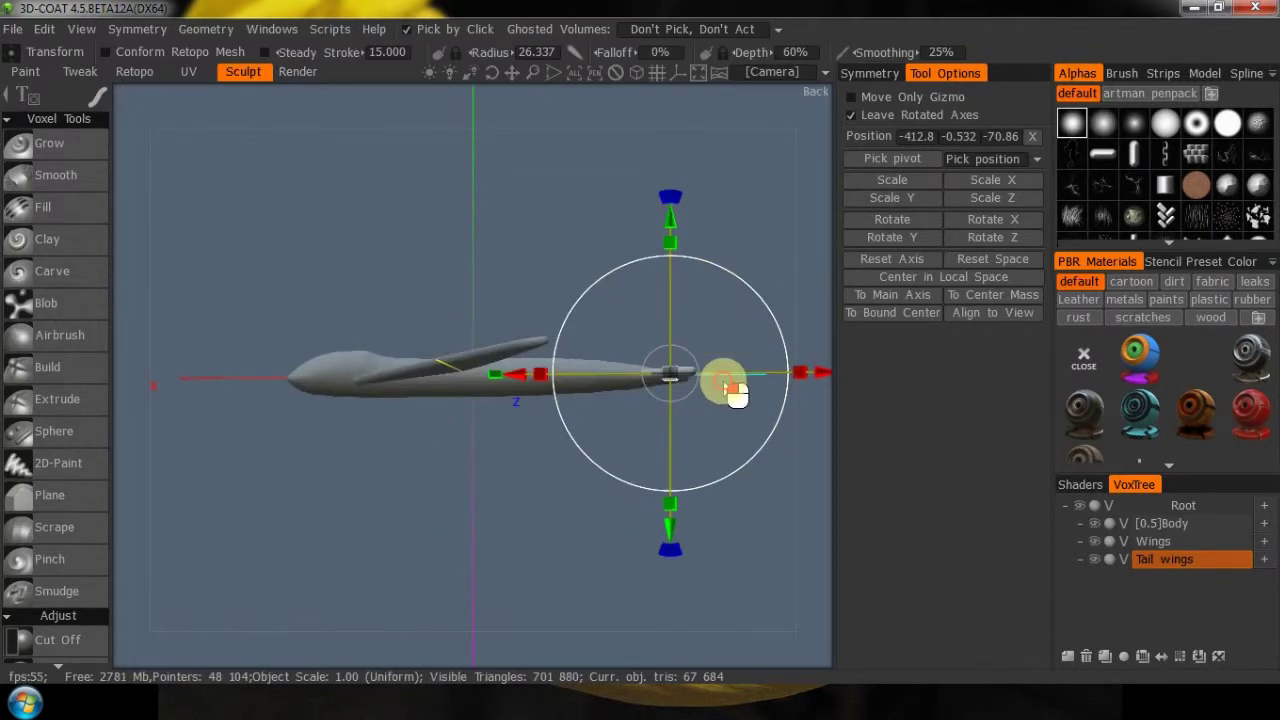
# Rotate the tail wing slightly in back view so its rear edge points a little upward
pyautogui.press('KP_2')
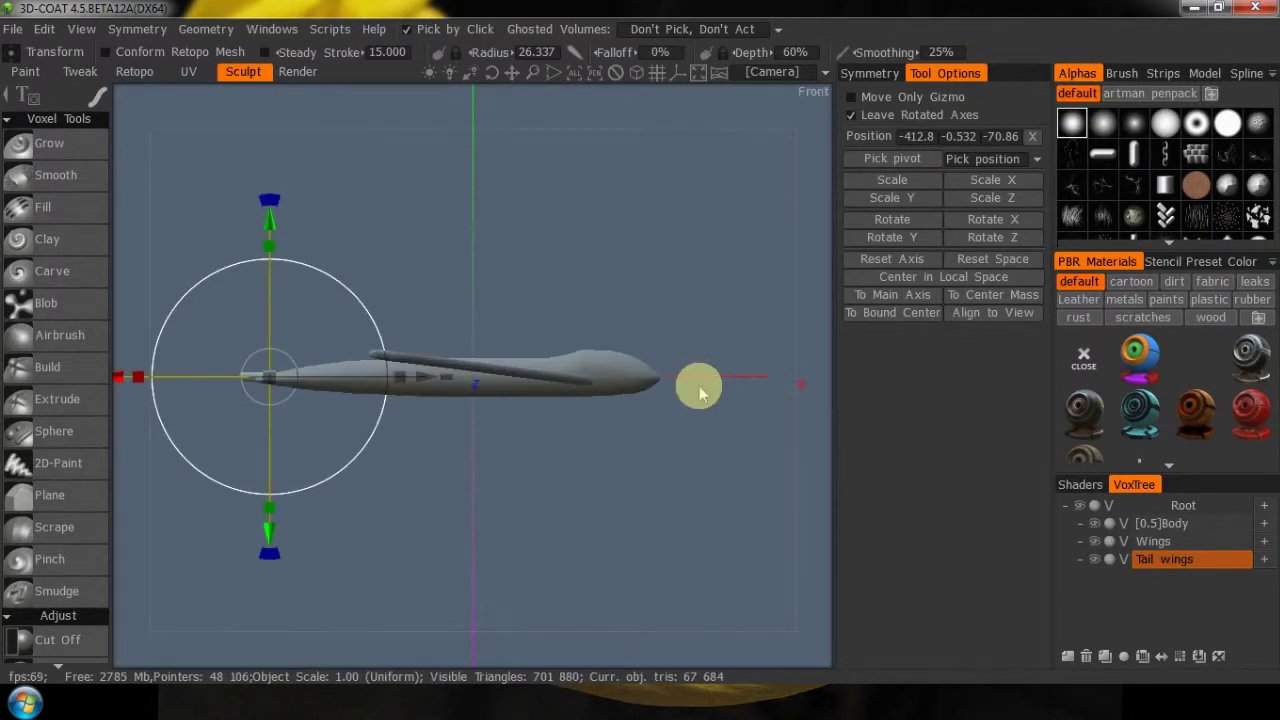
pyautogui.press('KP_8')
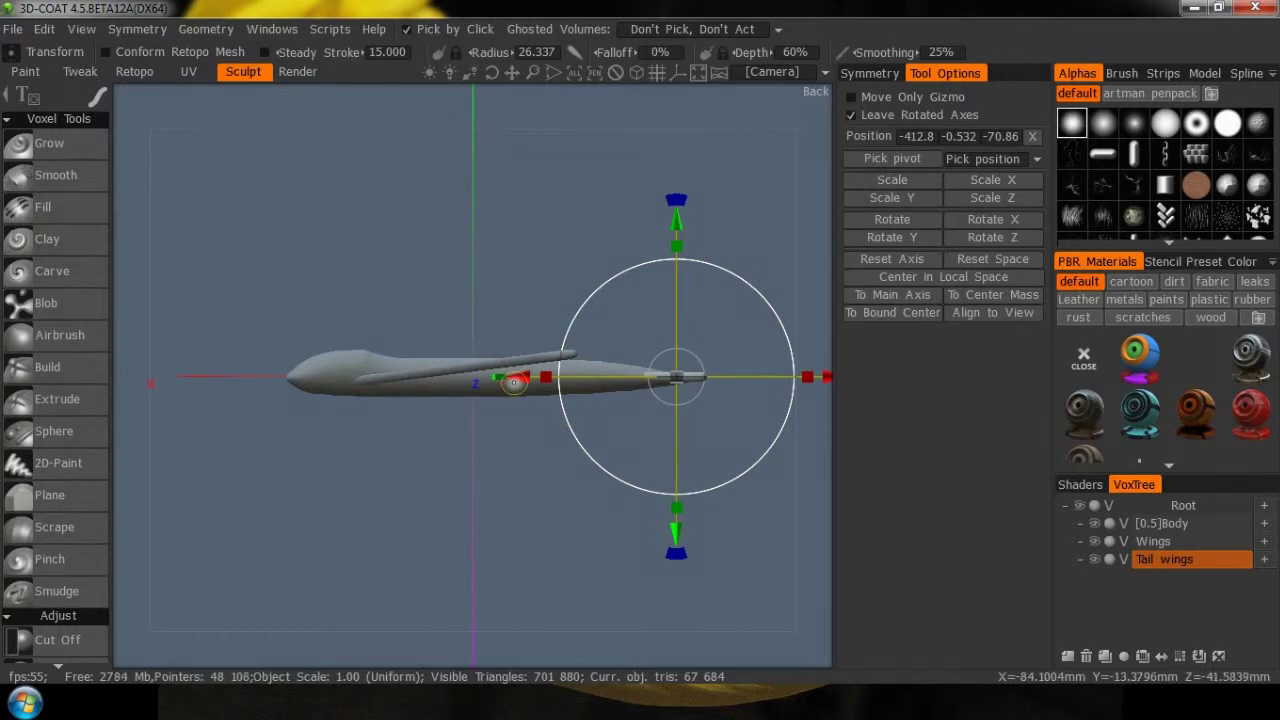
pyautogui.moveTo(675, 563); pyautogui.dragTo(702, 563)
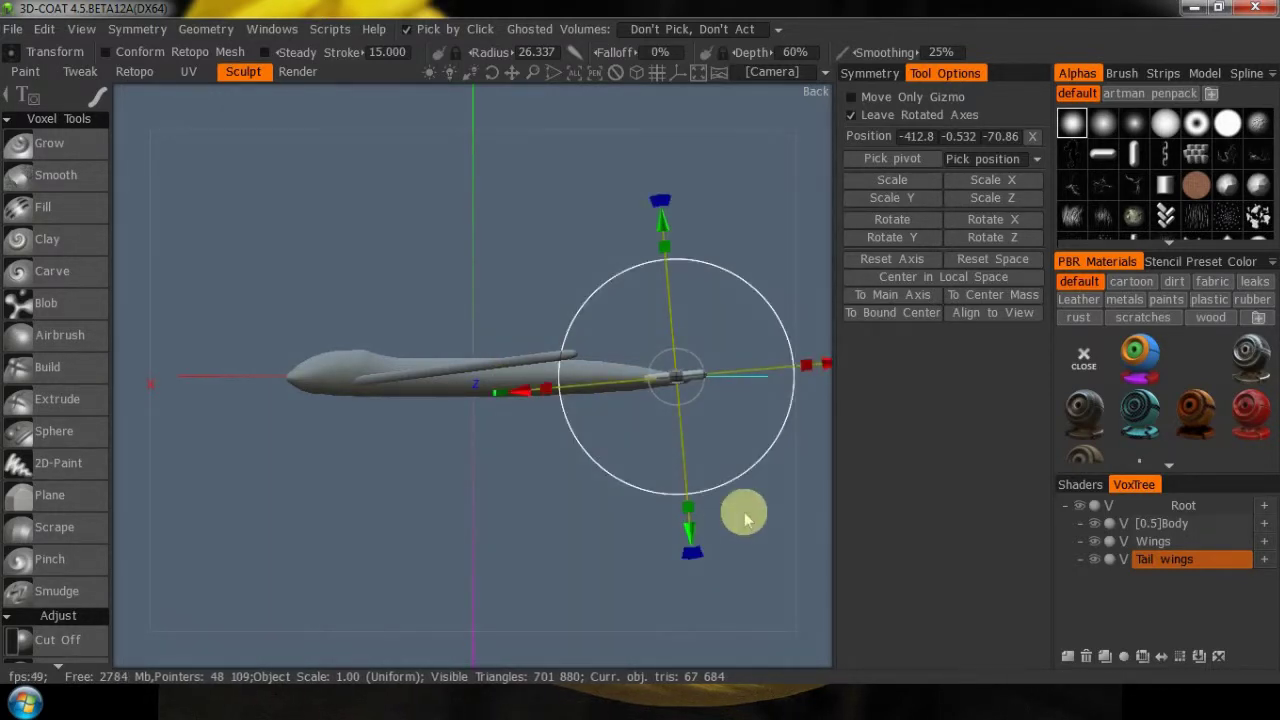
# Enable Z-axis mirror symmetry and apply it to the Tail wings volume to copy the wing to the other side of the body
pyautogui.press('KP_7')
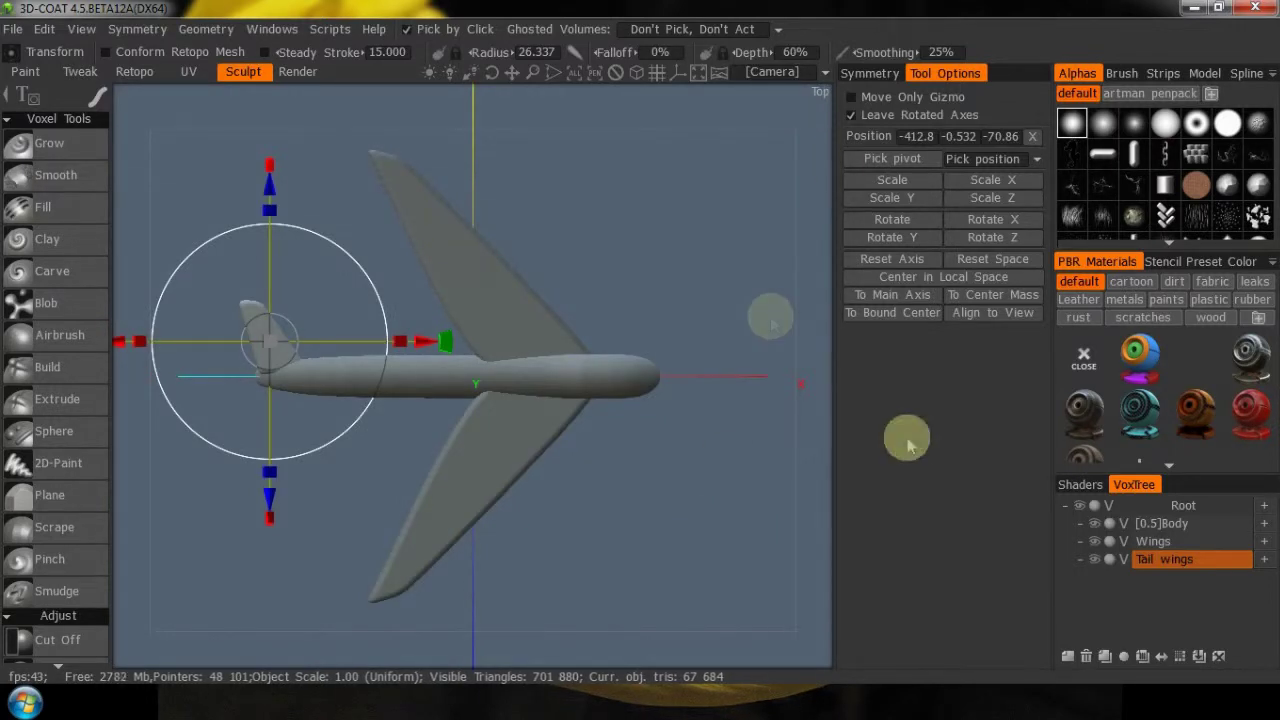
pyautogui.click(866, 74)
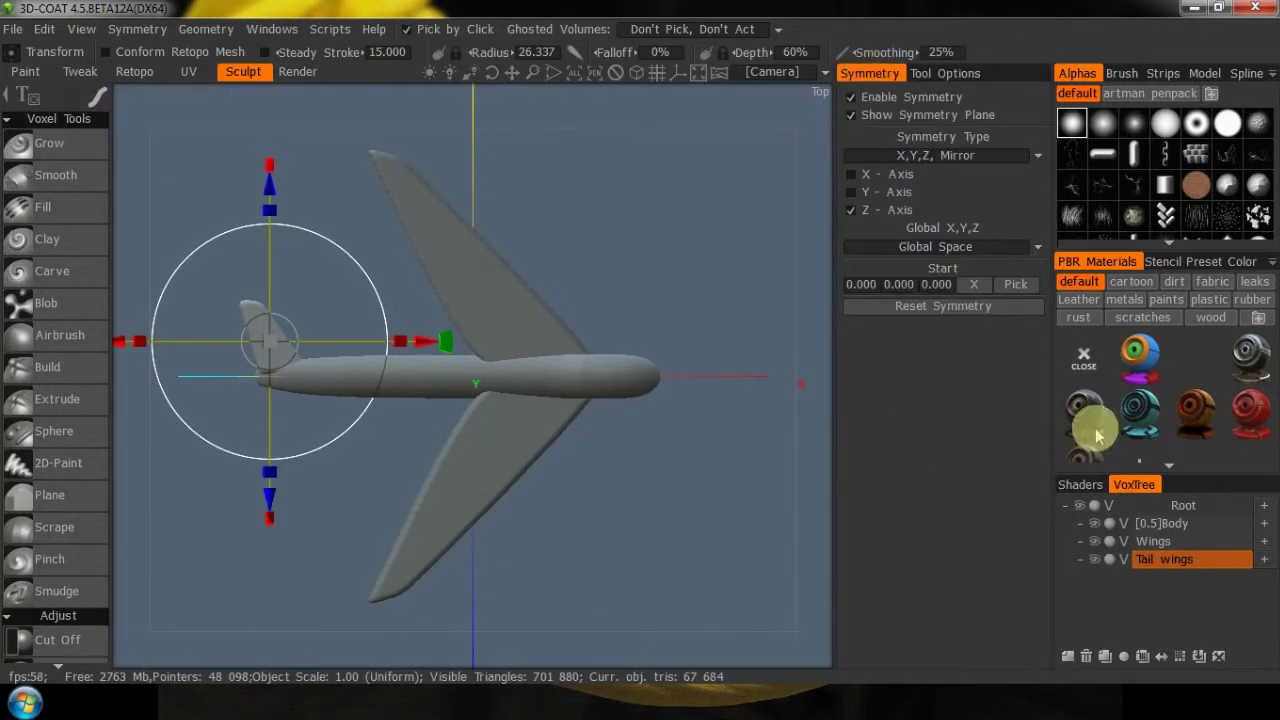
pyautogui.click(1161, 657)
pyautogui.moveTo(450, 648); pyautogui.dragTo(514, 443)
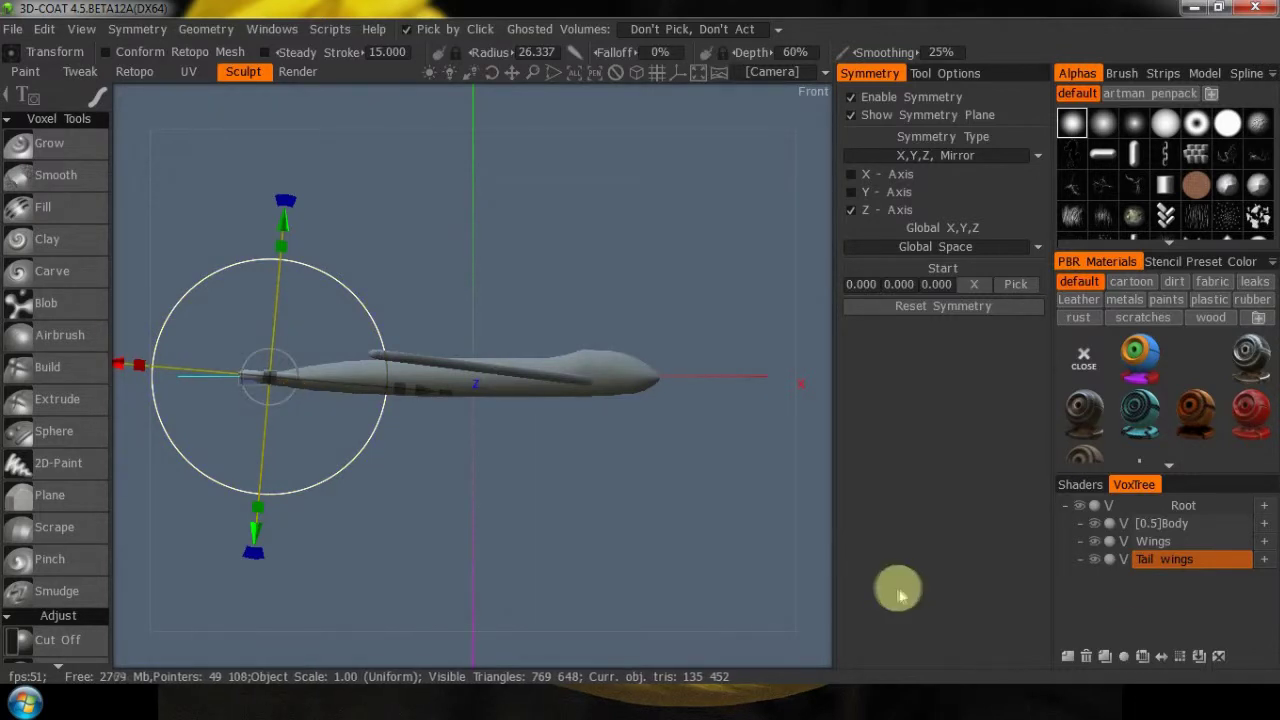
# Create a new volume below Tail wings and name it Tail fin
pyautogui.click(1070, 658)
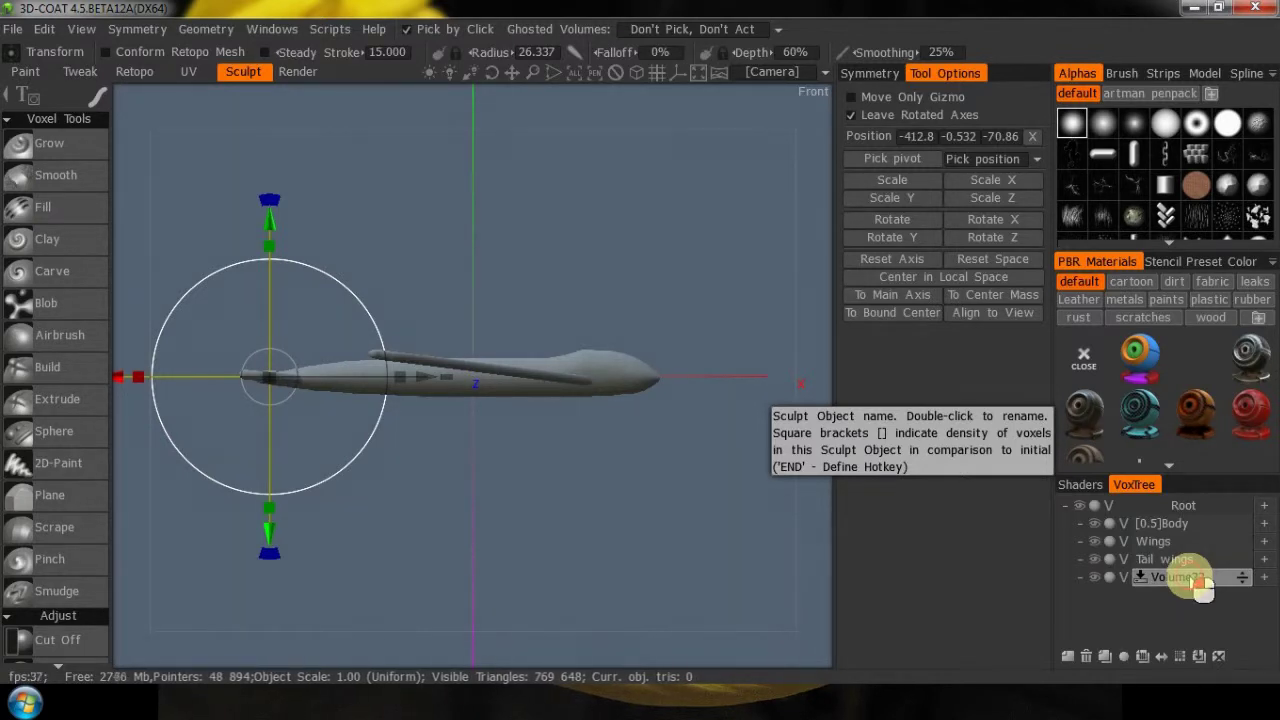
pyautogui.doubleClick(1180, 578)
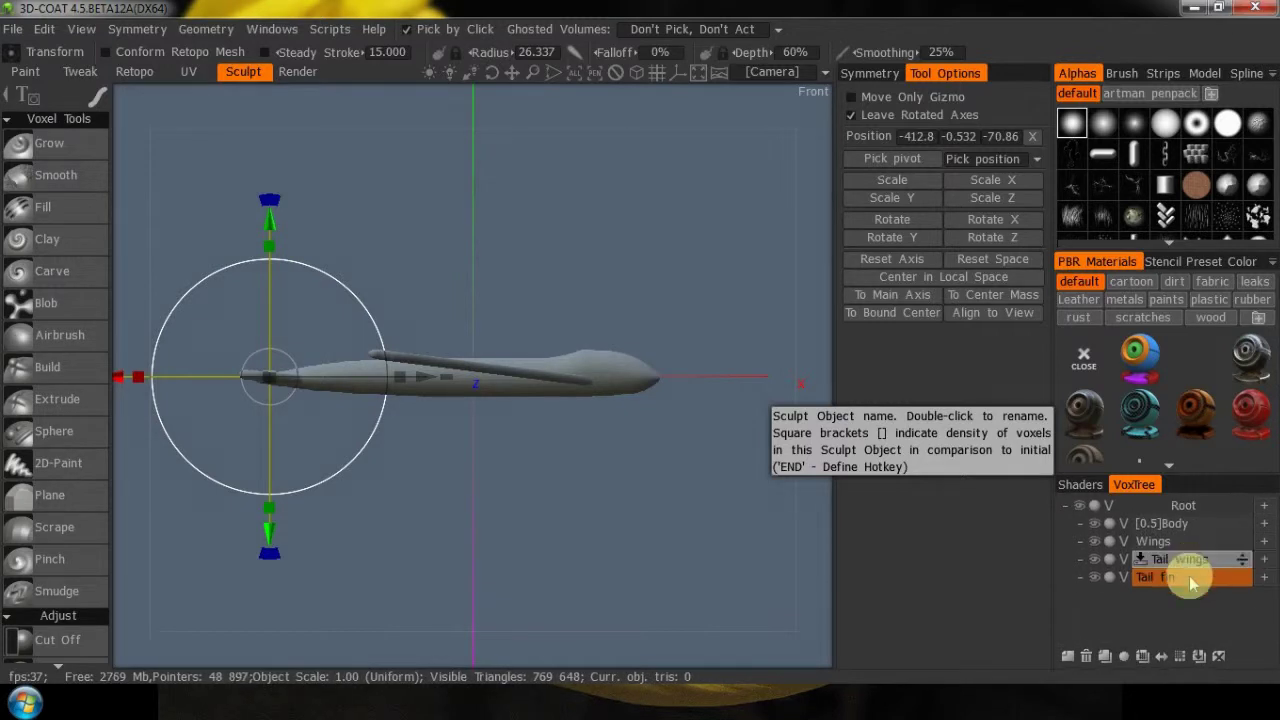
pyautogui.press('Return')
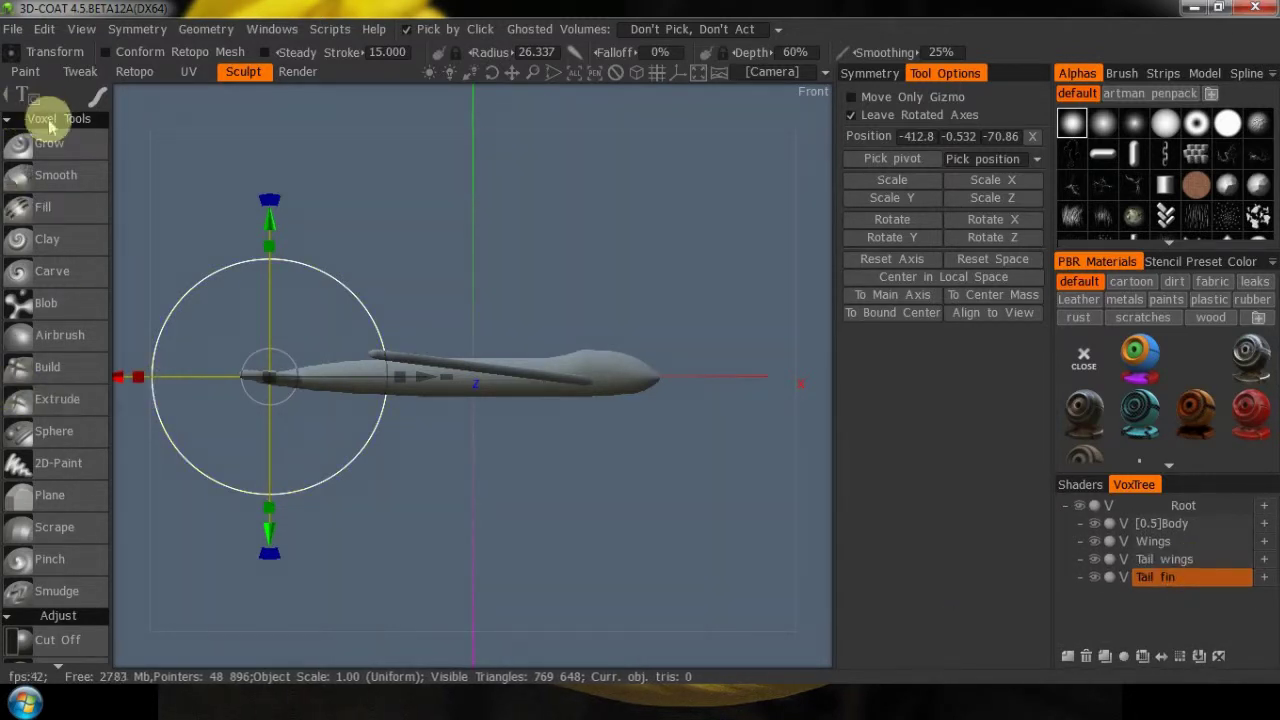
# Try importing the Back wings.jpg curve as a filled thick shape on the viewport plane, using Blob with symmetry off, and inspect it
pyautogui.click(72, 310)
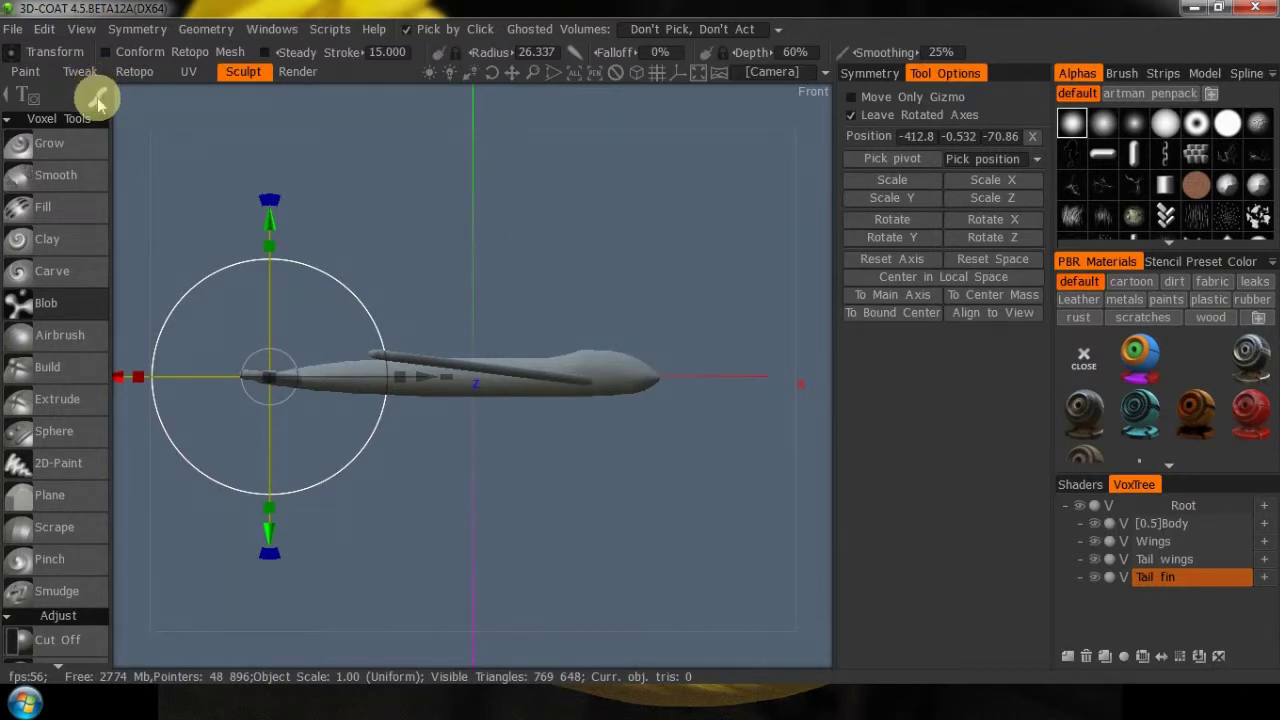
pyautogui.click(866, 74)
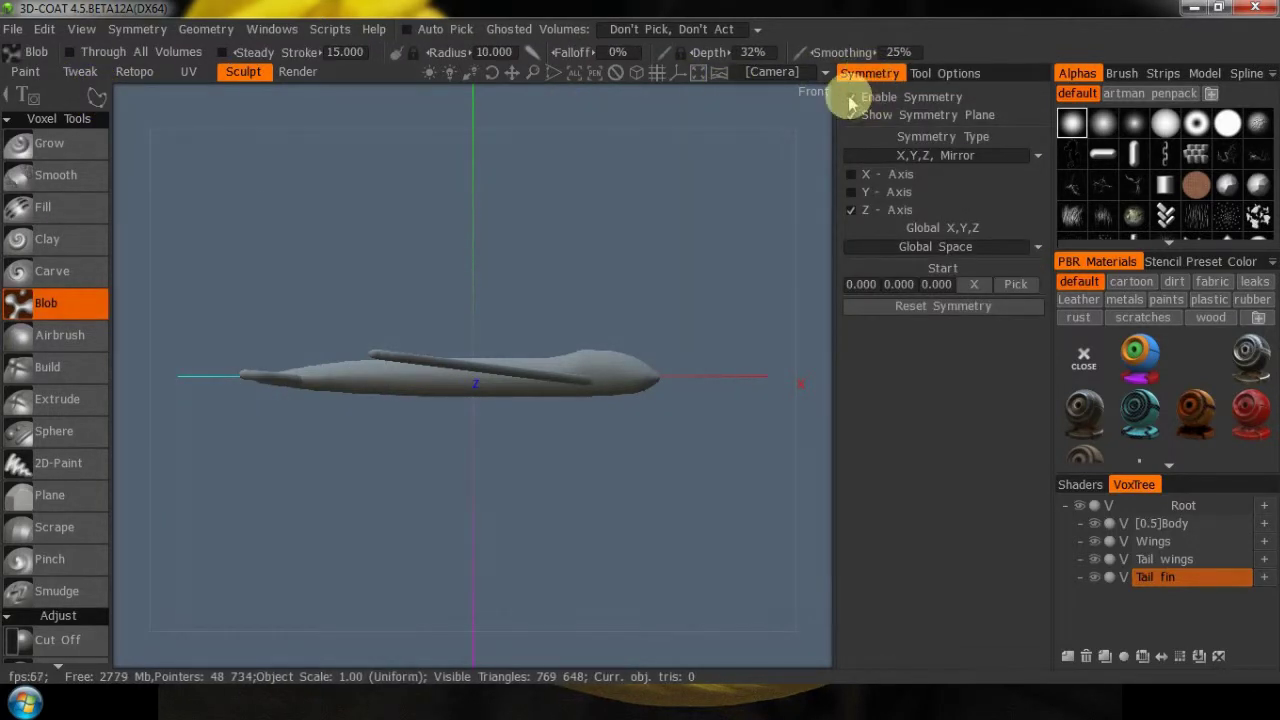
pyautogui.moveTo(92, 96)
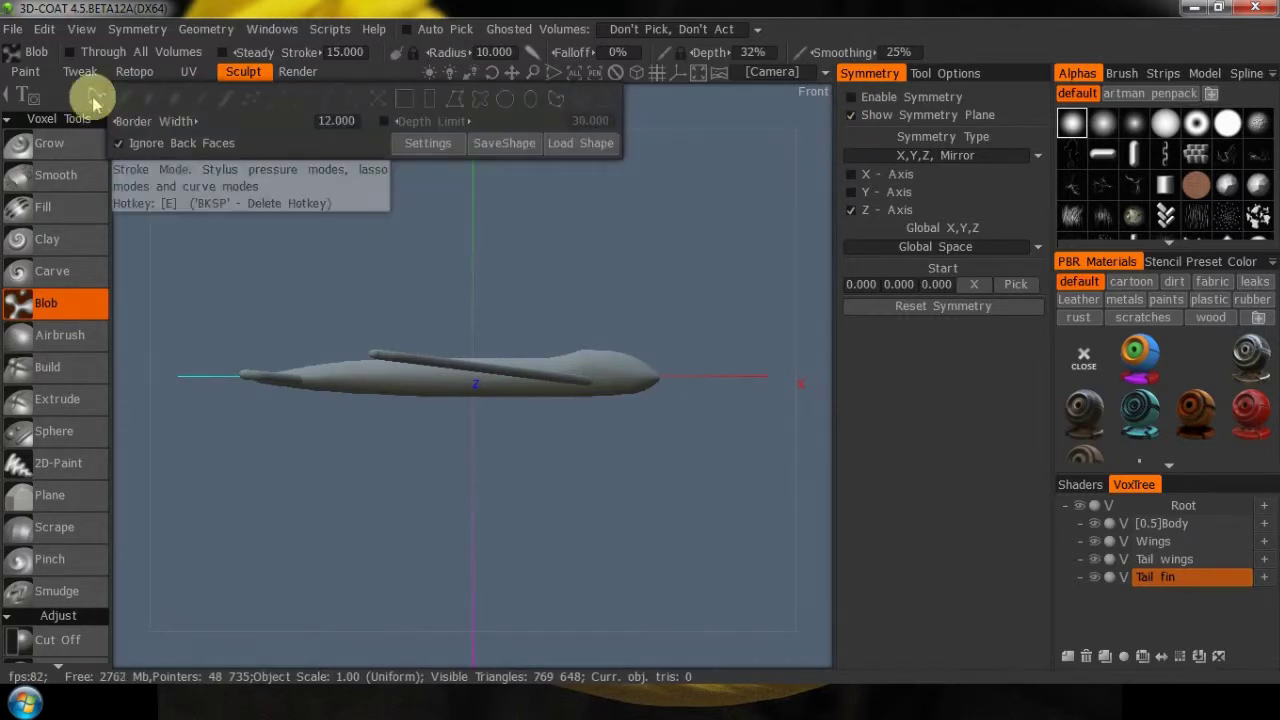
pyautogui.click(580, 145)
pyautogui.click(326, 170)
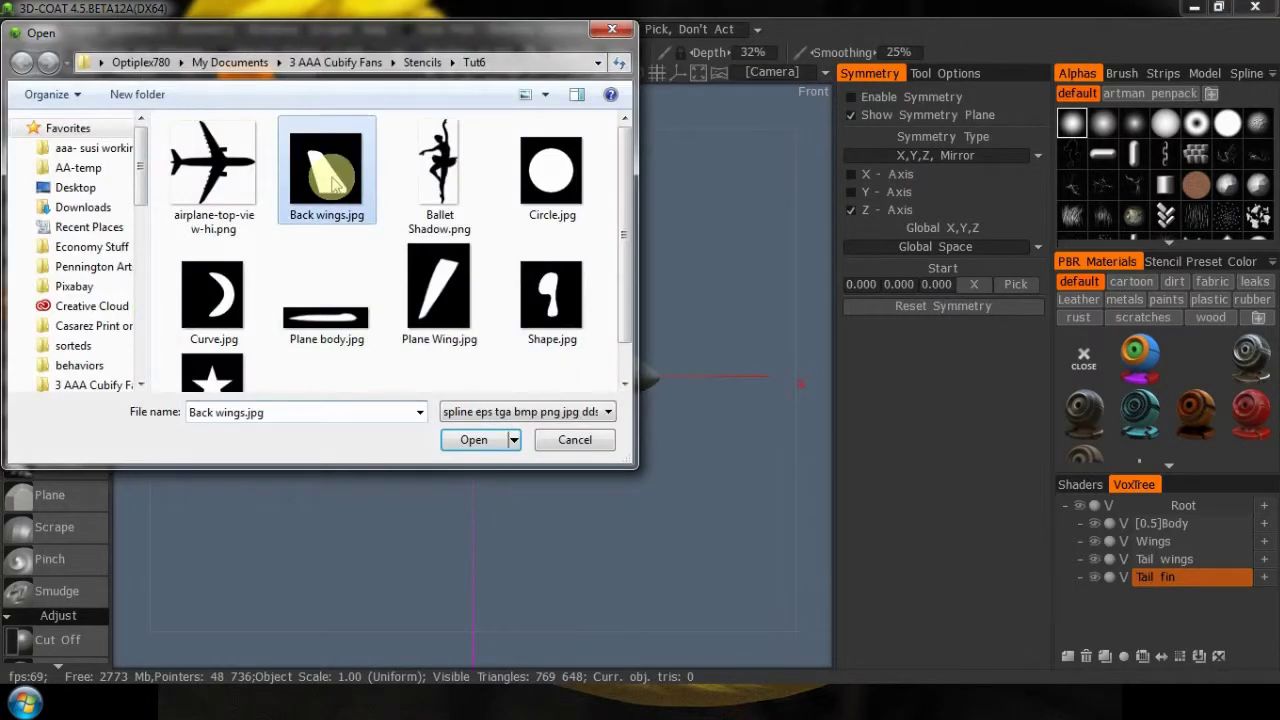
pyautogui.click(478, 440)
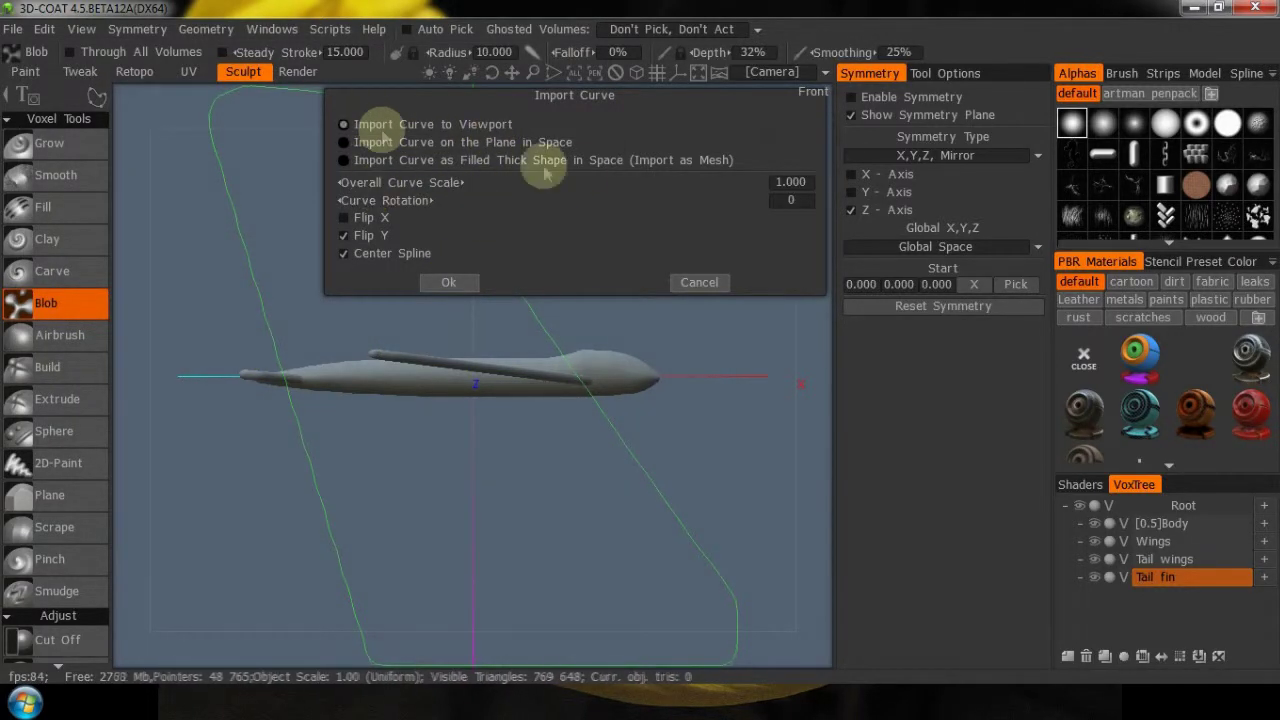
pyautogui.click(343, 160)
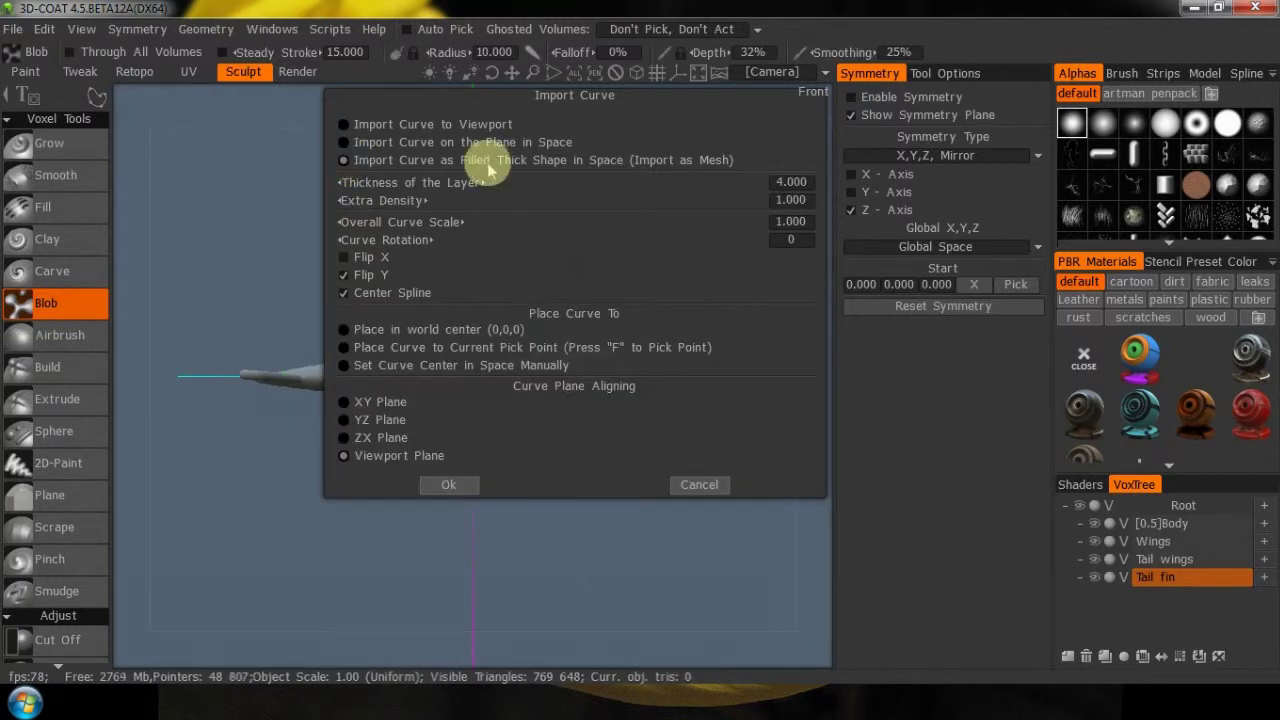
pyautogui.click(459, 486)
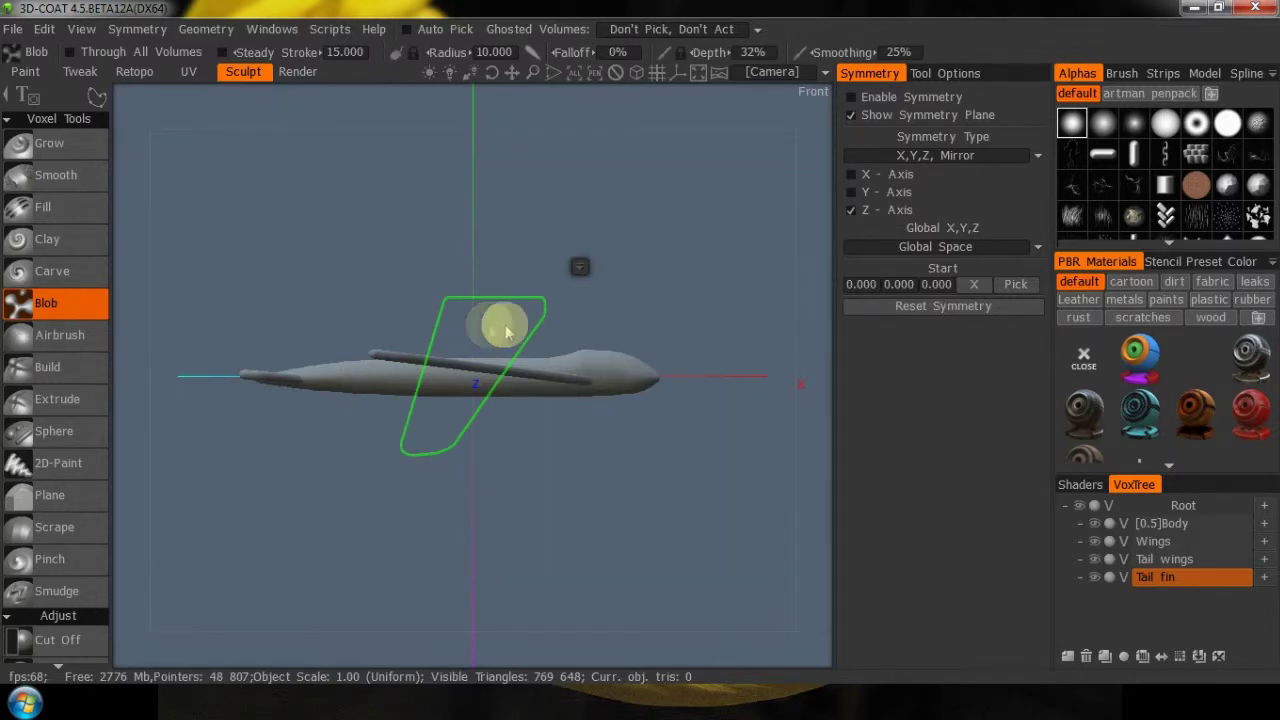
pyautogui.click(652, 330)
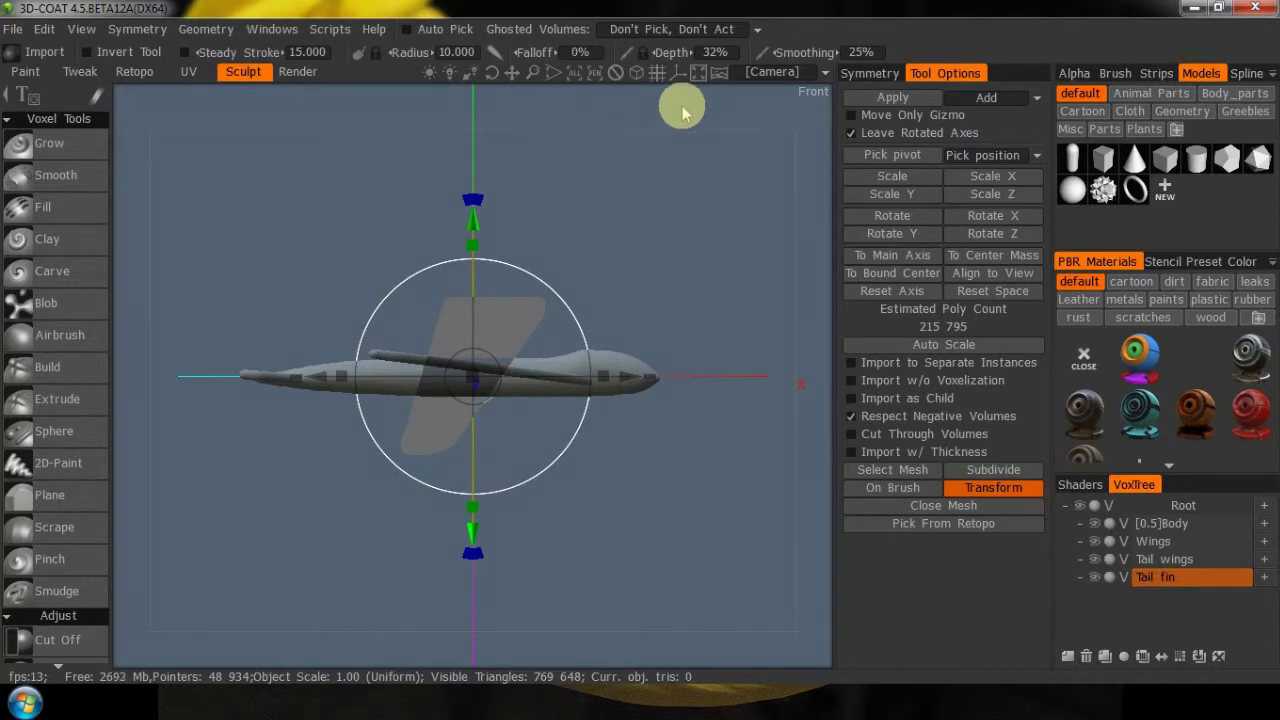
pyautogui.moveTo(684, 104); pyautogui.dragTo(697, 216)
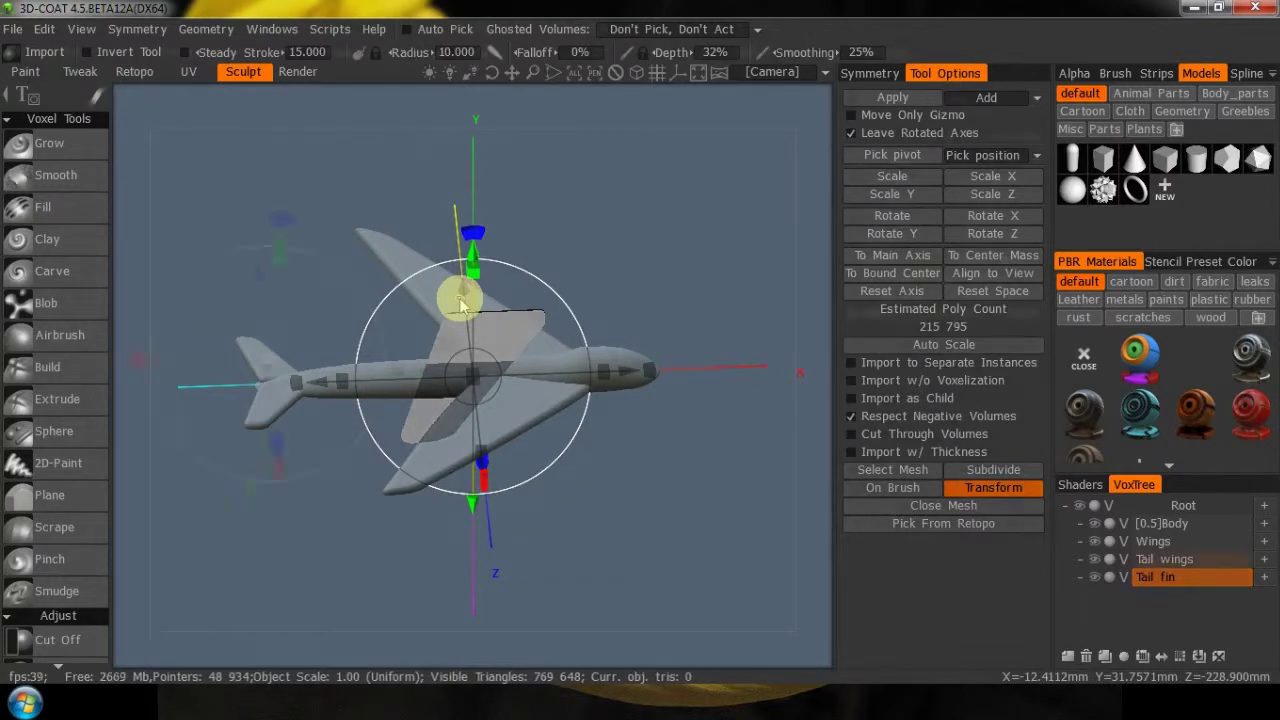
# Discard the imported mesh shape and the Tail fin volume, and return to the front view
pyautogui.press('Return')
pyautogui.press('KP_8')
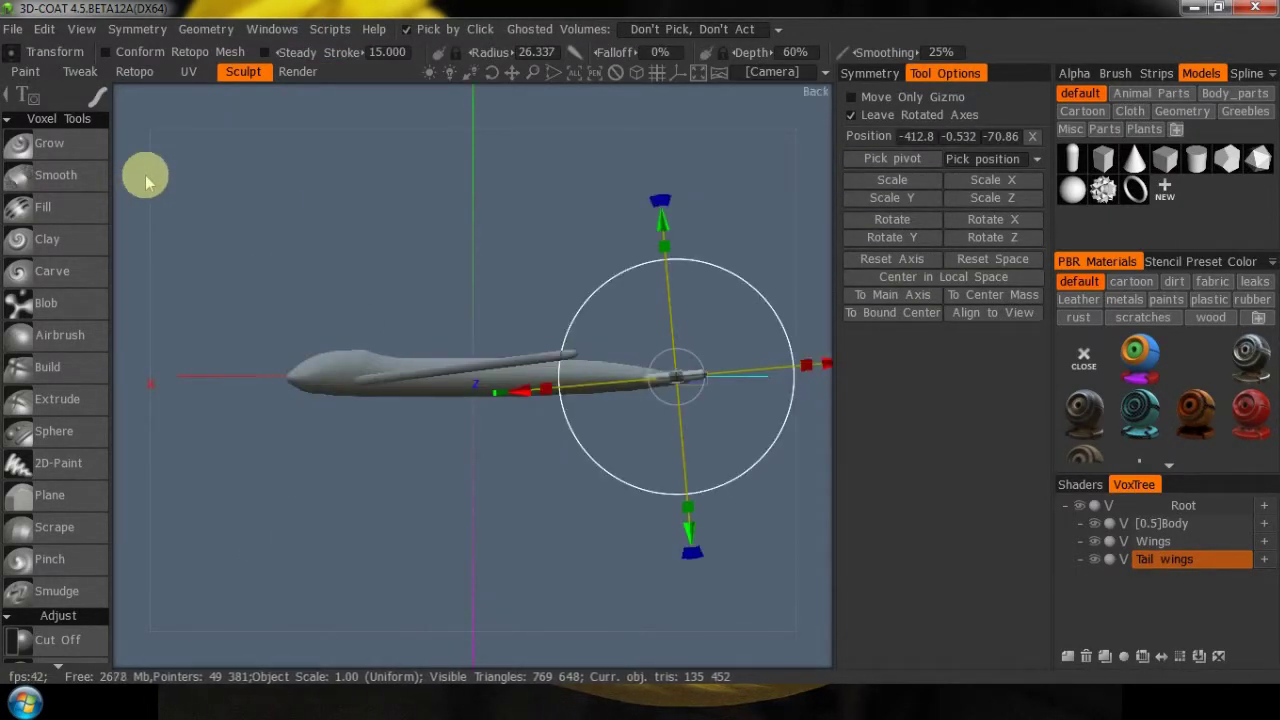
pyautogui.press('KP_1')
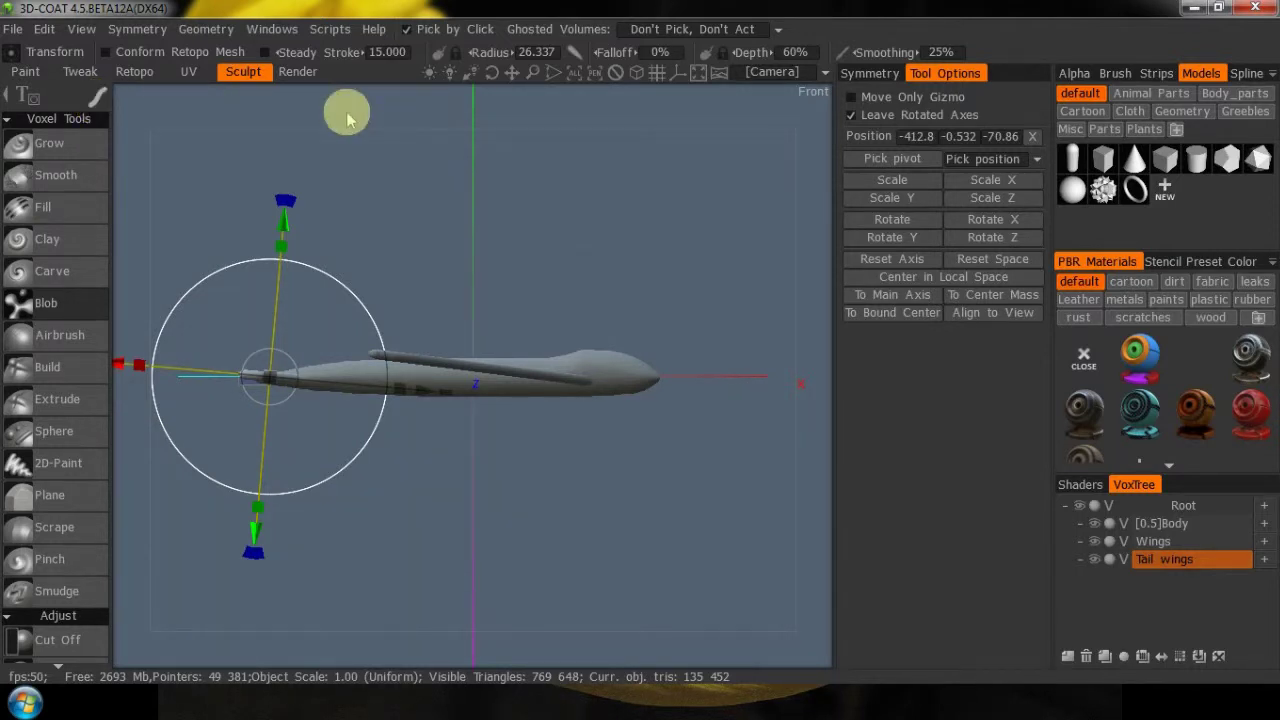
# Load the Back wings.jpg curve for the Blob tool and import it to the viewport with Flip Y and Center Spline enabled
pyautogui.press('Return')
pyautogui.moveTo(99, 93)
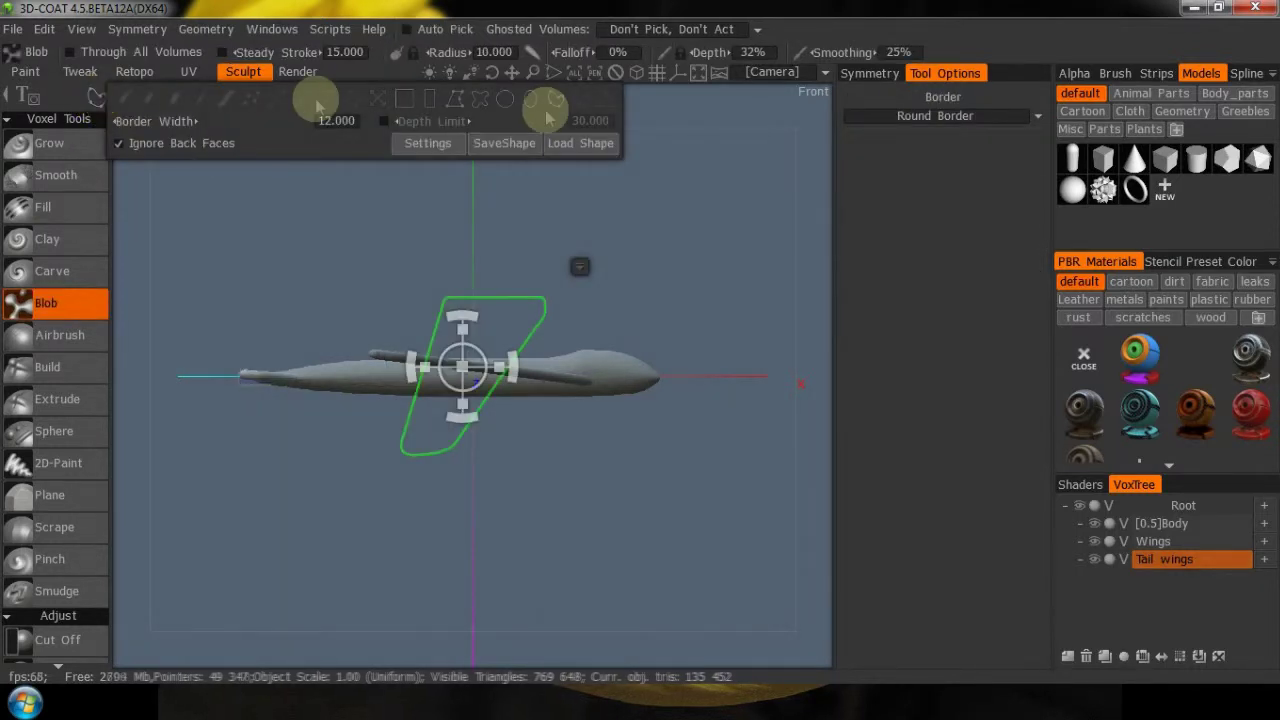
pyautogui.click(566, 146)
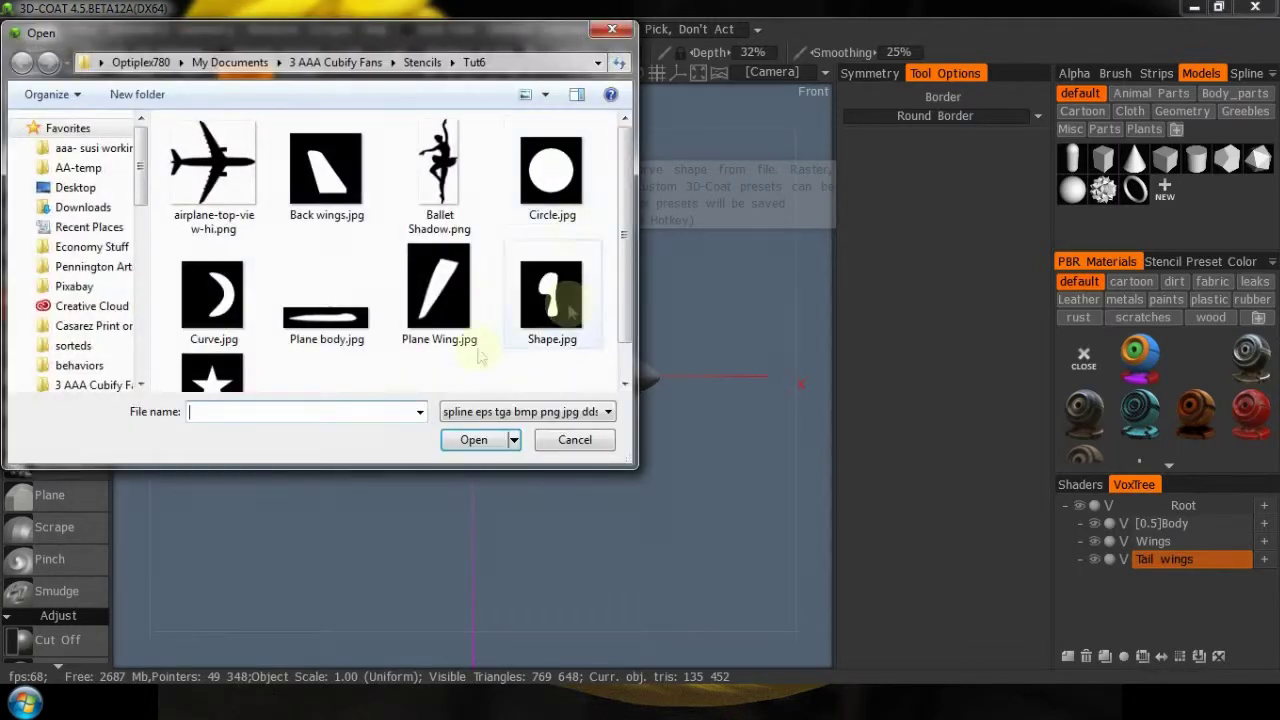
pyautogui.click(333, 172)
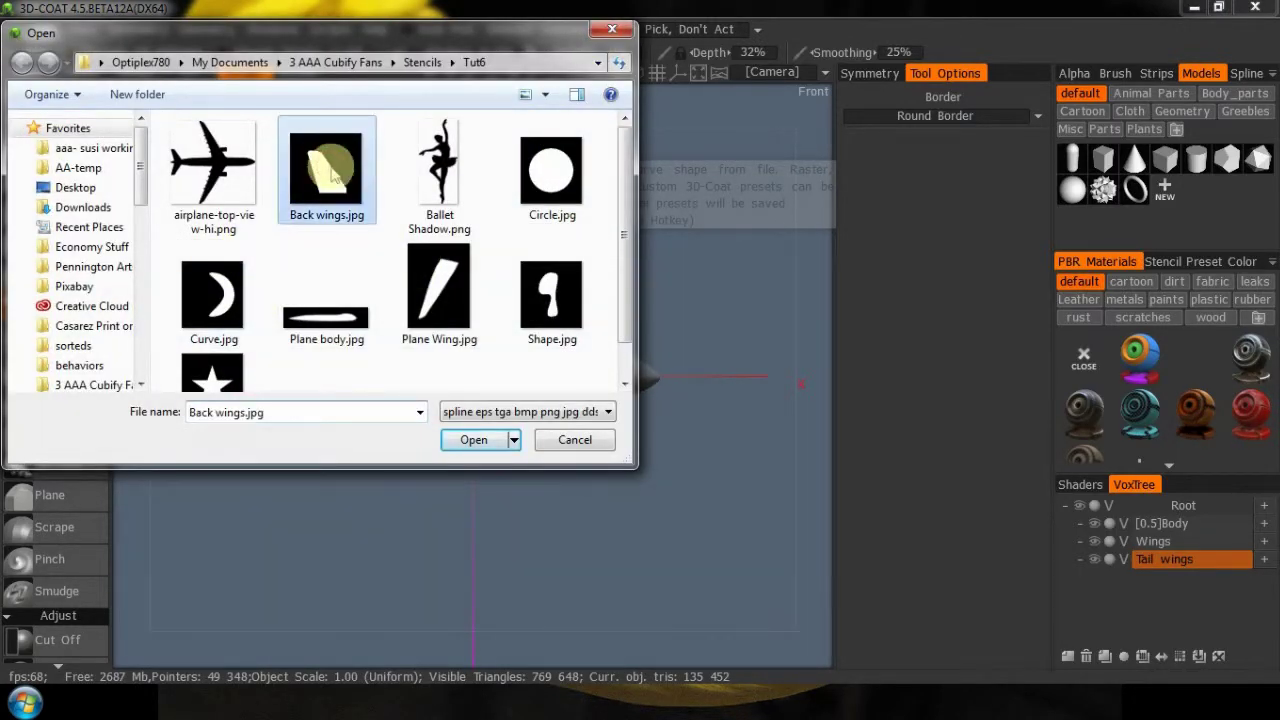
pyautogui.click(478, 440)
pyautogui.moveTo(427, 94); pyautogui.dragTo(725, 117)
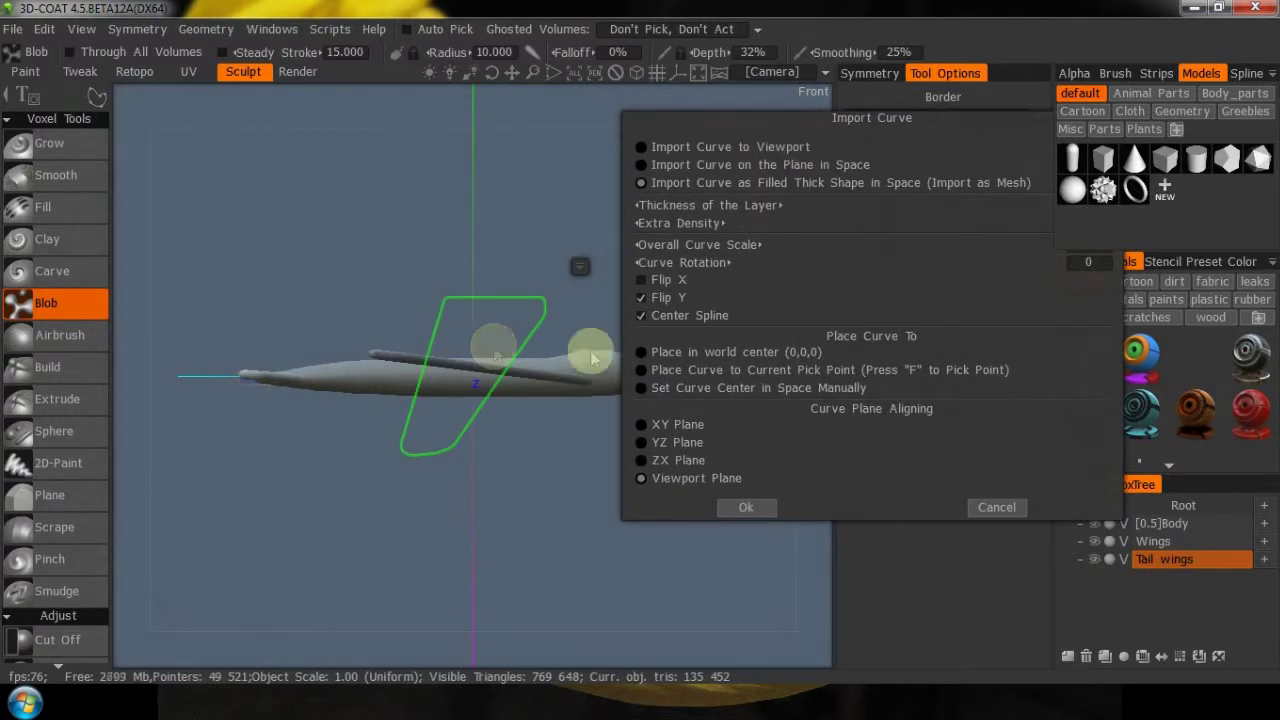
pyautogui.click(642, 297)
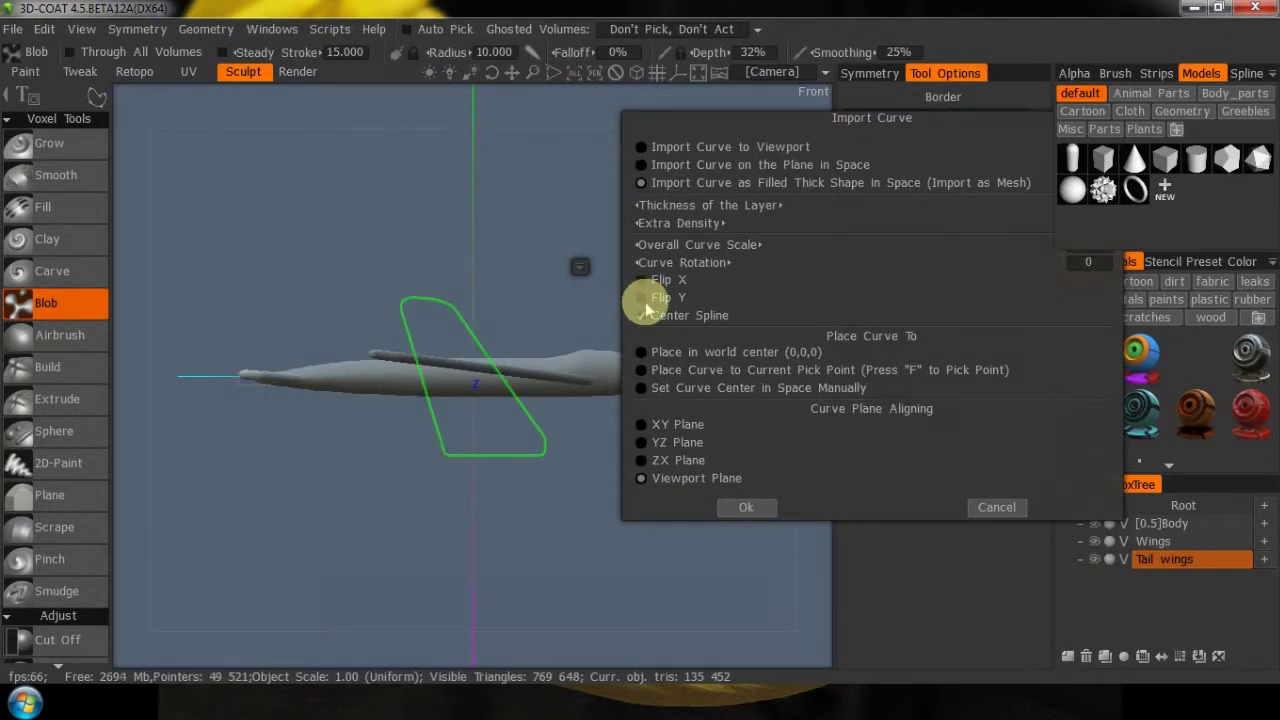
pyautogui.click(747, 509)
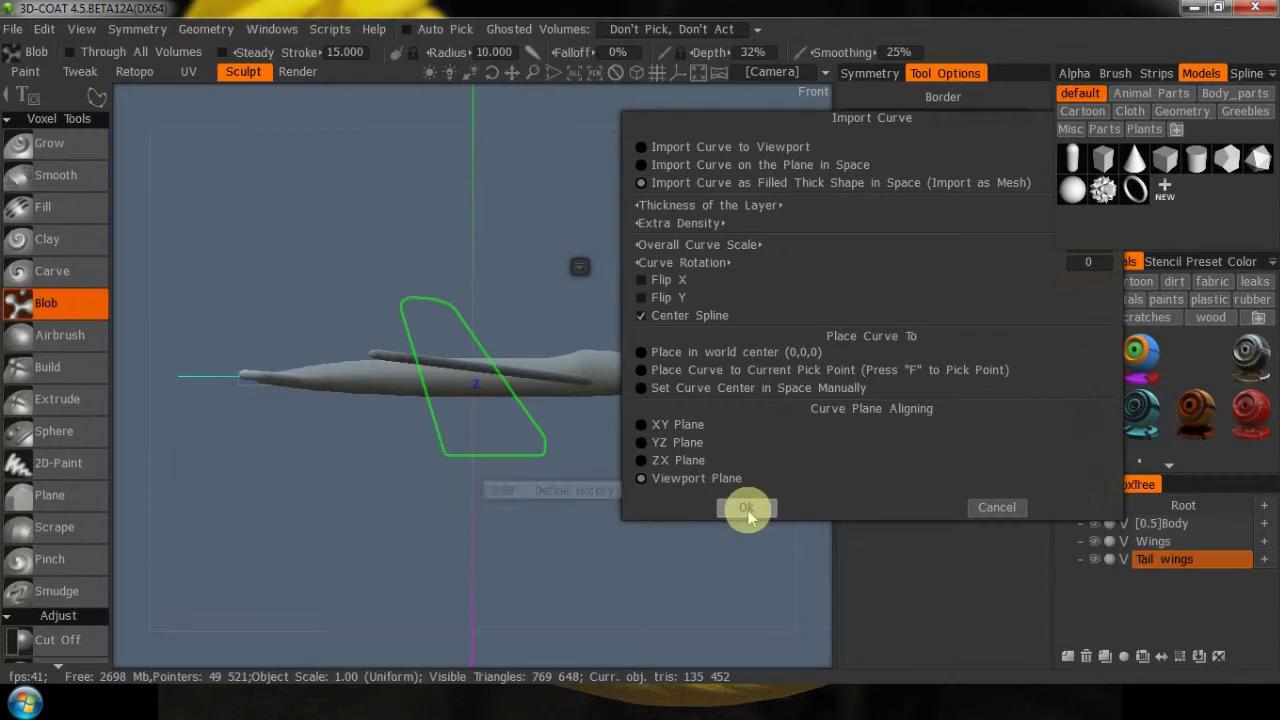
pyautogui.click(641, 148)
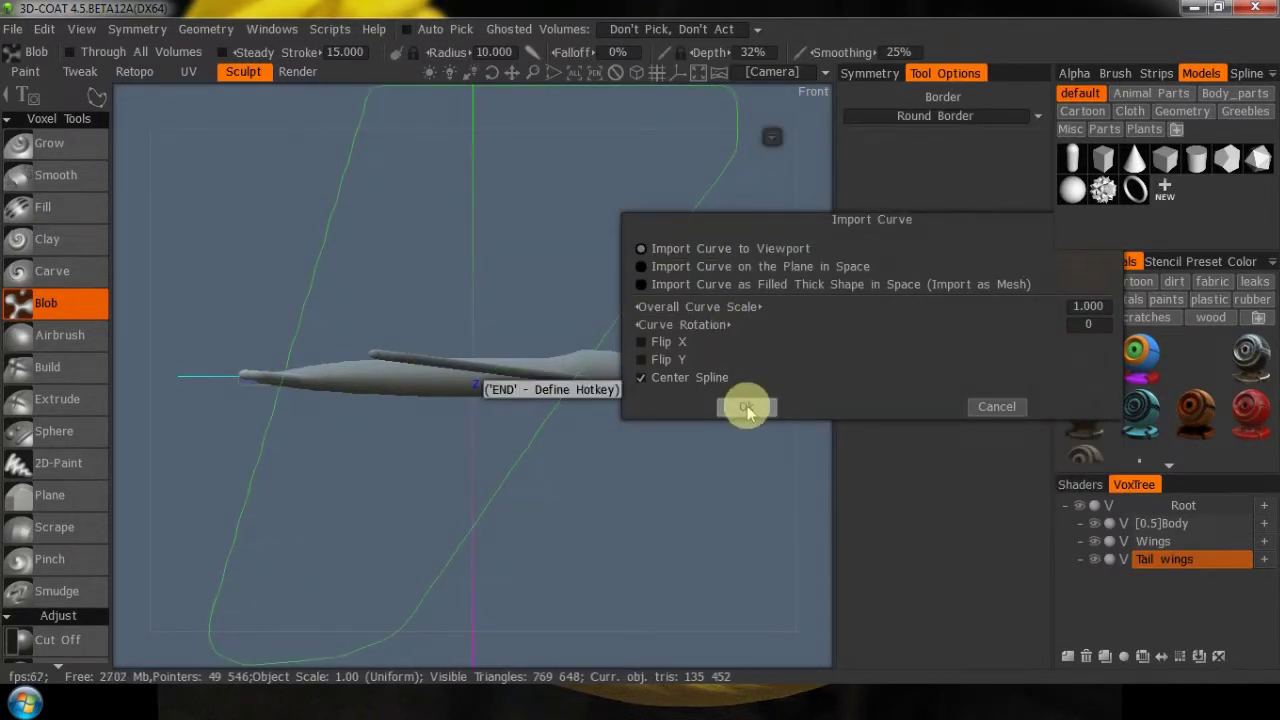
pyautogui.click(650, 360)
pyautogui.click(747, 407)
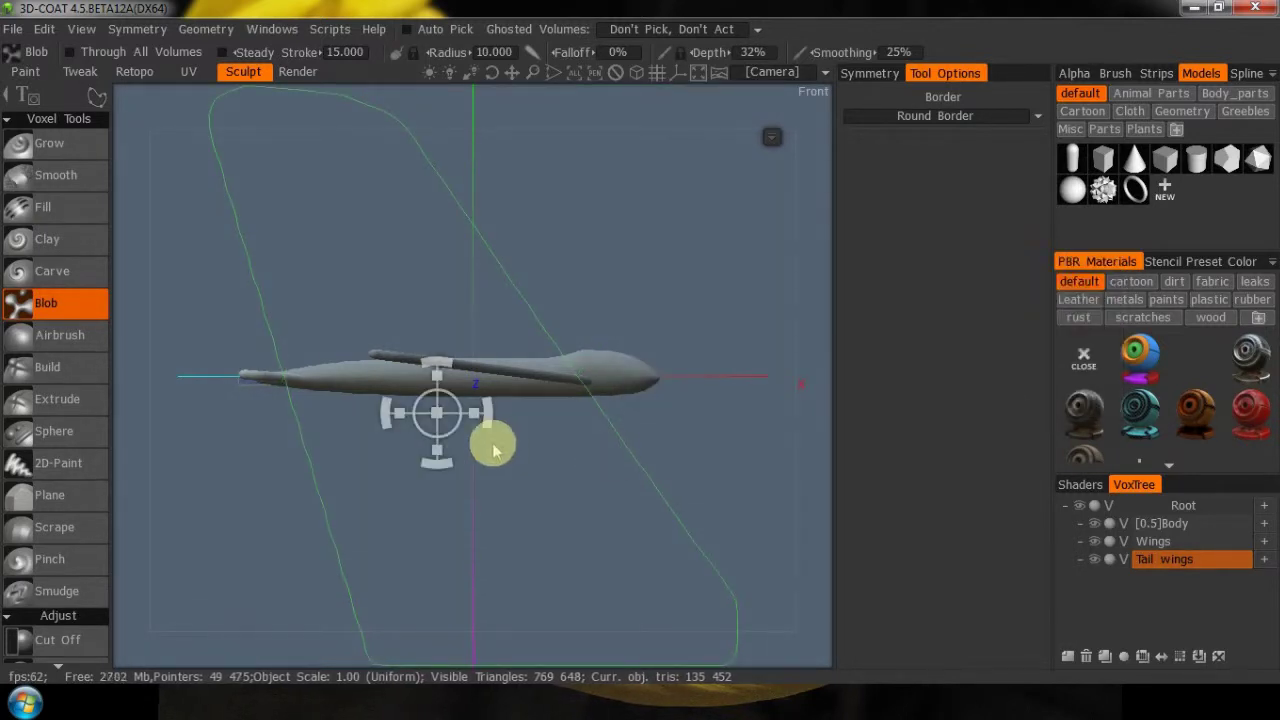
# Scale the imported curve down over the rear of the body and apply it with Blob in a new Tail Fin volume, symmetry off
pyautogui.moveTo(434, 413); pyautogui.dragTo(245, 400)
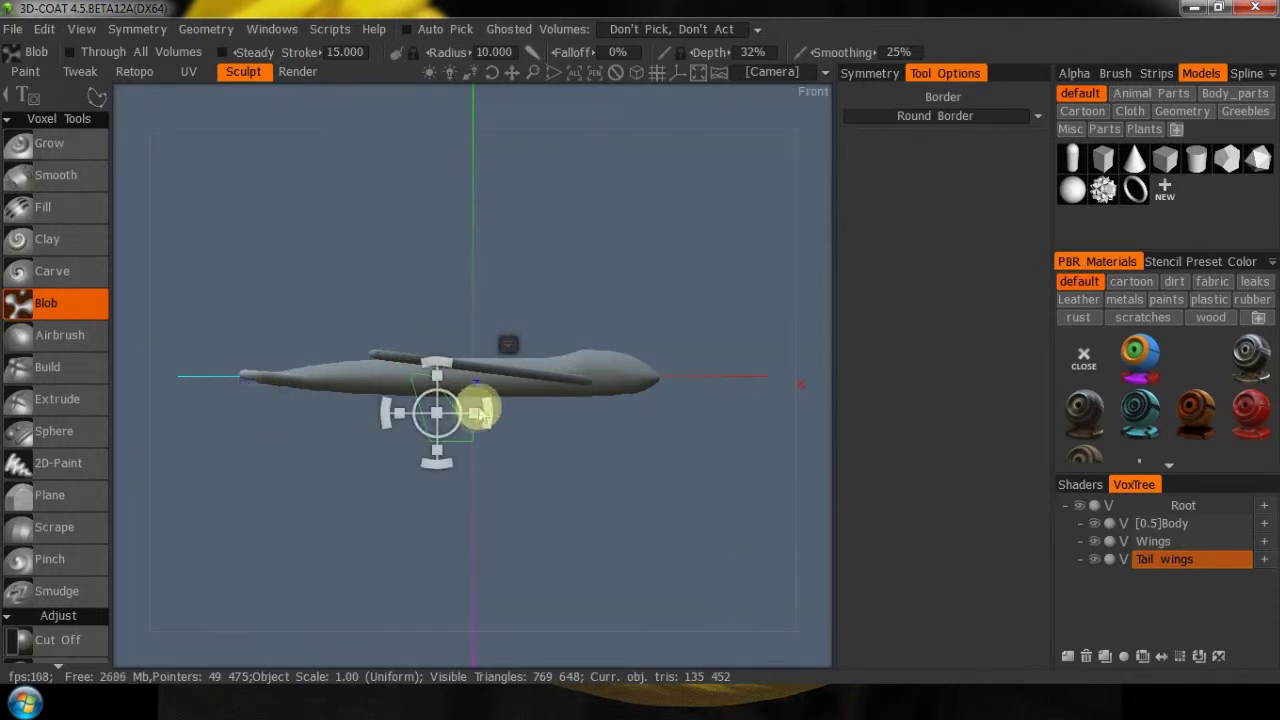
pyautogui.moveTo(447, 425); pyautogui.dragTo(294, 375)
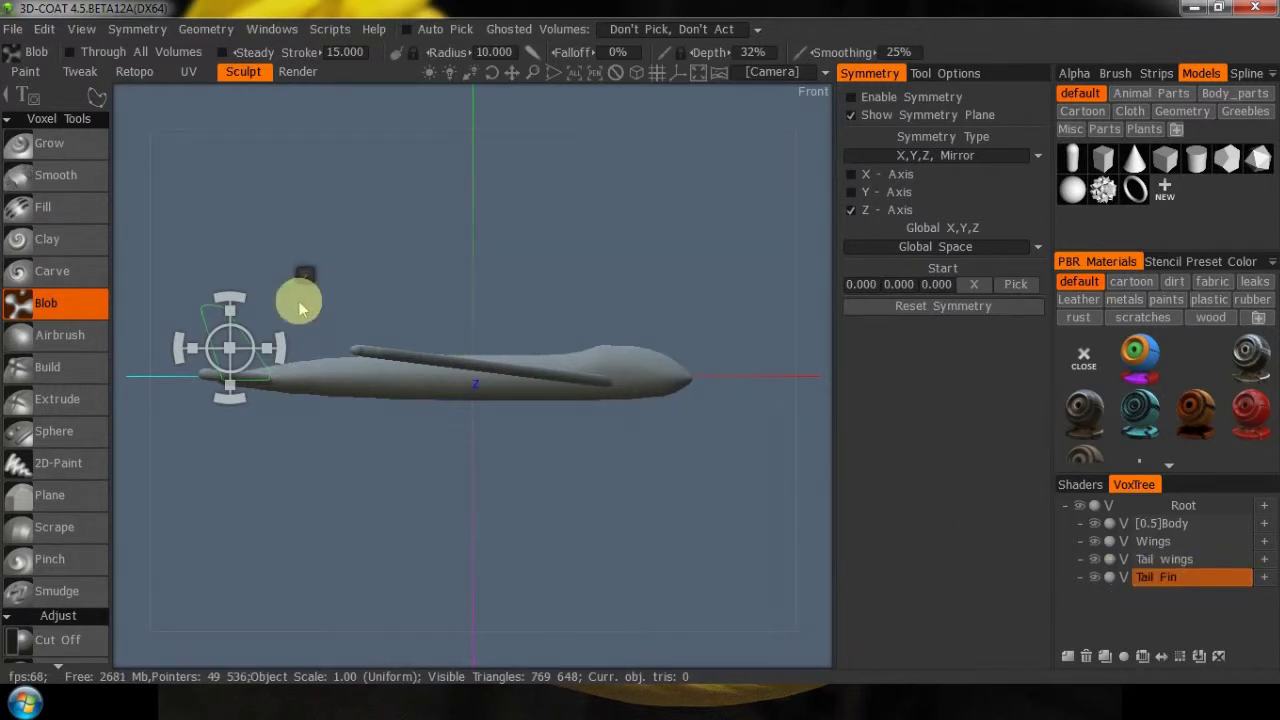
pyautogui.press('Return')
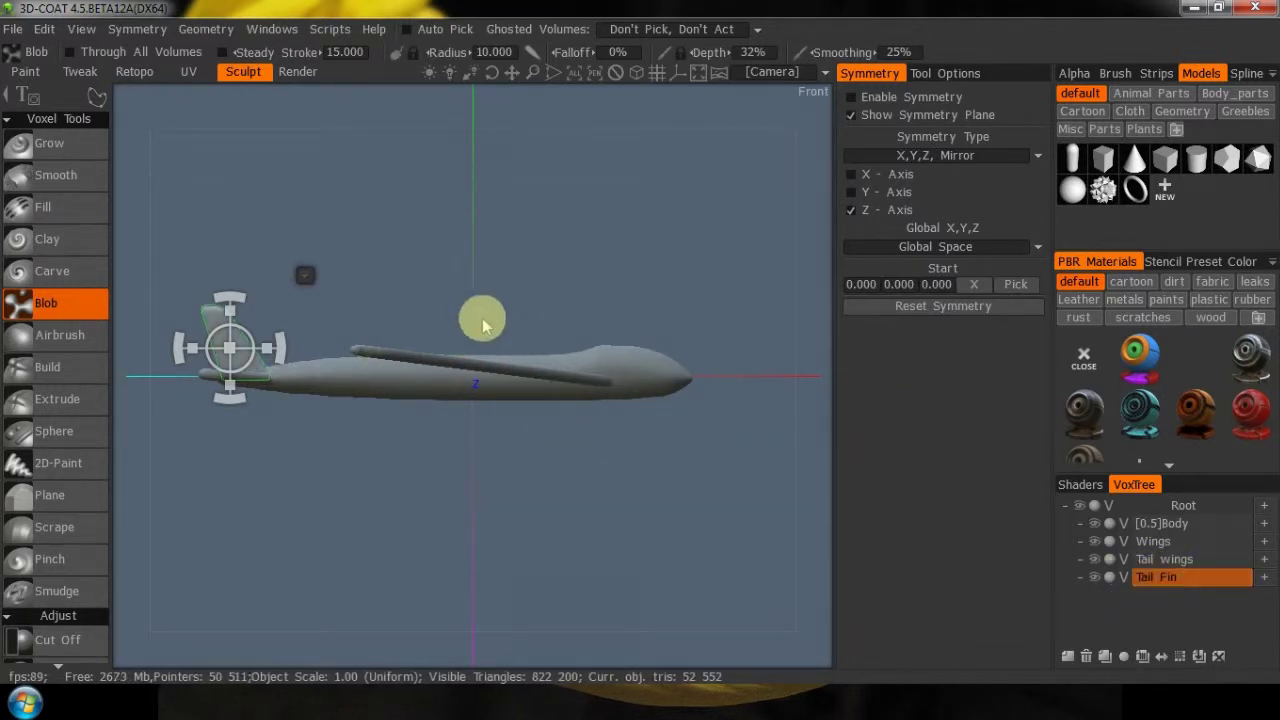
# Activate Transform on the Tail Fin volume in the top view
pyautogui.moveTo(531, 109); pyautogui.dragTo(297, 346)
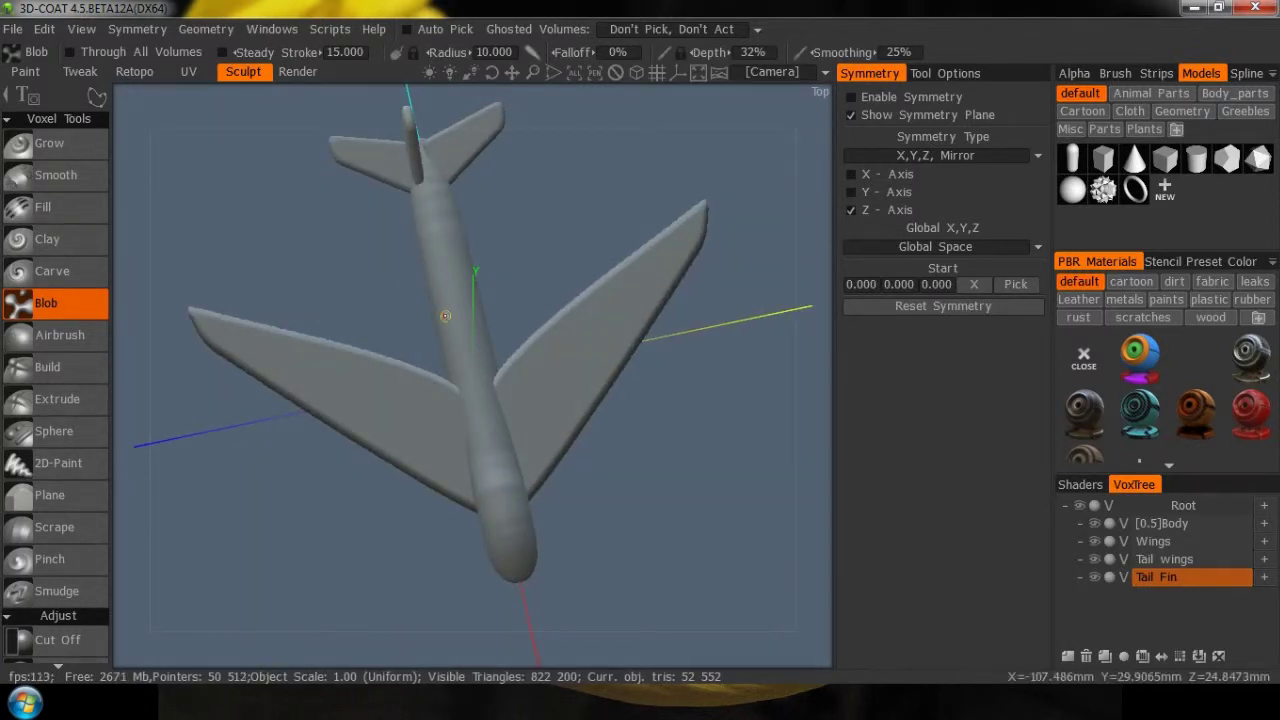
pyautogui.click(674, 350)
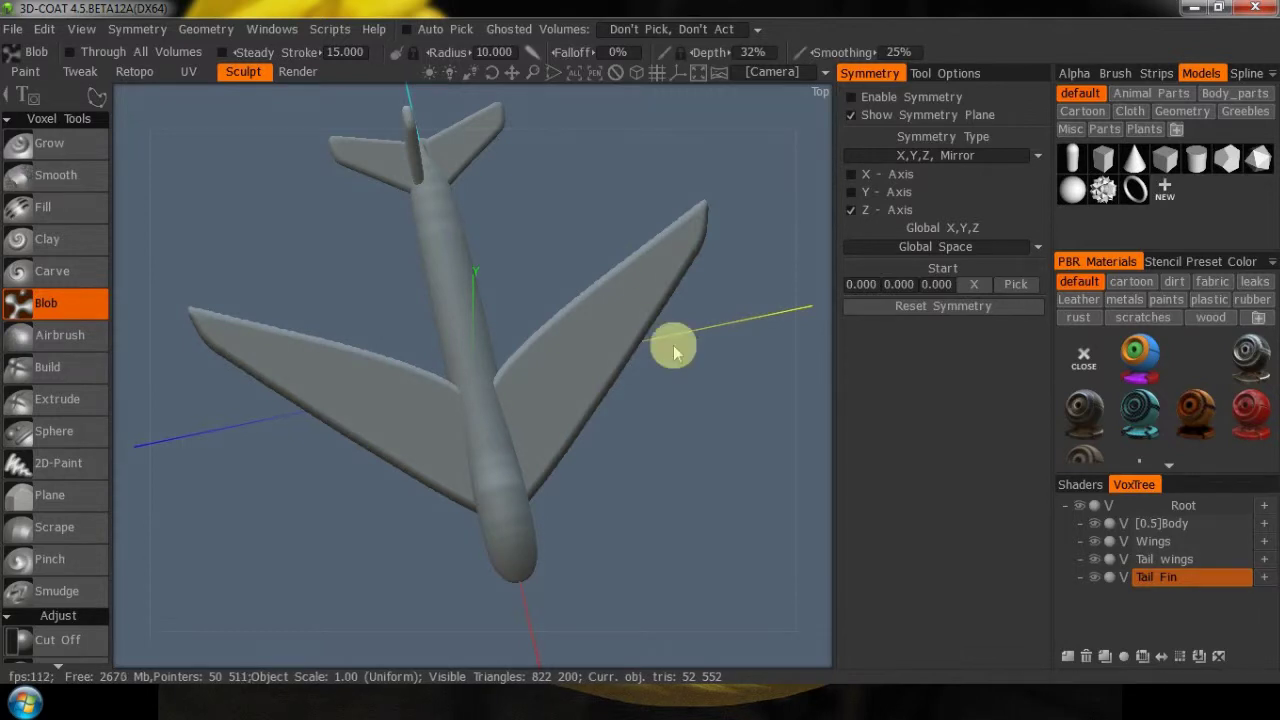
pyautogui.moveTo(674, 350); pyautogui.dragTo(523, 324)
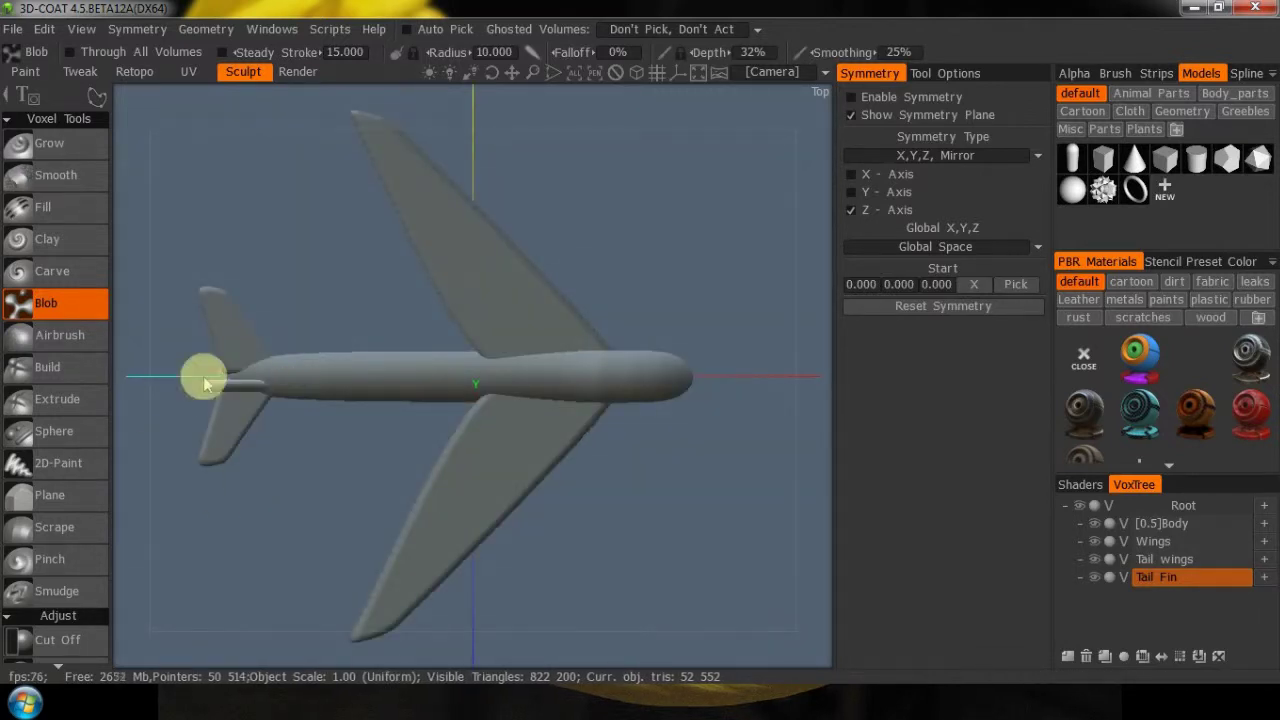
pyautogui.press('space')
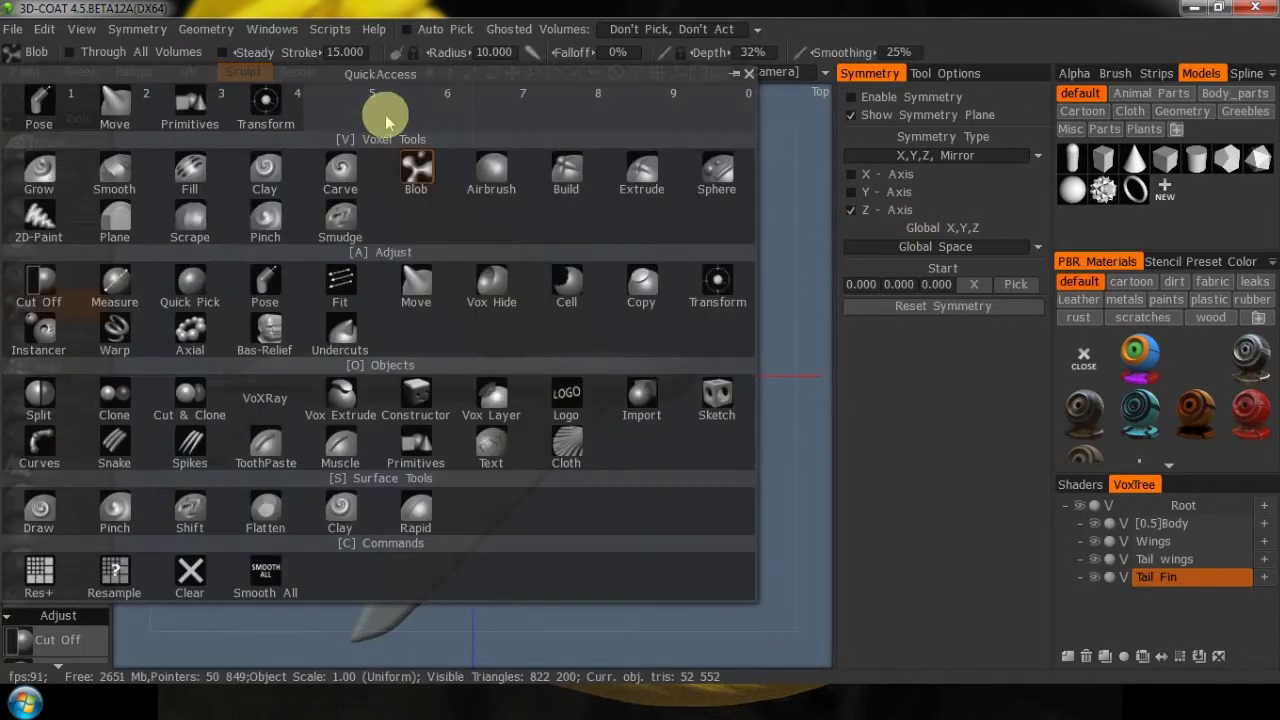
pyautogui.click(270, 100)
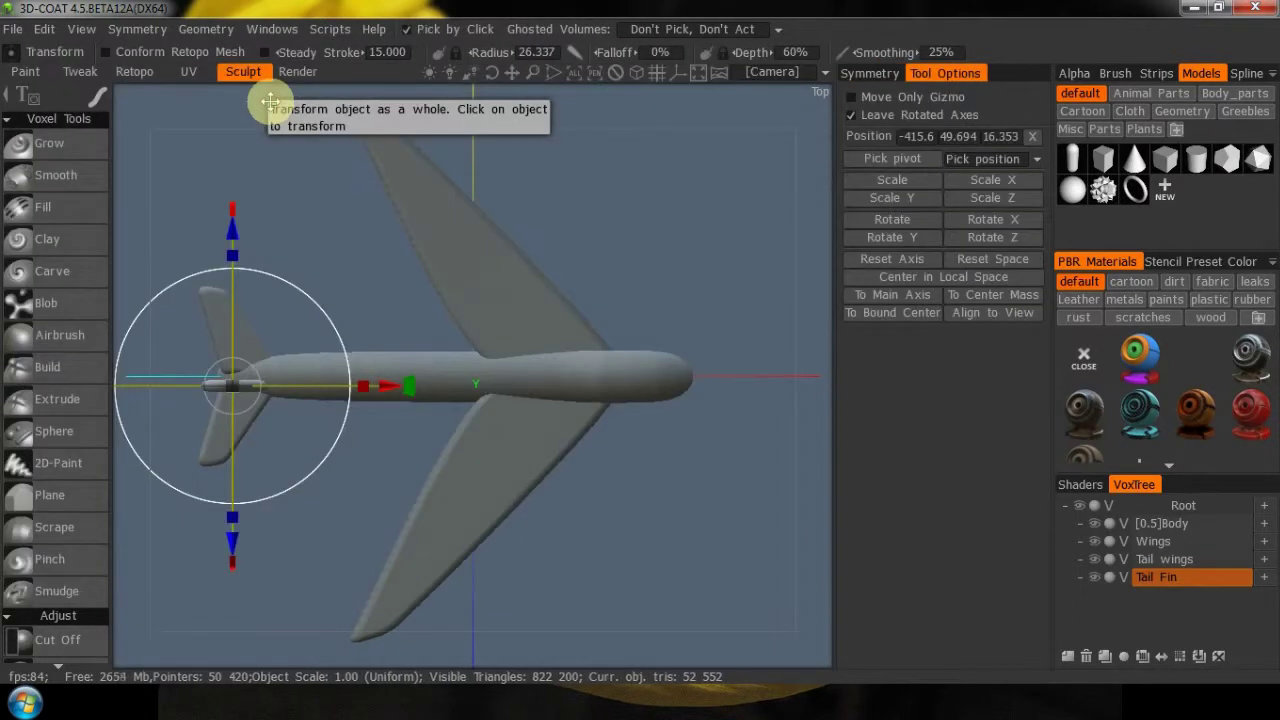
# Try nudging the tail fin sideways along the Z axis with the Transform gizmo
pyautogui.moveTo(231, 542); pyautogui.dragTo(244, 554)
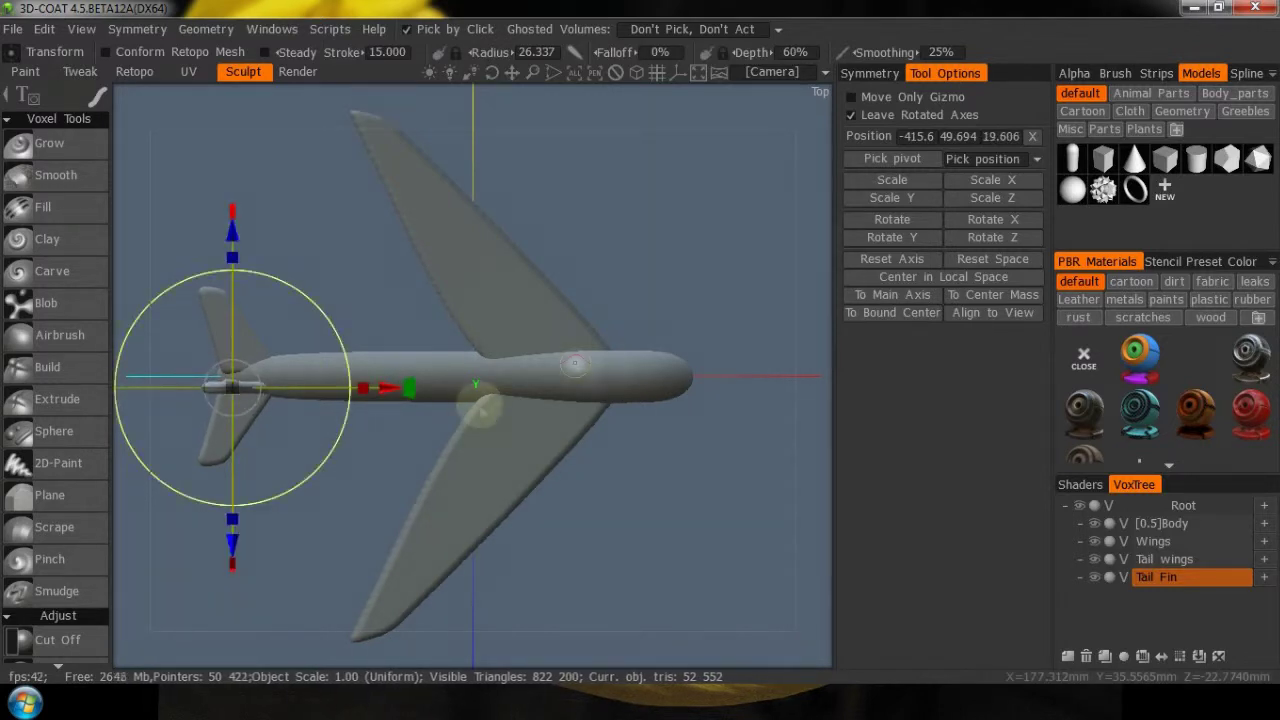
pyautogui.click(1003, 137)
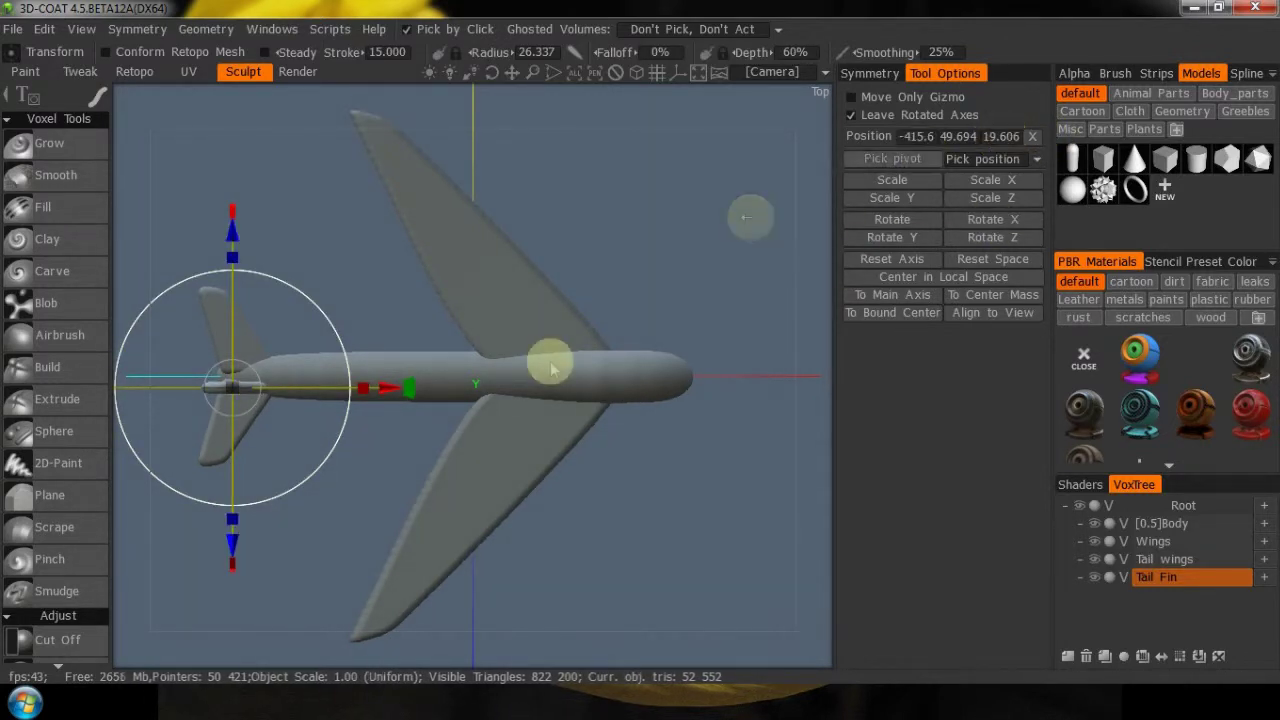
pyautogui.moveTo(233, 541)
pyautogui.mouseDown()
pyautogui.moveTo(247, 563)
pyautogui.moveTo(232, 546)
pyautogui.mouseUp()
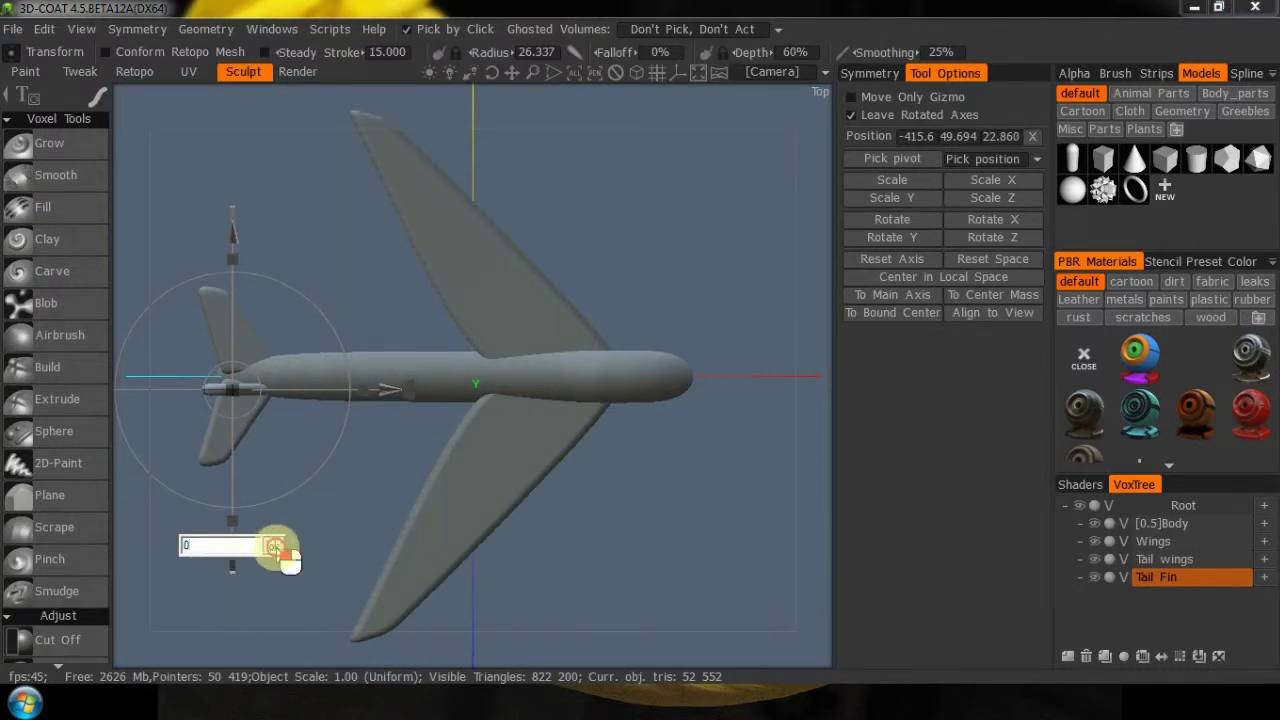
pyautogui.click(274, 546)
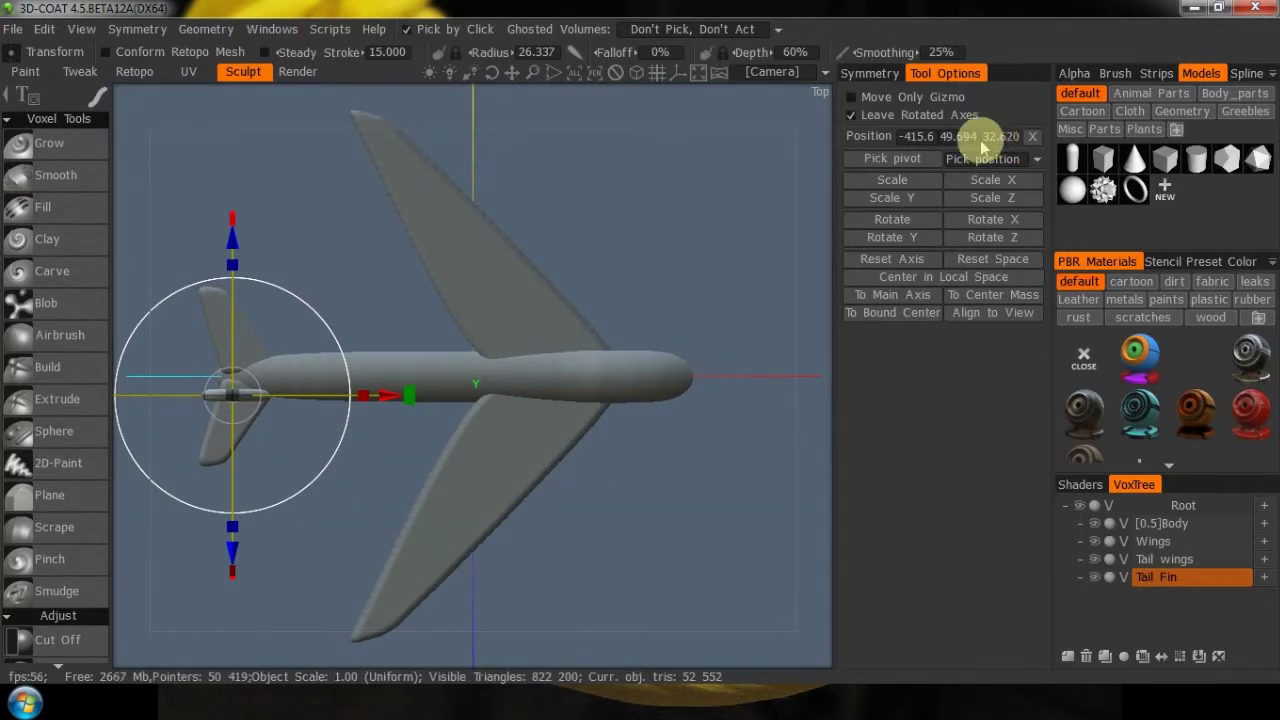
pyautogui.moveTo(238, 560); pyautogui.dragTo(244, 558)
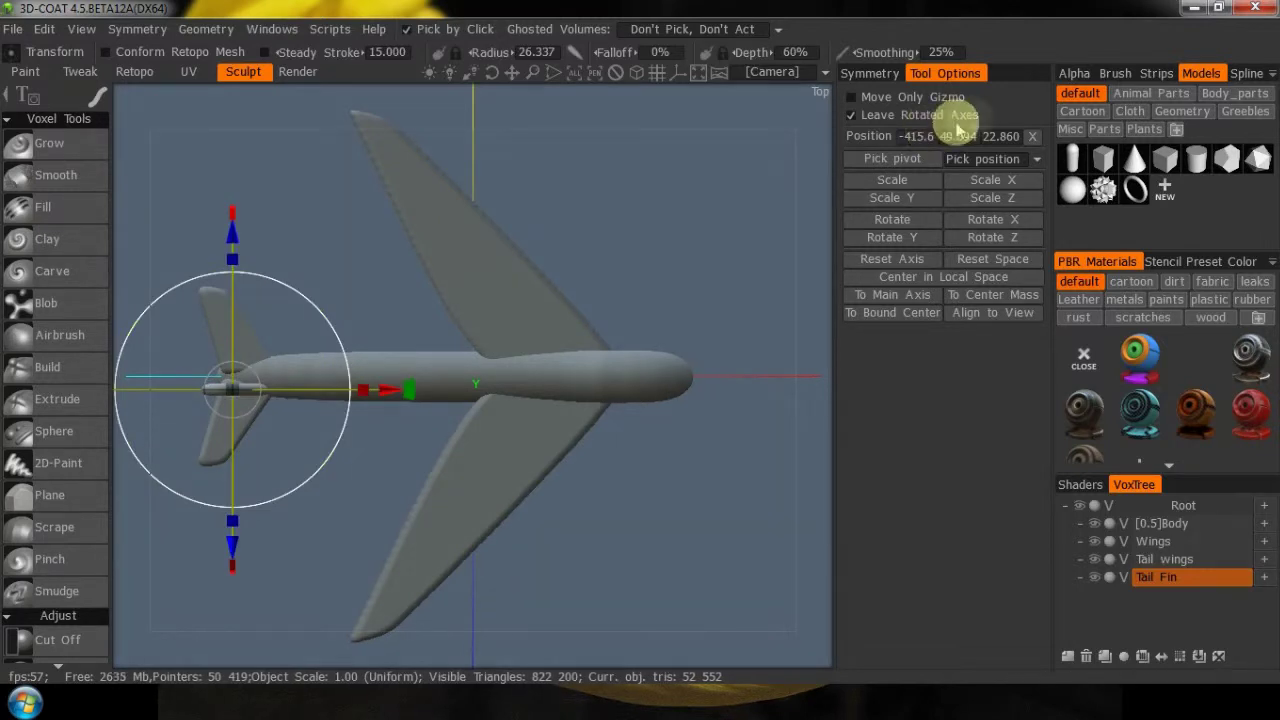
# Set the tail fin's Z position to 0 to center it on the body
pyautogui.click(996, 138)
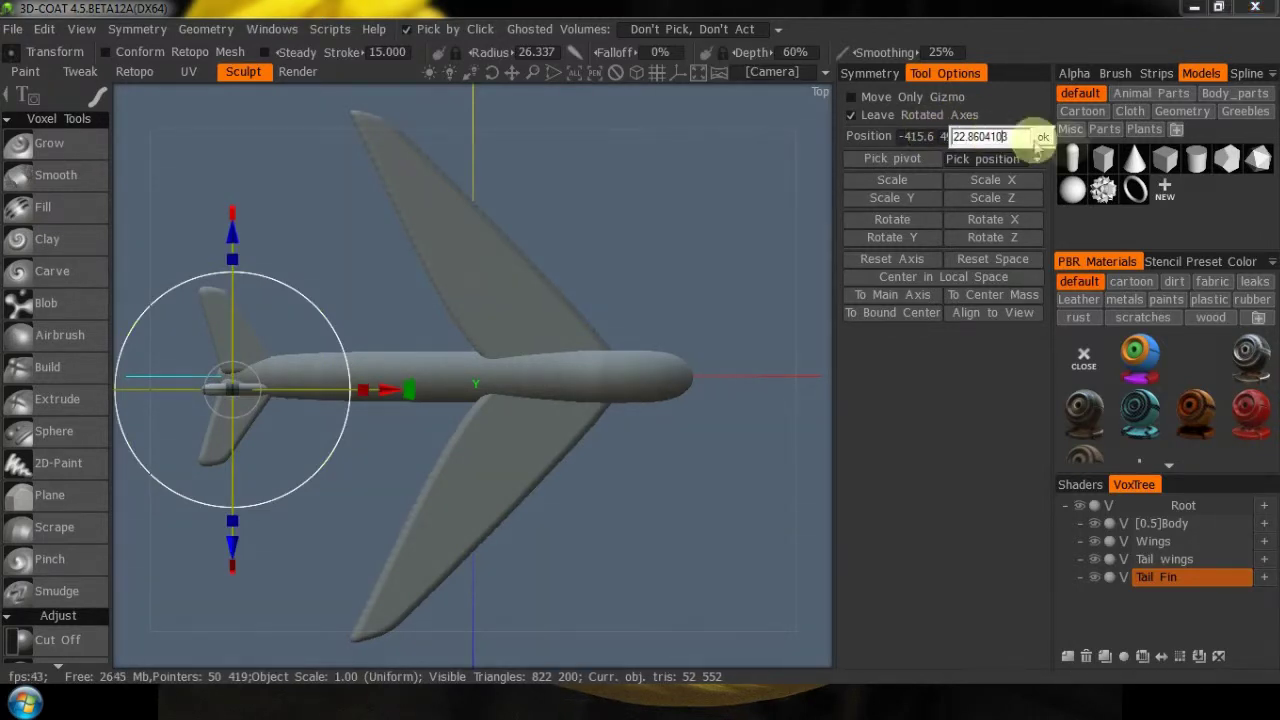
pyautogui.write('0')
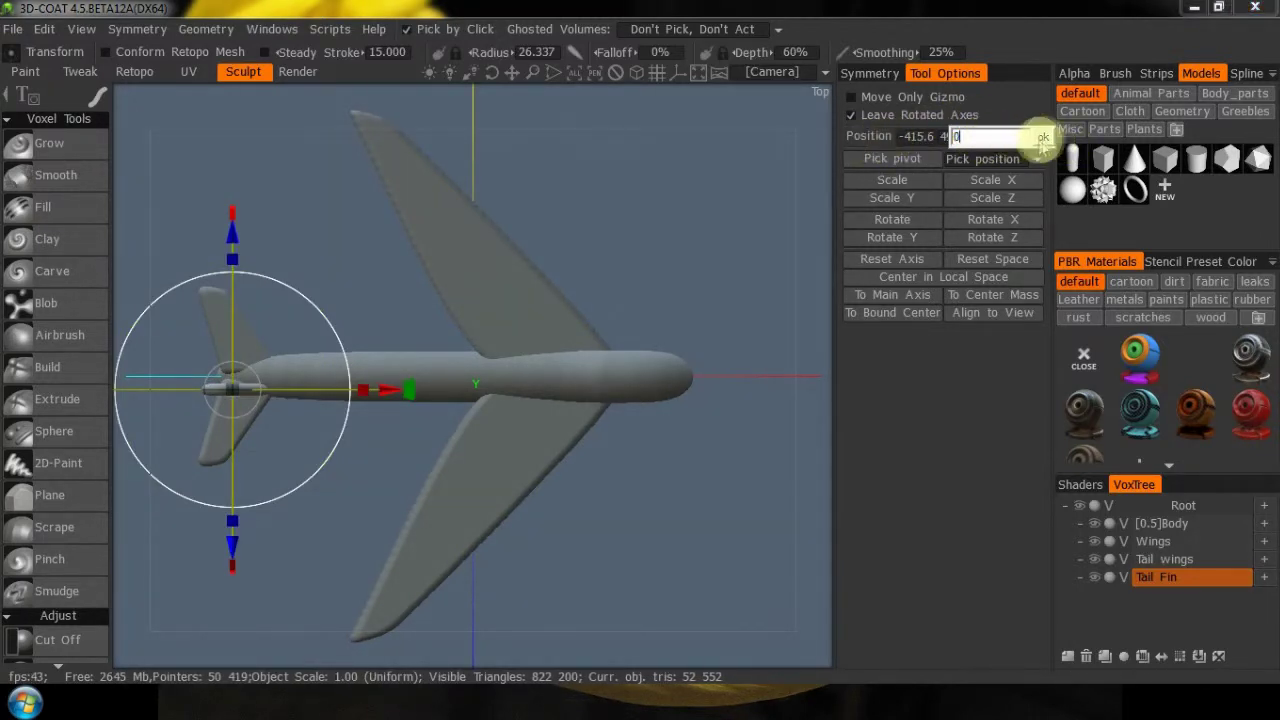
pyautogui.click(1043, 136)
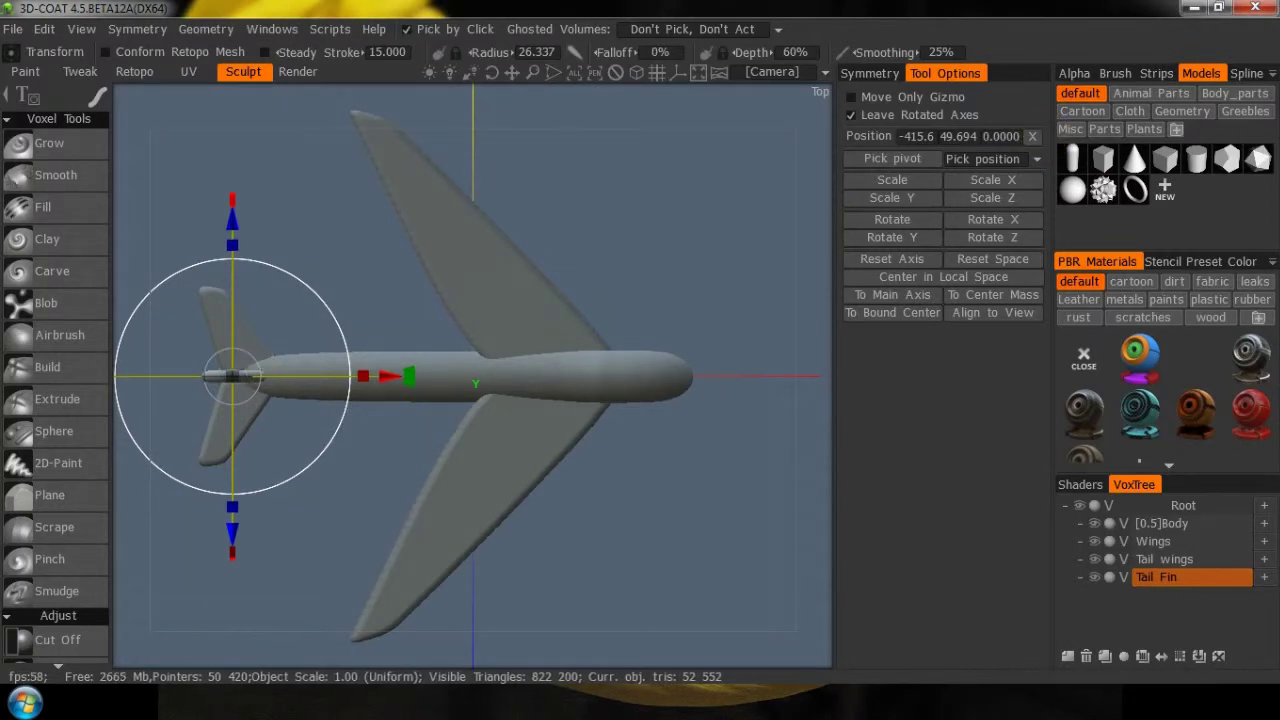
pyautogui.moveTo(700, 650); pyautogui.dragTo(289, 423)
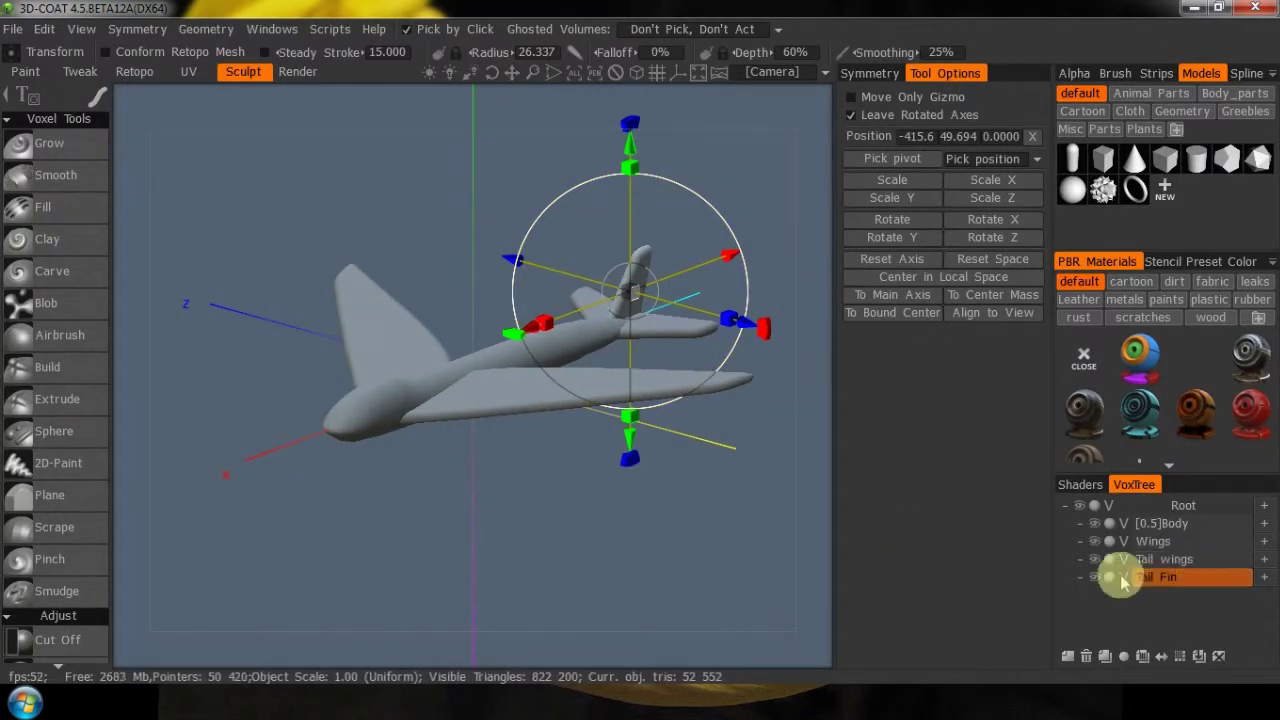
pyautogui.moveTo(371, 663); pyautogui.dragTo(669, 651)
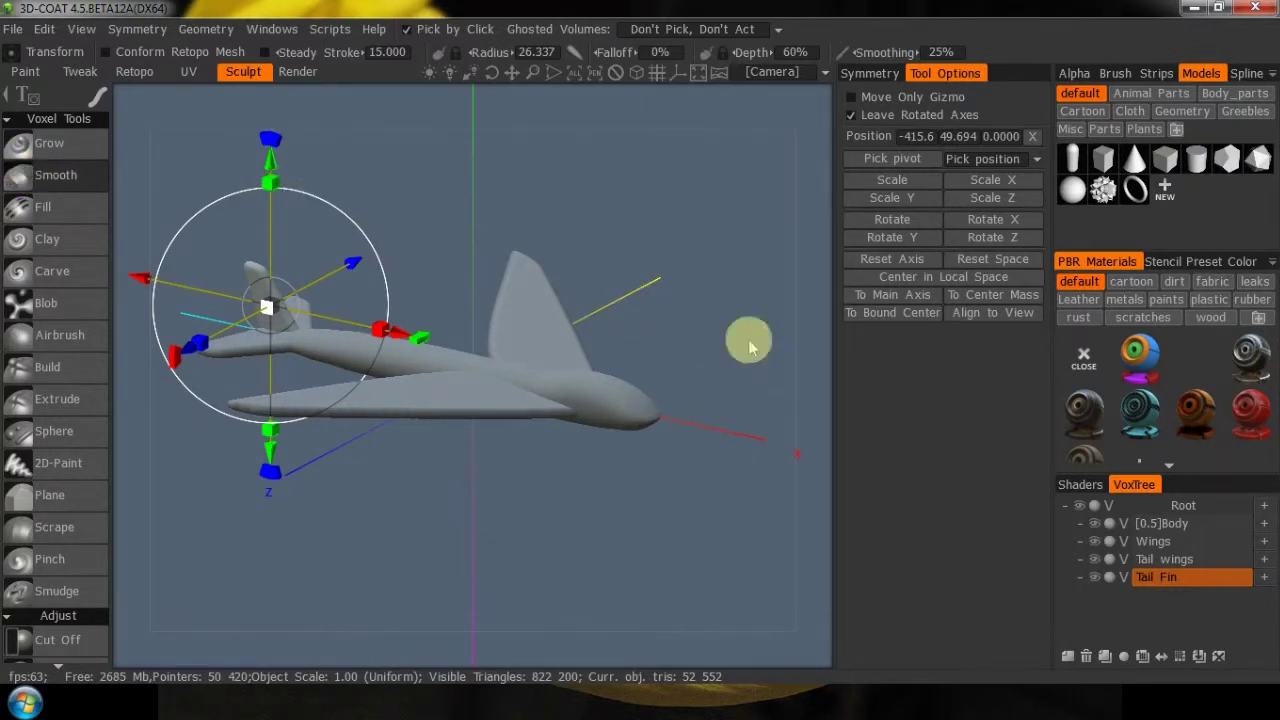
pyautogui.click(55, 175)
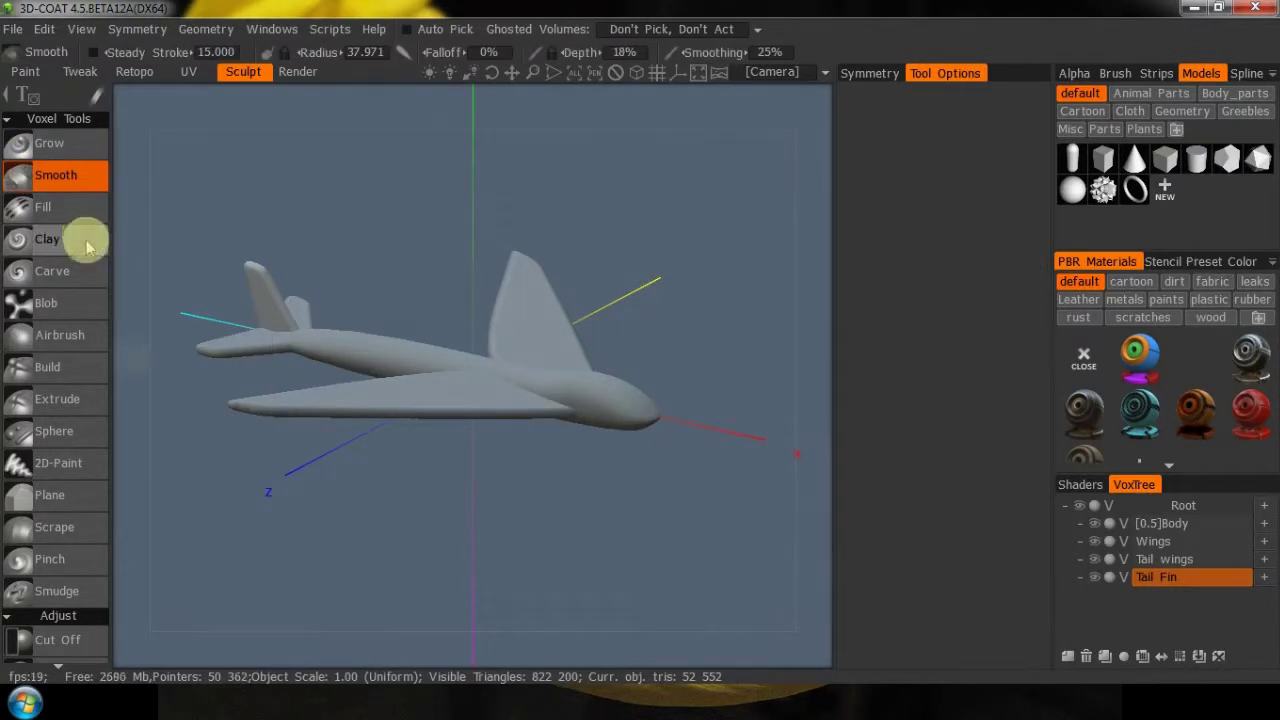
pyautogui.moveTo(500, 114); pyautogui.dragTo(526, 167)
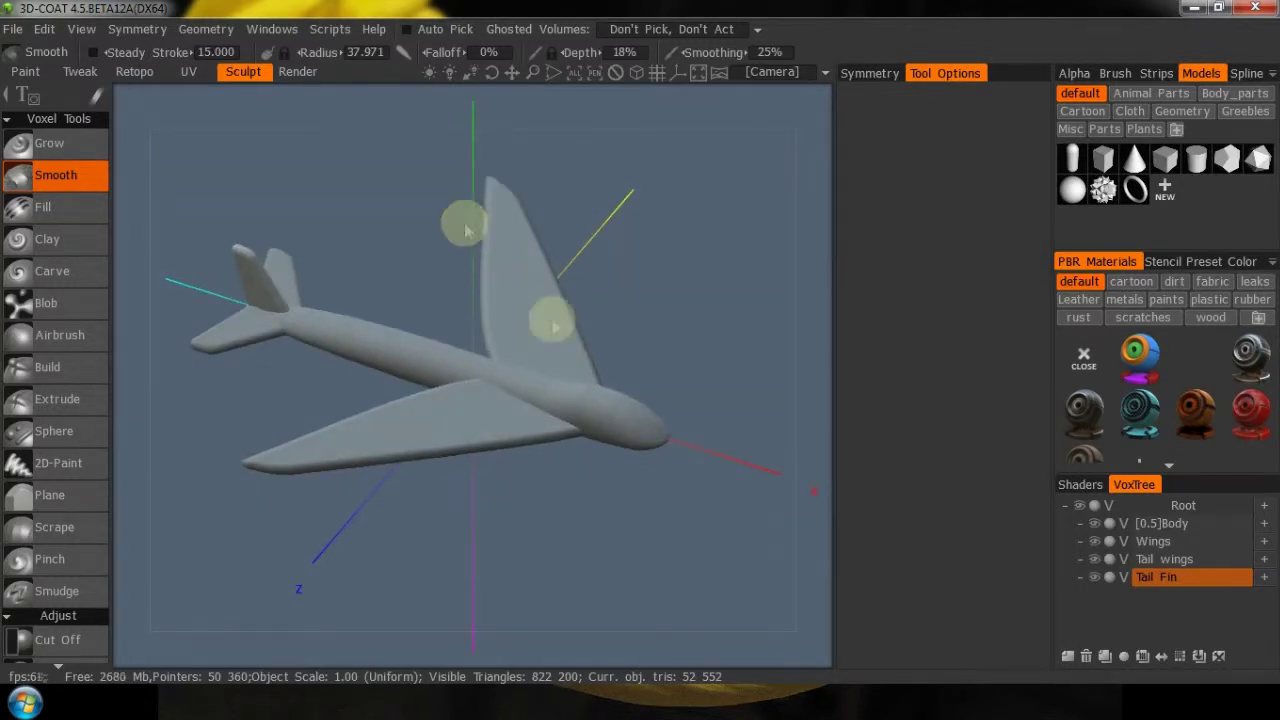
pyautogui.press('KP_2')
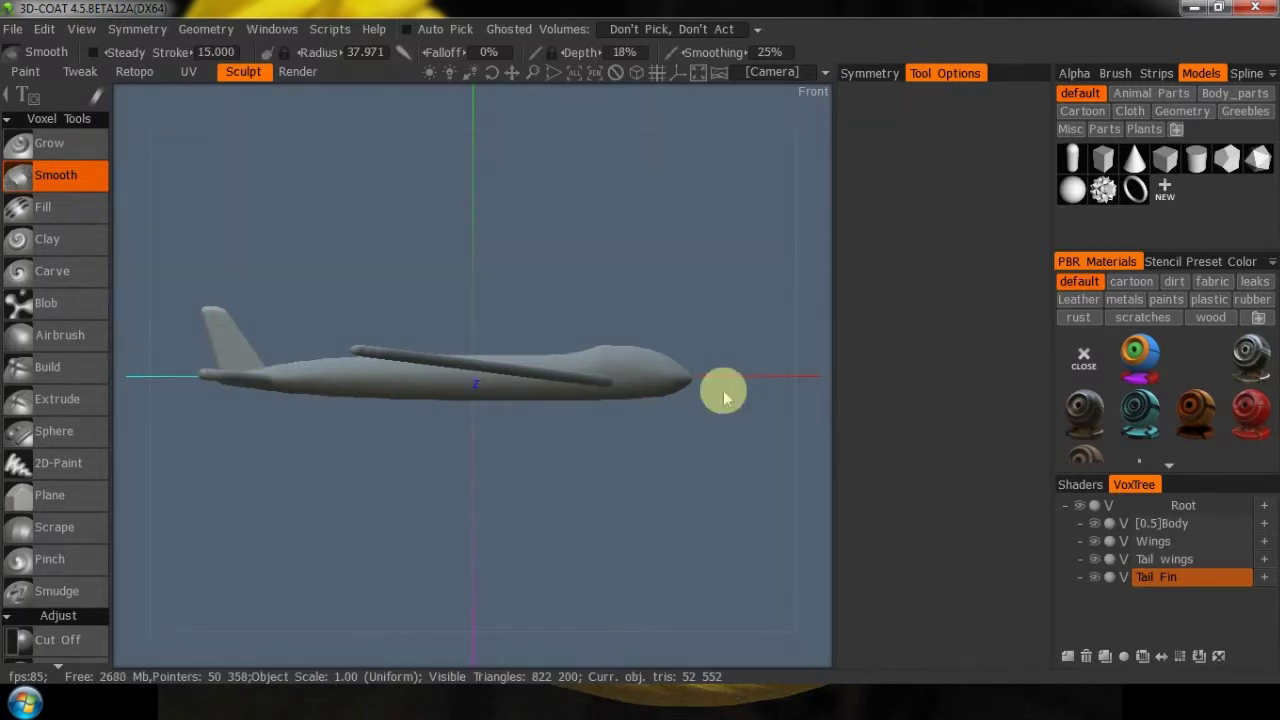
# Activate Transform on the Body volume in the top view
pyautogui.click(1170, 523)
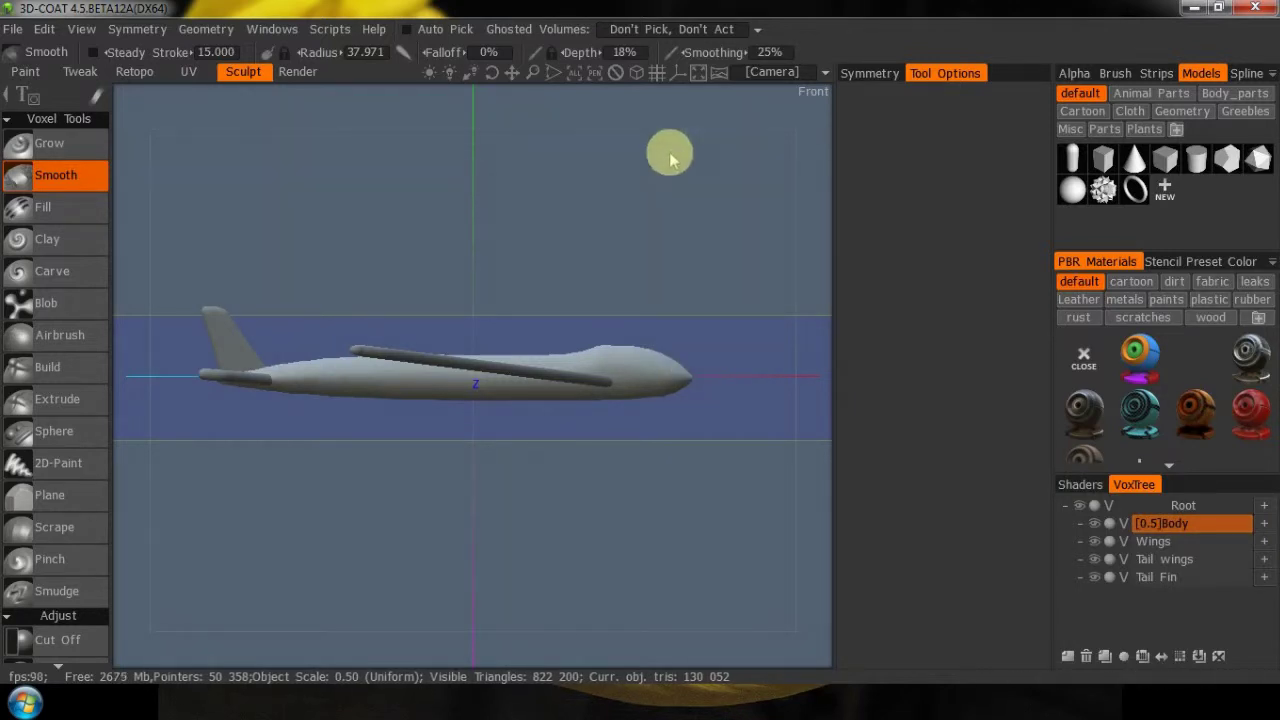
pyautogui.press('KP_7')
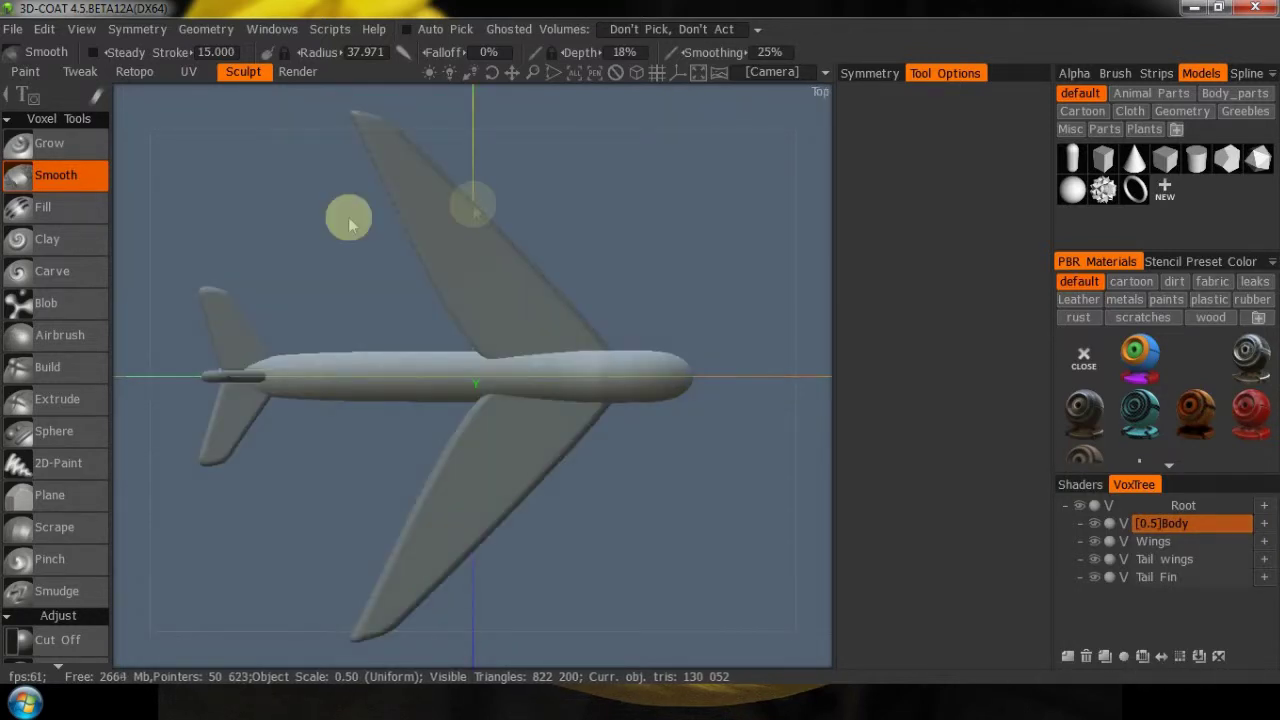
pyautogui.press('space')
pyautogui.click(255, 100)
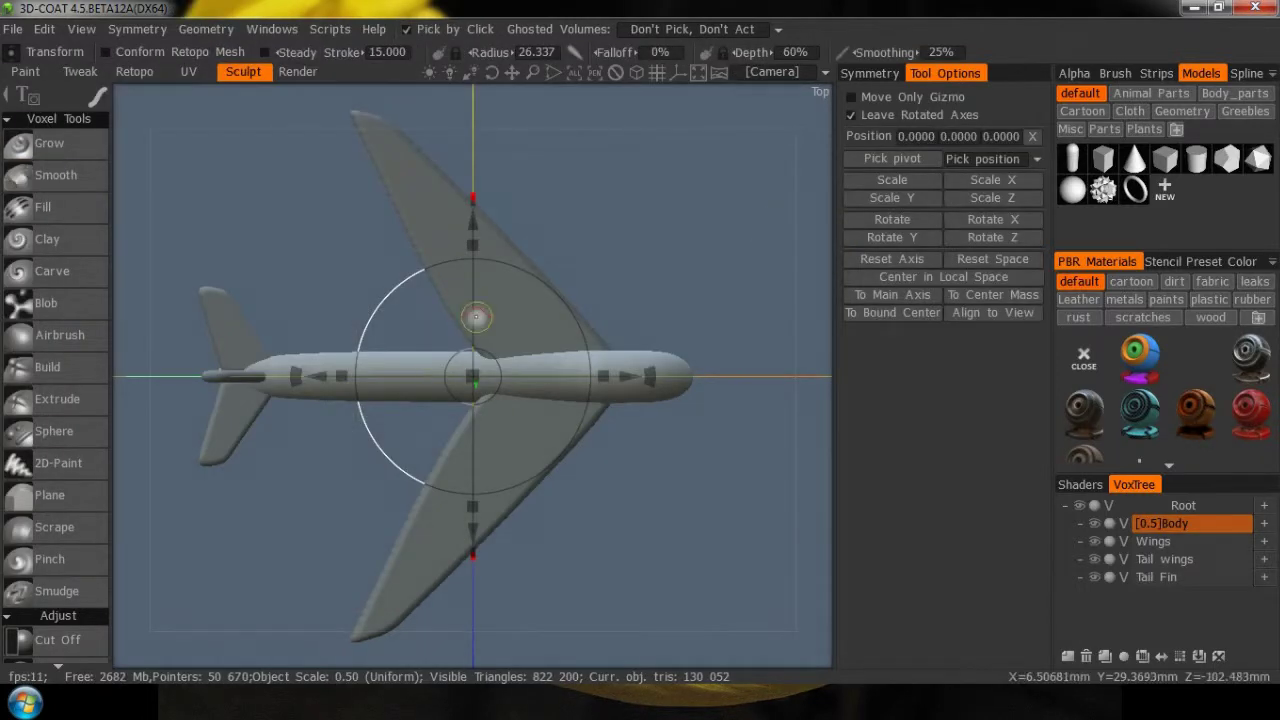
# Try rotating the body on its own about the vertical axis, and undo the rotation
pyautogui.moveTo(674, 372); pyautogui.dragTo(637, 449)
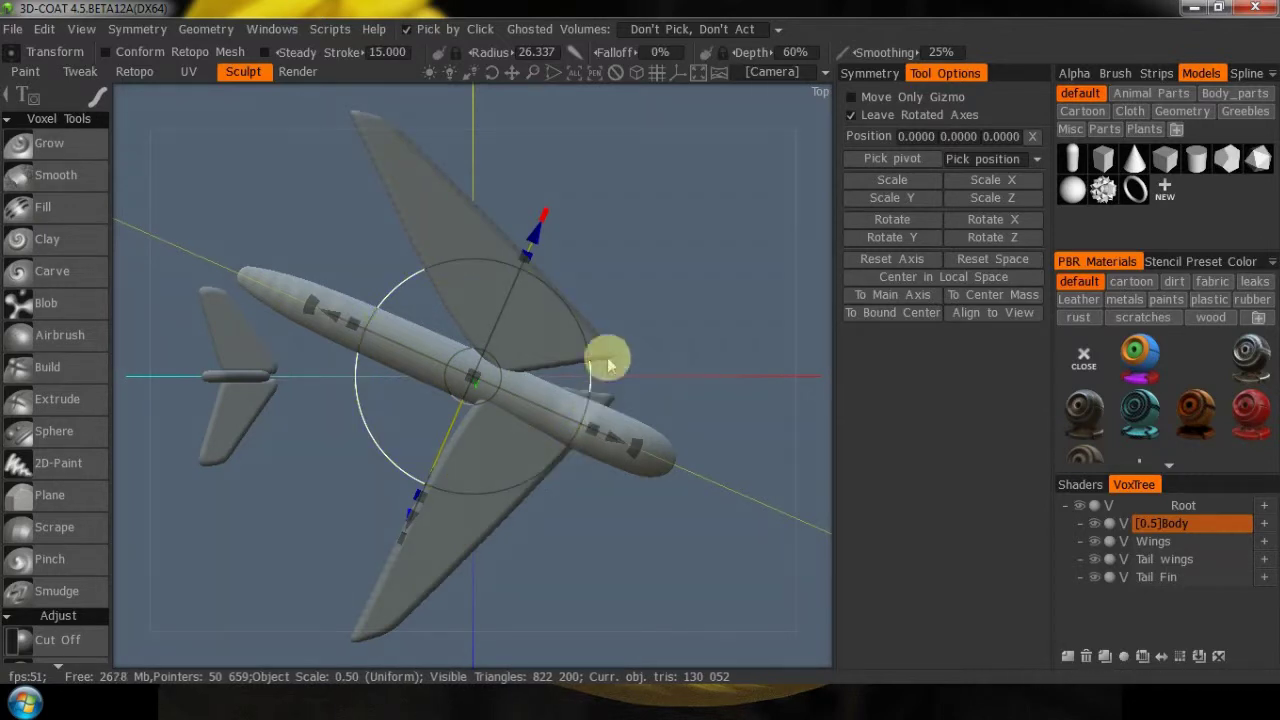
pyautogui.hotkey('ctrl', 'z')
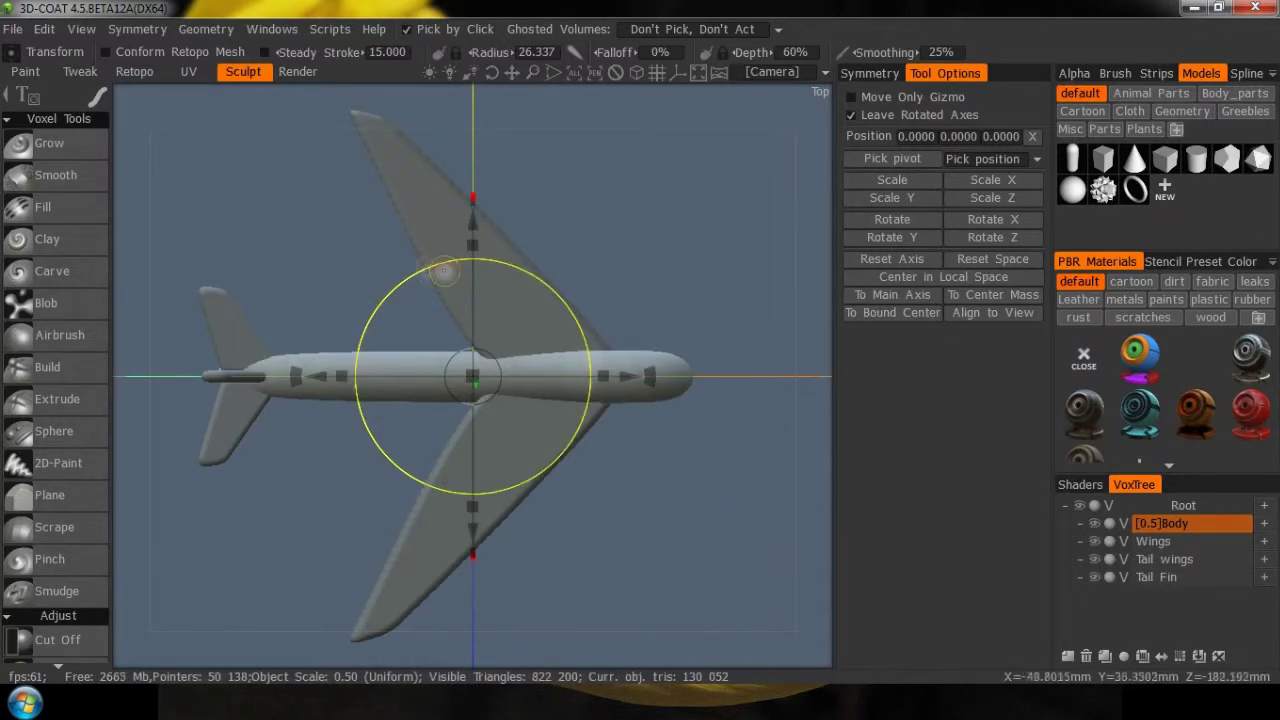
# Add an empty child volume under Body, and nest the Tail wings and Tail Fin volumes under Body as well
pyautogui.click(1262, 525)
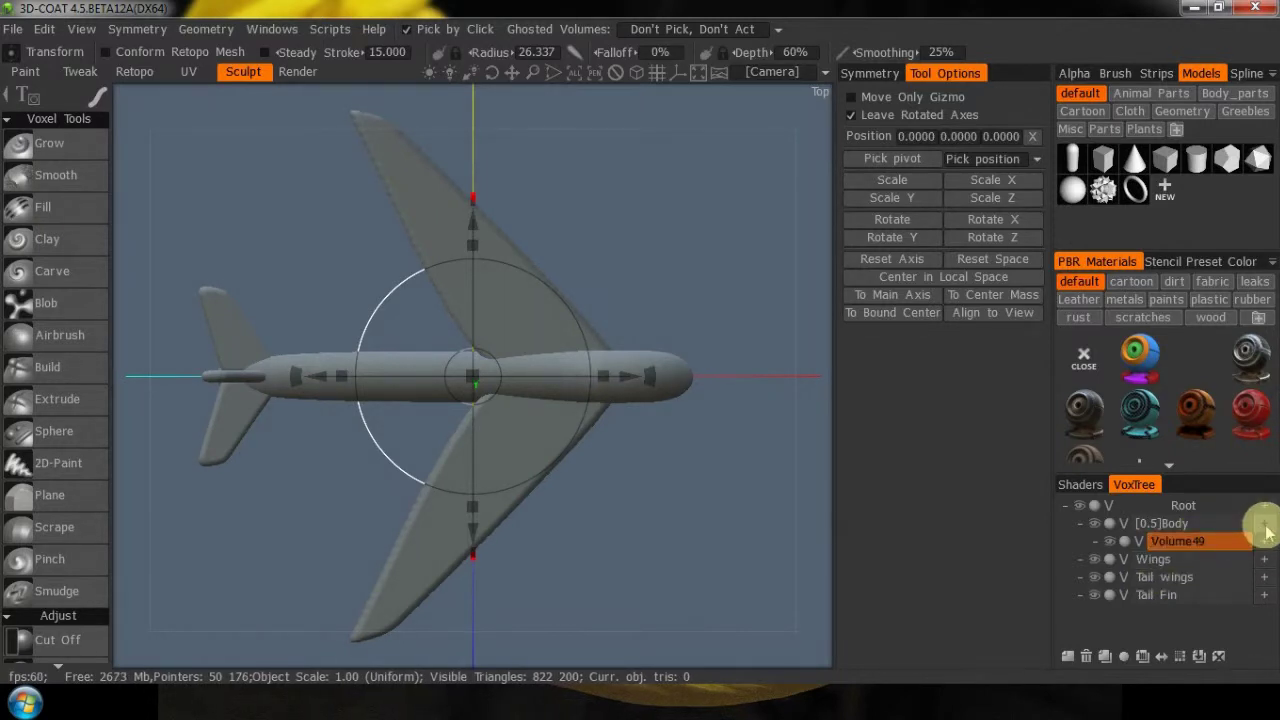
pyautogui.moveTo(1172, 546); pyautogui.dragTo(1197, 525)
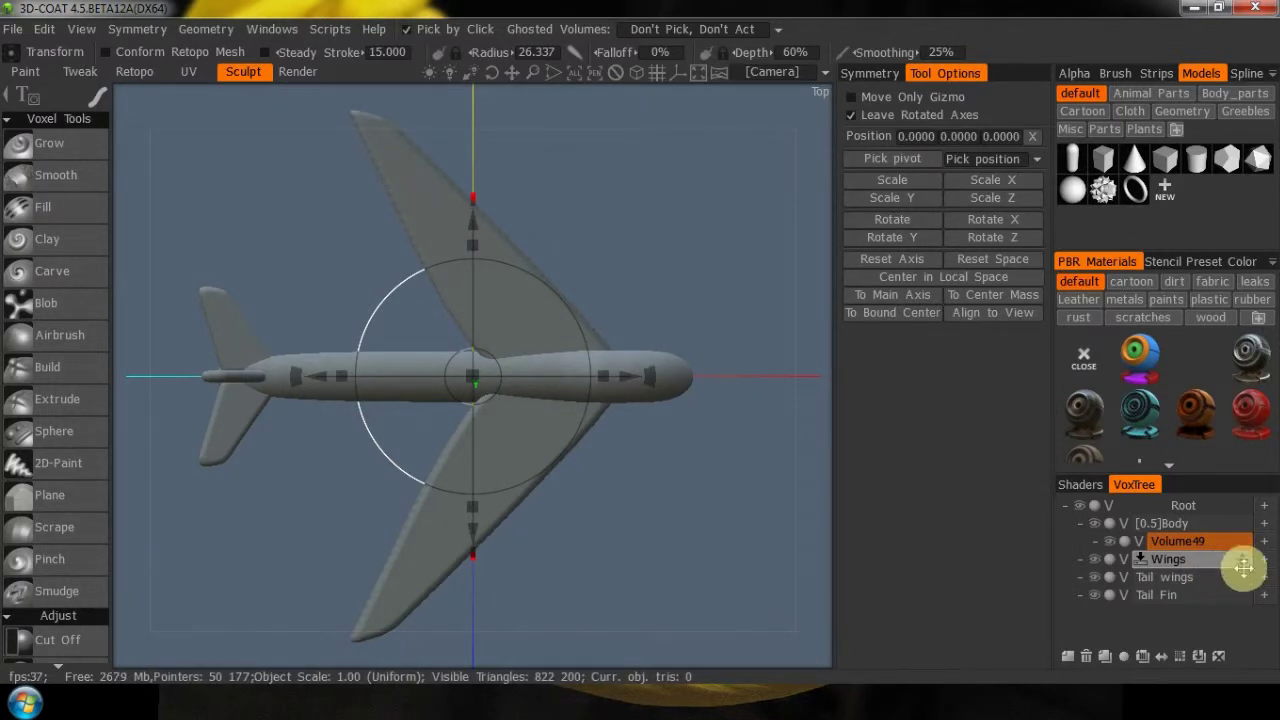
pyautogui.moveTo(1243, 560); pyautogui.dragTo(1243, 536)
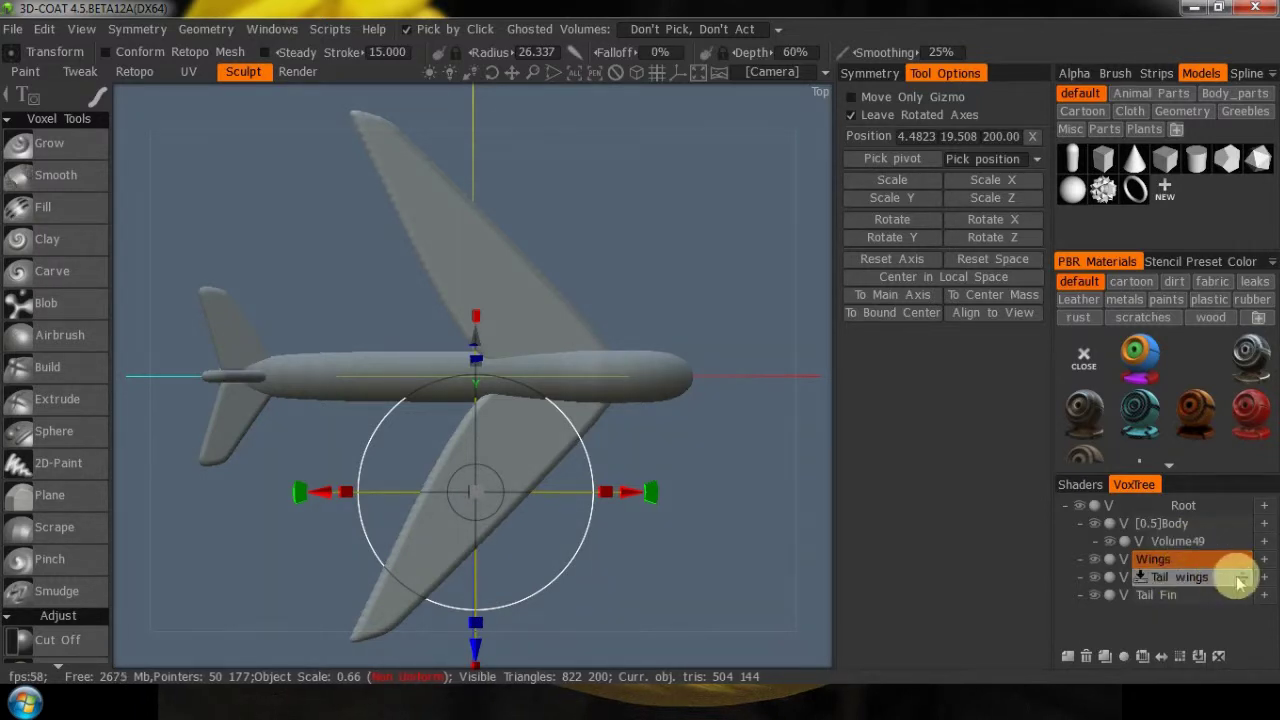
pyautogui.moveTo(1243, 575); pyautogui.dragTo(1238, 542)
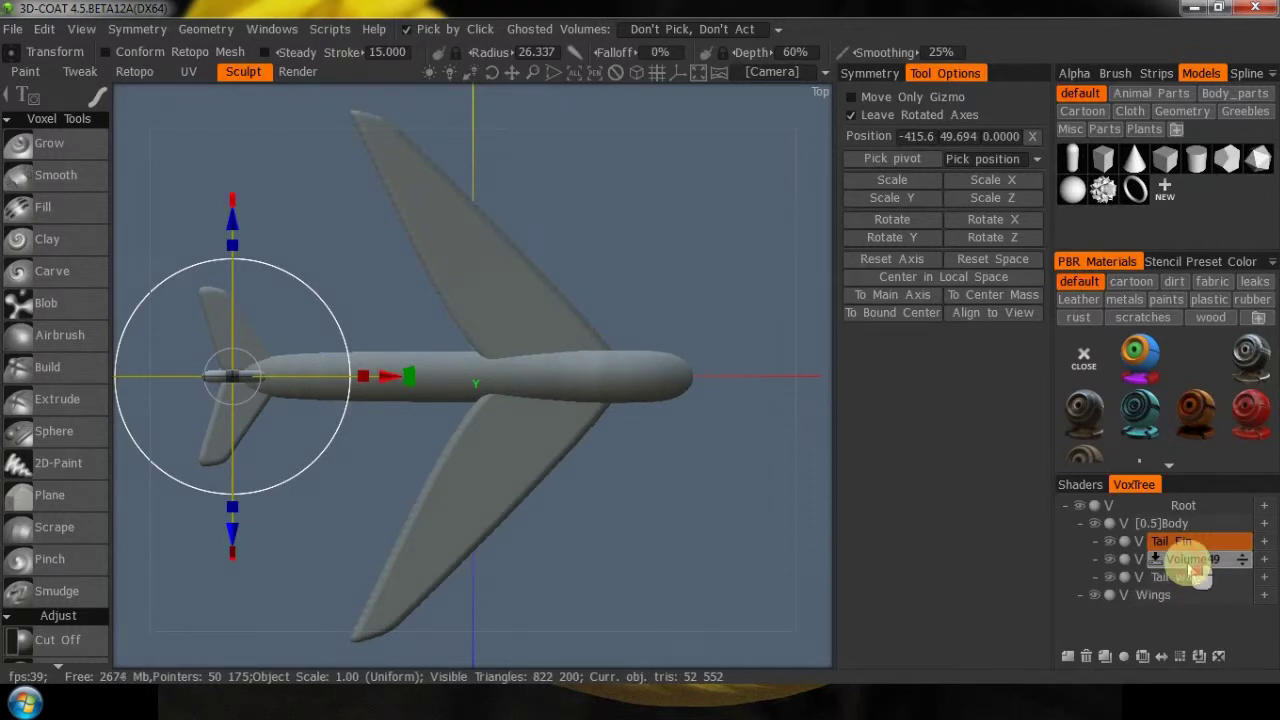
# Delete the empty child volume under Body and nest the Wings volume under Body
pyautogui.click(1180, 559)
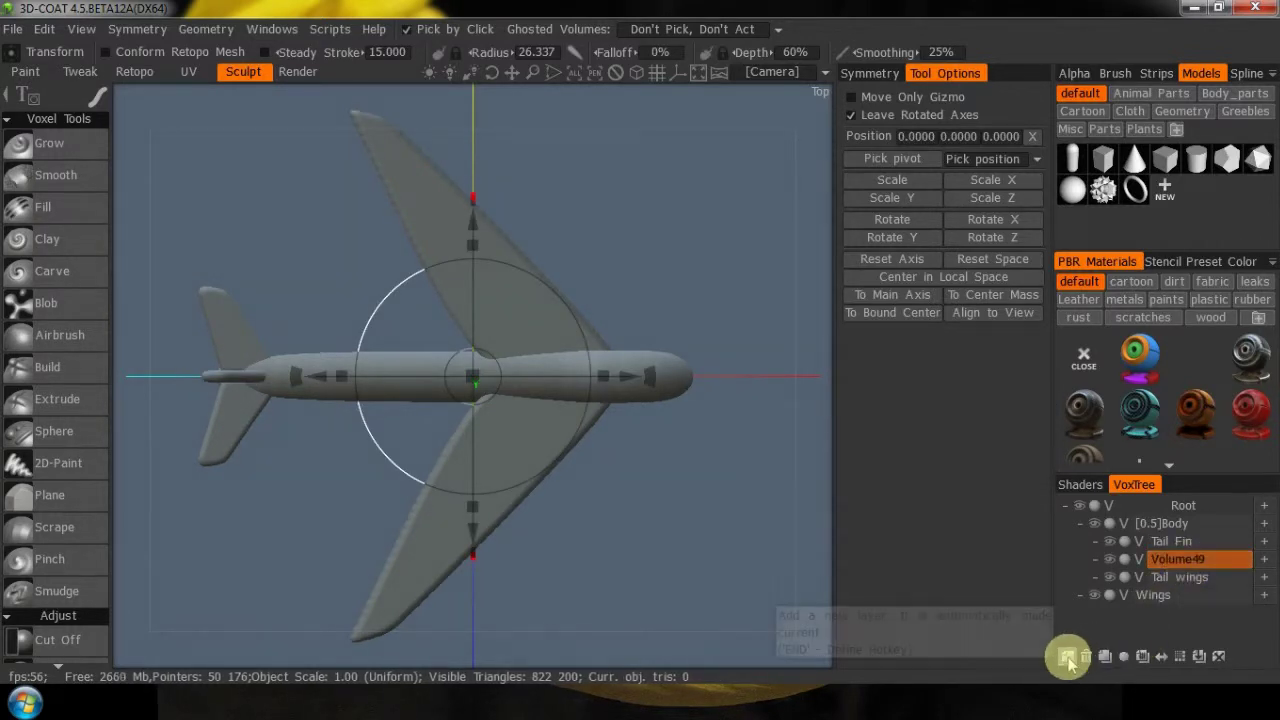
pyautogui.click(1086, 657)
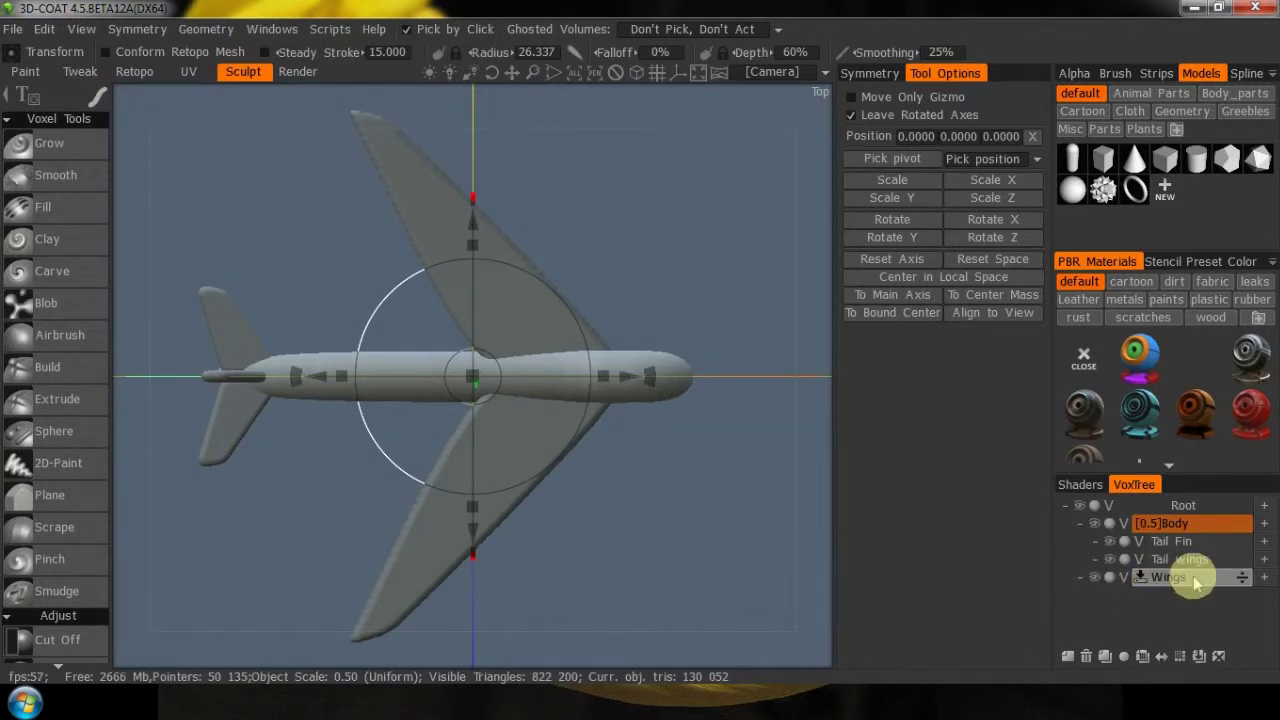
pyautogui.moveTo(1245, 578); pyautogui.dragTo(1246, 547)
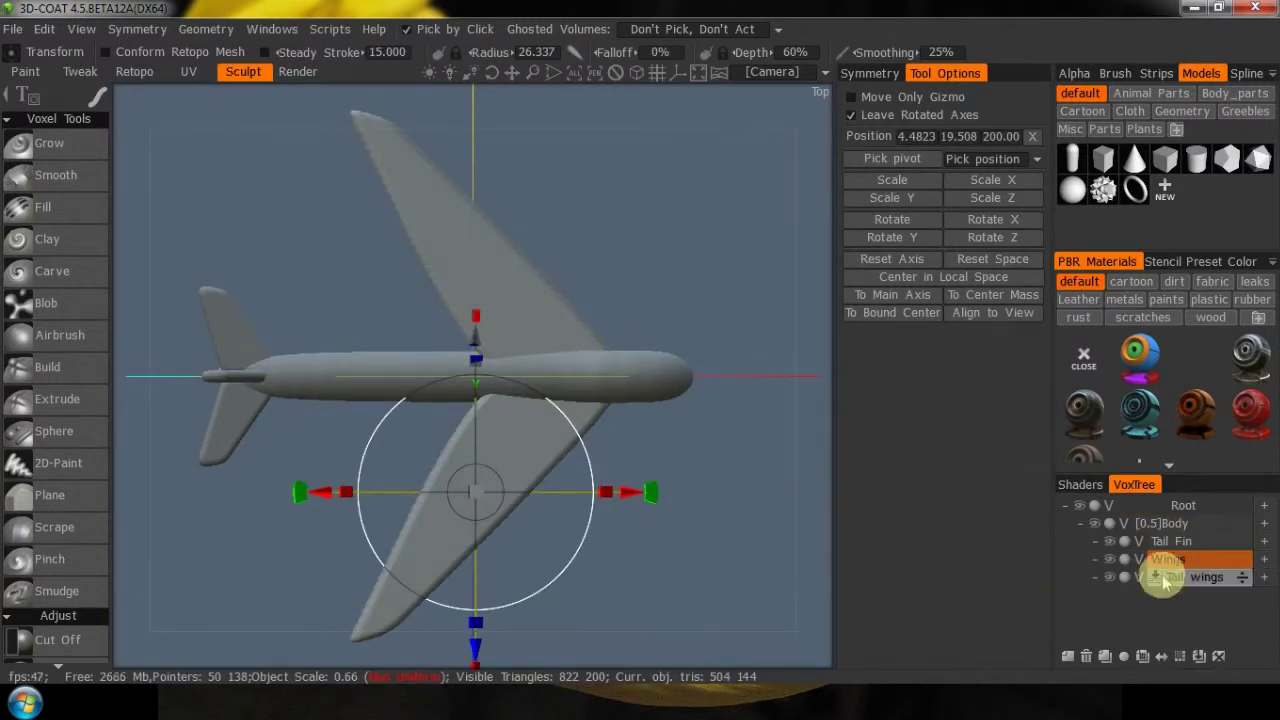
# Collapse the Body branch and move the transform gizmo of the selected Wings volume to its center of mass
pyautogui.click(1080, 523)
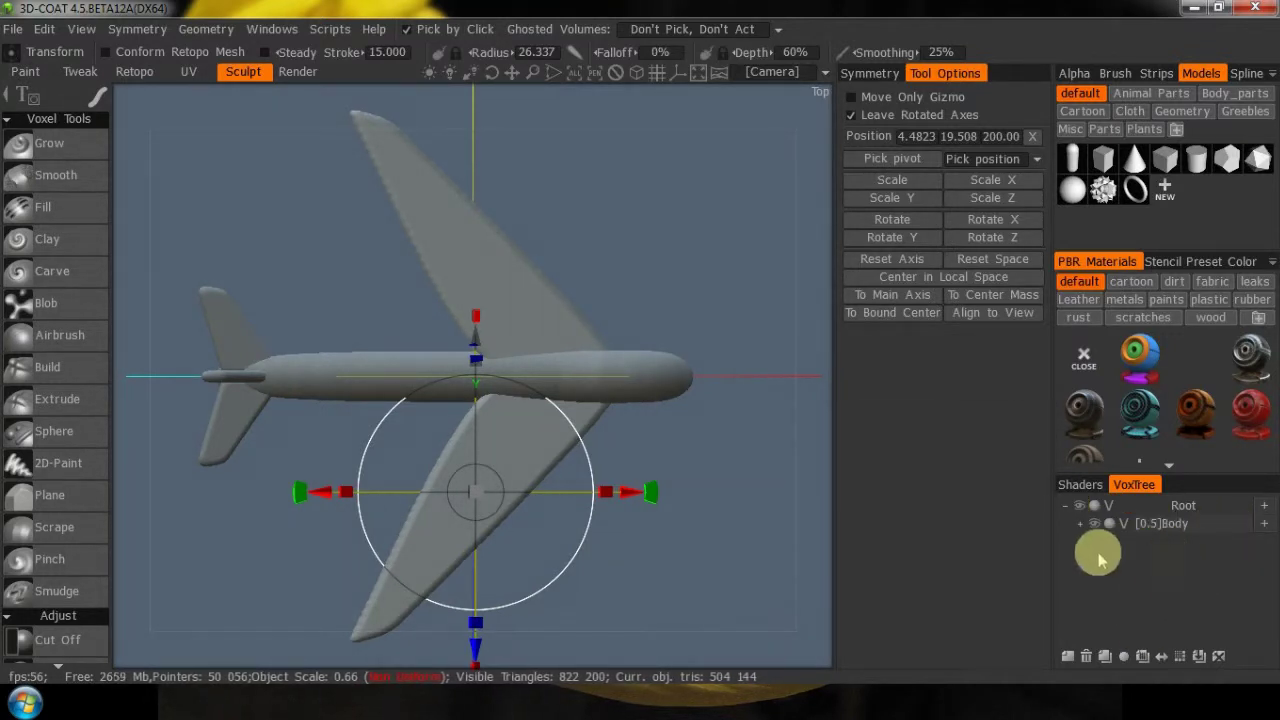
pyautogui.click(1014, 294)
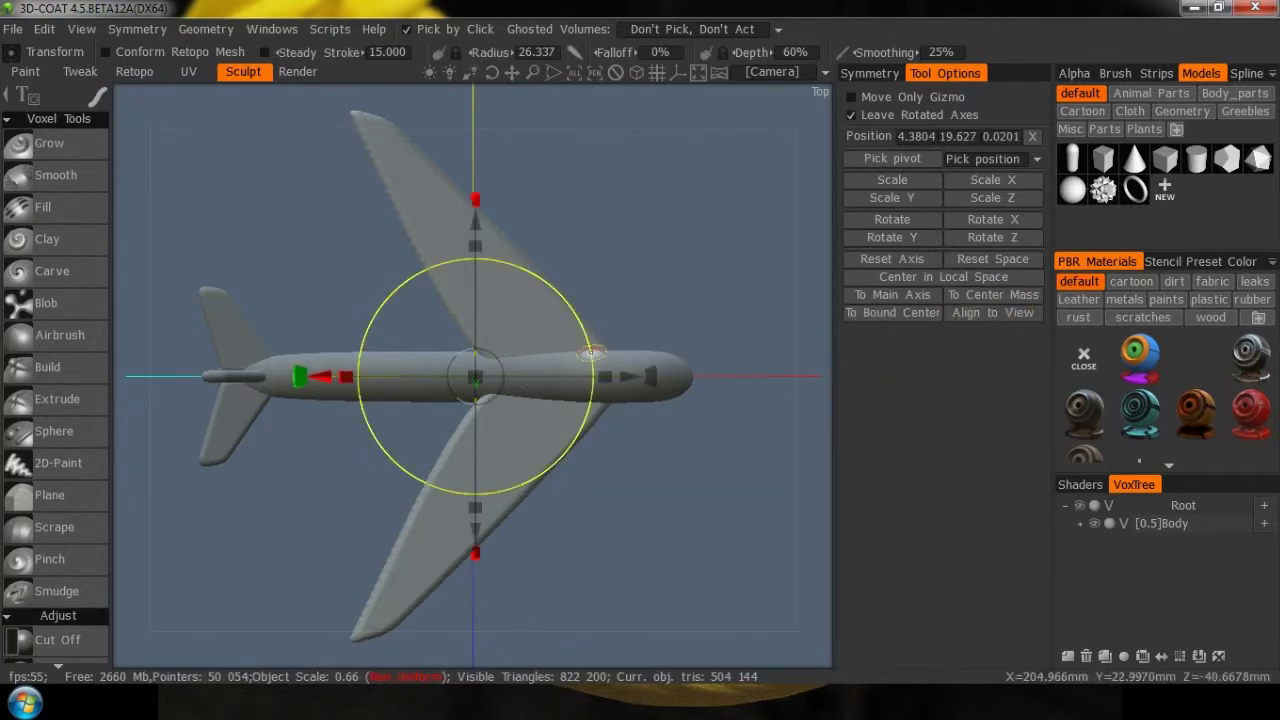
# Try rotating the Wings volume on its own about the vertical axis, and undo the rotation
pyautogui.moveTo(646, 376); pyautogui.dragTo(660, 428)
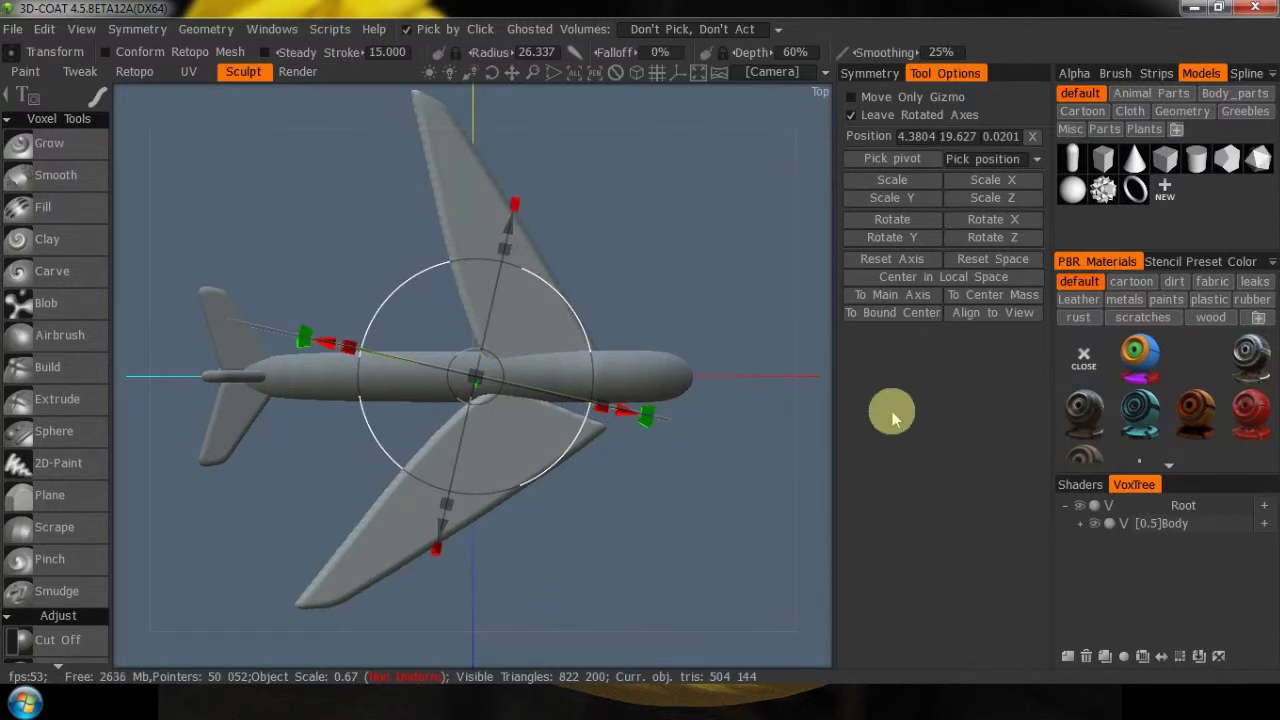
pyautogui.hotkey('ctrl', 'z')
# Select the Body volume and rotate it together with its nested parts by 90 degrees about the vertical axis
pyautogui.click(1190, 527)
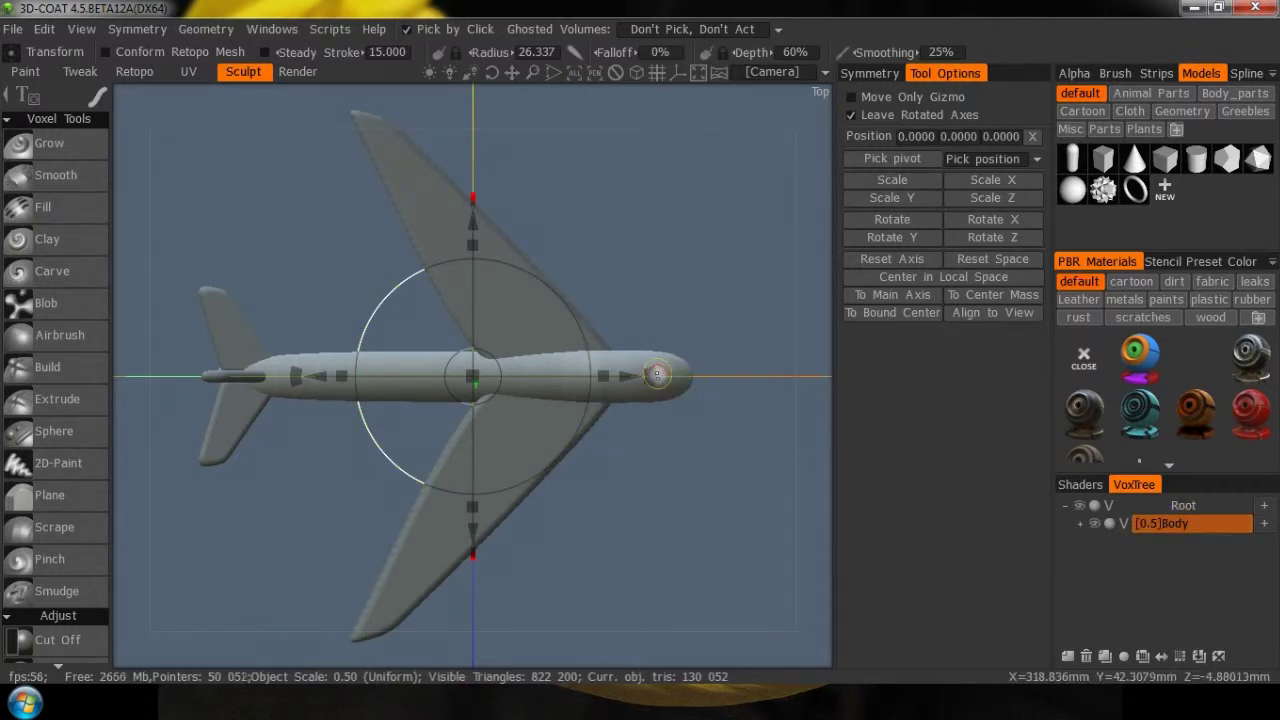
pyautogui.moveTo(651, 375); pyautogui.dragTo(618, 427)
pyautogui.hotkey('ctrl', 'z')
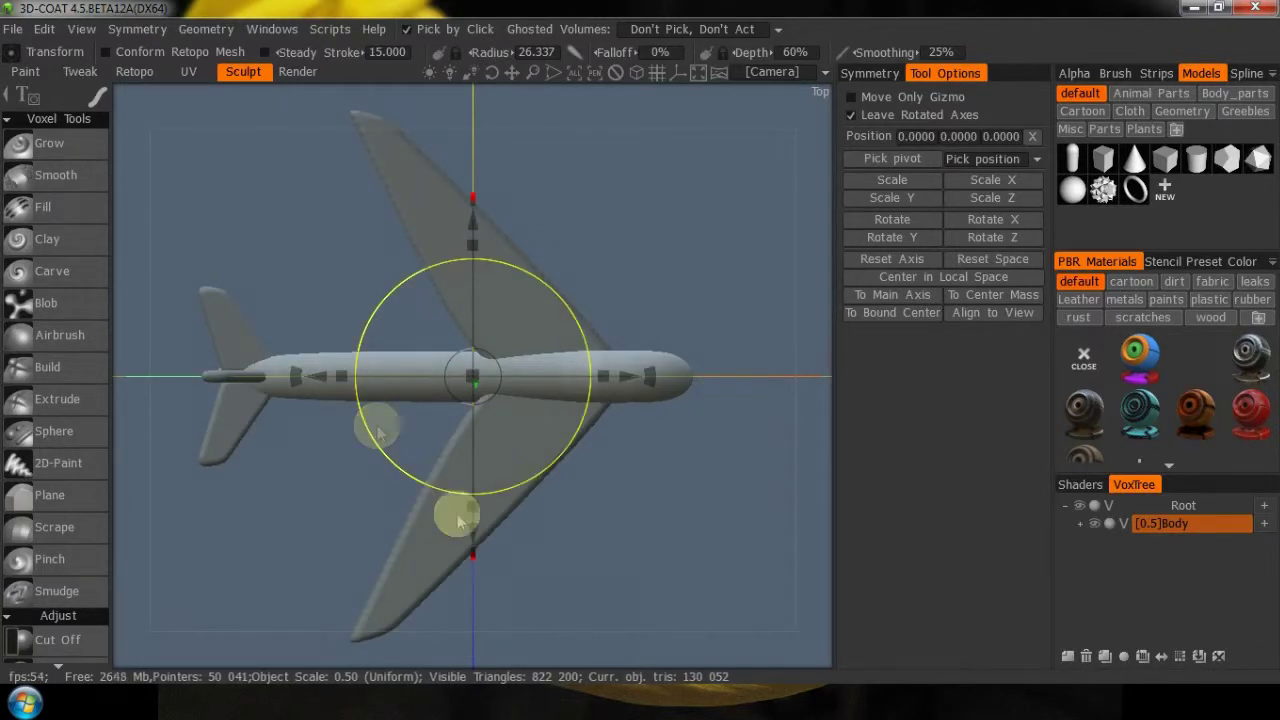
pyautogui.moveTo(530, 645); pyautogui.dragTo(540, 370)
pyautogui.moveTo(531, 429); pyautogui.dragTo(517, 526)
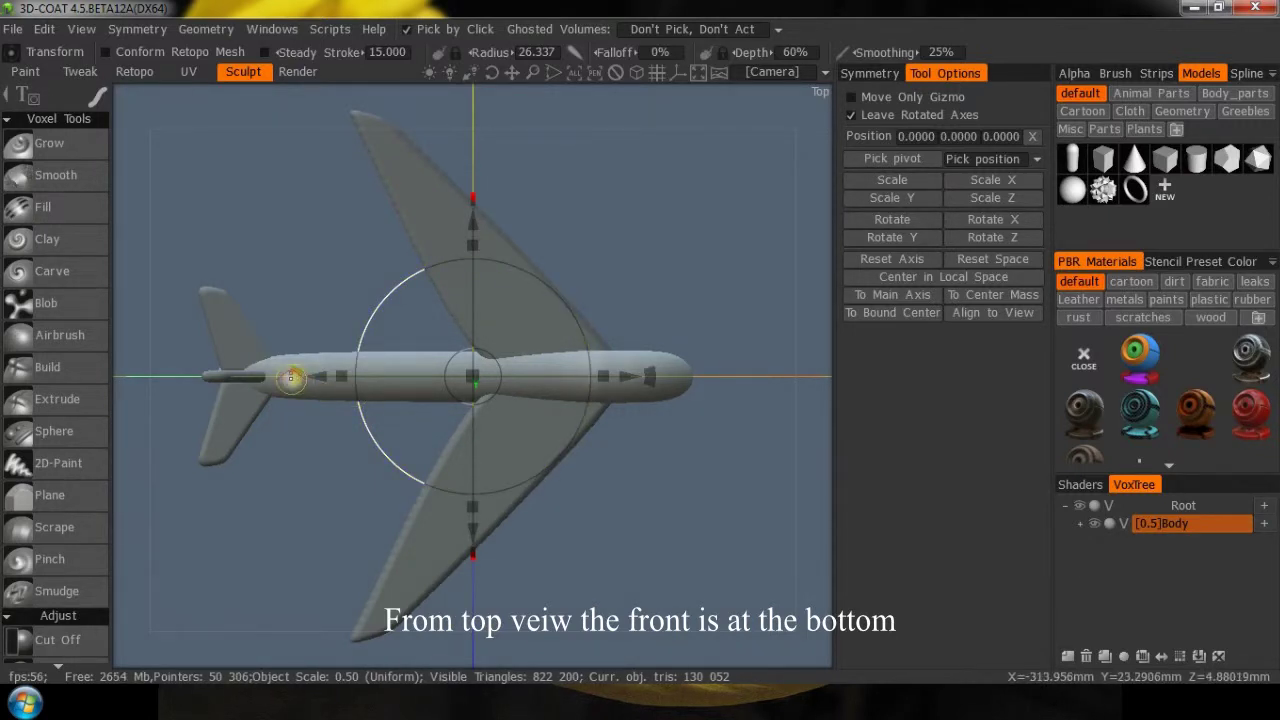
pyautogui.moveTo(295, 380); pyautogui.dragTo(375, 302)
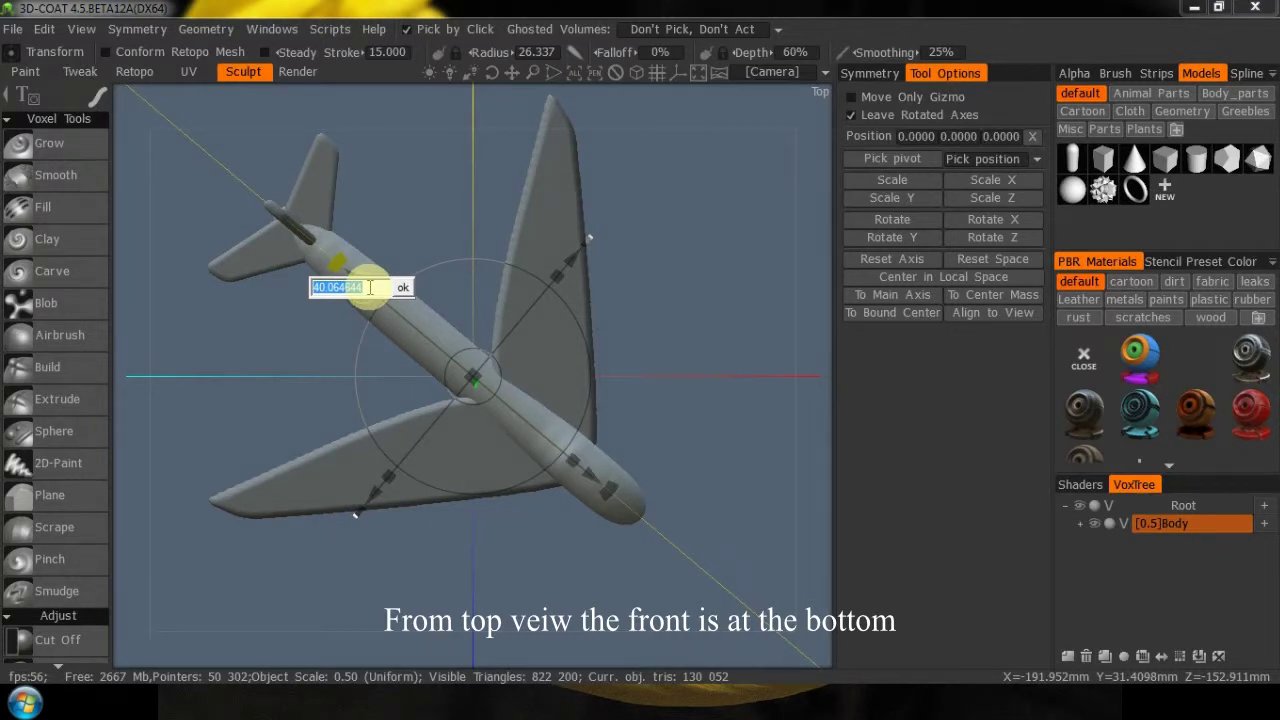
pyautogui.write('90')
pyautogui.press('Return')
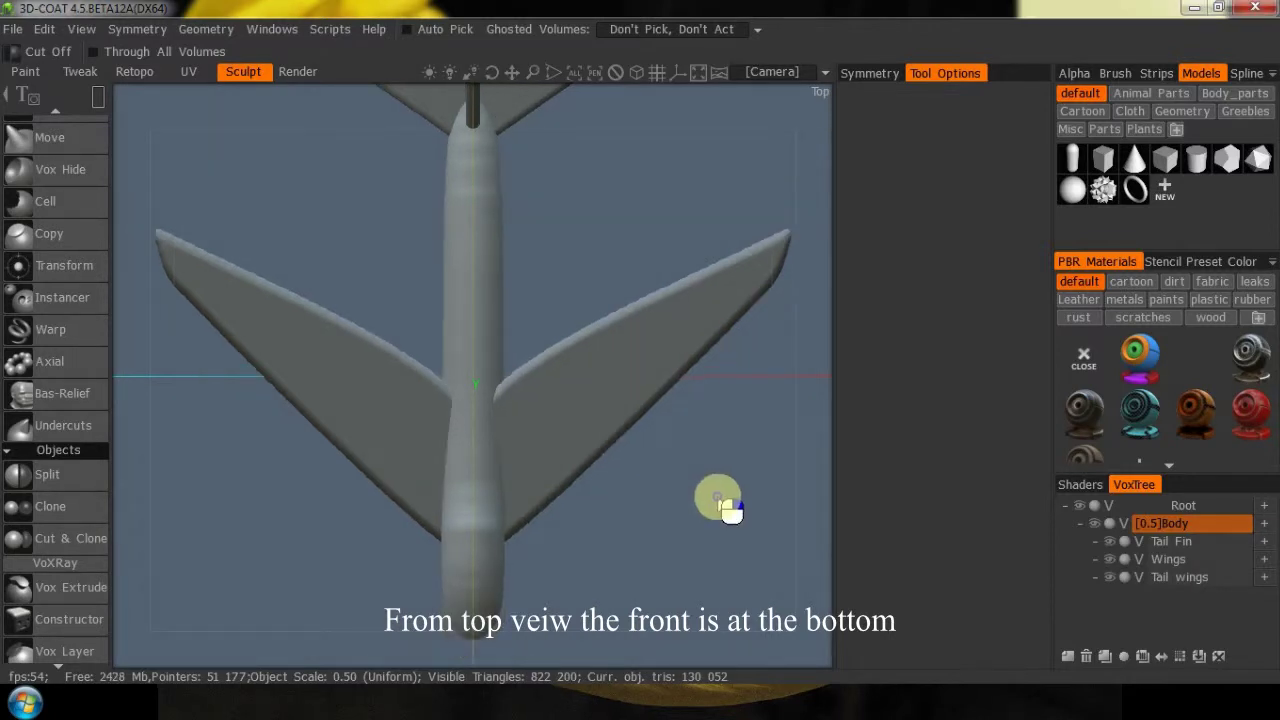
pyautogui.moveTo(717, 497); pyautogui.dragTo(661, 541, button='right')
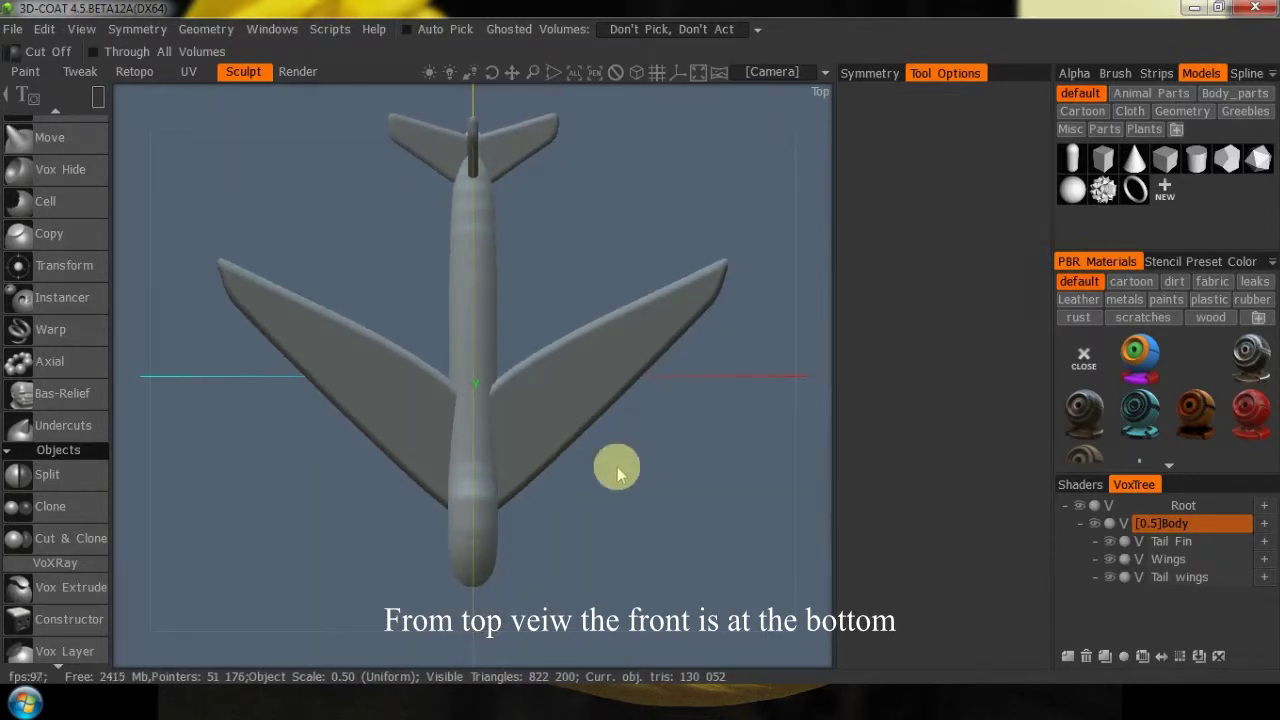
pyautogui.press('KP_2')
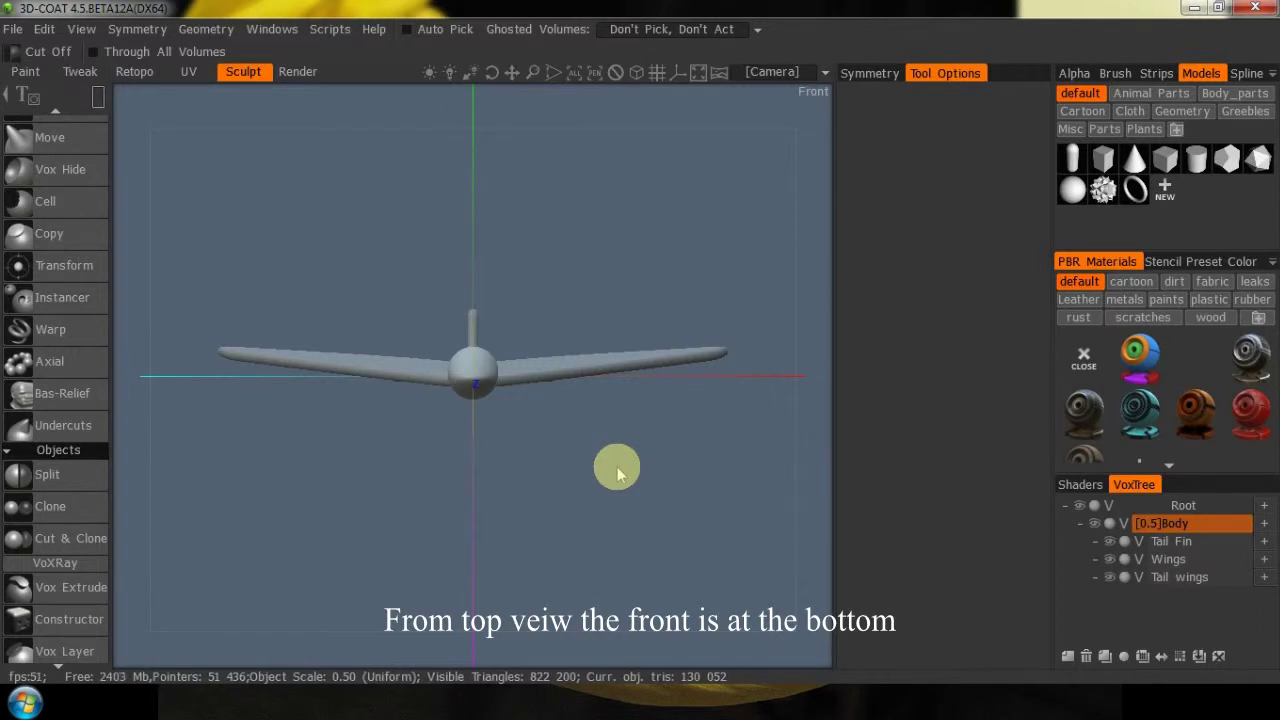
pyautogui.press('KP_3')
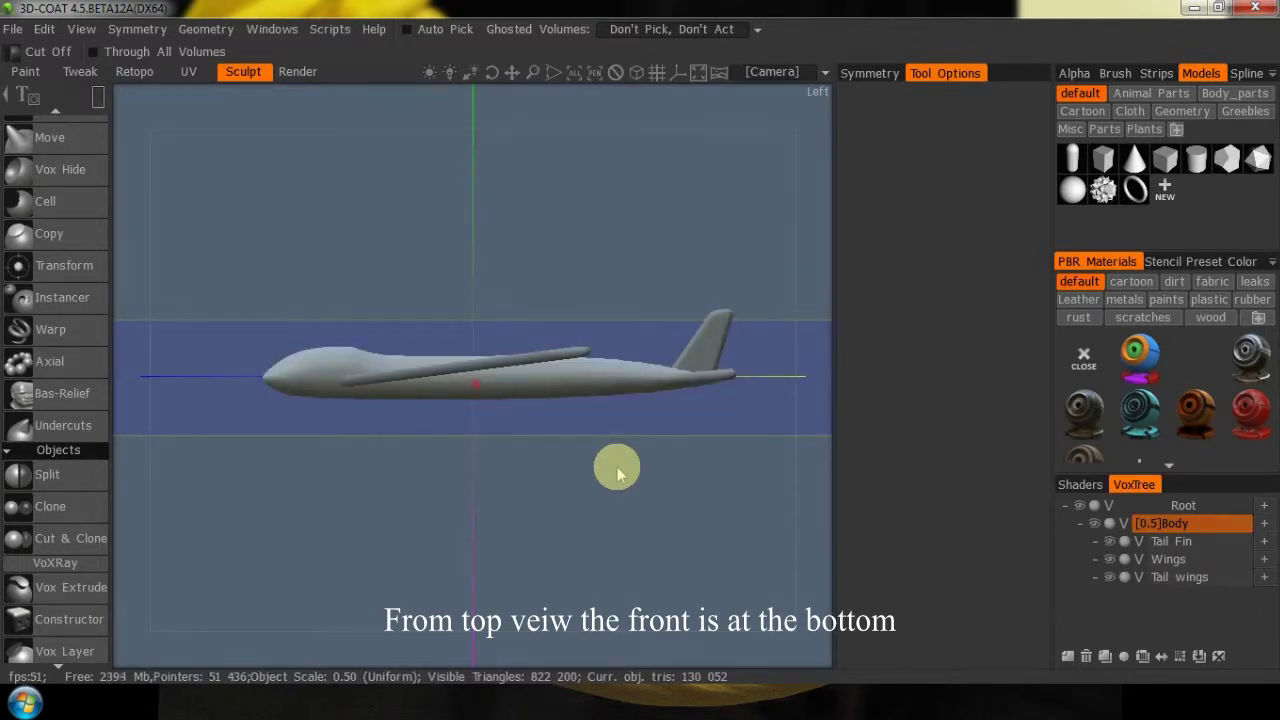
pyautogui.press('KP_7')
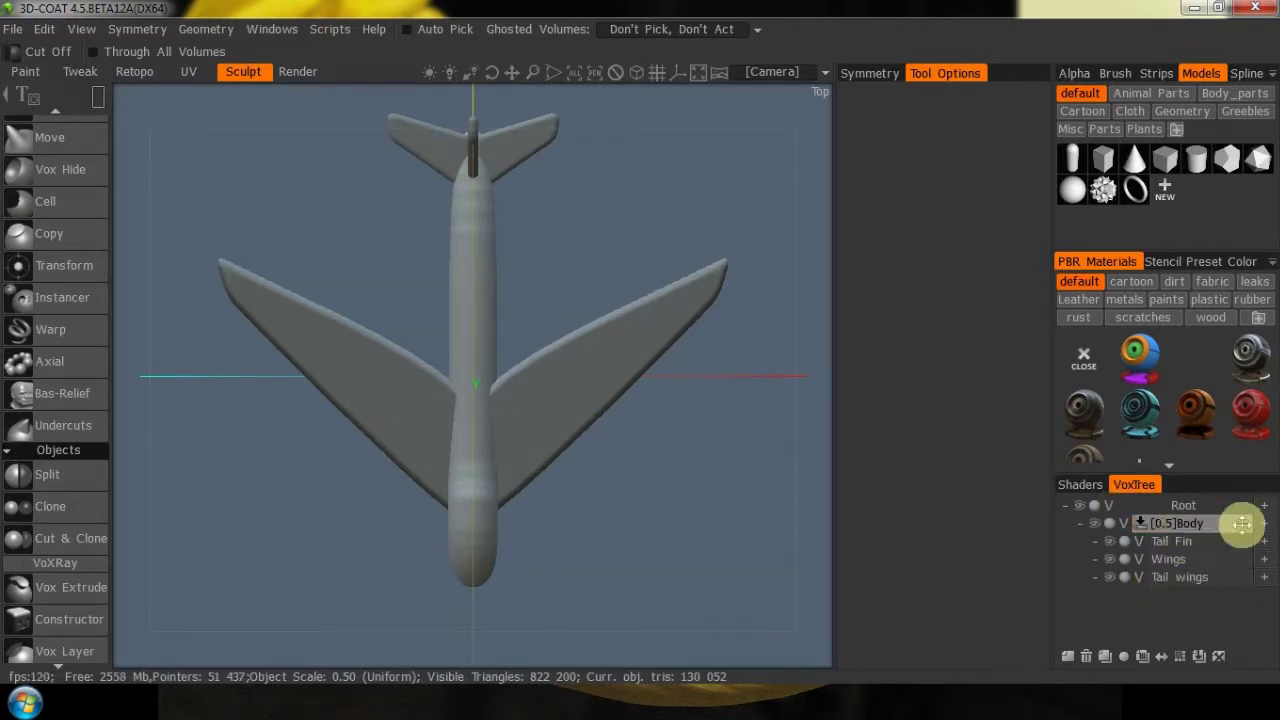
# Merge the Tail wings volume into the Body volume
pyautogui.rightClick(1193, 585)
pyautogui.moveTo(1108, 628)
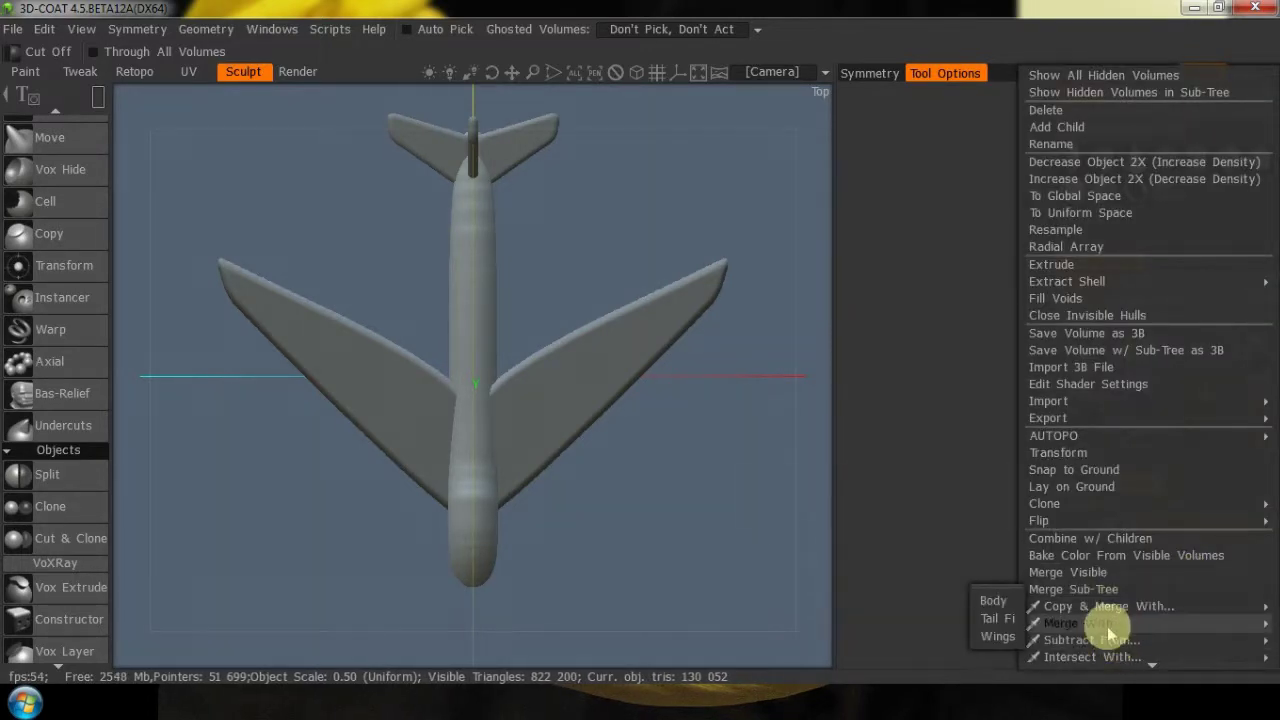
pyautogui.click(983, 601)
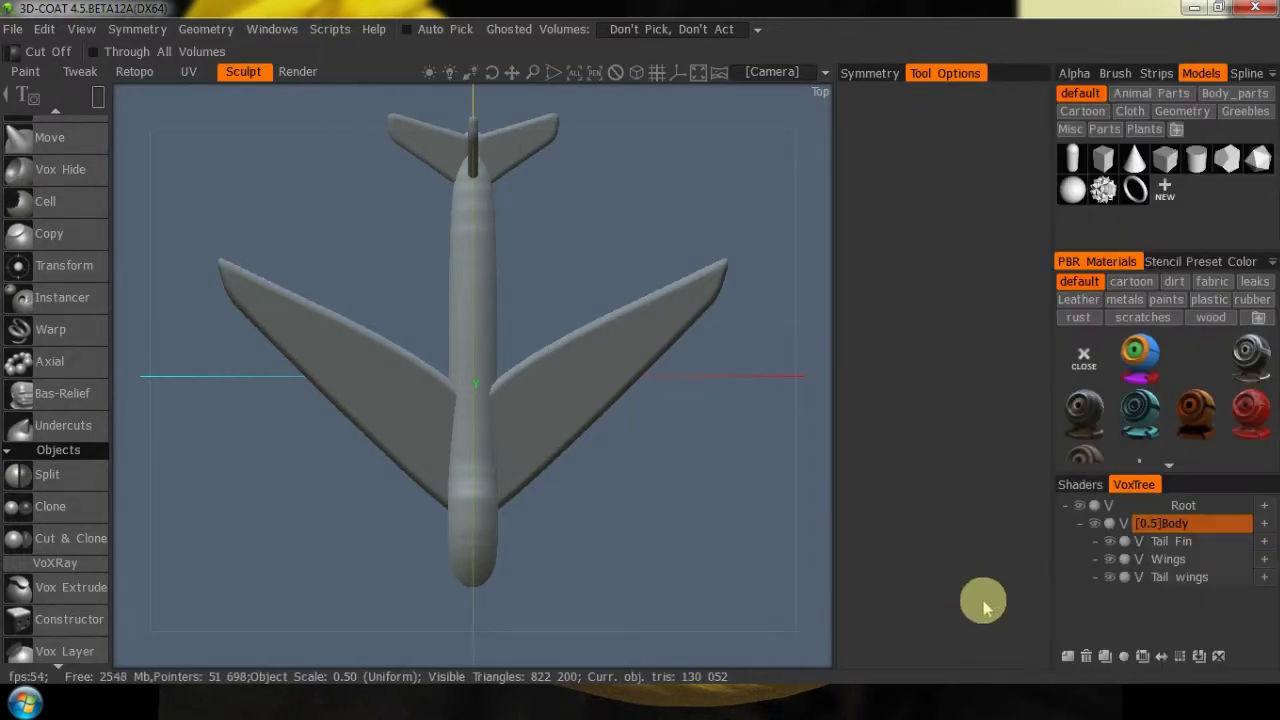
pyautogui.rightClick(1160, 584)
pyautogui.moveTo(1100, 625)
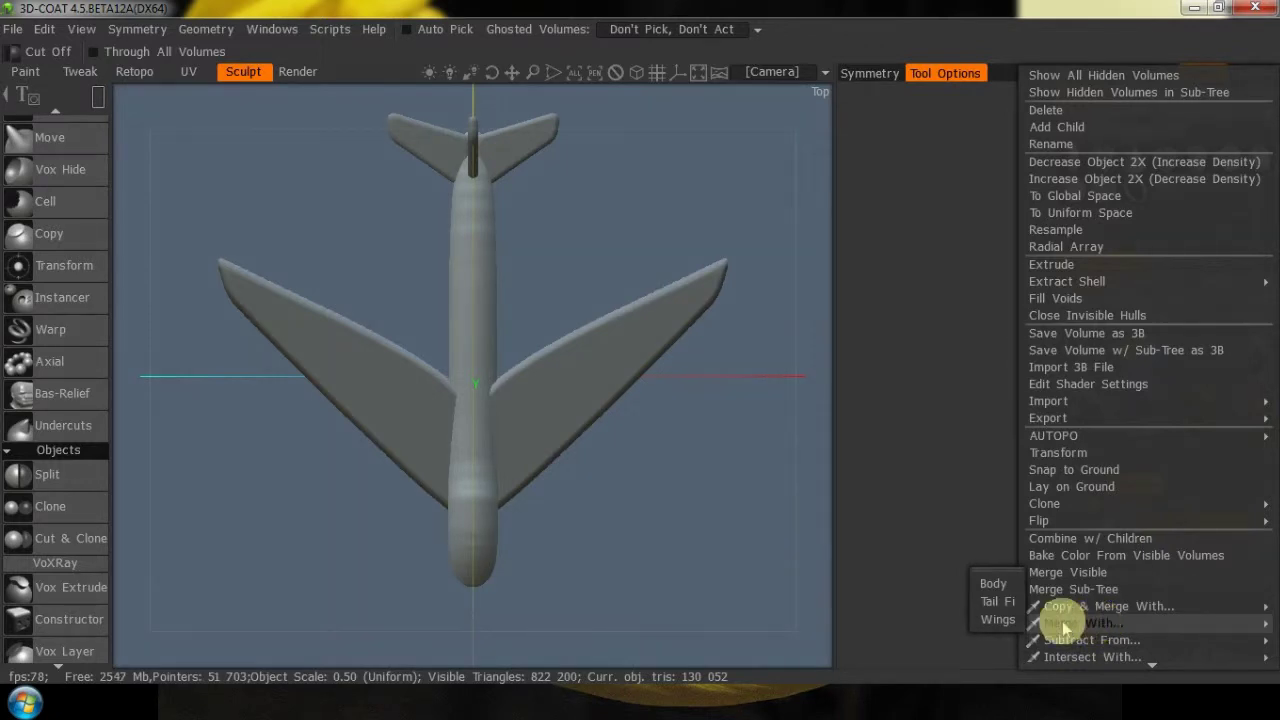
pyautogui.click(1001, 579)
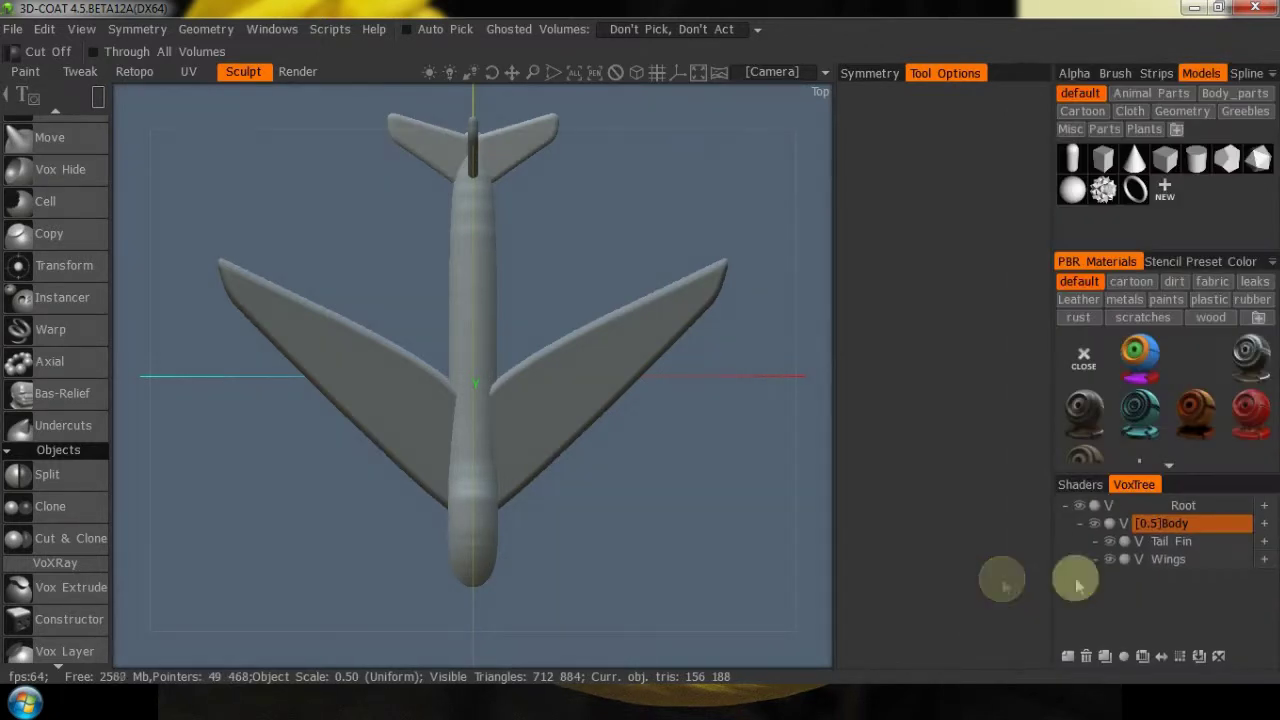
# Merge the Wings and Tail Fin volumes into the Body volume
pyautogui.rightClick(1160, 562)
pyautogui.moveTo(1104, 628)
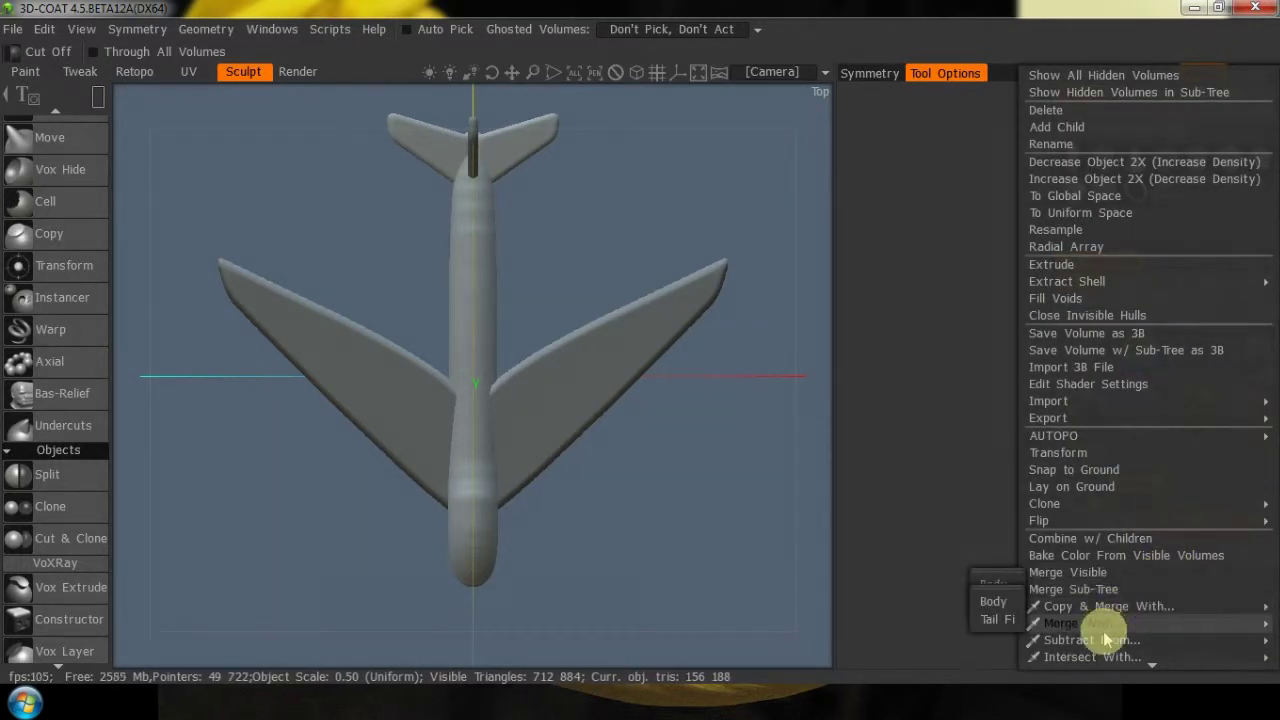
pyautogui.click(1003, 610)
pyautogui.rightClick(1183, 548)
pyautogui.moveTo(1080, 620)
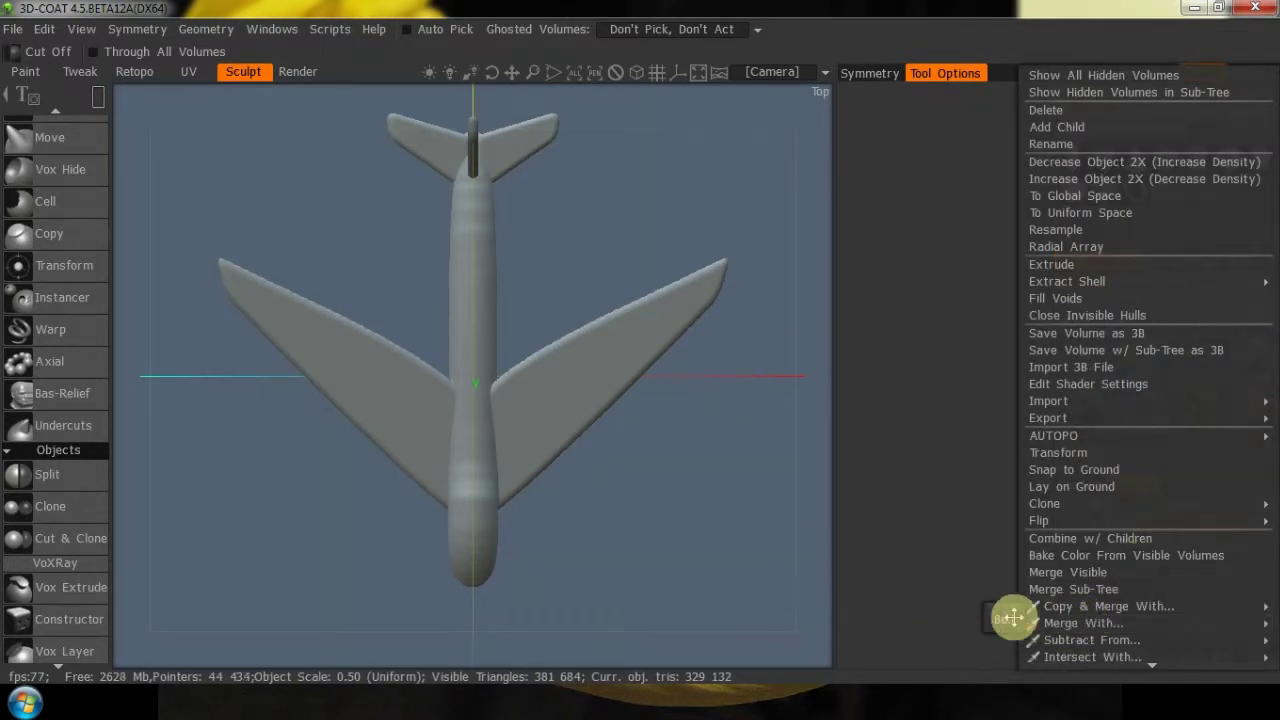
pyautogui.click(1001, 617)
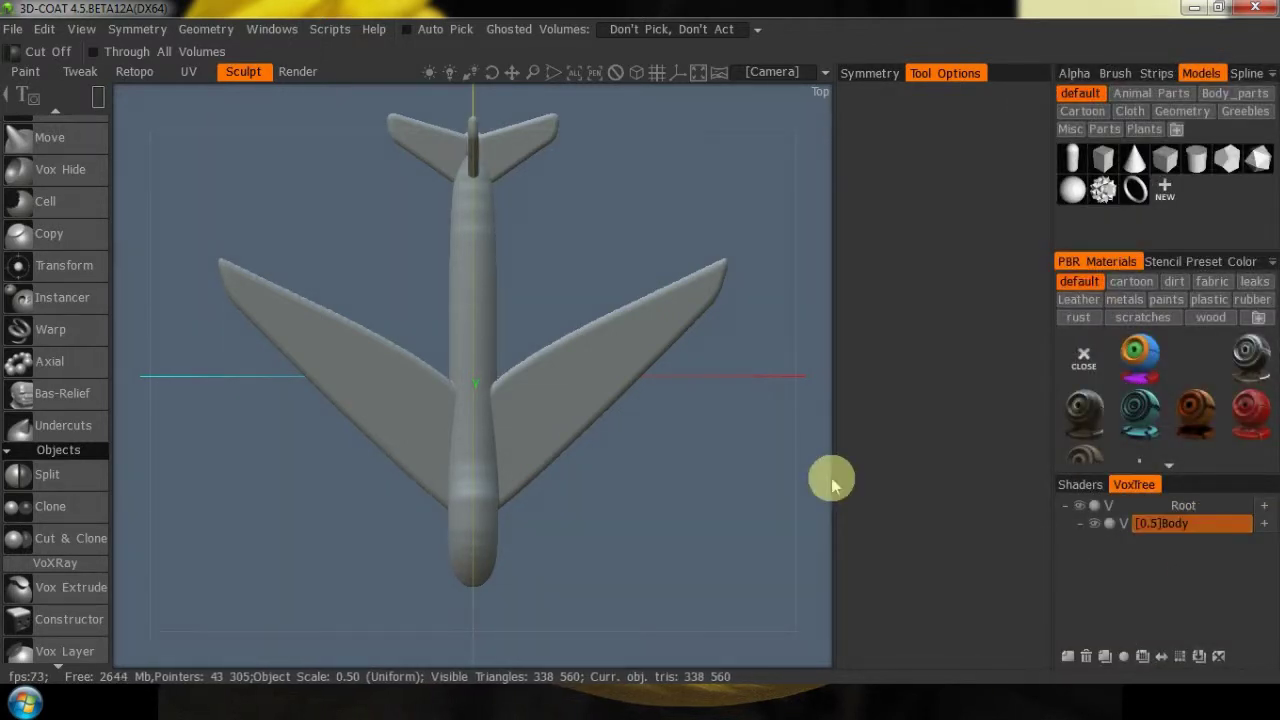
# In the left side view, use Cut & Clone with a polygonal outline to separate the windshield area from the upper nose of the body
pyautogui.press('KP_4')
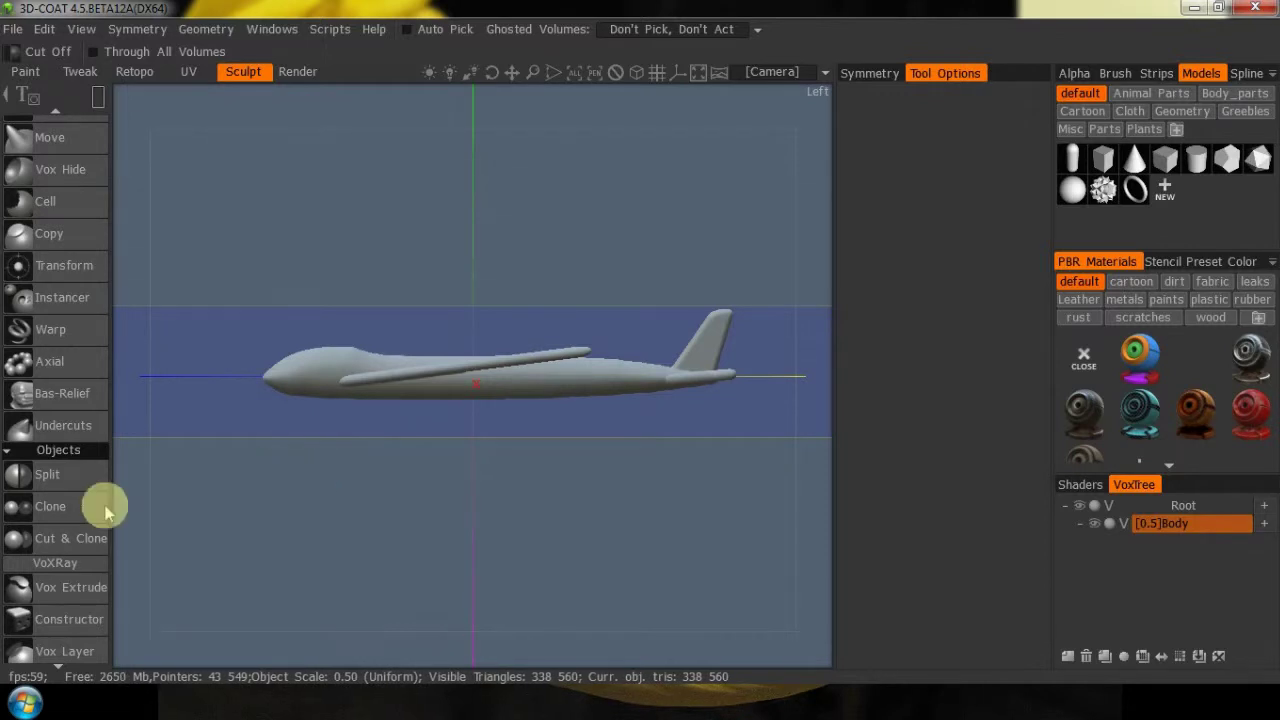
pyautogui.click(72, 550)
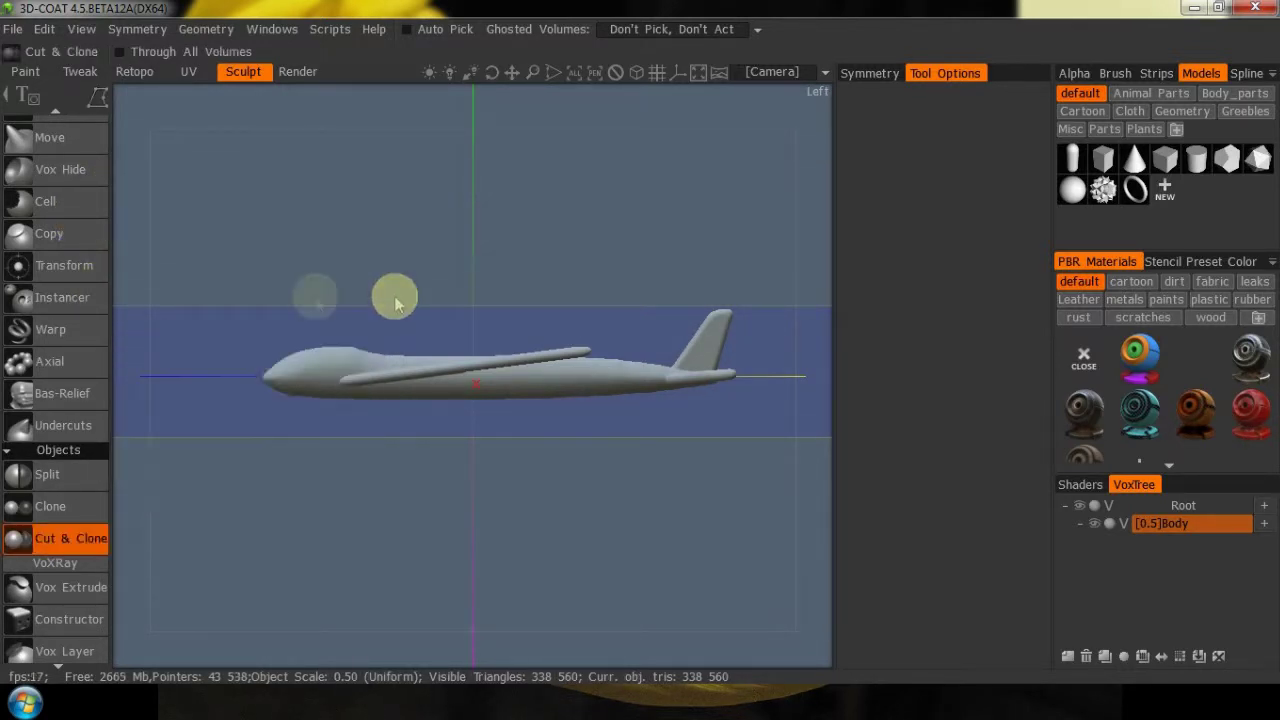
pyautogui.moveTo(250, 472); pyautogui.dragTo(391, 394, button='right')
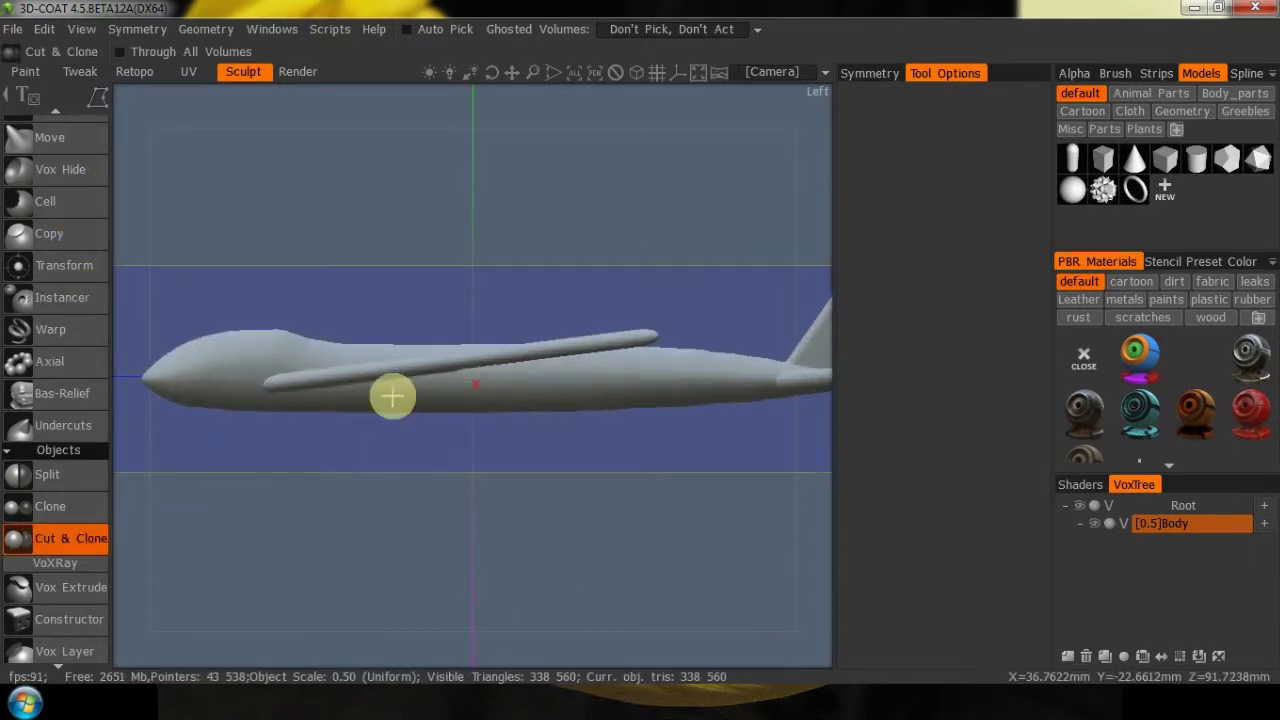
pyautogui.moveTo(260, 511); pyautogui.dragTo(470, 514, button='middle')
pyautogui.scroll(4, 470, 520)
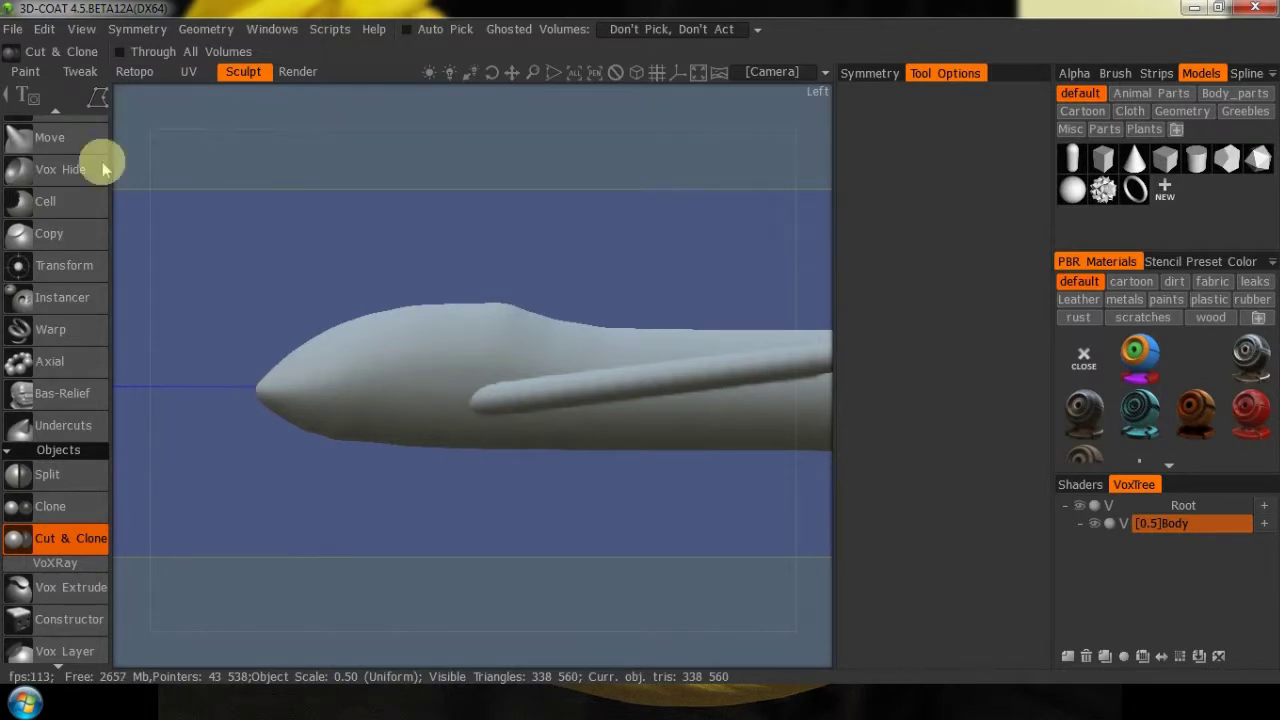
pyautogui.moveTo(88, 106)
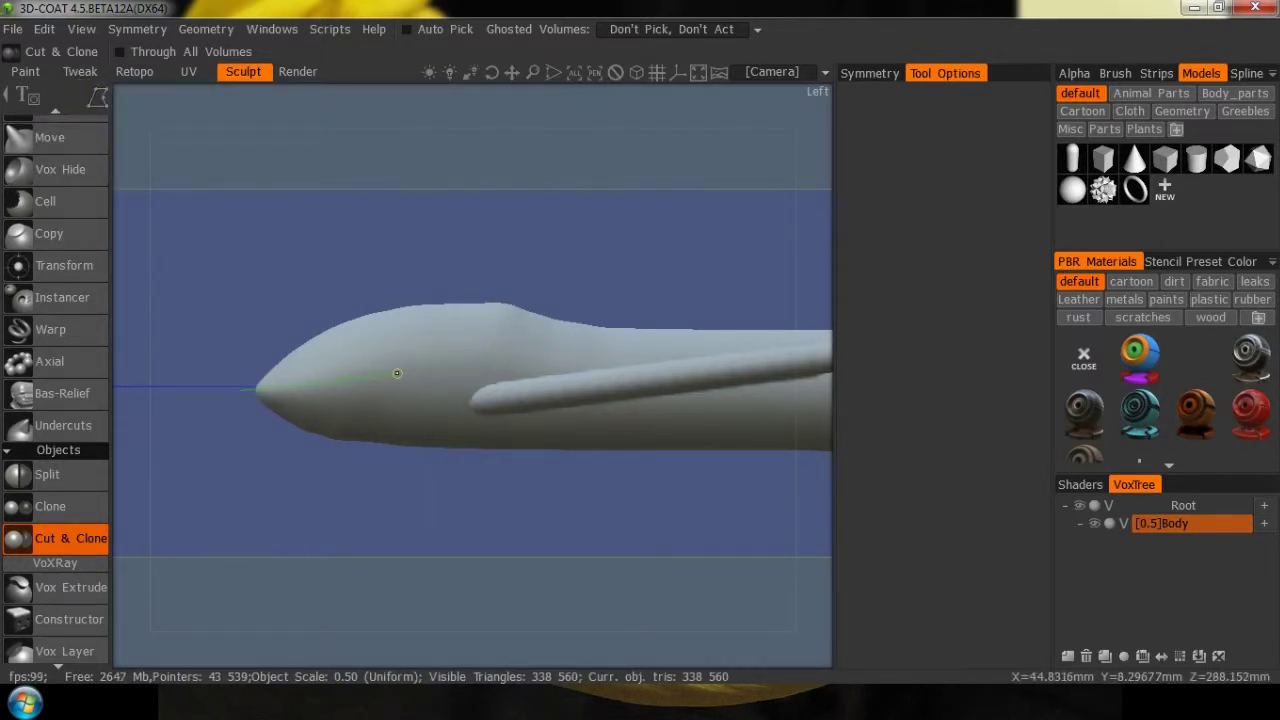
pyautogui.moveTo(388, 373); pyautogui.dragTo(415, 275)
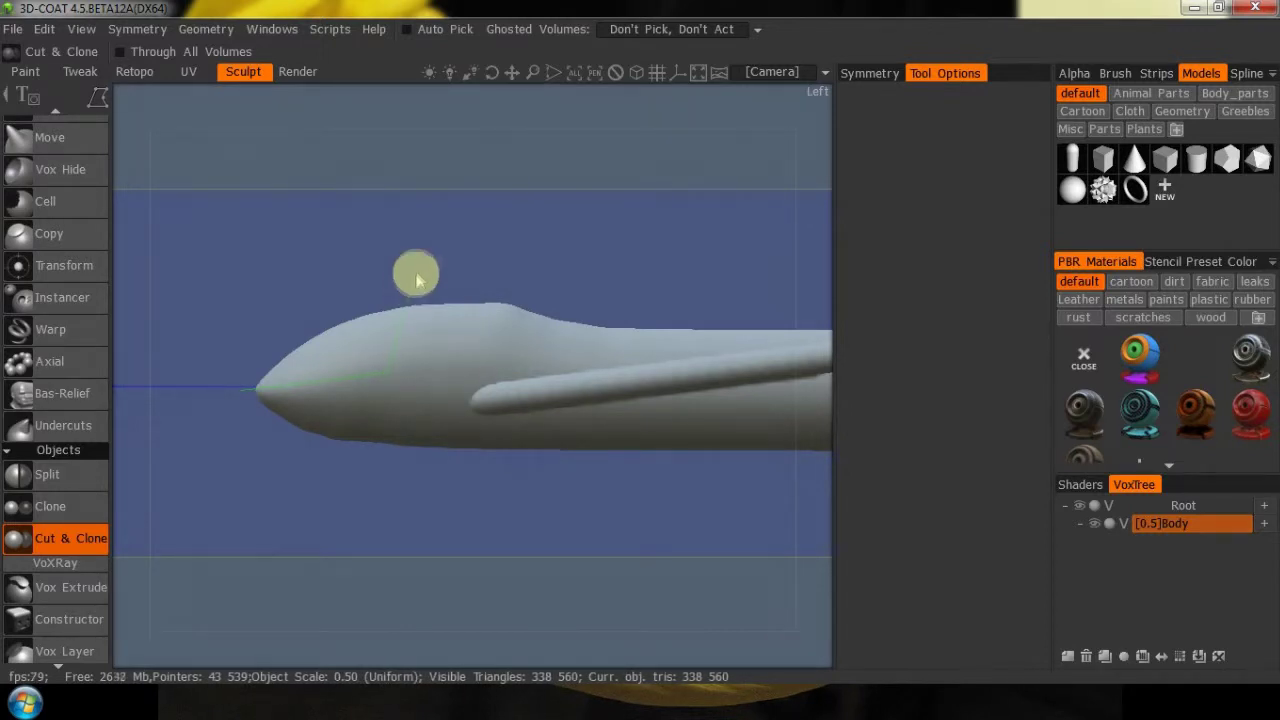
pyautogui.click(412, 276)
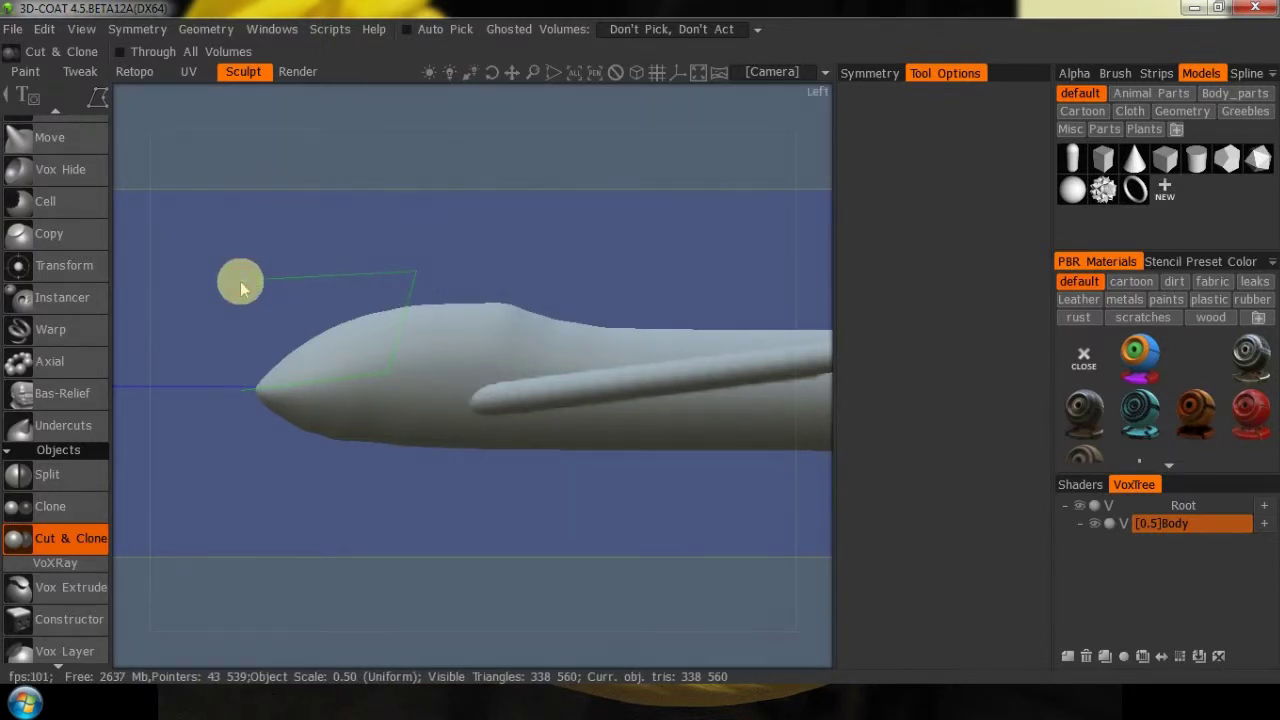
pyautogui.press('Return')
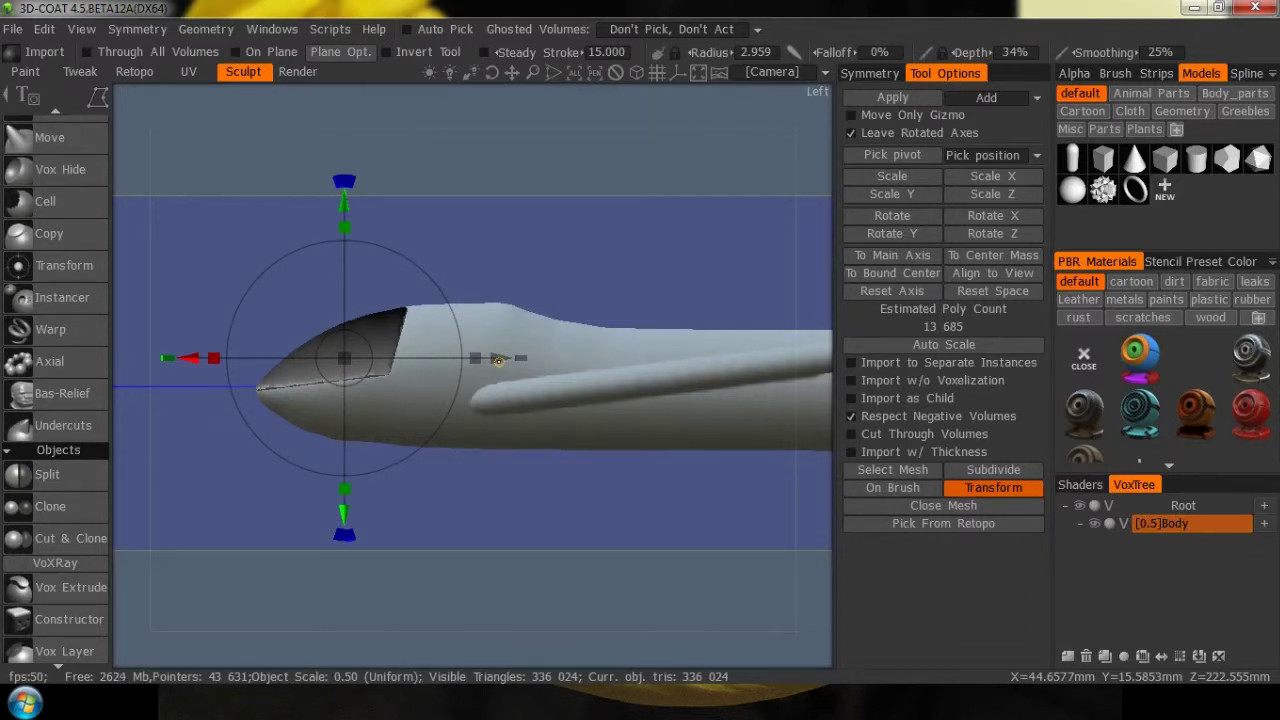
# Try moving the cut windshield piece forward and upward away from the nose, and undo both moves
pyautogui.moveTo(498, 358); pyautogui.dragTo(474, 358)
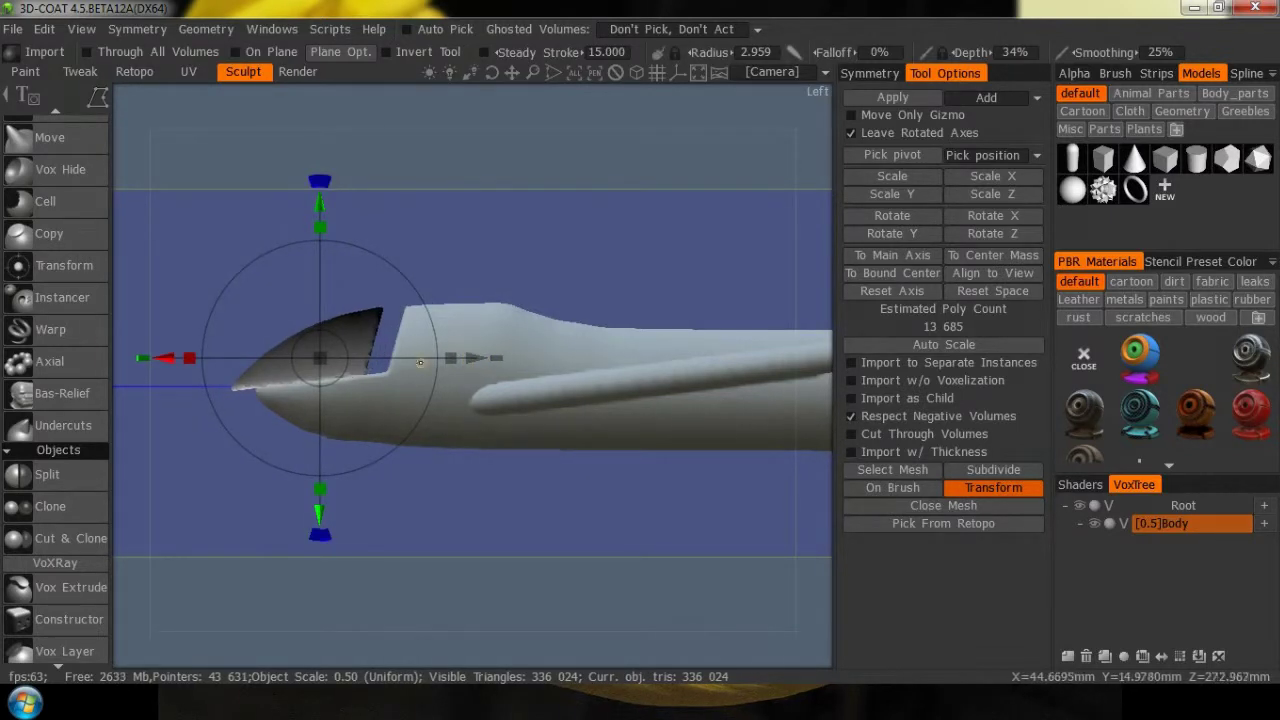
pyautogui.click(330, 512)
pyautogui.moveTo(320, 515); pyautogui.dragTo(321, 496)
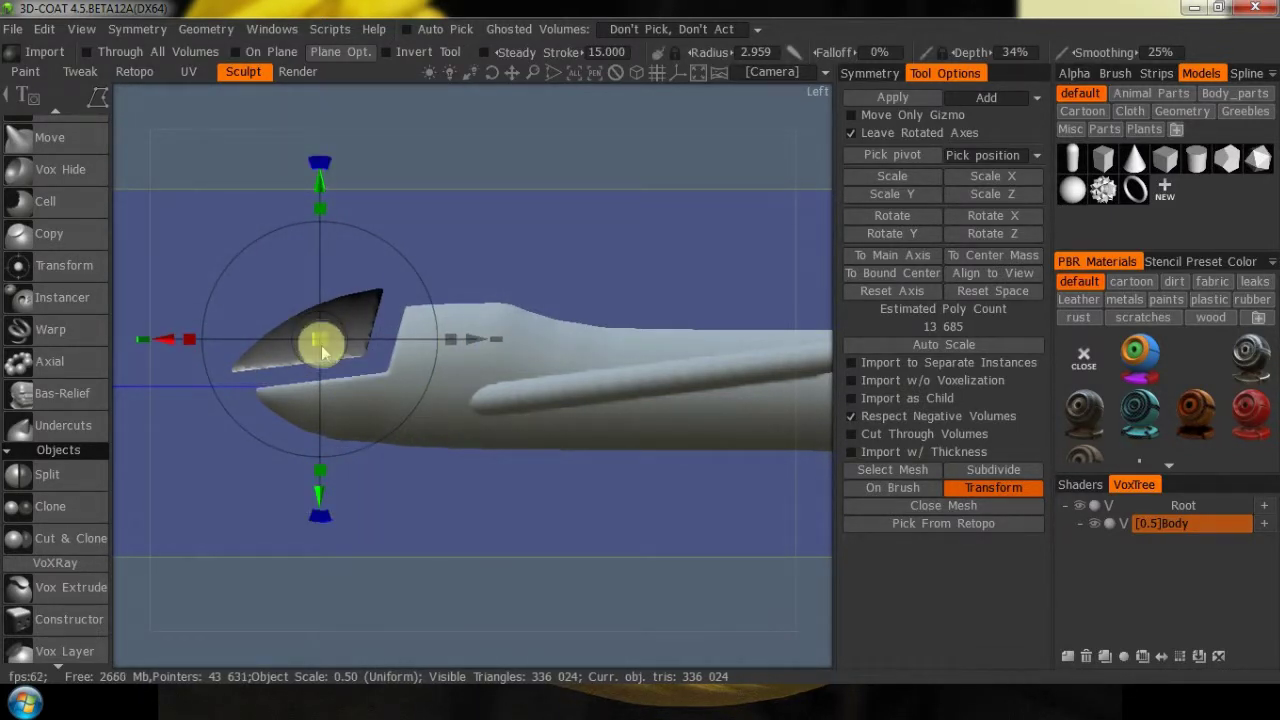
pyautogui.hotkey('ctrl', 'z')
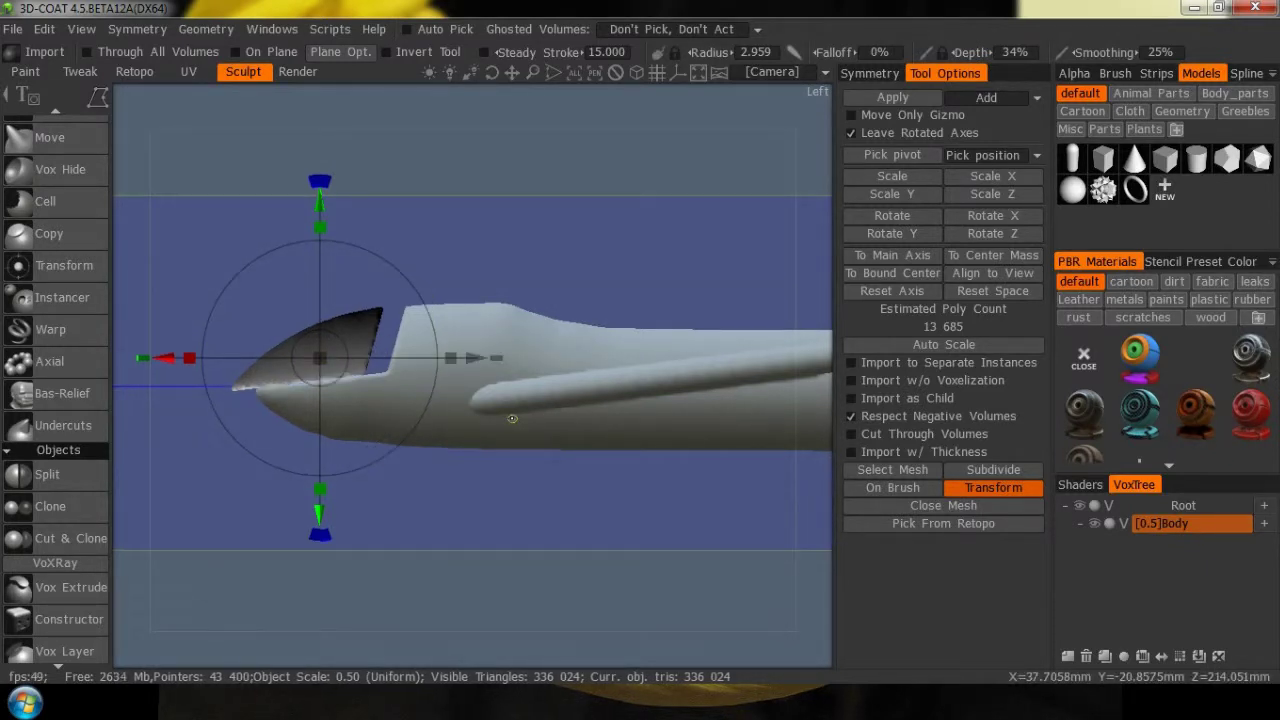
pyautogui.hotkey('ctrl', 'z')
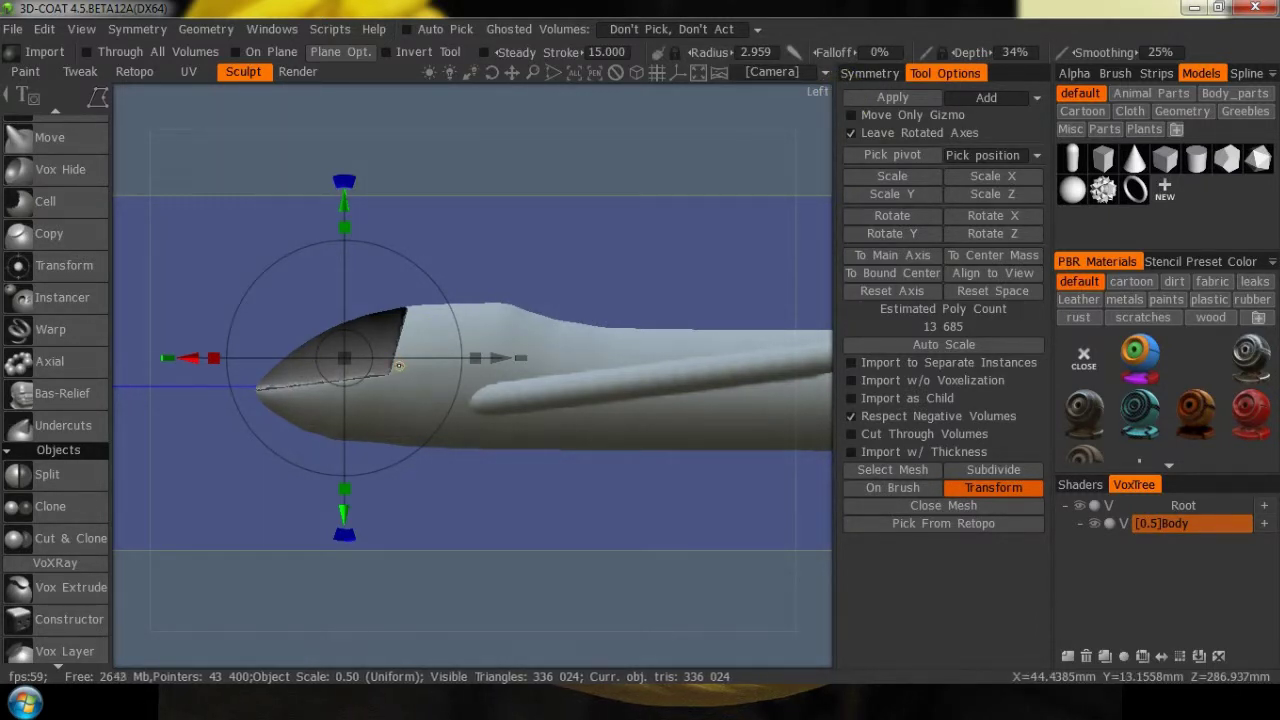
# Add a new volume beside Body in the volume tree and name it Windshield
pyautogui.click(975, 508)
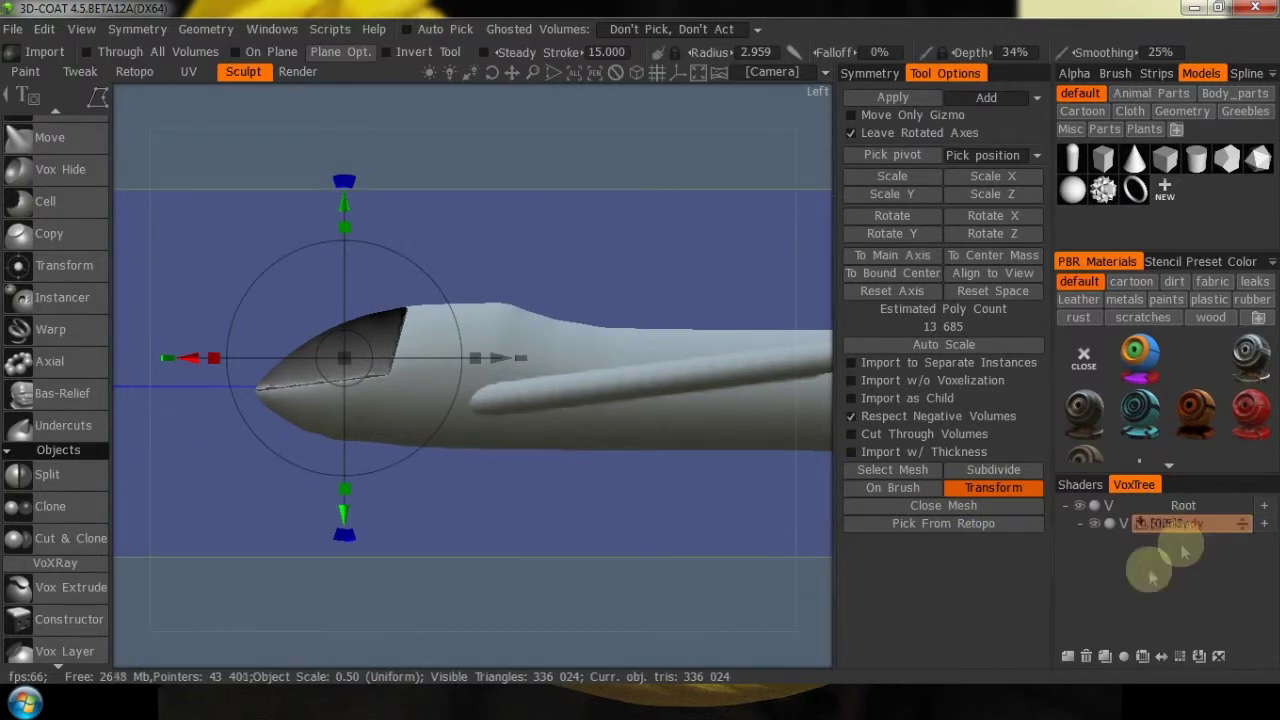
pyautogui.click(1070, 655)
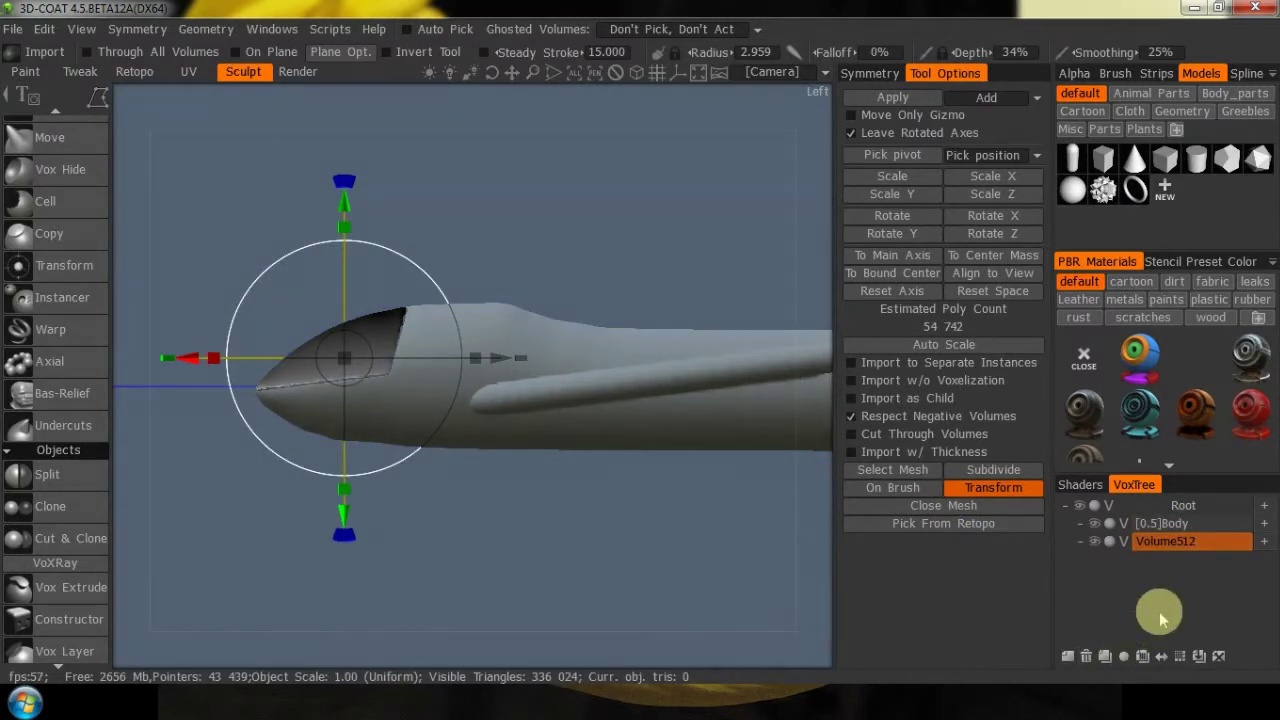
pyautogui.doubleClick(1180, 541)
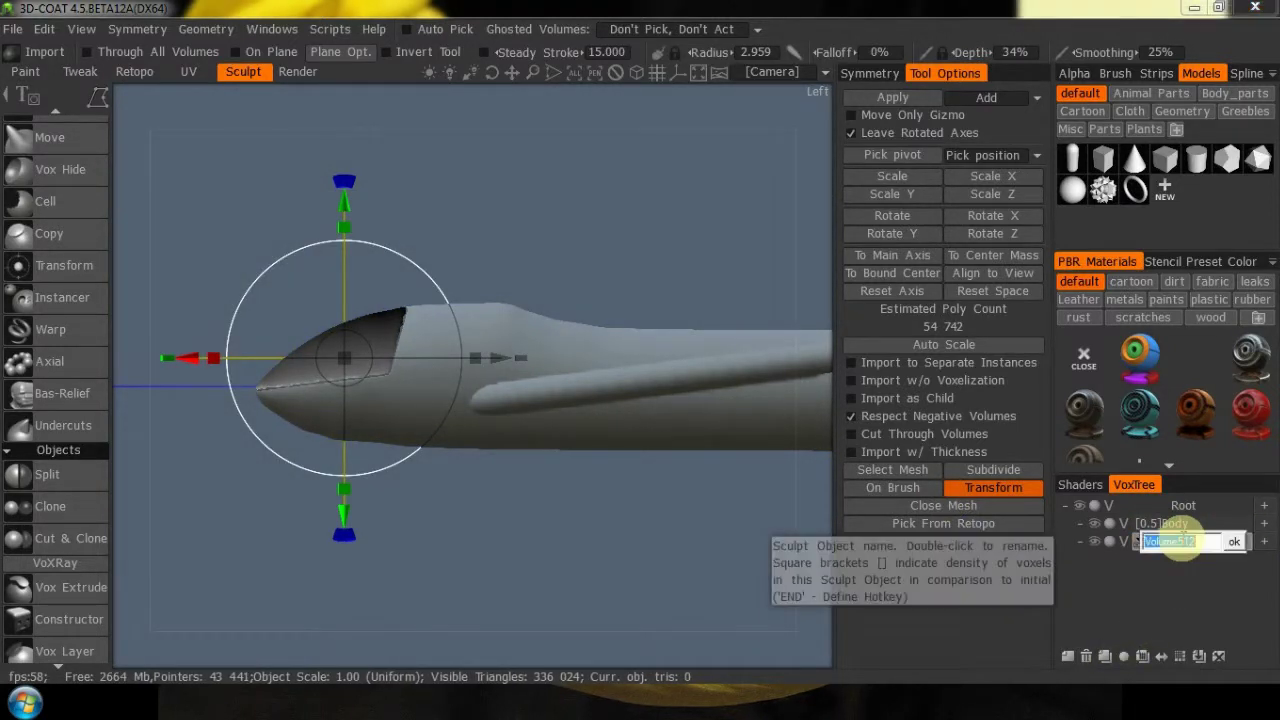
pyautogui.write('Windshield')
pyautogui.press('Return')
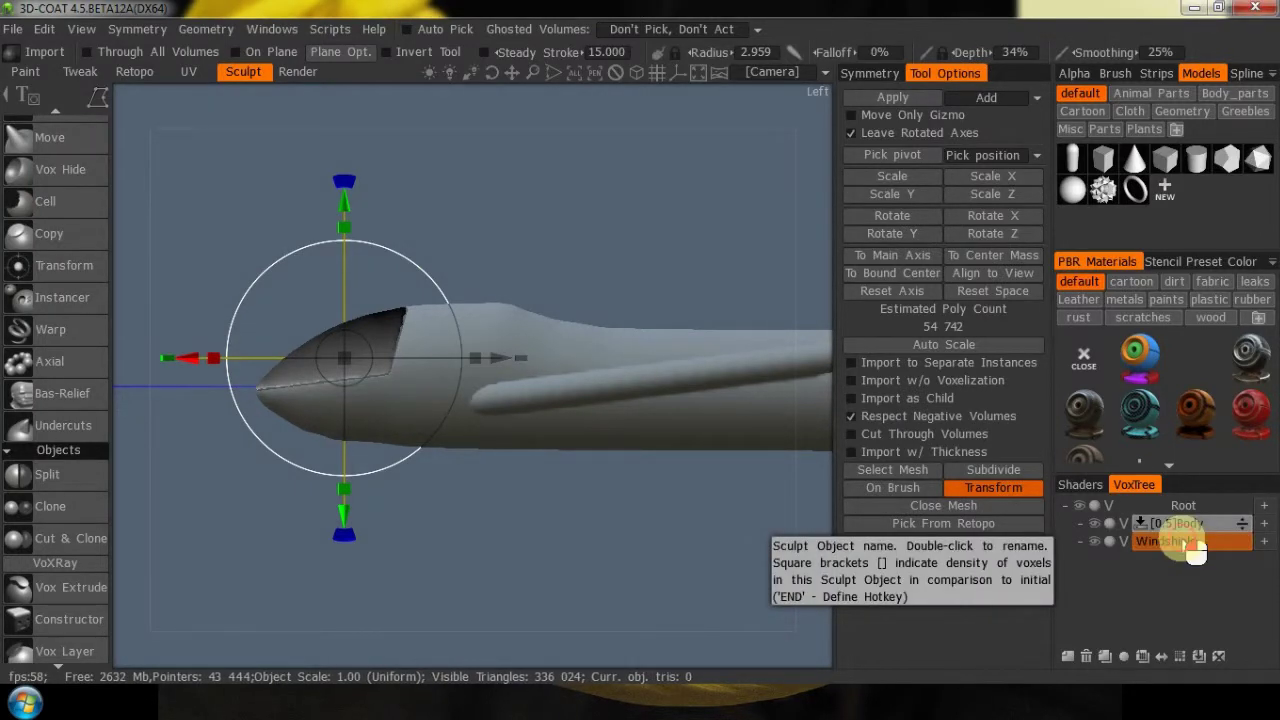
# Turn on the X axis for the mirror symmetry of the Windshield volume
pyautogui.click(871, 75)
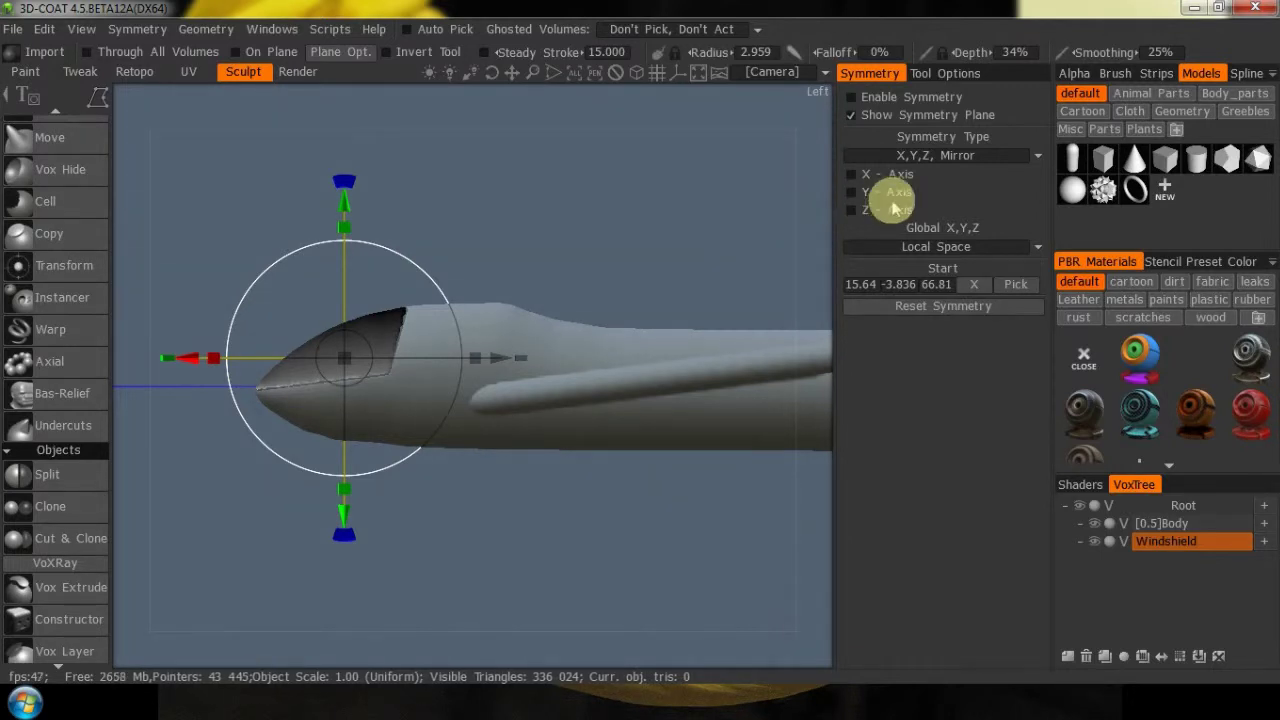
pyautogui.click(853, 176)
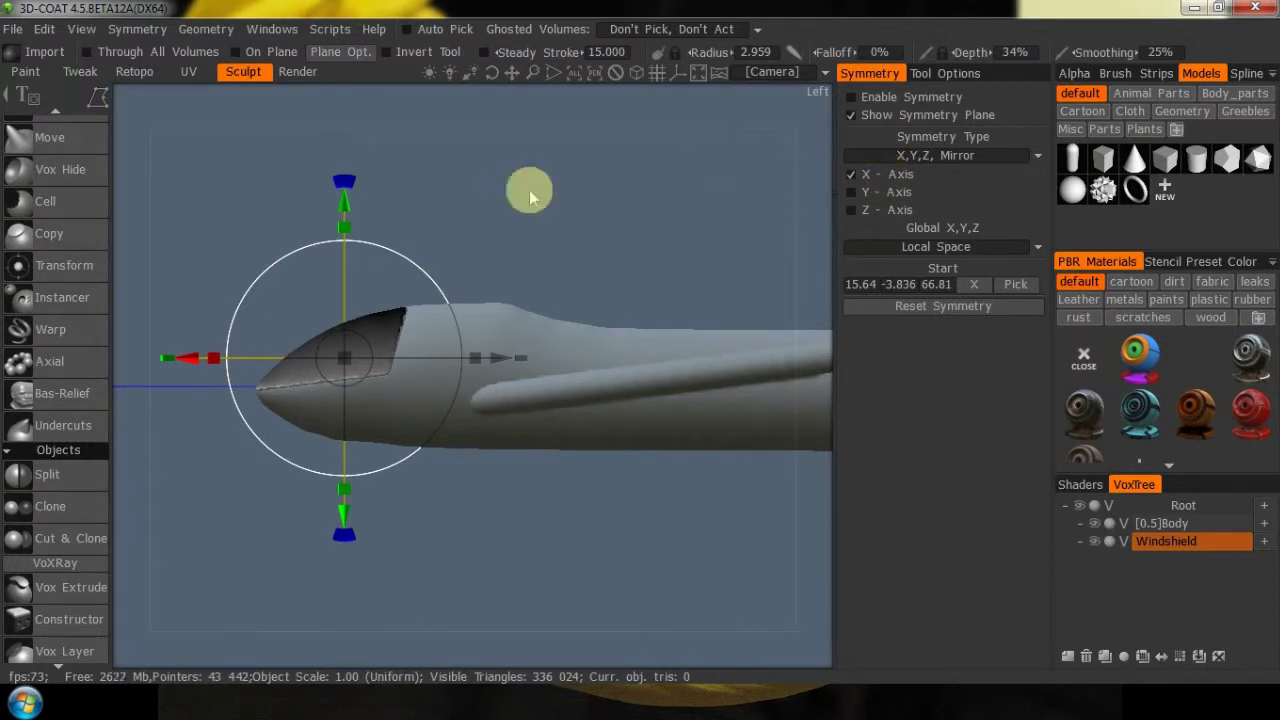
# Apply the cut windshield piece to the Windshield volume and check the separation by hiding and showing that volume
pyautogui.click(932, 74)
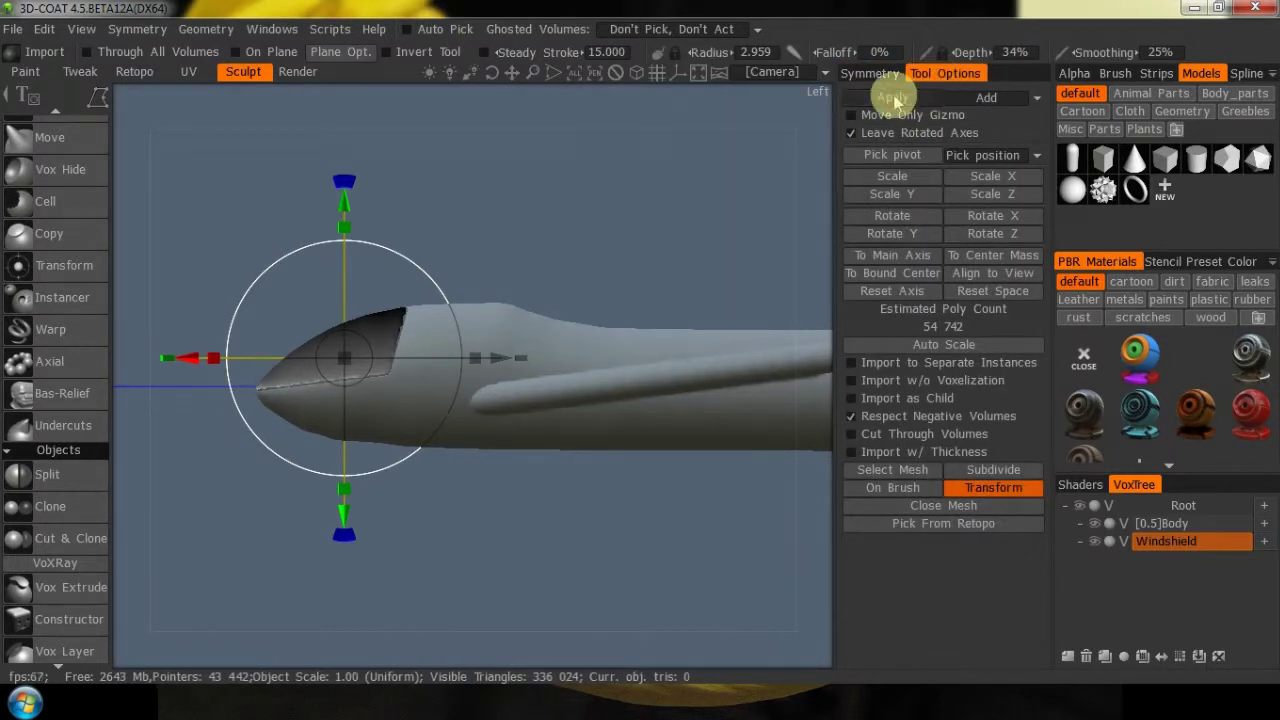
pyautogui.click(893, 97)
pyautogui.click(345, 421)
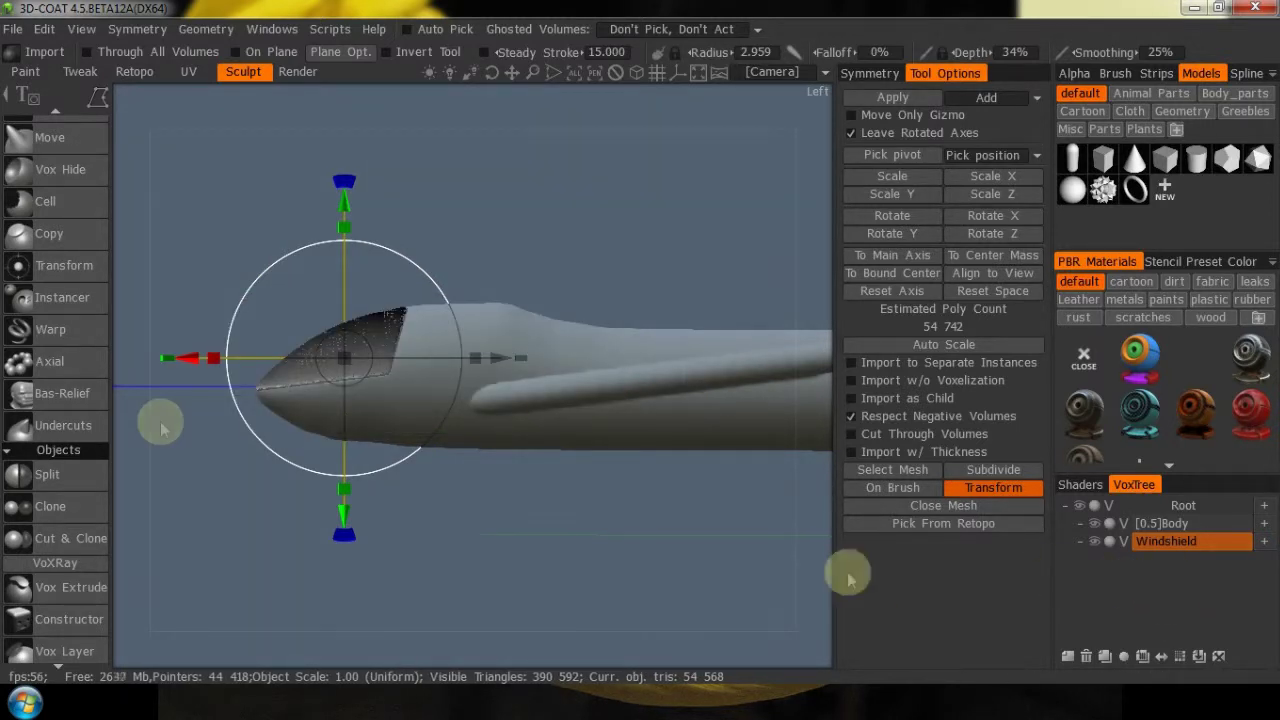
pyautogui.click(48, 138)
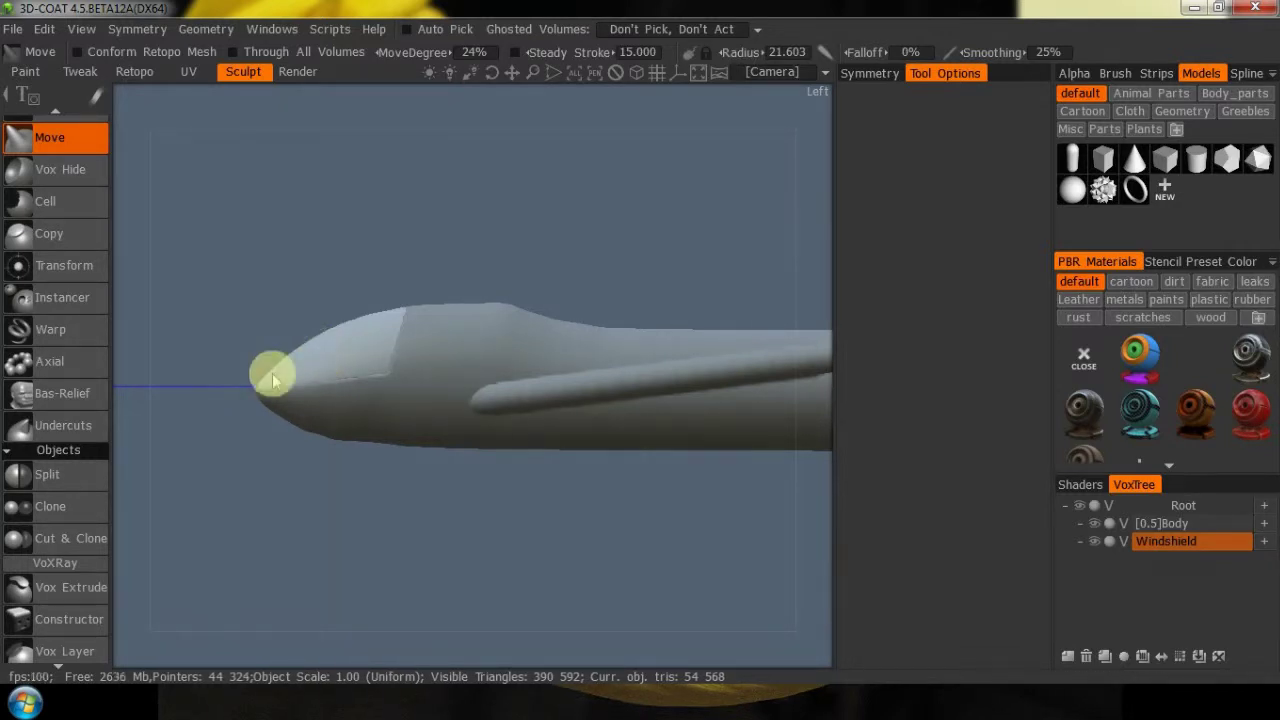
pyautogui.click(1098, 544)
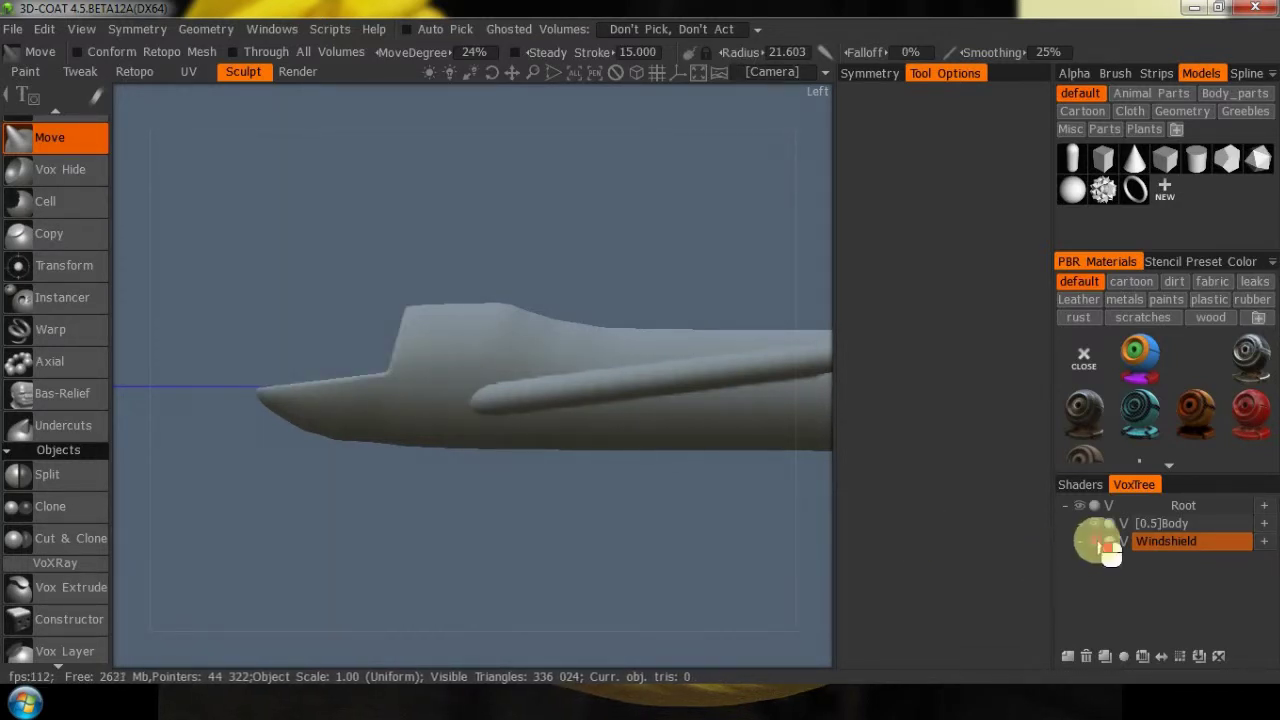
pyautogui.click(1098, 544)
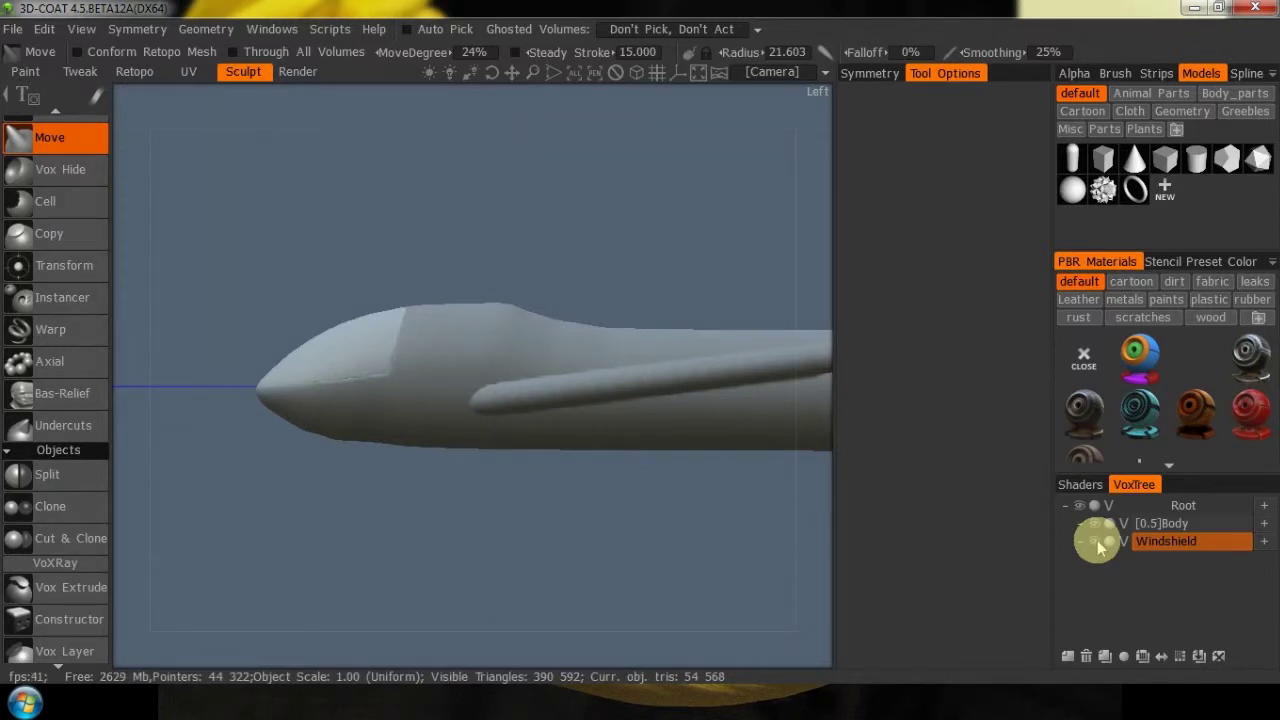
# In the top view, activate Body, enable Z-axis mirror symmetry, and cut a rectangular rudder from each main wing's trailing edge with Cut & Clone
pyautogui.press('KP_7')
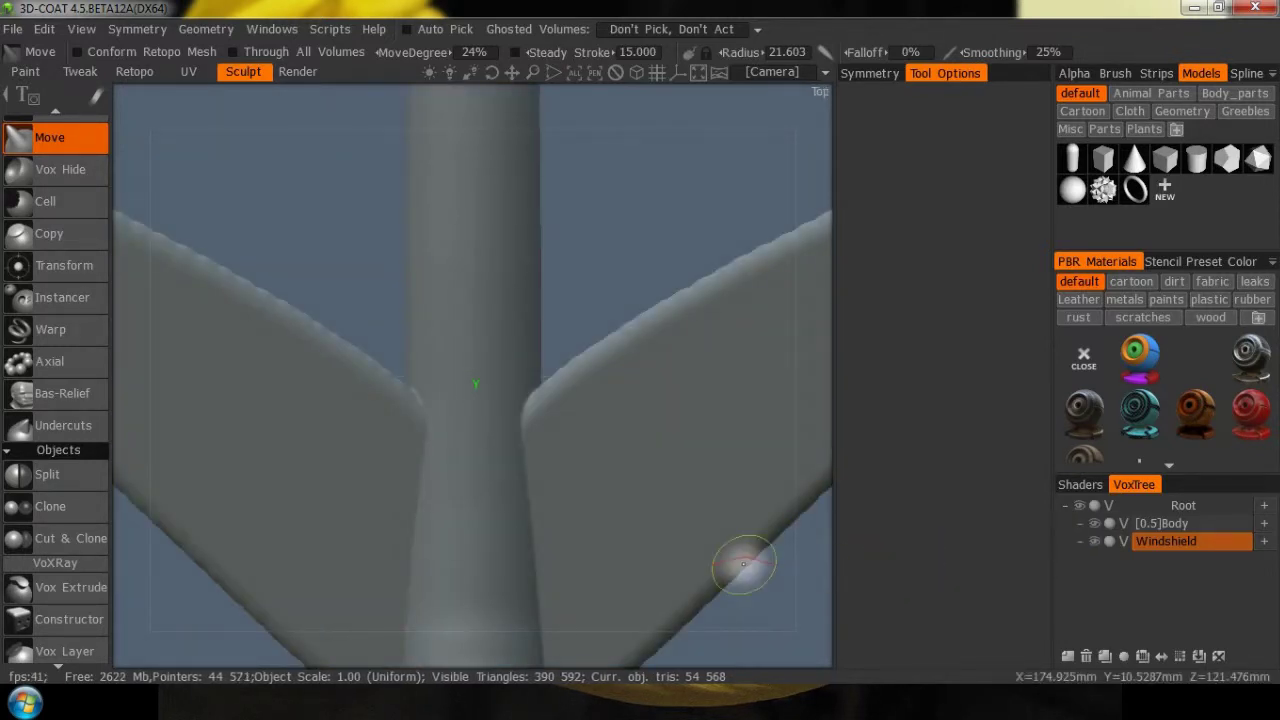
pyautogui.moveTo(788, 578); pyautogui.dragTo(505, 700, button='right')
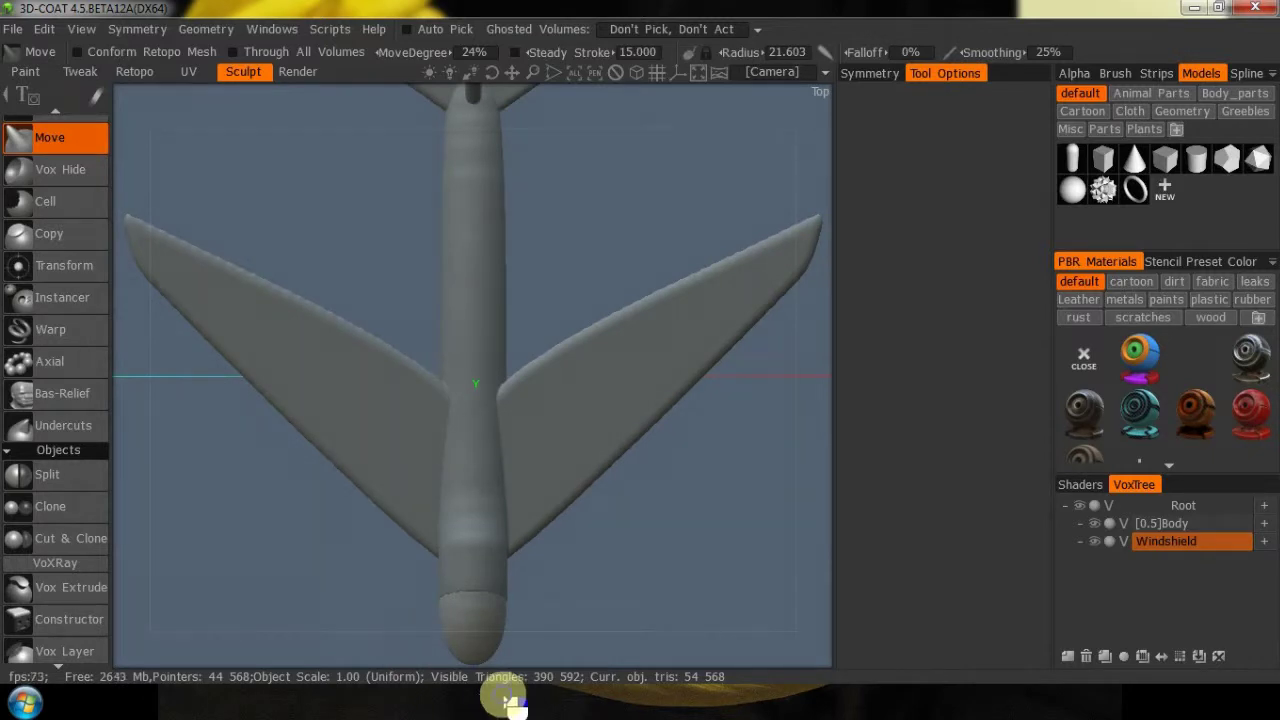
pyautogui.moveTo(686, 526); pyautogui.dragTo(646, 557, button='right')
pyautogui.moveTo(646, 557); pyautogui.dragTo(580, 536, button='middle')
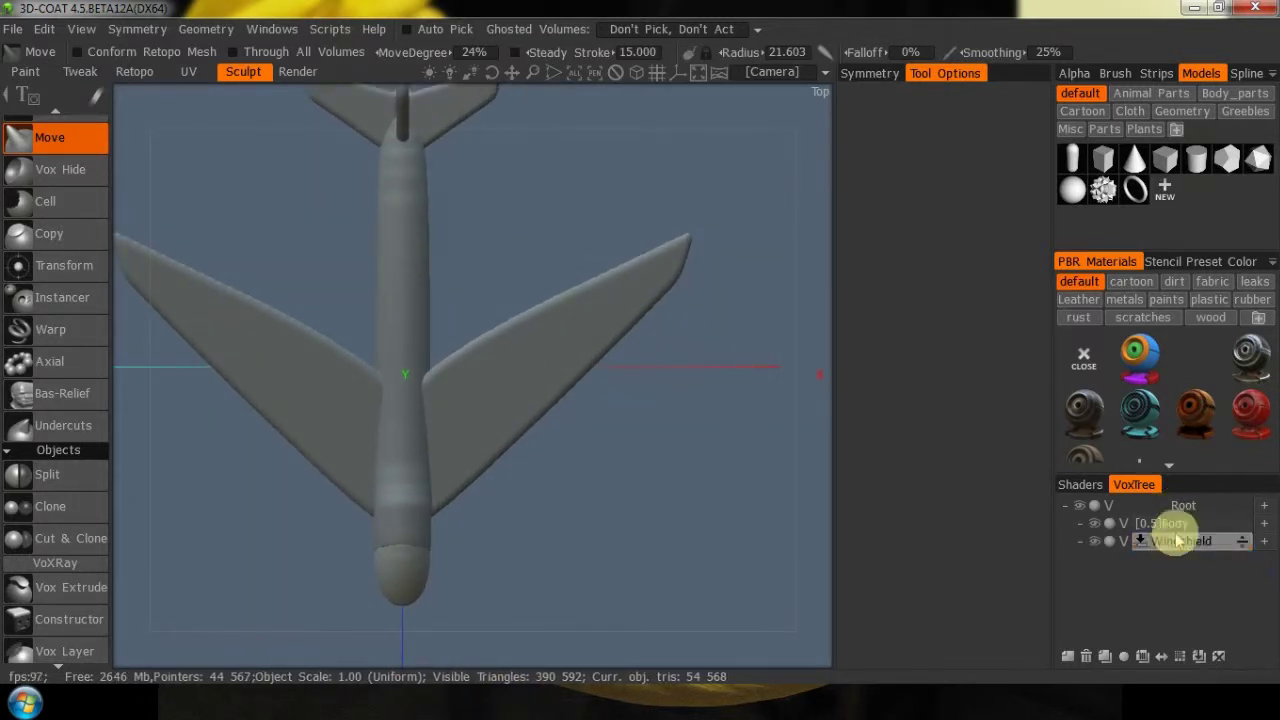
pyautogui.moveTo(1176, 540); pyautogui.dragTo(1175, 524)
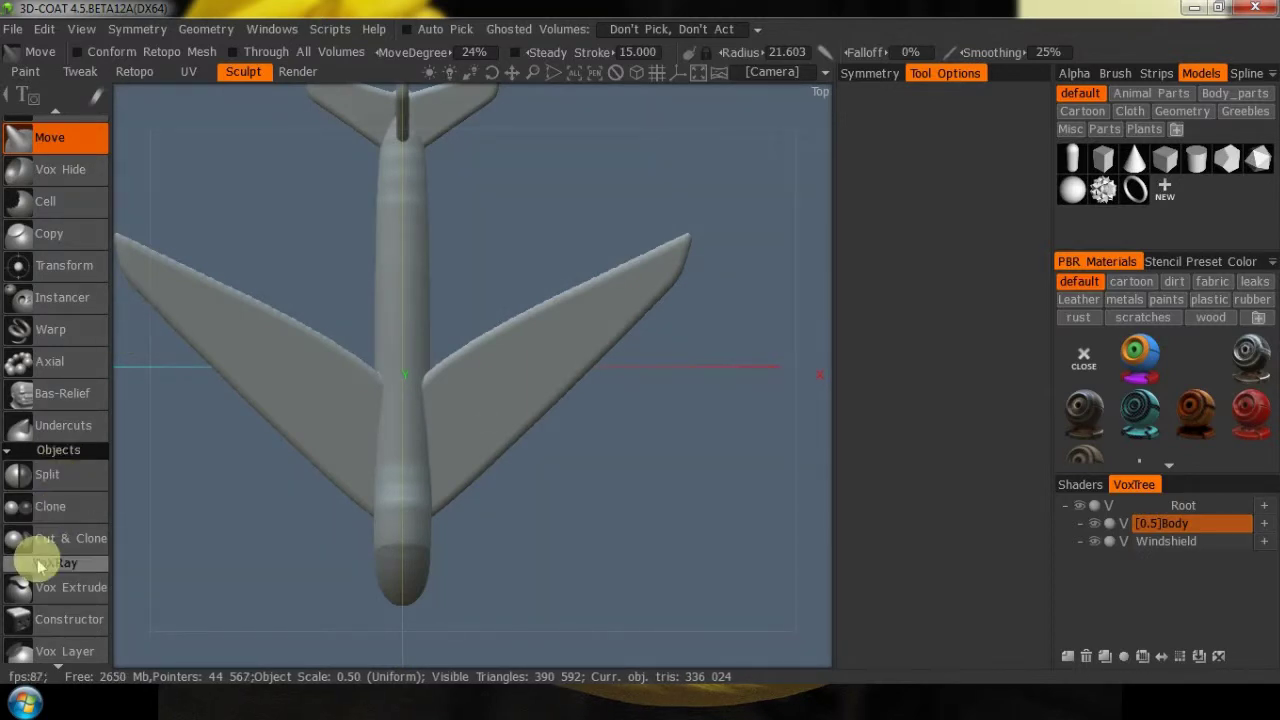
pyautogui.press('c')
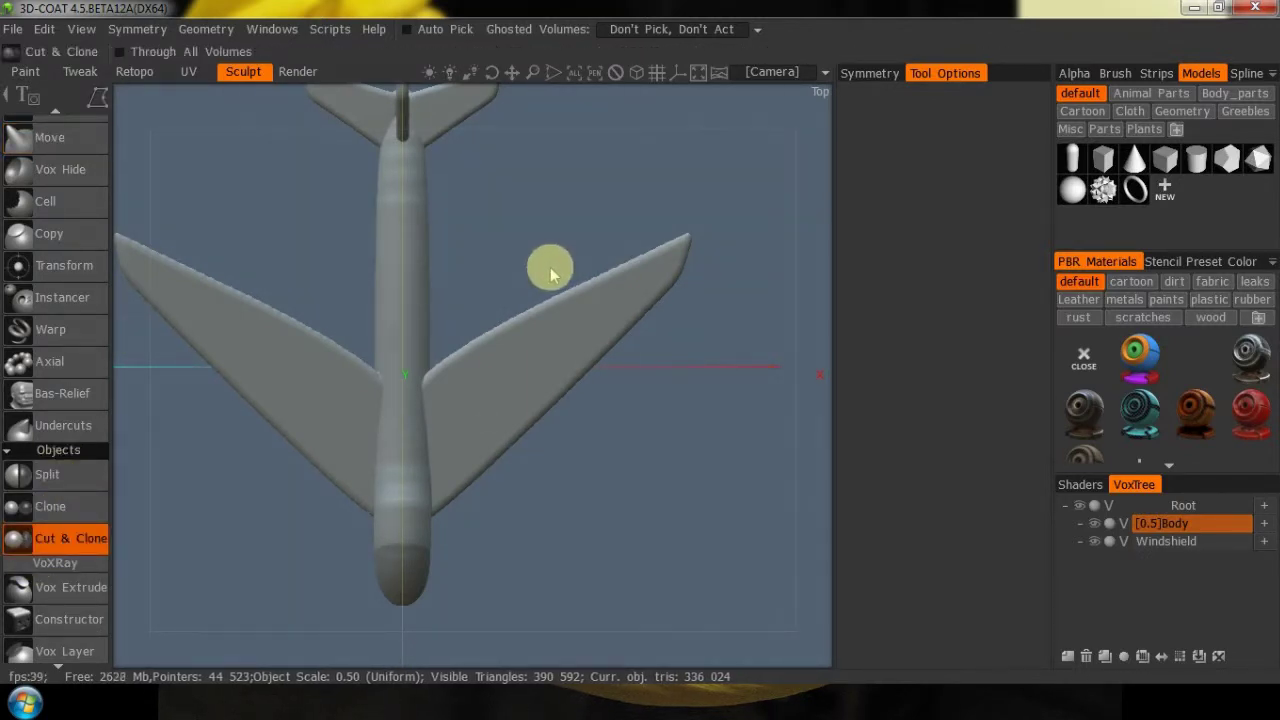
pyautogui.click(862, 75)
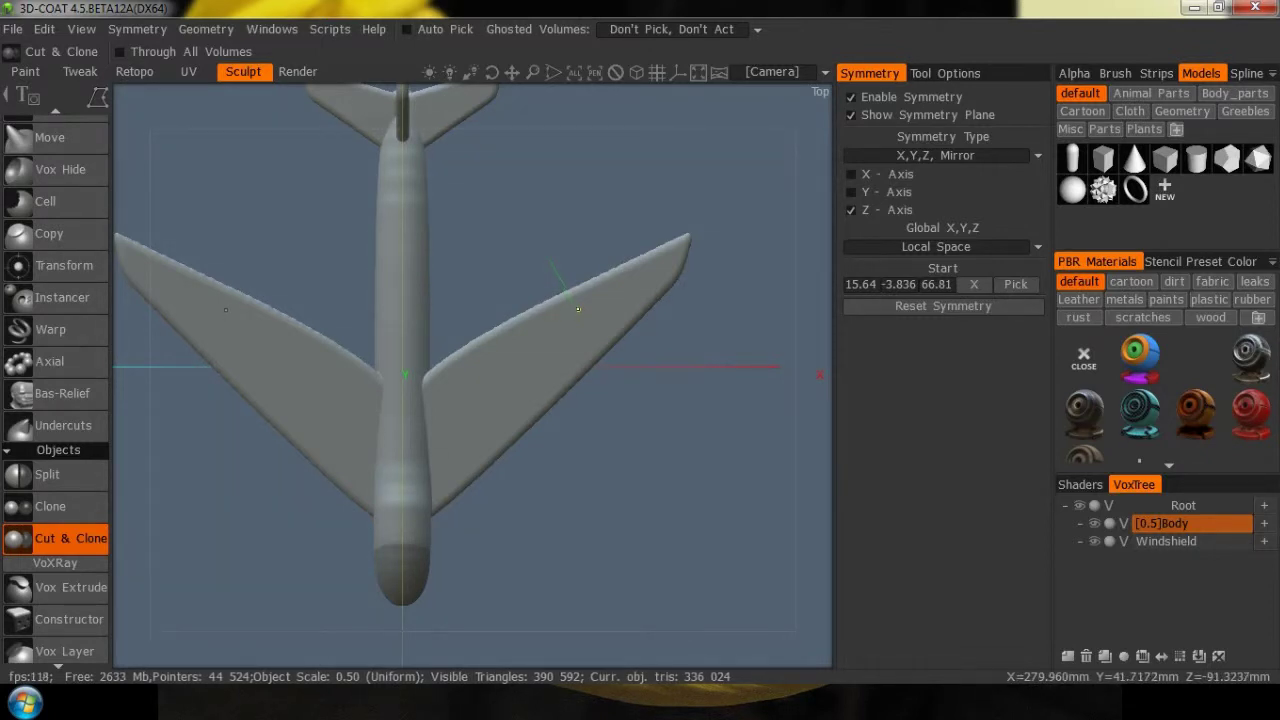
pyautogui.click(640, 242)
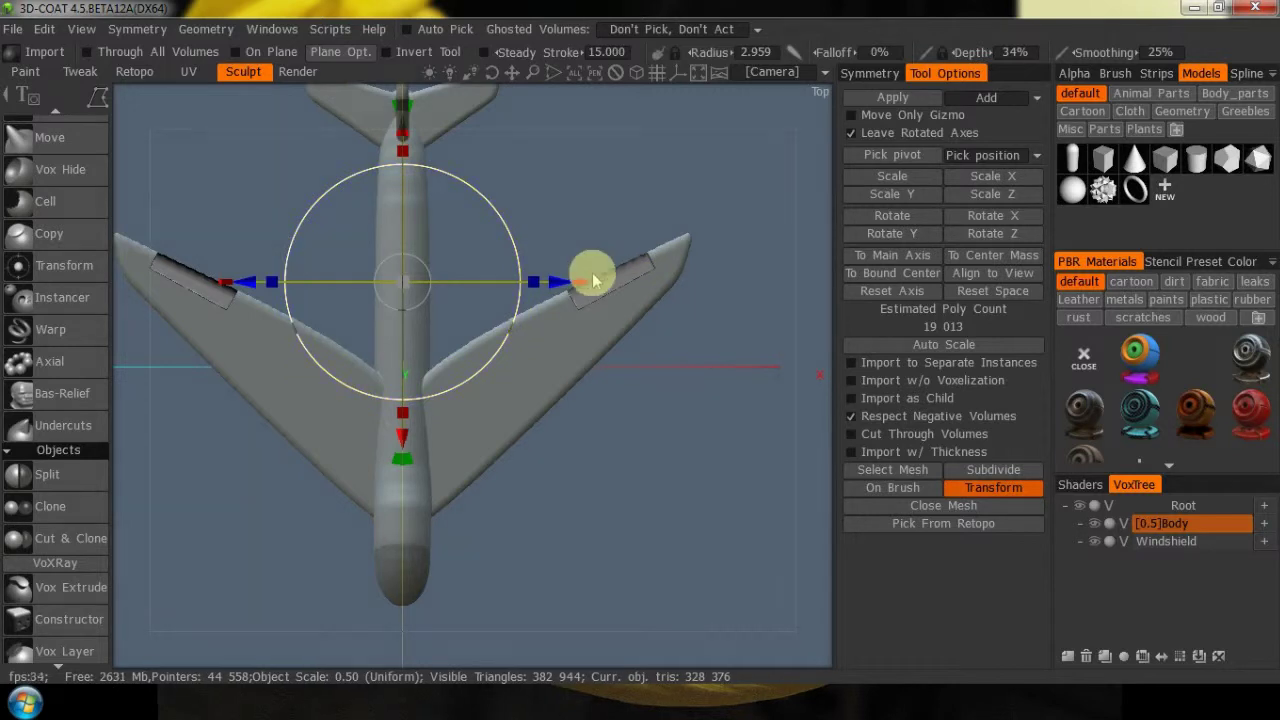
# Add a new volume named Rudders beside Body and apply the cut wing pieces to it with symmetry disabled
pyautogui.click(1190, 524)
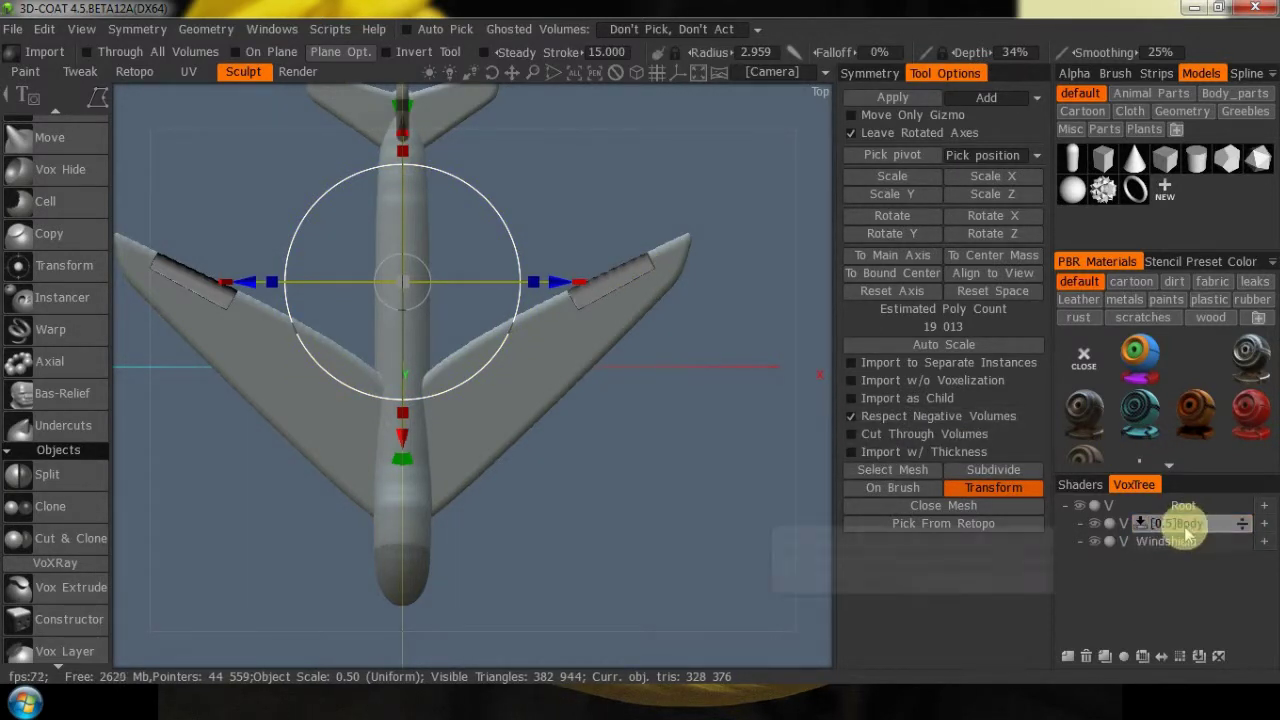
pyautogui.click(1195, 524)
pyautogui.click(1068, 655)
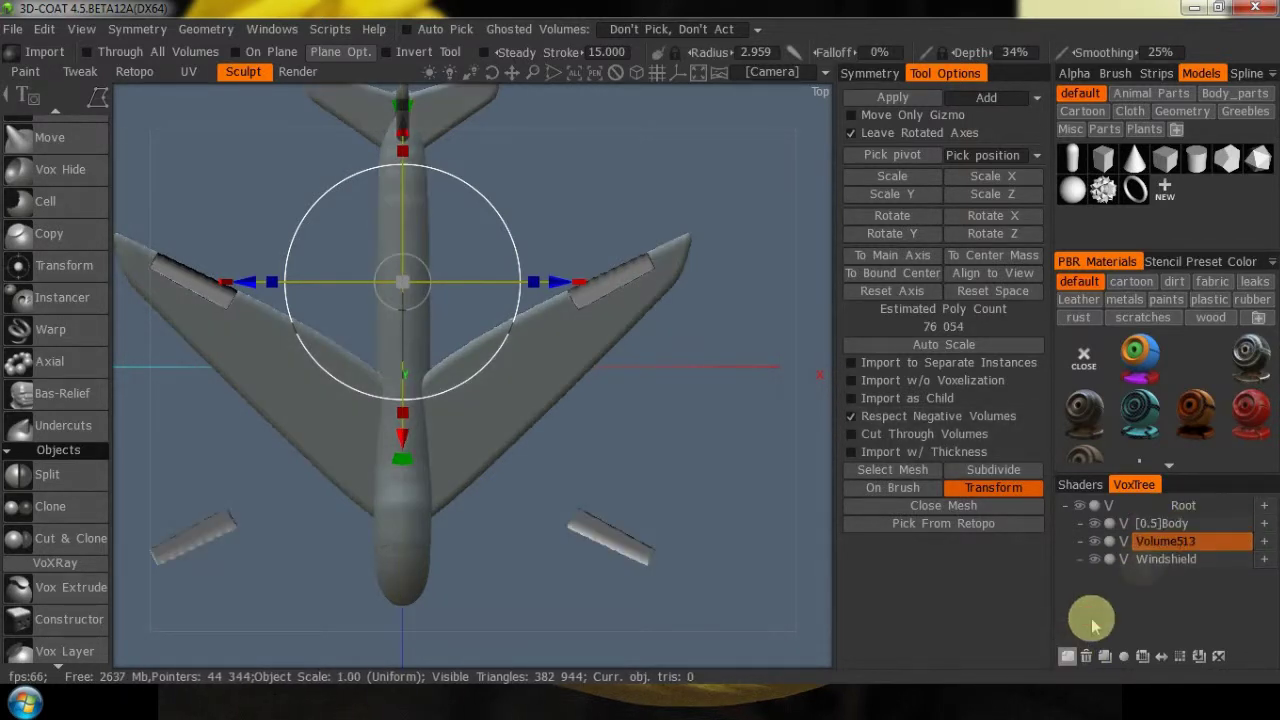
pyautogui.doubleClick(1162, 541)
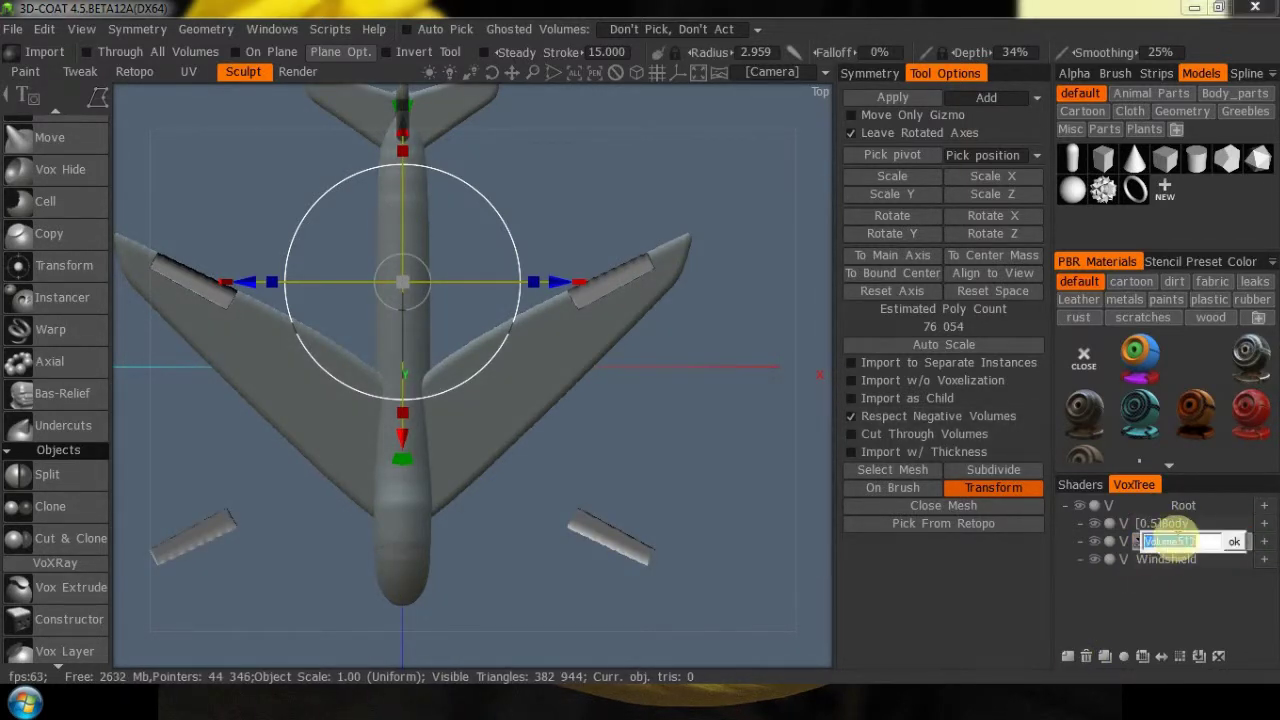
pyautogui.write('Rudders')
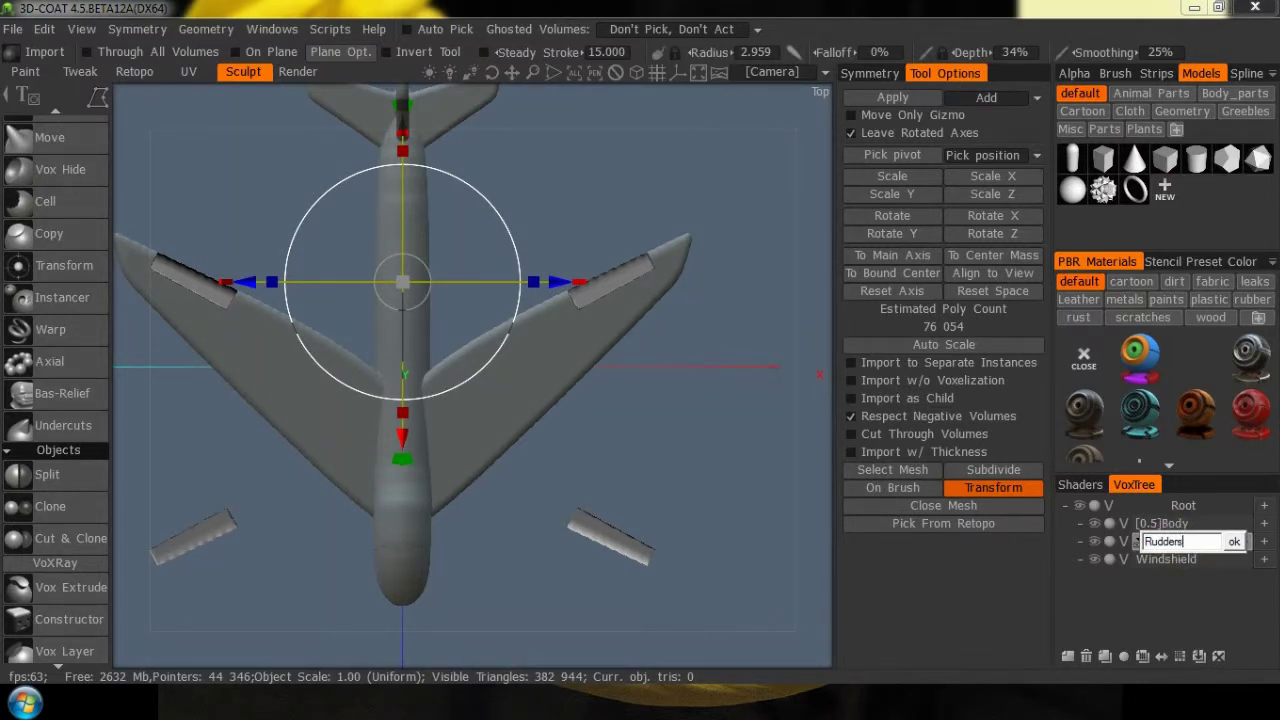
pyautogui.press('Return')
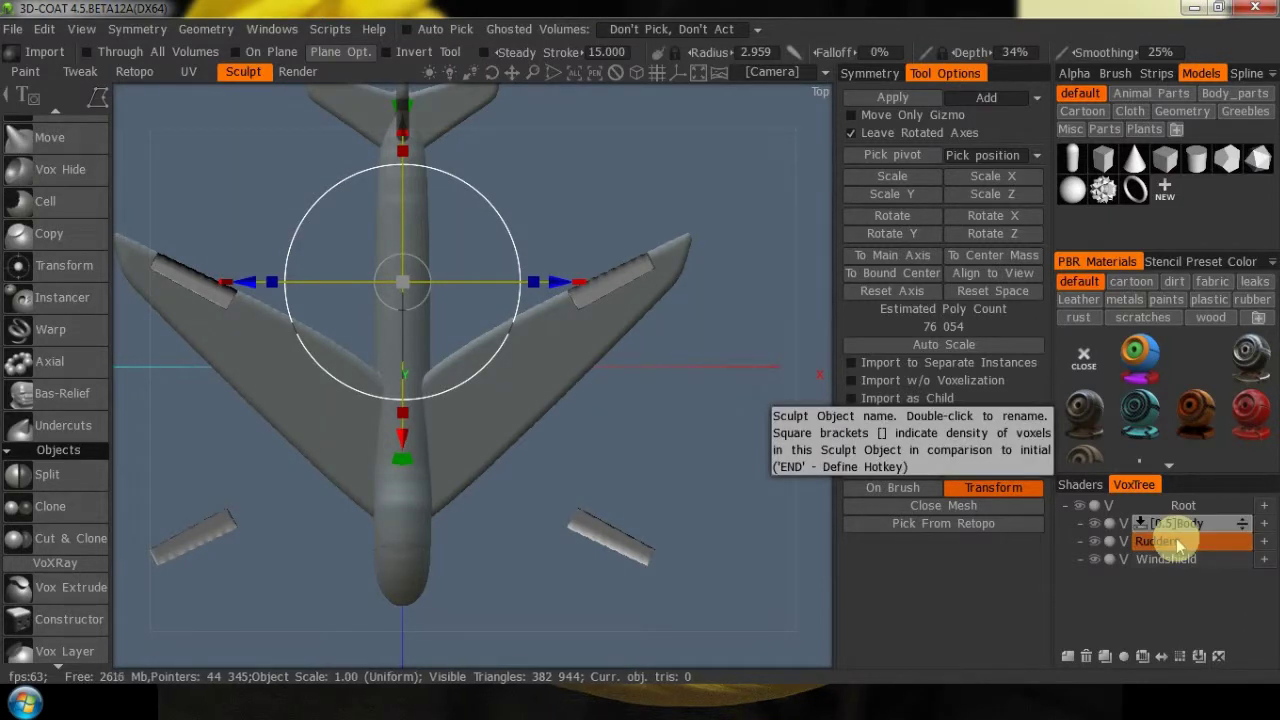
pyautogui.click(866, 75)
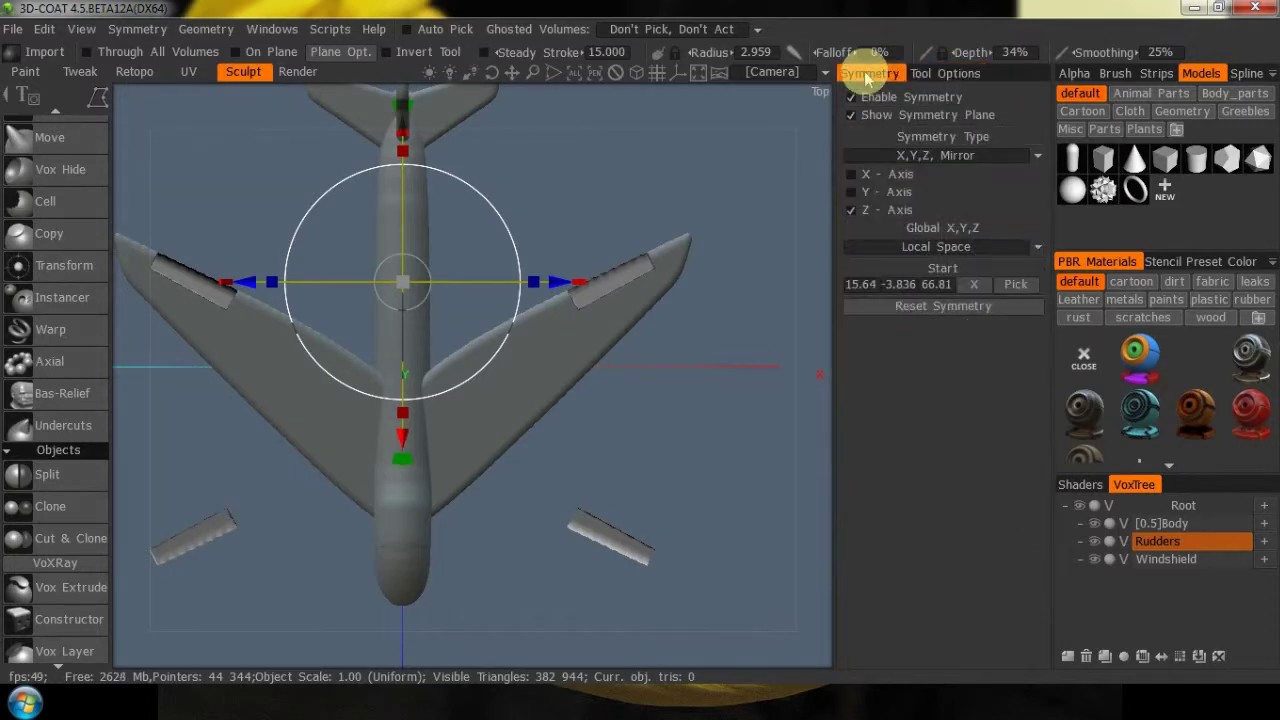
pyautogui.click(850, 98)
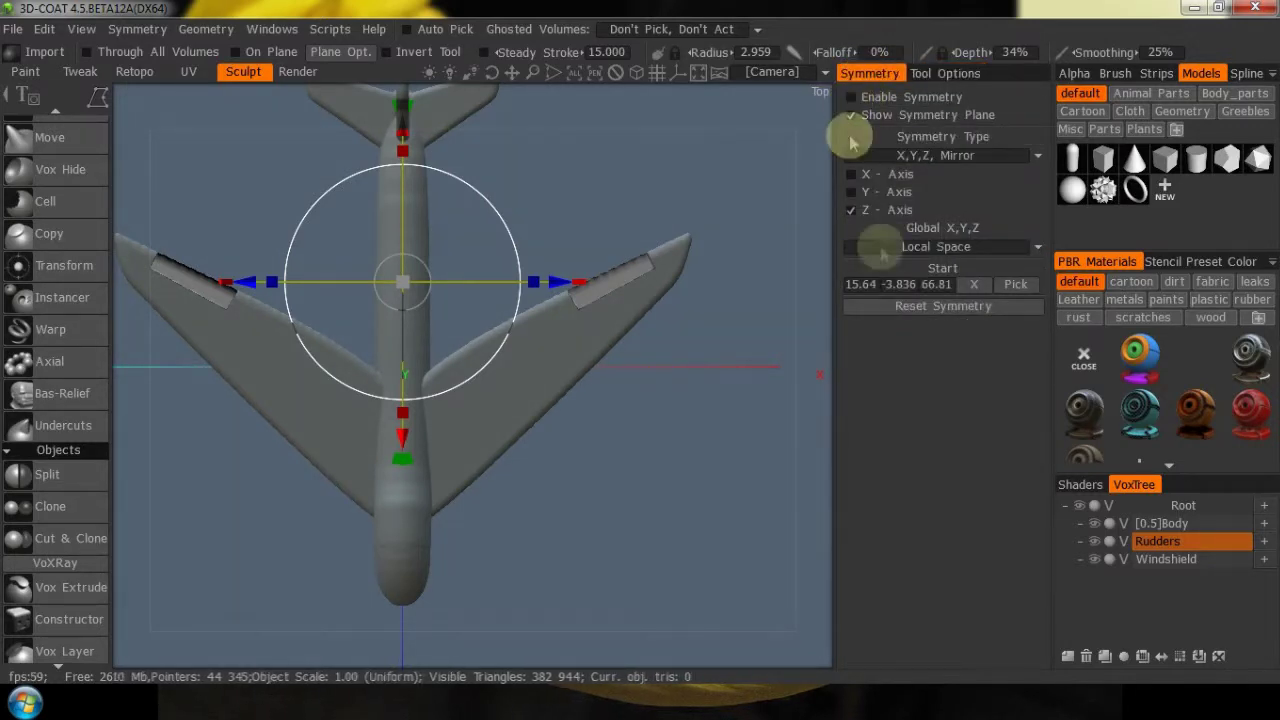
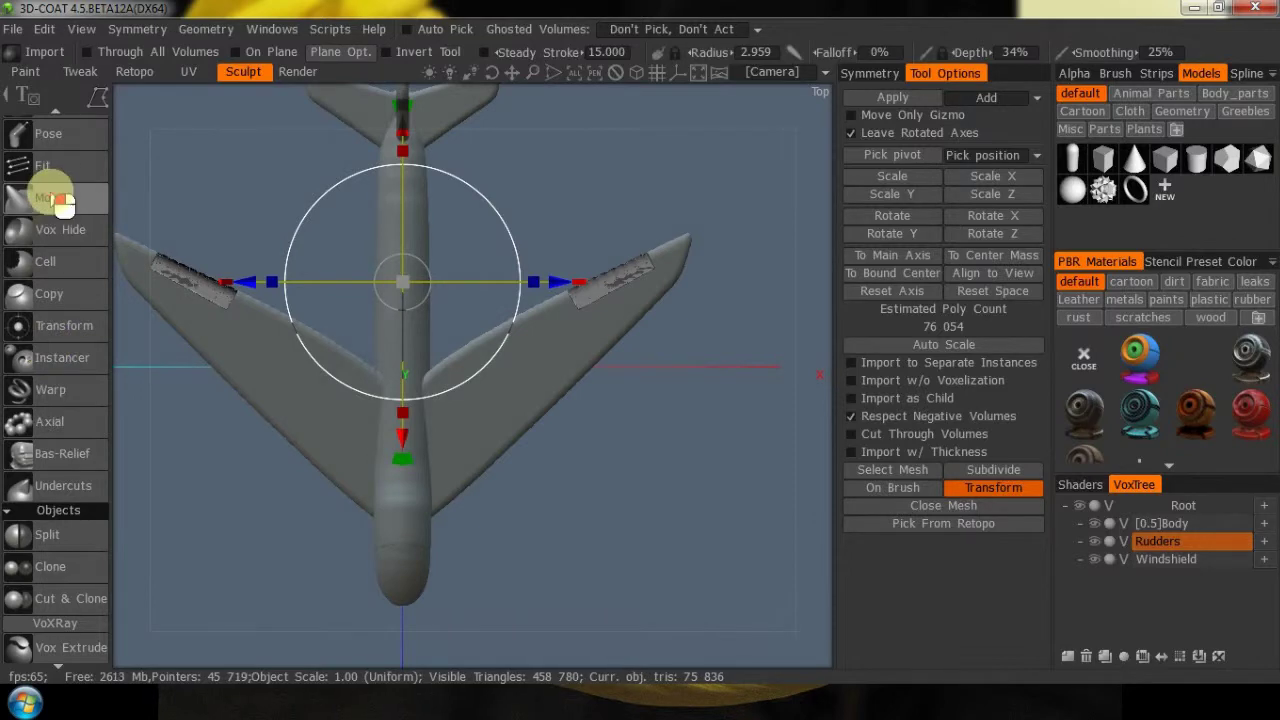
# With only Rudders visible in the top view, use Cut Off to remove the piece on the negative X side, and show all volumes again
pyautogui.click(1097, 543)
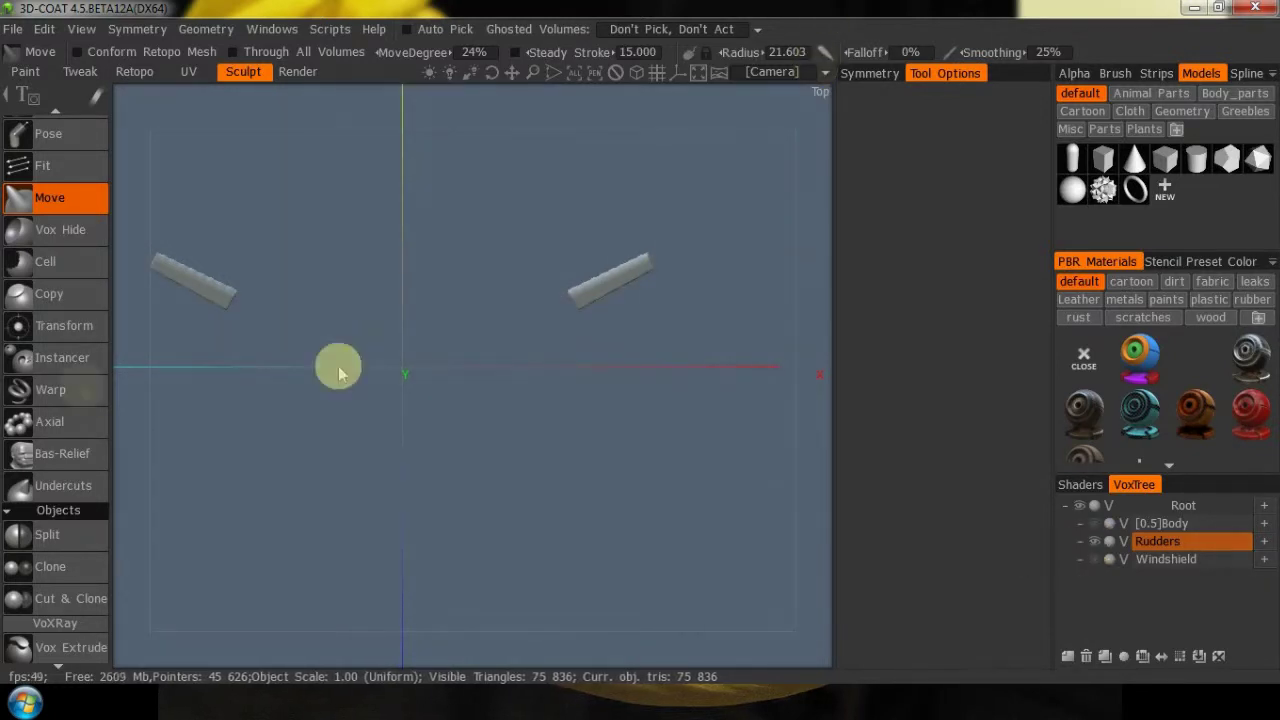
pyautogui.scroll(3, 63, 229)
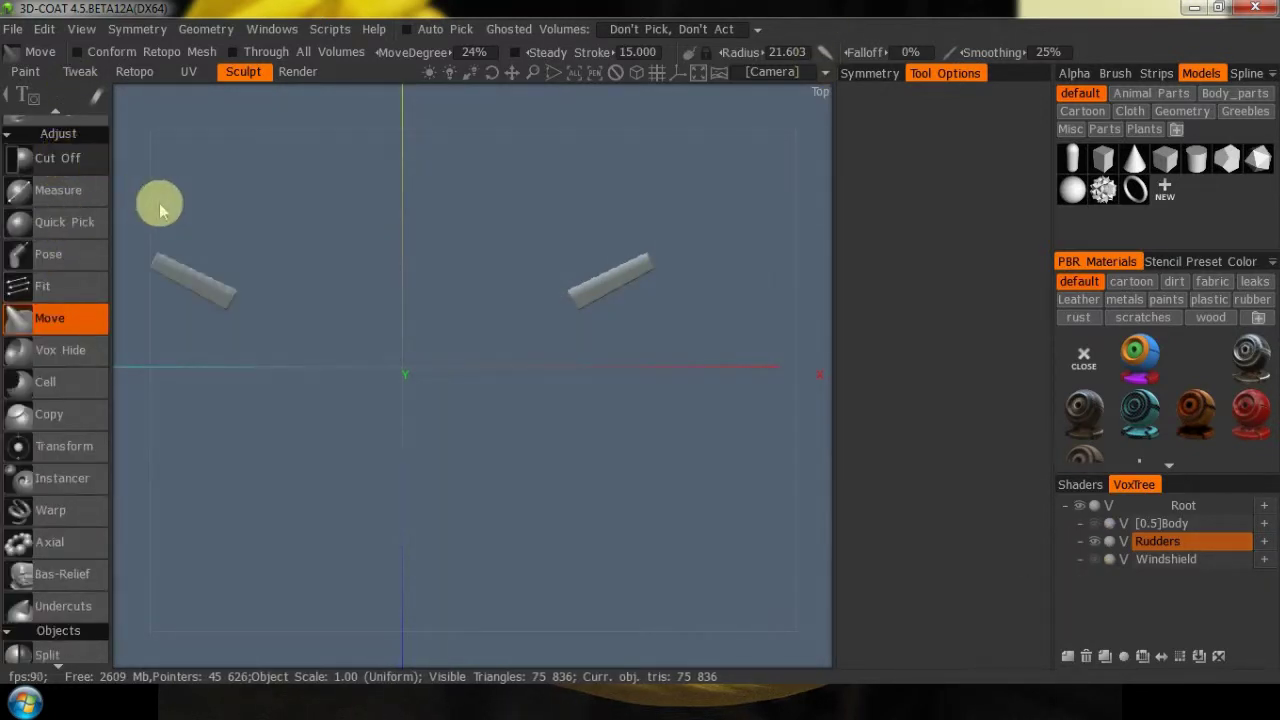
pyautogui.press('x')
pyautogui.keyDown('alt'); pyautogui.moveTo(136, 222); pyautogui.dragTo(219, 280); pyautogui.keyUp('alt')
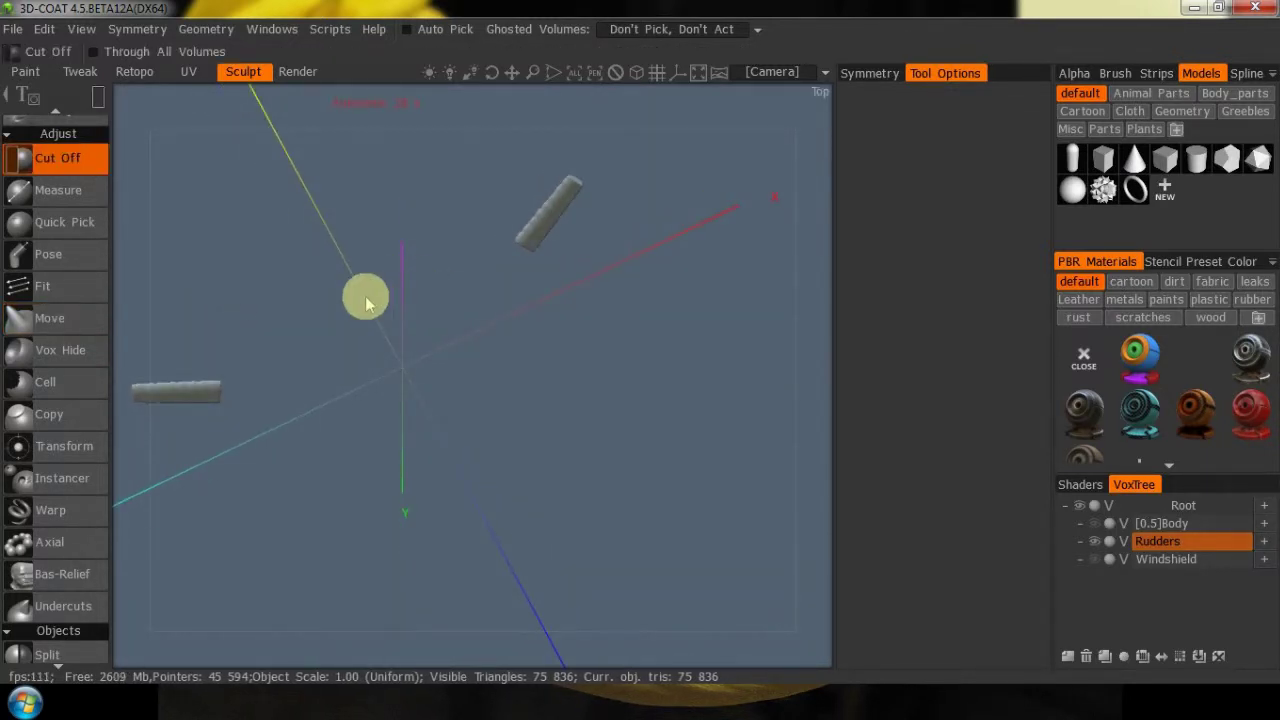
pyautogui.press('KP_7')
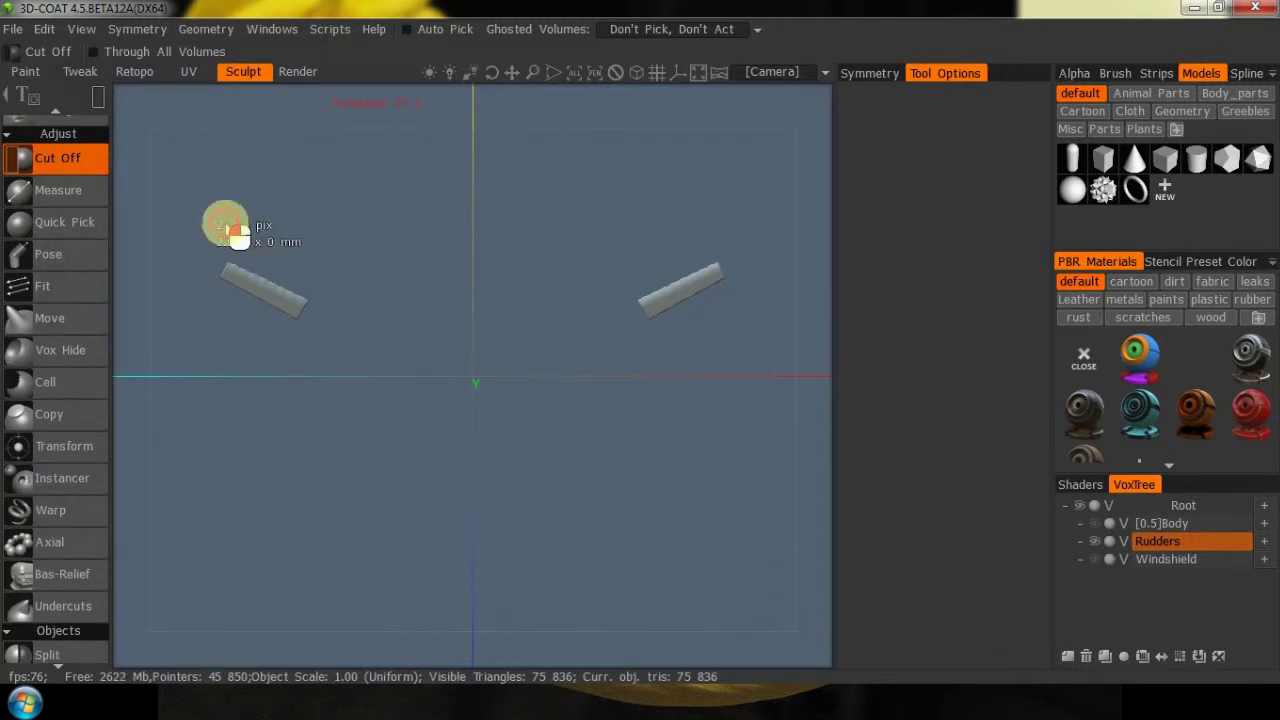
pyautogui.moveTo(228, 230); pyautogui.dragTo(349, 366)
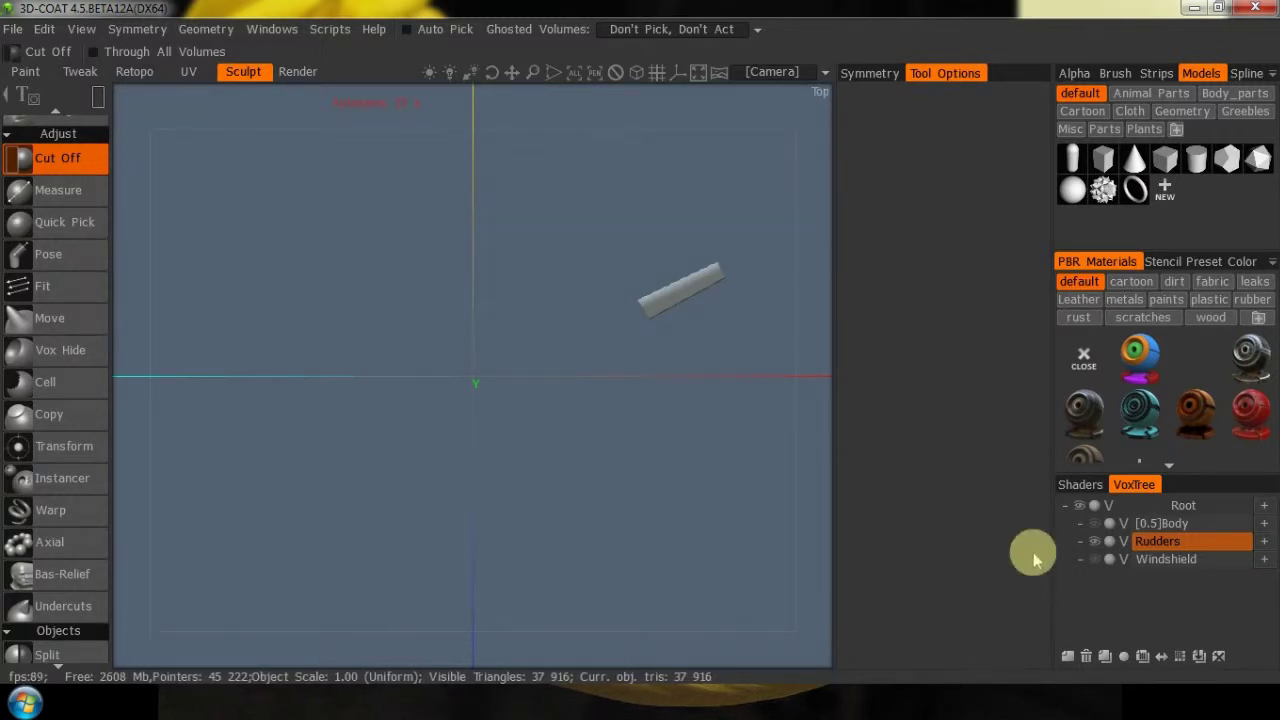
pyautogui.click(1095, 545)
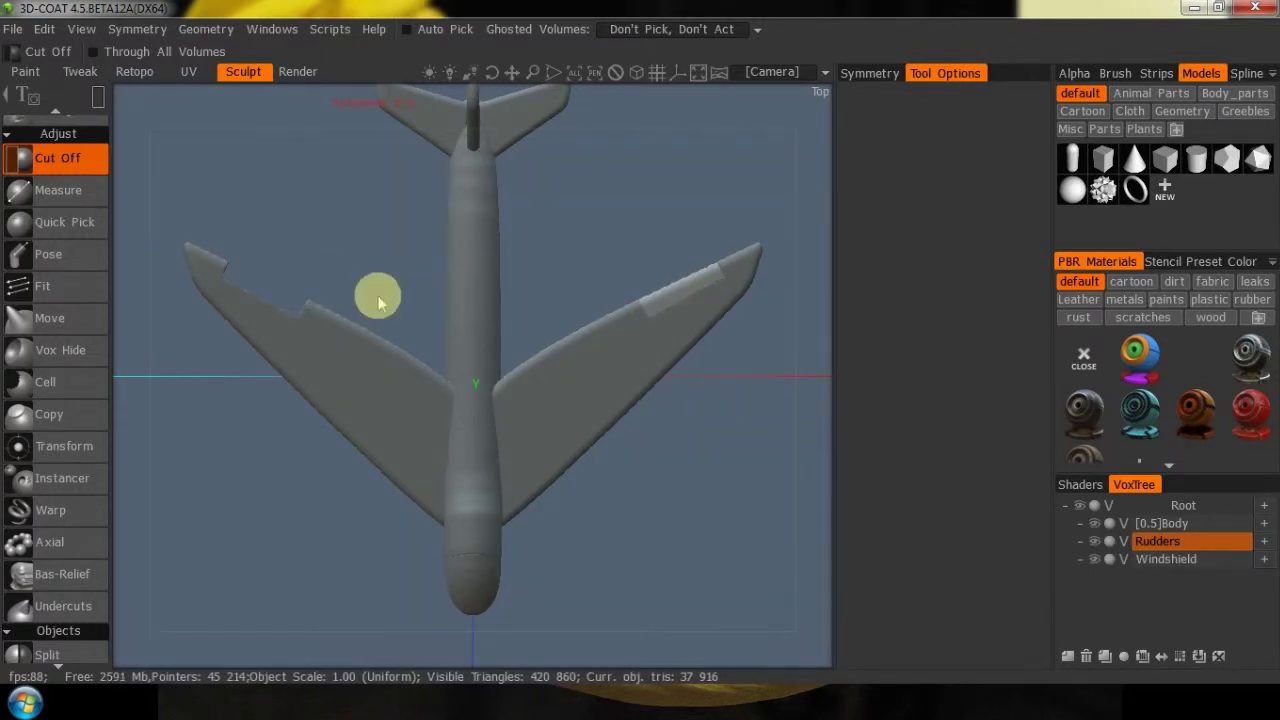
# Use Transform with Move Only Gizmo enabled to rotate the gizmo until its X axis follows the remaining rudder's length
pyautogui.press('space')
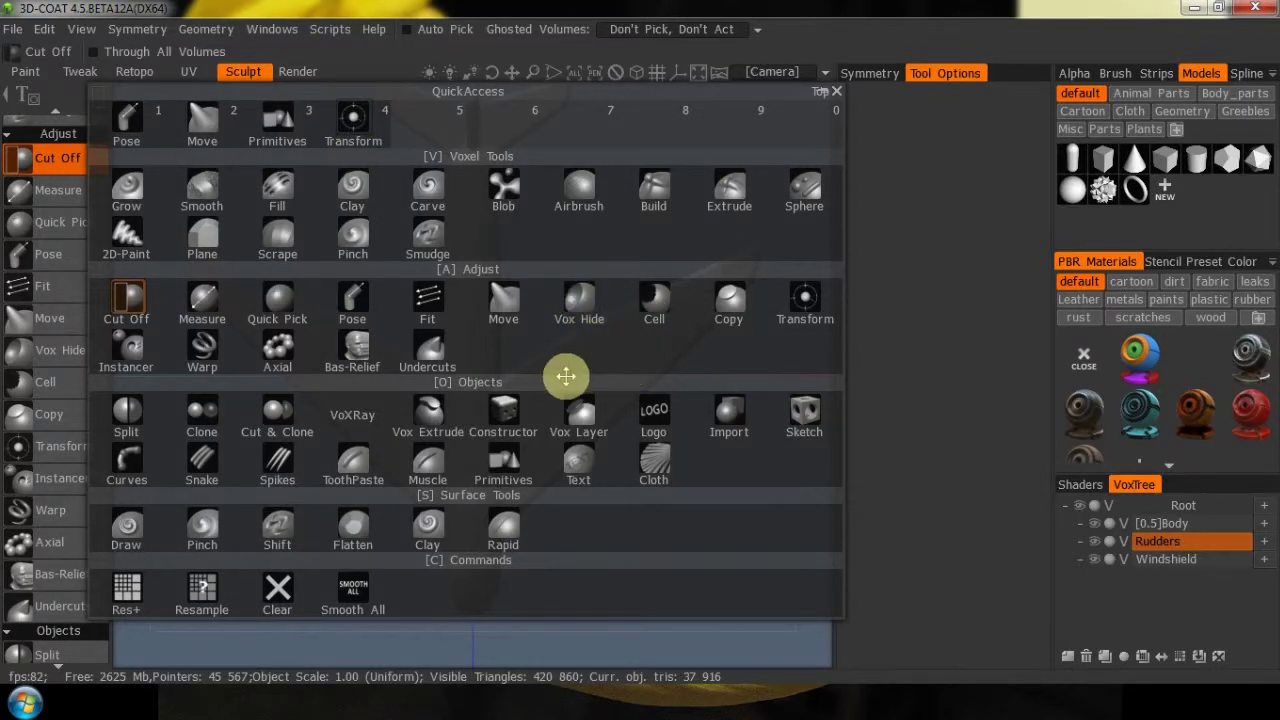
pyautogui.press('4')
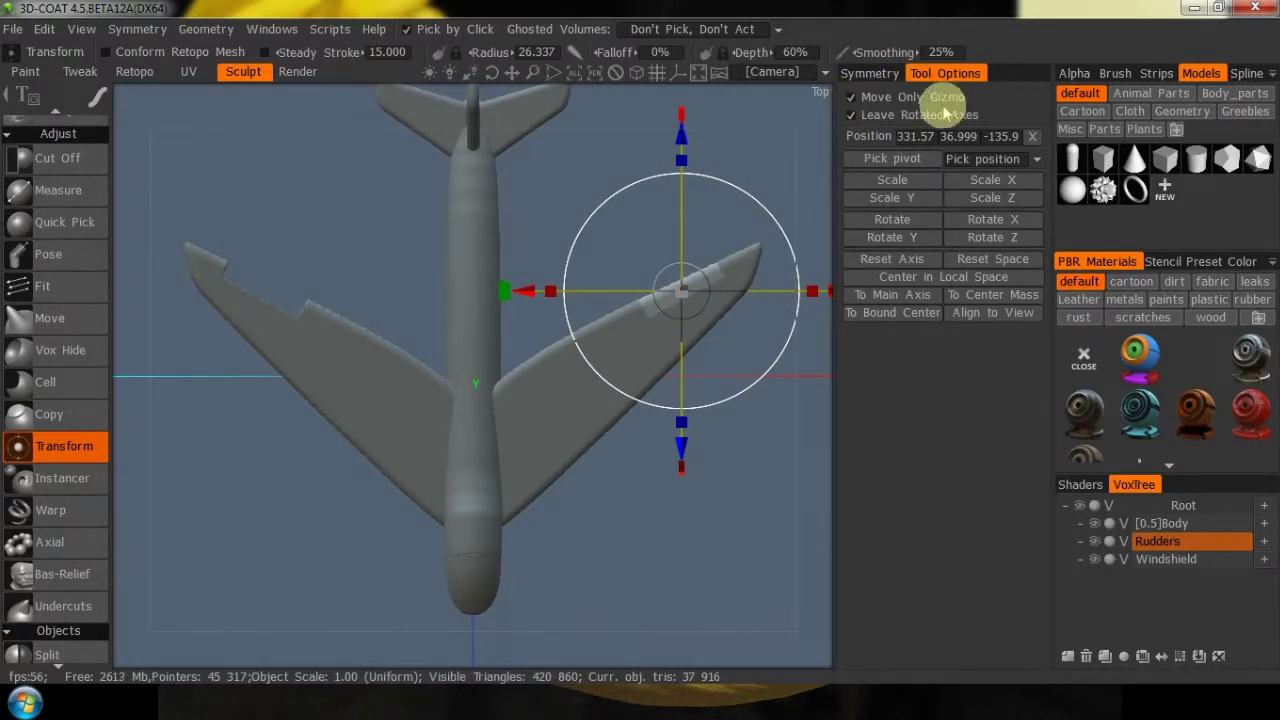
pyautogui.moveTo(502, 290); pyautogui.dragTo(534, 357)
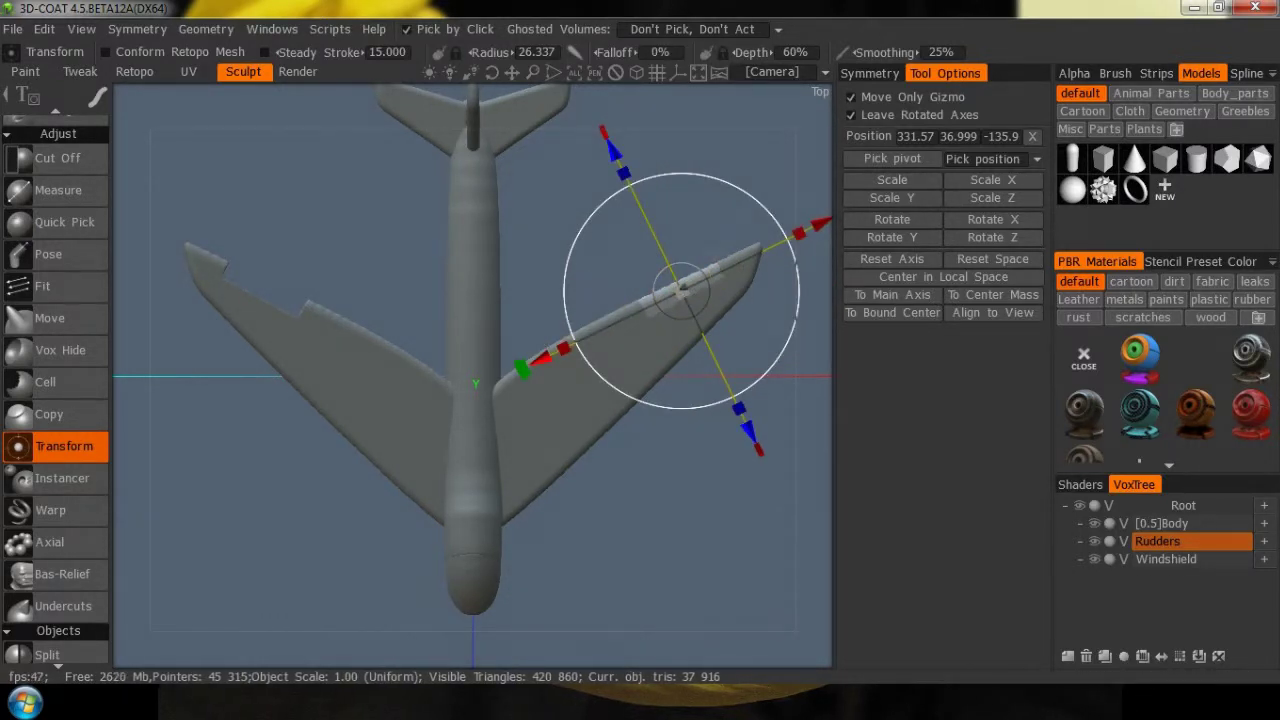
# With Move Only Gizmo off, tilt the remaining rudder about its long axis and lower it slightly, to a position of about 333, 31, -133
pyautogui.moveTo(829, 377); pyautogui.dragTo(533, 300)
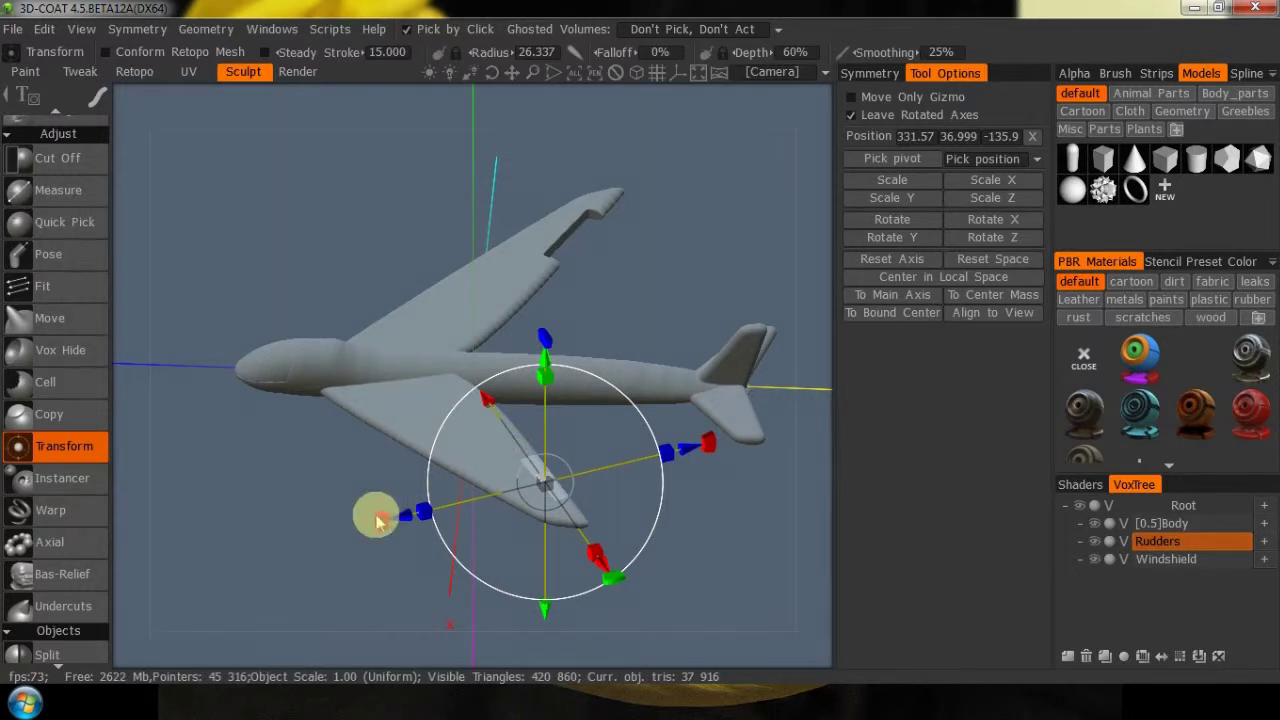
pyautogui.moveTo(387, 527); pyautogui.dragTo(402, 460)
pyautogui.click(564, 482)
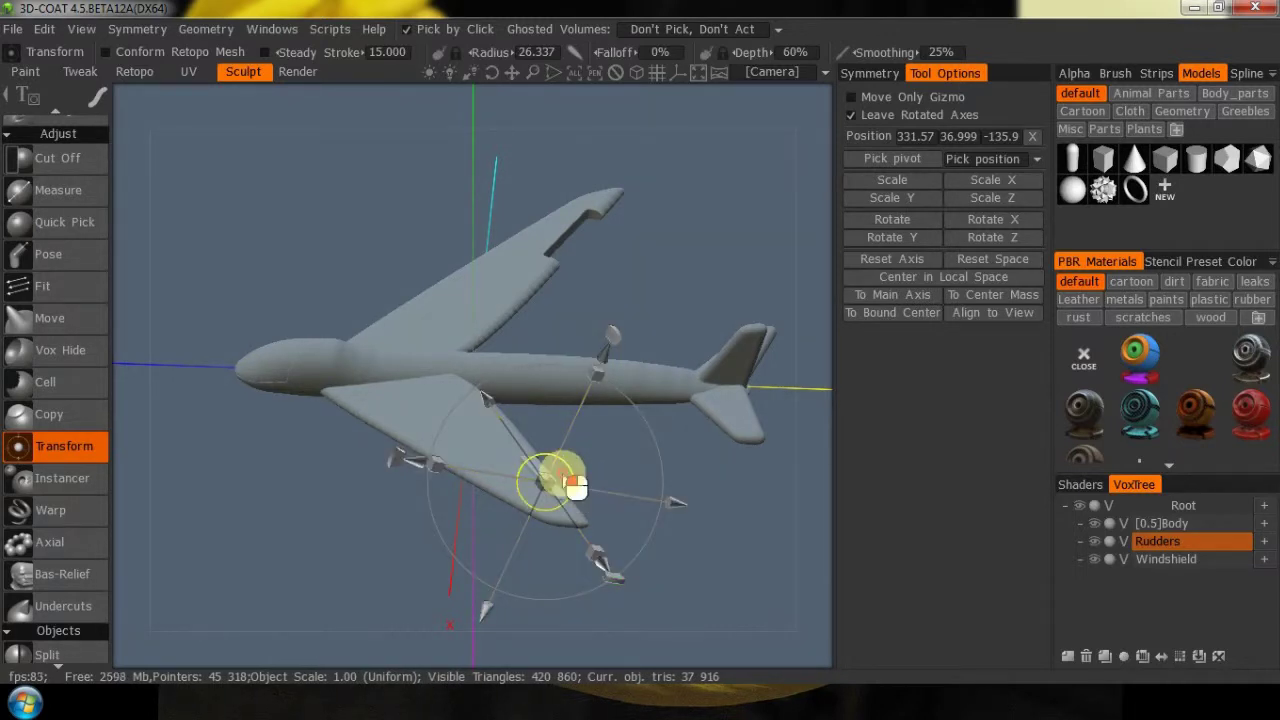
pyautogui.click(607, 358)
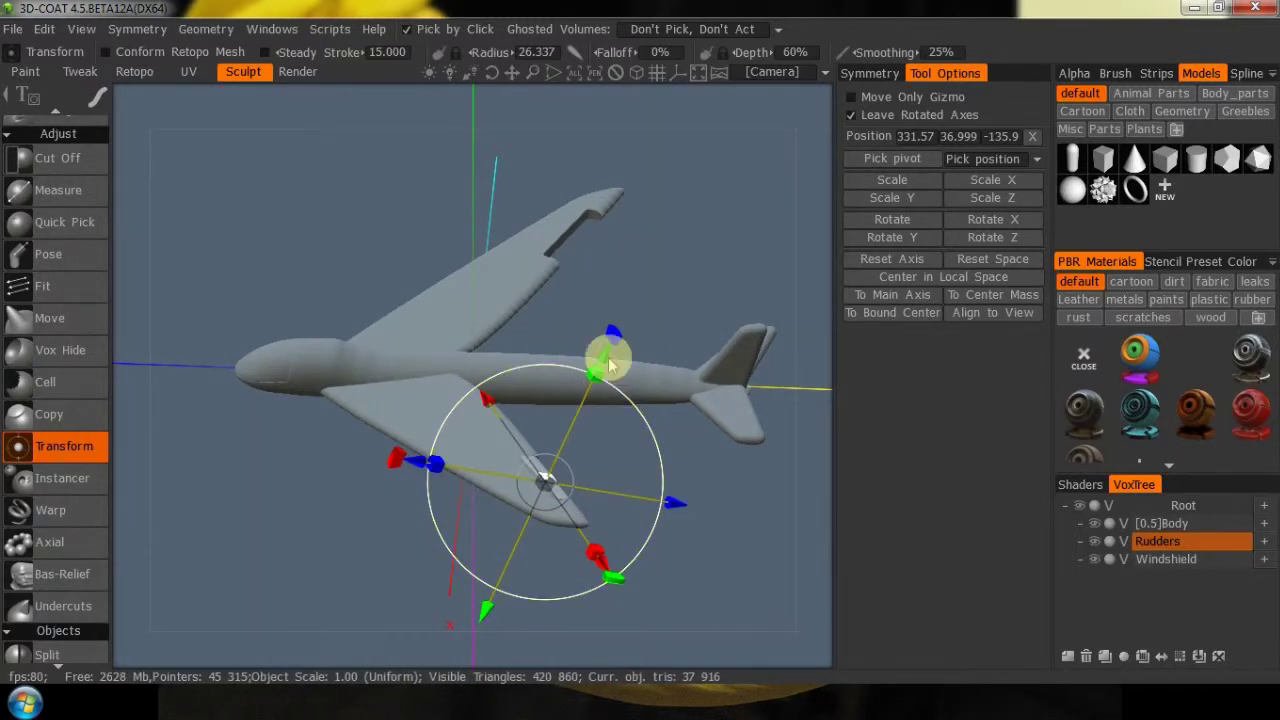
pyautogui.moveTo(606, 358); pyautogui.dragTo(606, 360)
pyautogui.moveTo(686, 572); pyautogui.dragTo(529, 531)
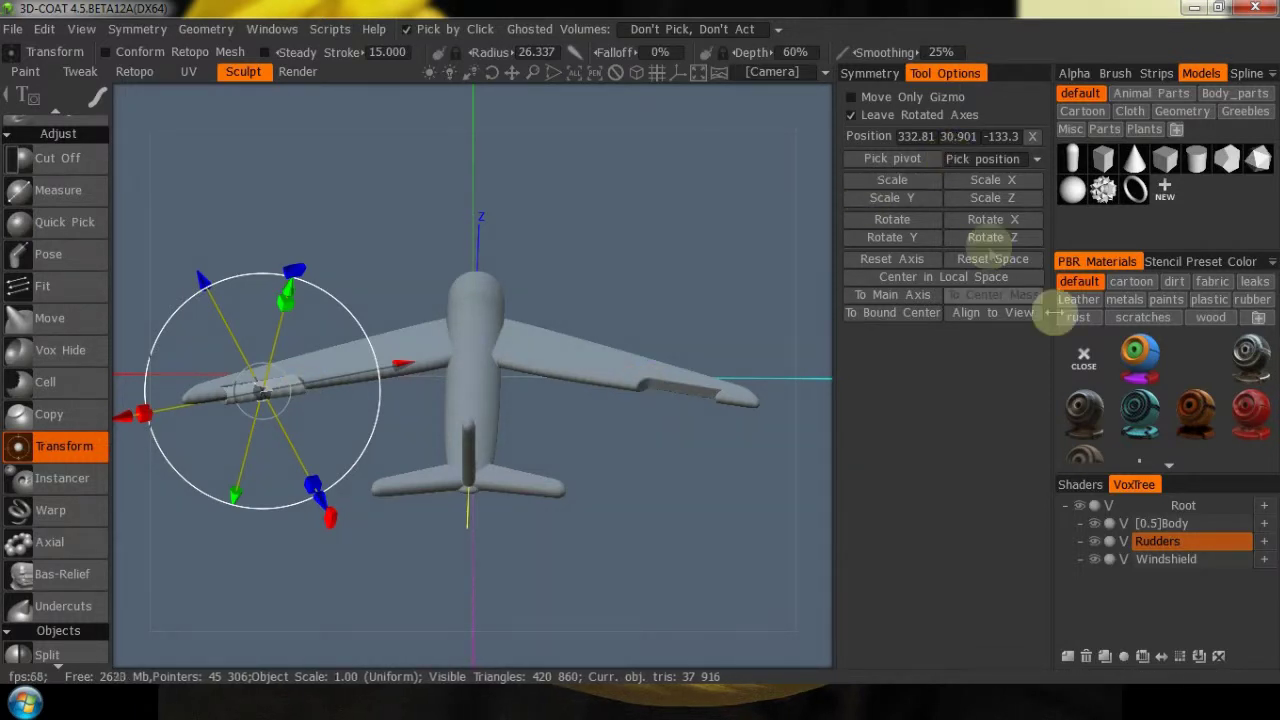
# Enable symmetry for the Rudders volume with only the X axis active
pyautogui.click(878, 76)
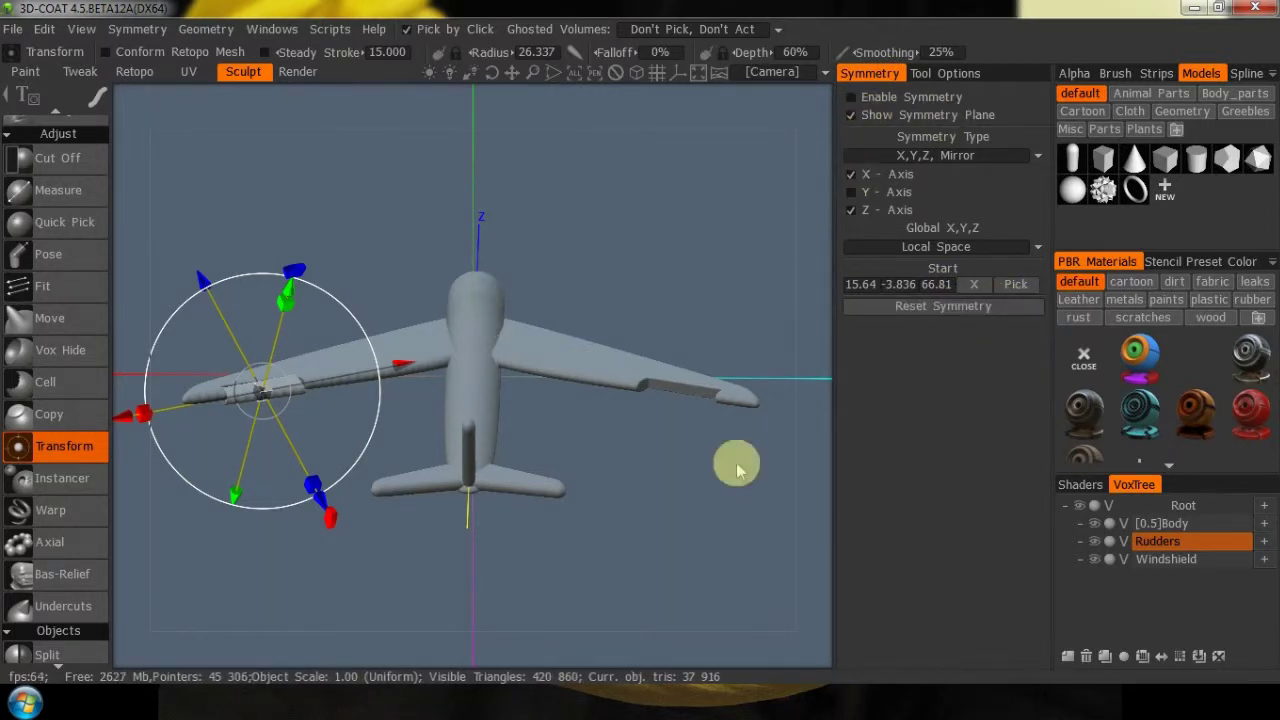
pyautogui.moveTo(810, 495); pyautogui.dragTo(737, 480)
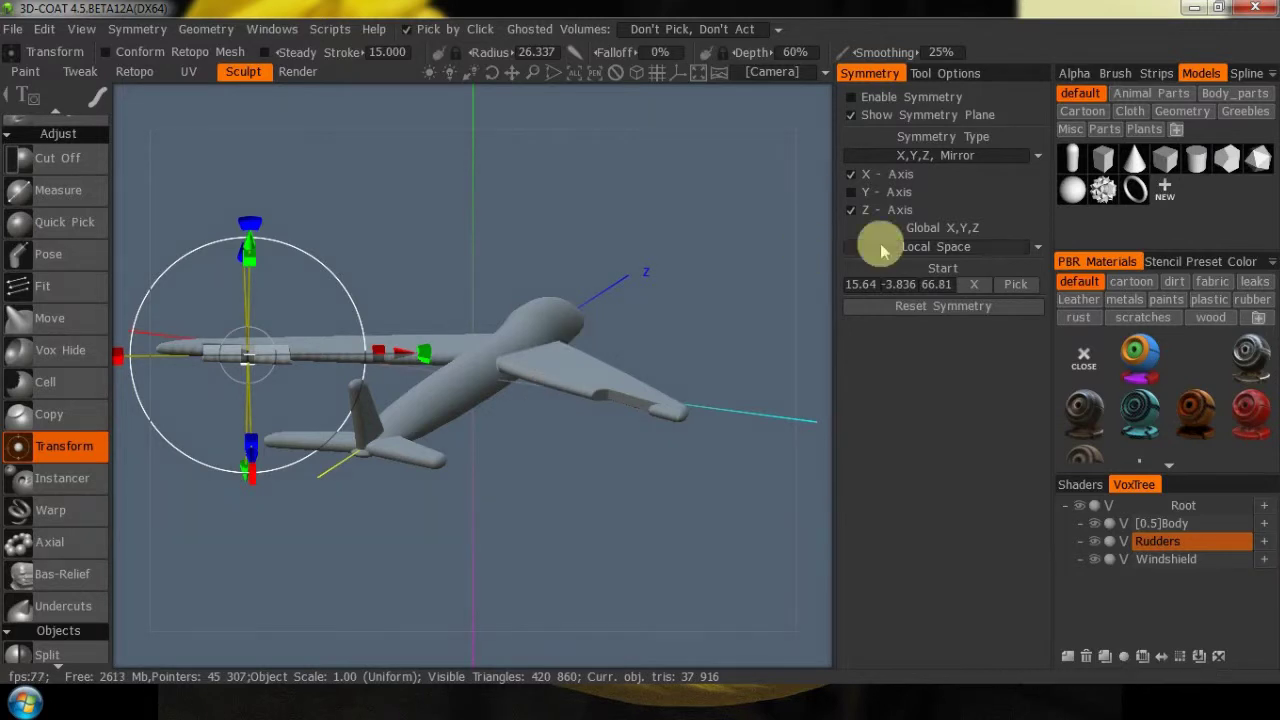
pyautogui.click(851, 97)
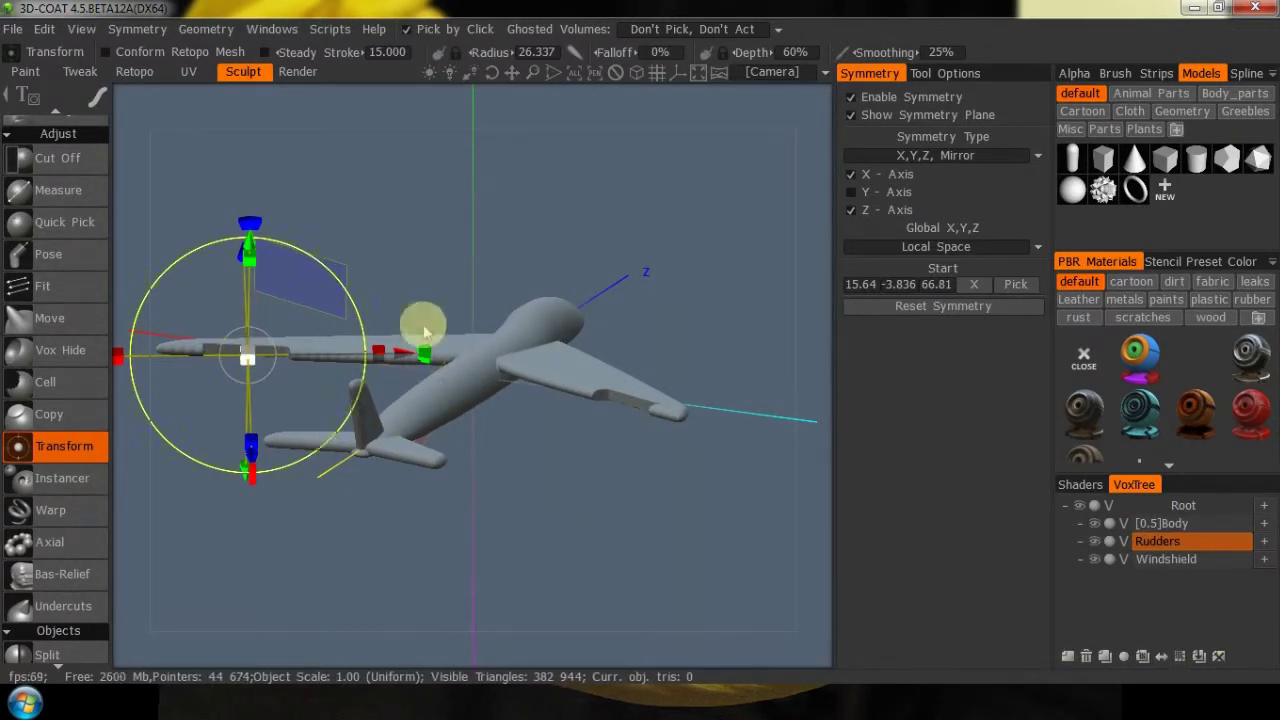
pyautogui.moveTo(386, 251); pyautogui.dragTo(530, 390)
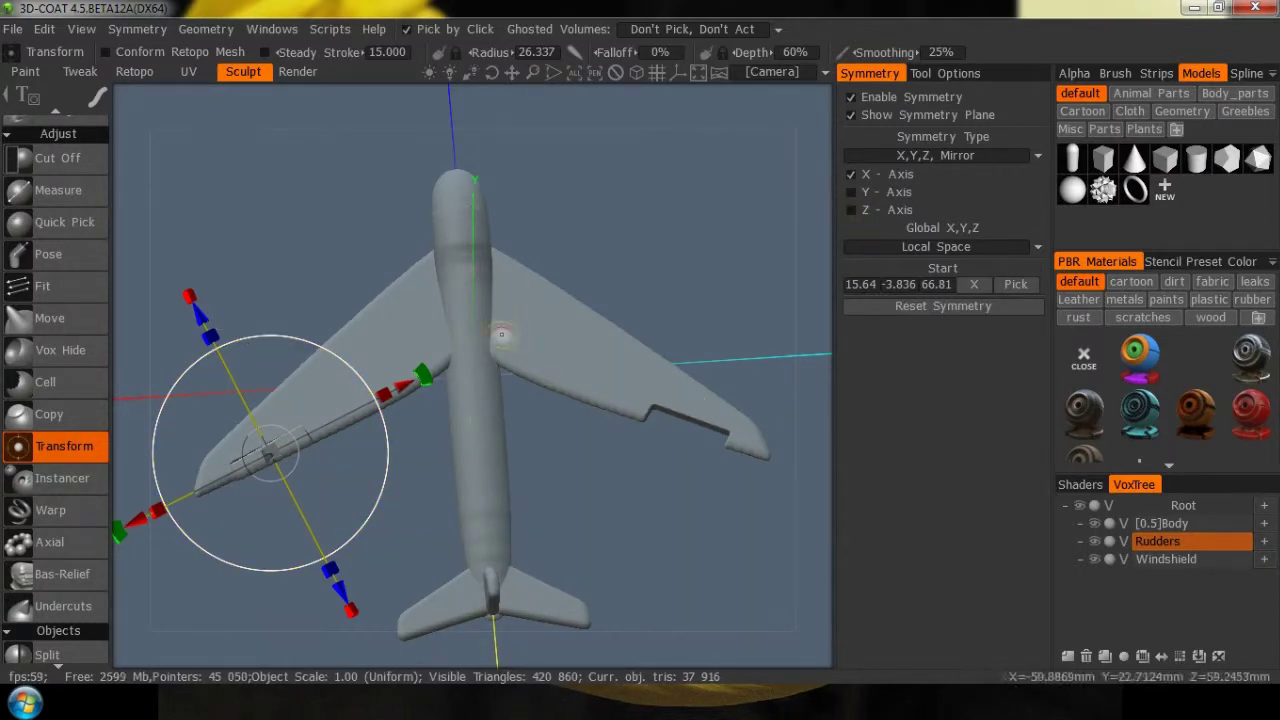
pyautogui.moveTo(614, 486); pyautogui.dragTo(516, 386)
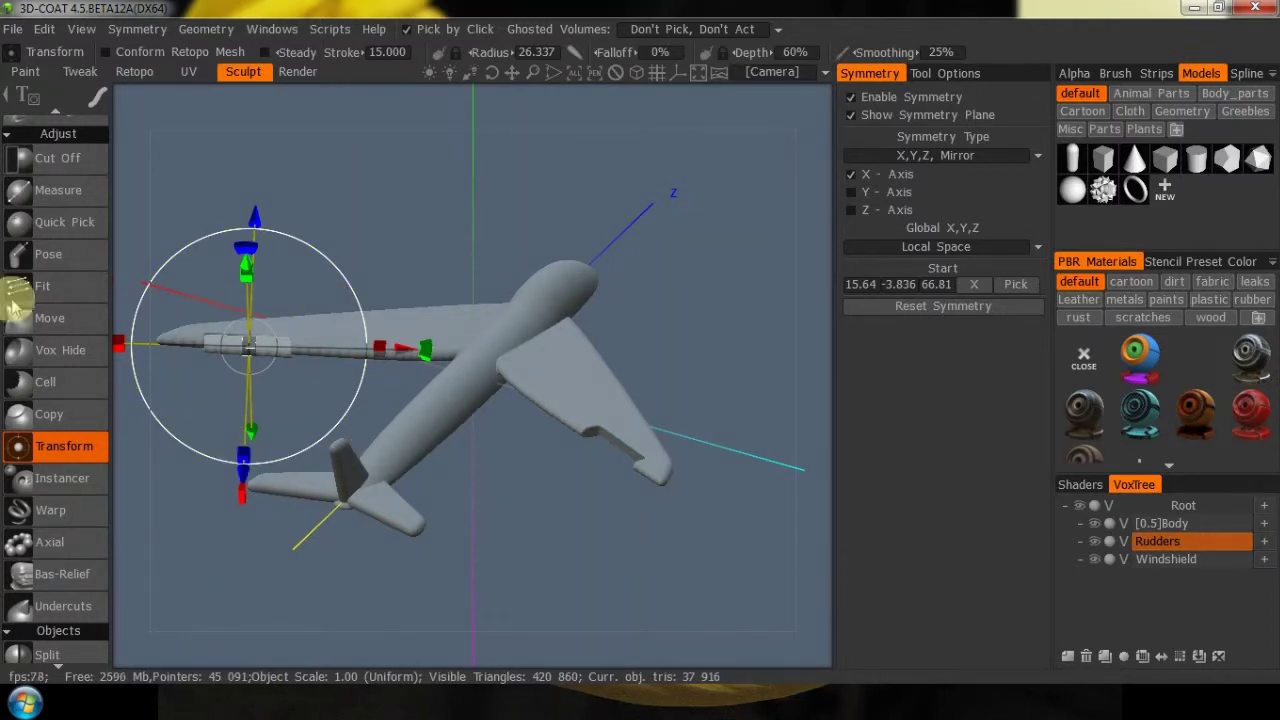
# Leave Transform for the Smooth tool and try to mirror the Rudders volume across the local X symmetry plane
pyautogui.scroll(3, 50, 280)
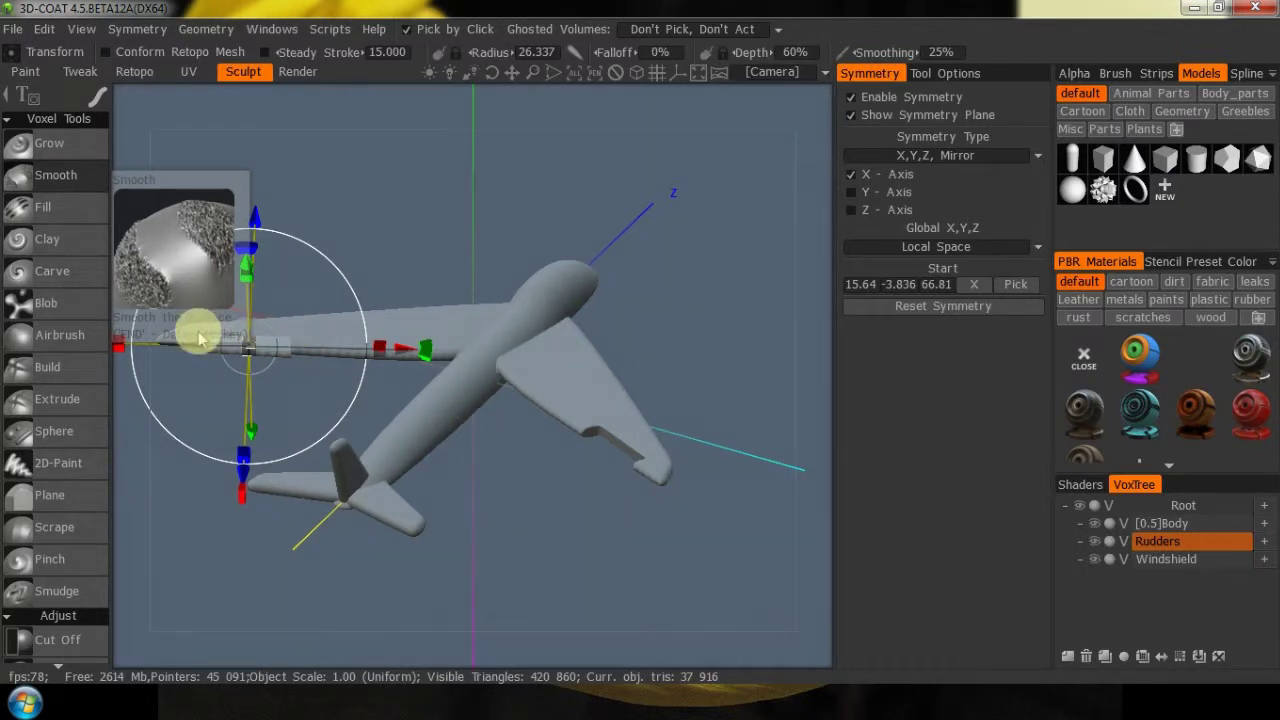
pyautogui.press('shift')
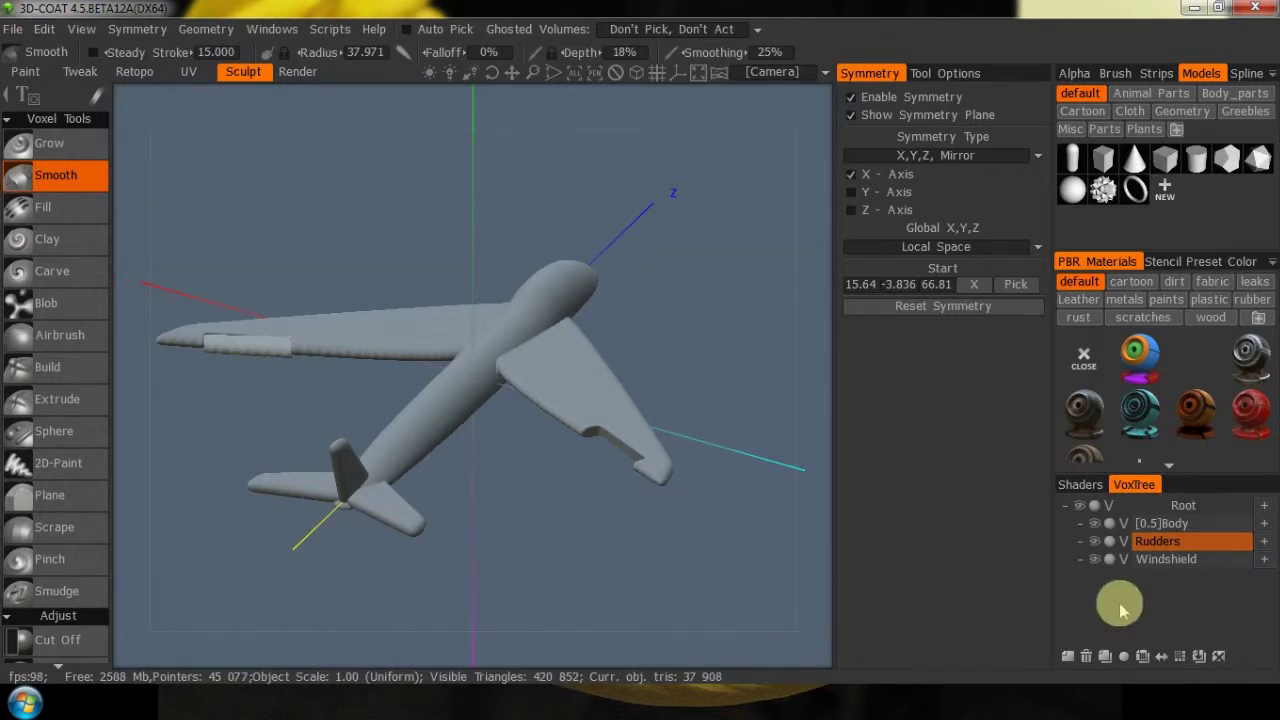
pyautogui.click(1163, 661)
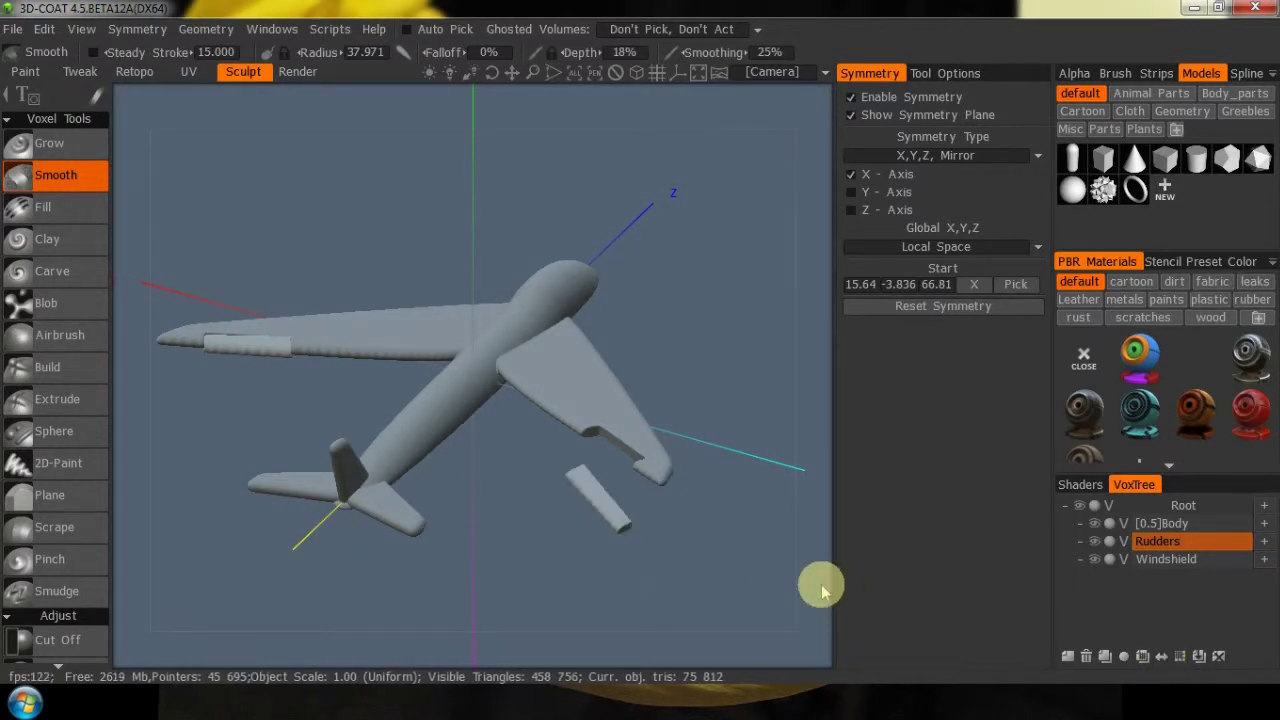
pyautogui.moveTo(703, 648); pyautogui.dragTo(783, 566, button='middle')
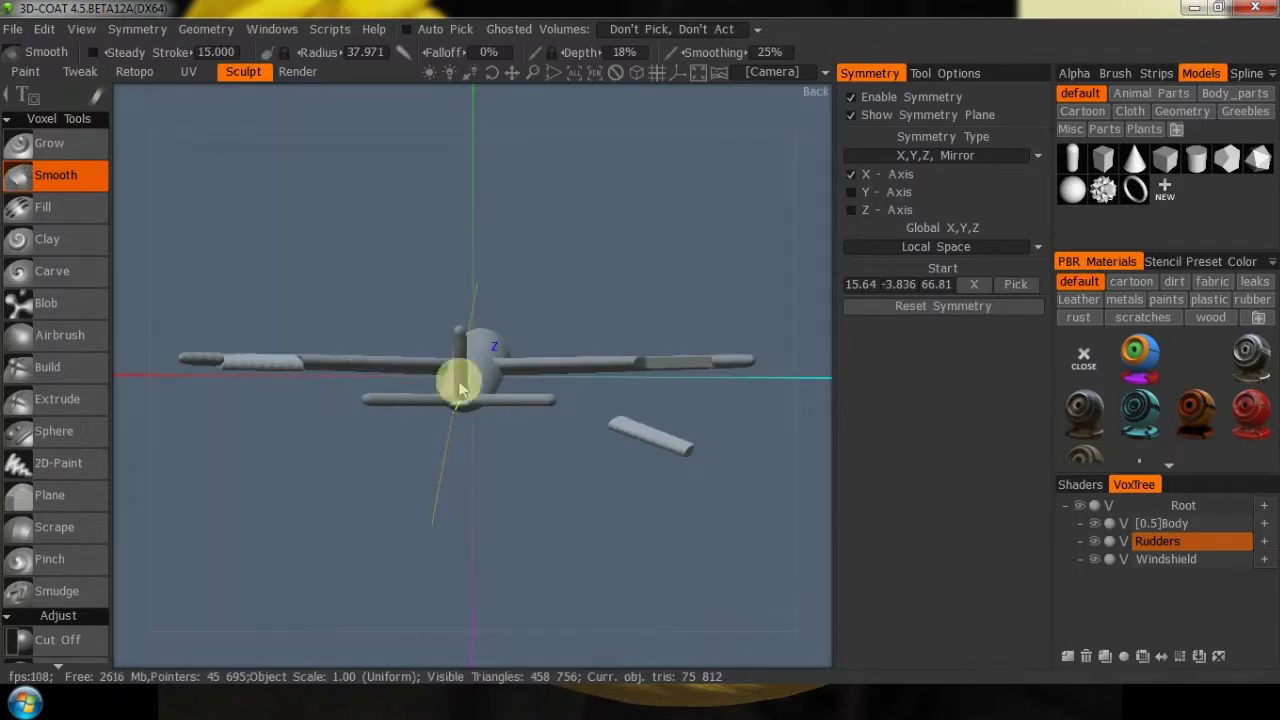
# Reset symmetry to Global Space at 0, 0, 0, enable the X axis, and mirror the Rudders volume onto the opposite wing
pyautogui.click(983, 312)
pyautogui.click(852, 178)
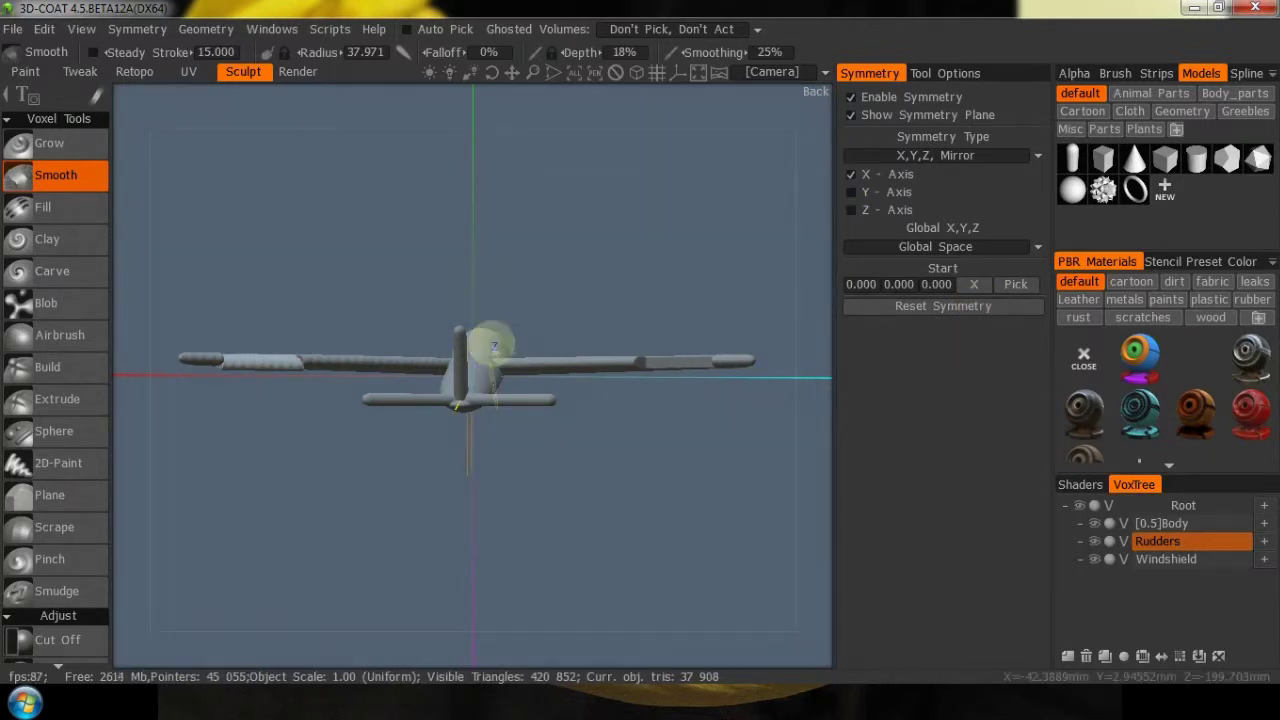
pyautogui.click(1159, 658)
pyautogui.moveTo(690, 125); pyautogui.dragTo(781, 244)
pyautogui.moveTo(674, 637); pyautogui.dragTo(951, 566)
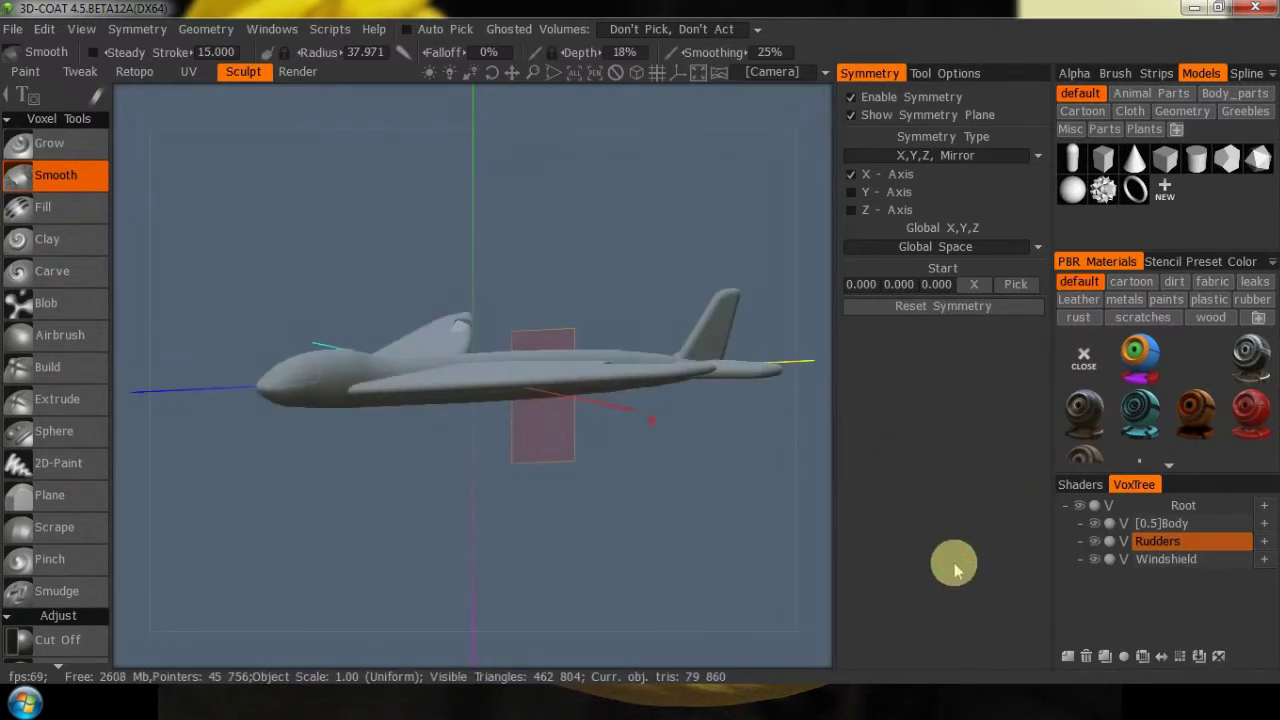
# Select the Windshield volume and use Transform to scale it up uniformly to about 1.04
pyautogui.click(1165, 565)
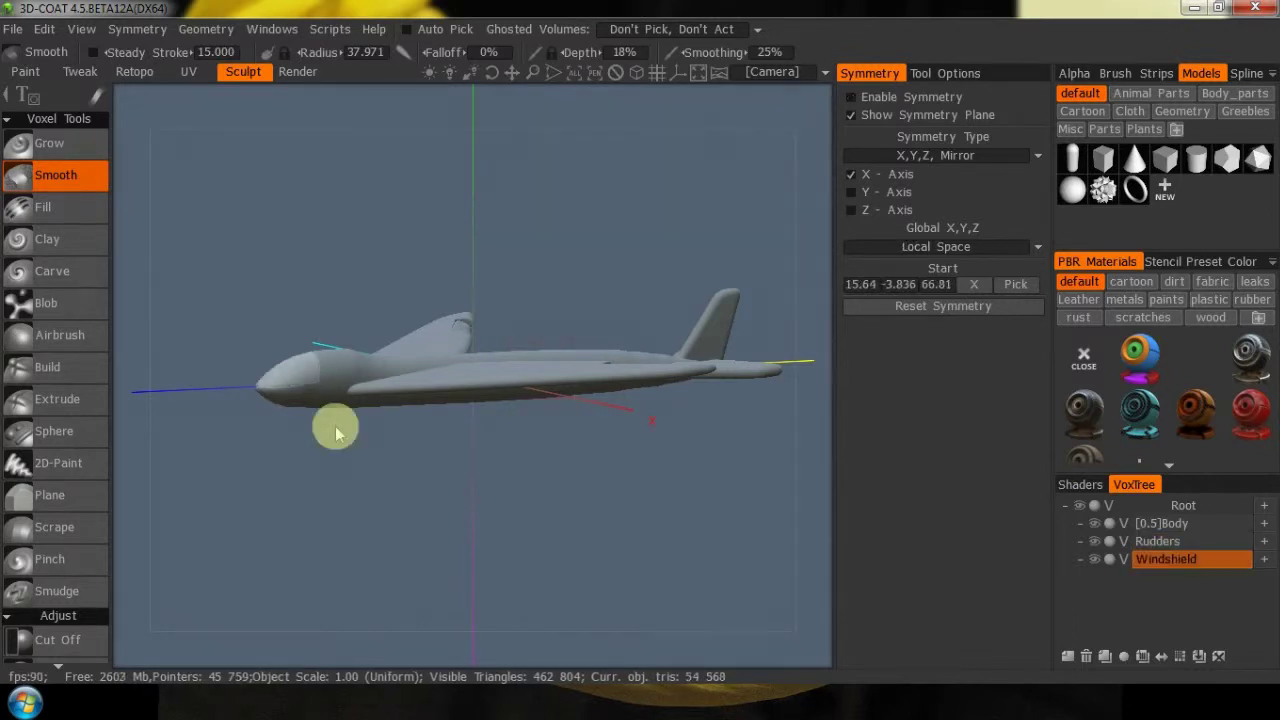
pyautogui.moveTo(203, 457); pyautogui.dragTo(291, 434, button='right')
pyautogui.moveTo(197, 453); pyautogui.dragTo(371, 489, button='middle')
pyautogui.press('space')
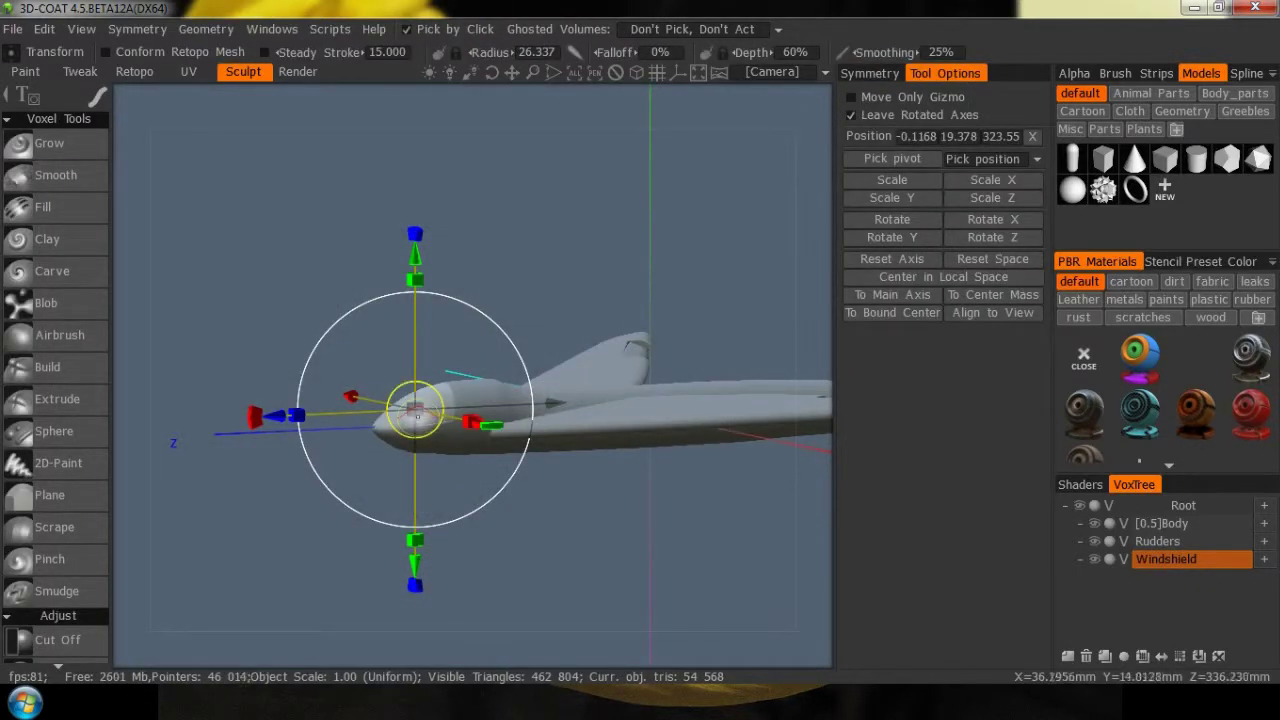
pyautogui.moveTo(417, 409); pyautogui.dragTo(420, 410)
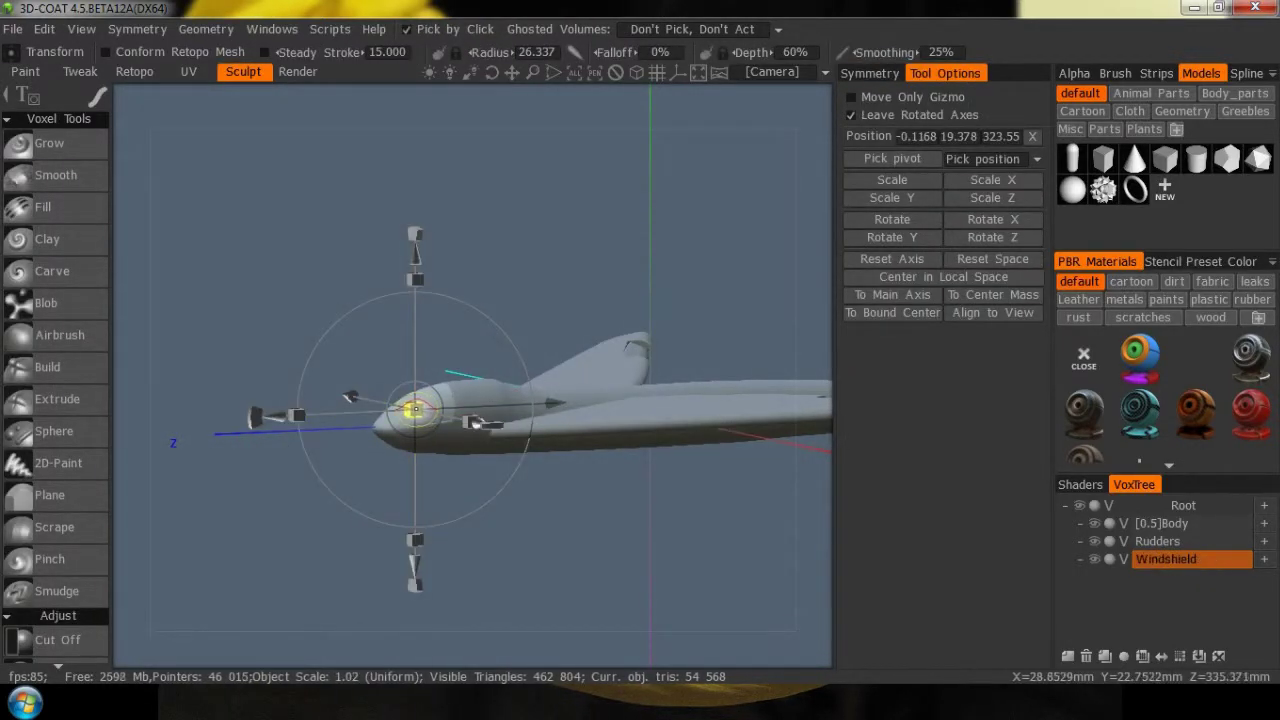
pyautogui.moveTo(413, 409); pyautogui.dragTo(414, 409)
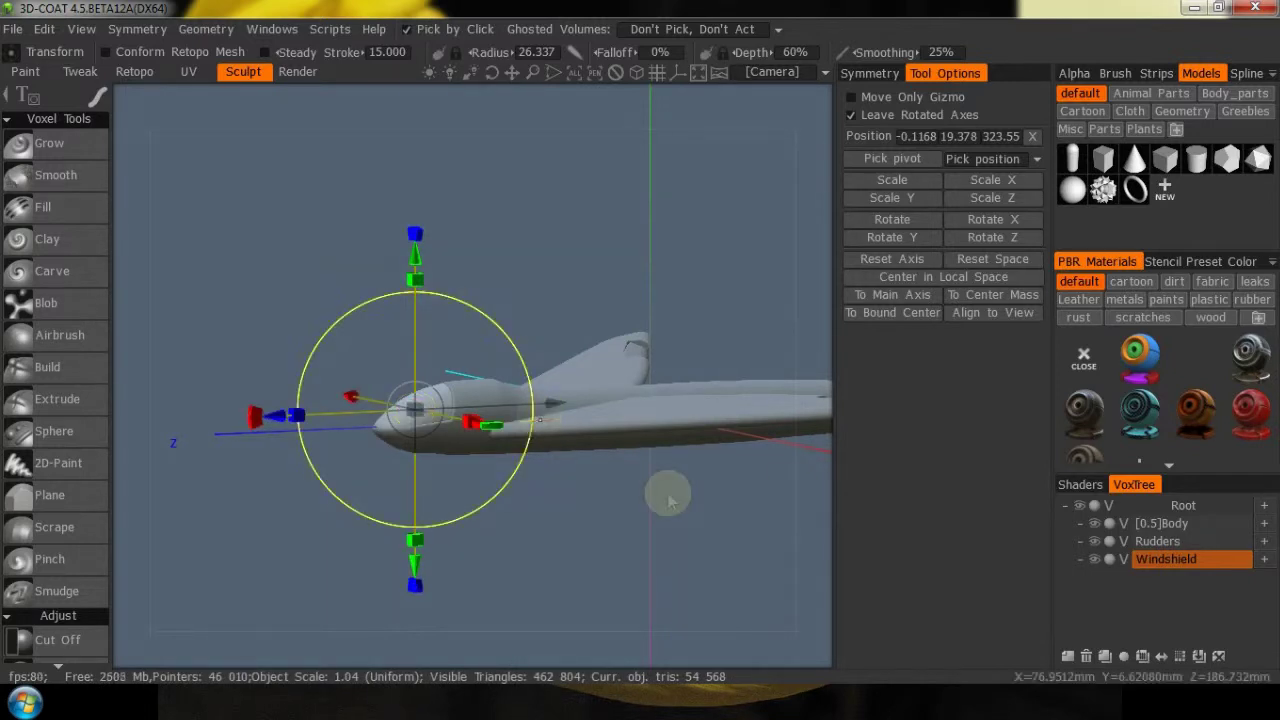
# Lower the windshield and shift it slightly along Z, to a position of about -0.12, 17.5, 321.5, and check its fit
pyautogui.moveTo(494, 564); pyautogui.dragTo(843, 462, button='right')
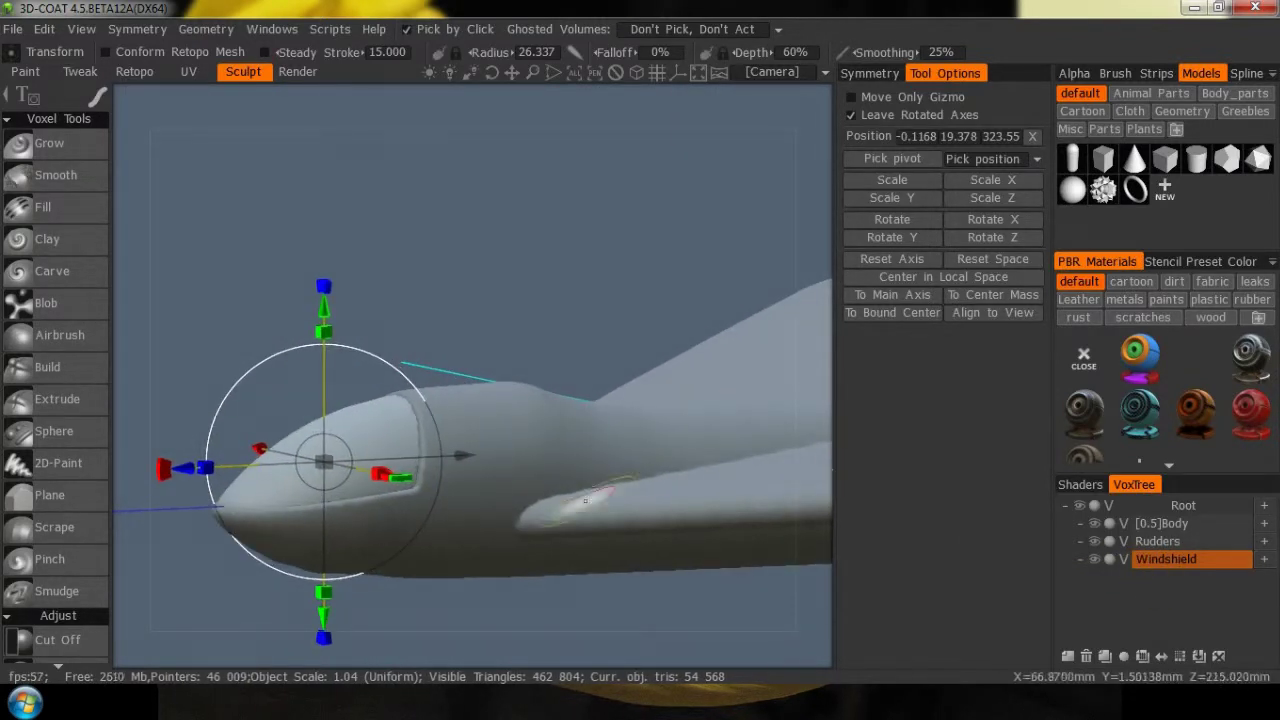
pyautogui.moveTo(327, 316); pyautogui.dragTo(340, 328)
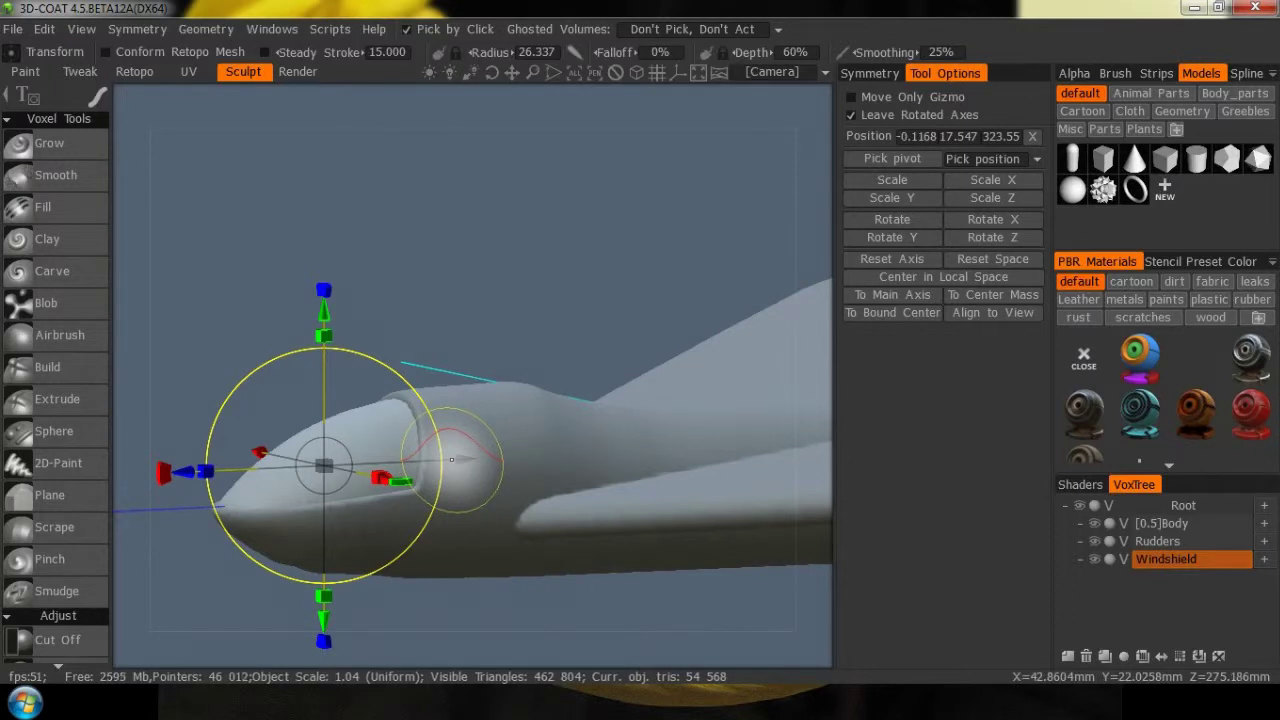
pyautogui.moveTo(456, 458); pyautogui.dragTo(465, 459)
pyautogui.moveTo(625, 247); pyautogui.dragTo(320, 266)
pyautogui.moveTo(663, 249); pyautogui.dragTo(605, 258)
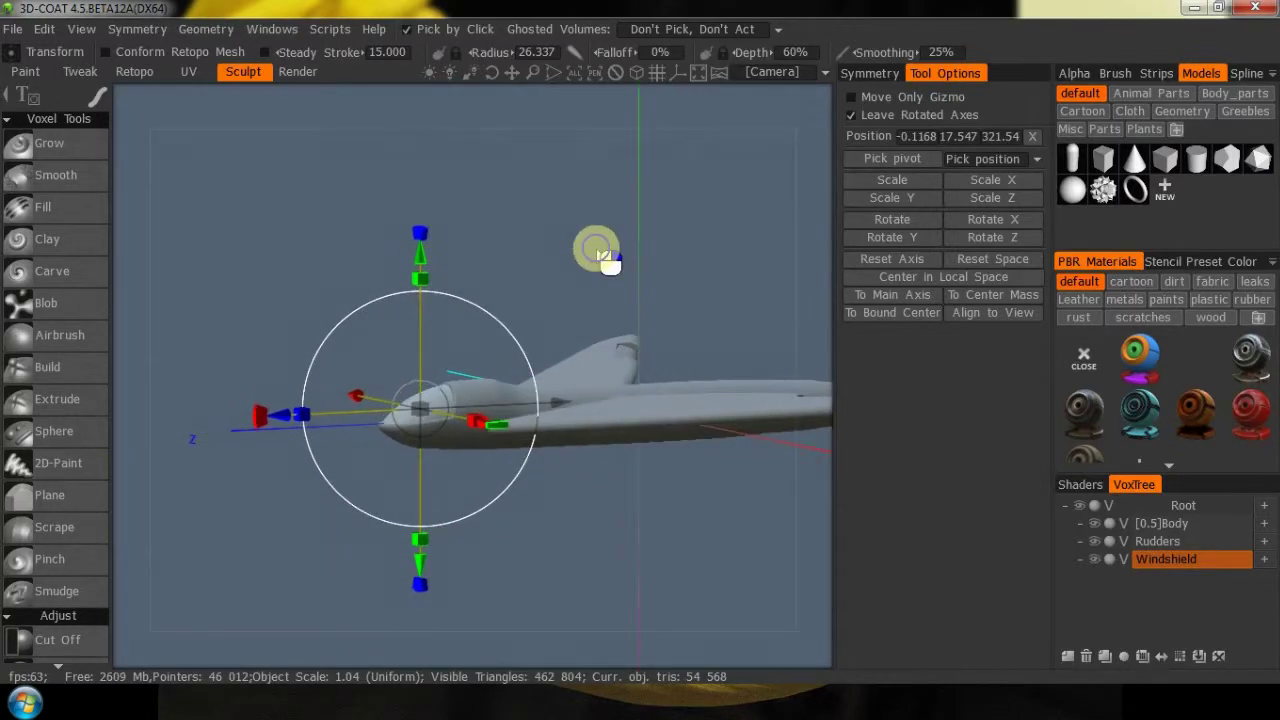
pyautogui.moveTo(571, 137); pyautogui.dragTo(684, 175)
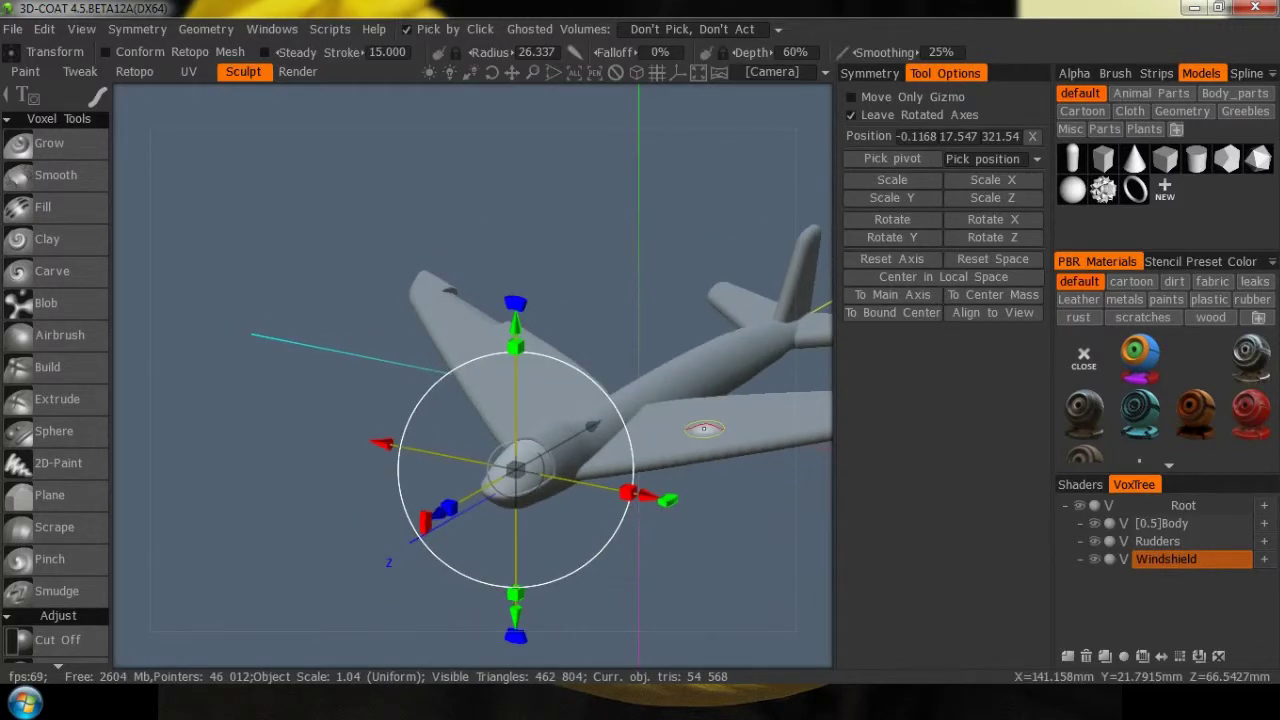
pyautogui.moveTo(694, 543); pyautogui.dragTo(632, 484)
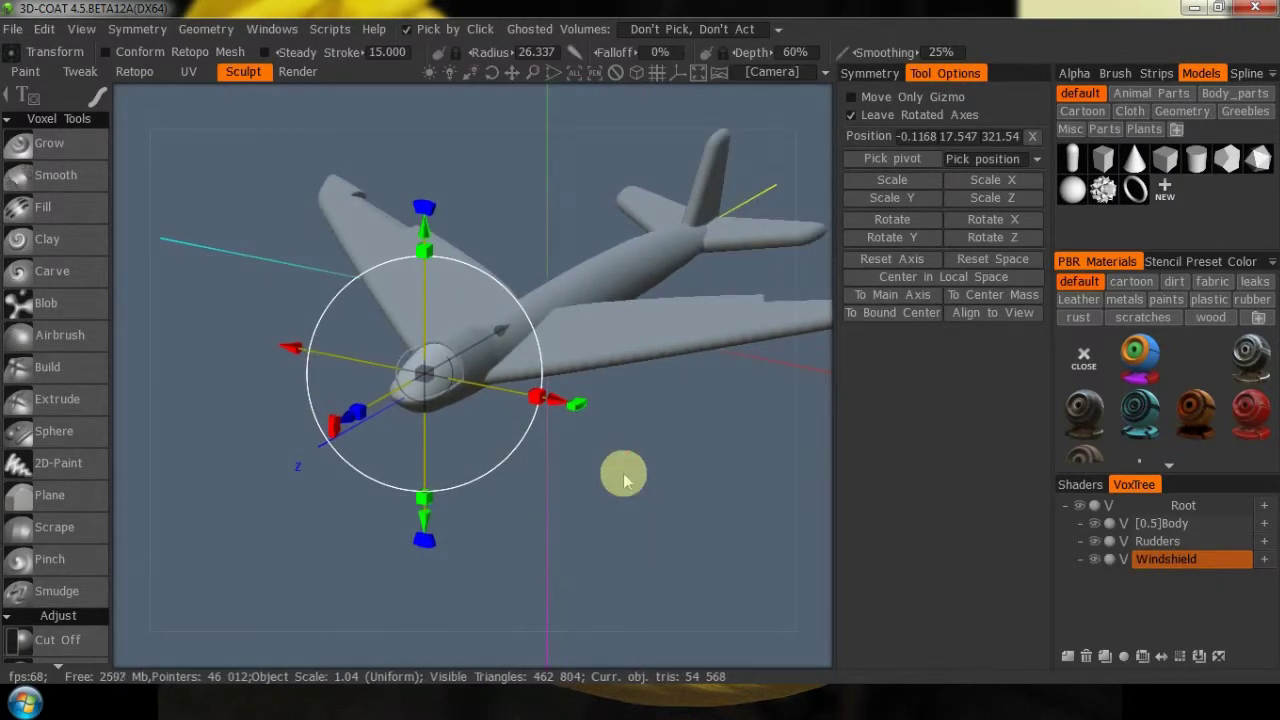
# Add a new volume after Body and reset its symmetry to Global Space with only the X axis mirrored
pyautogui.click(1165, 523)
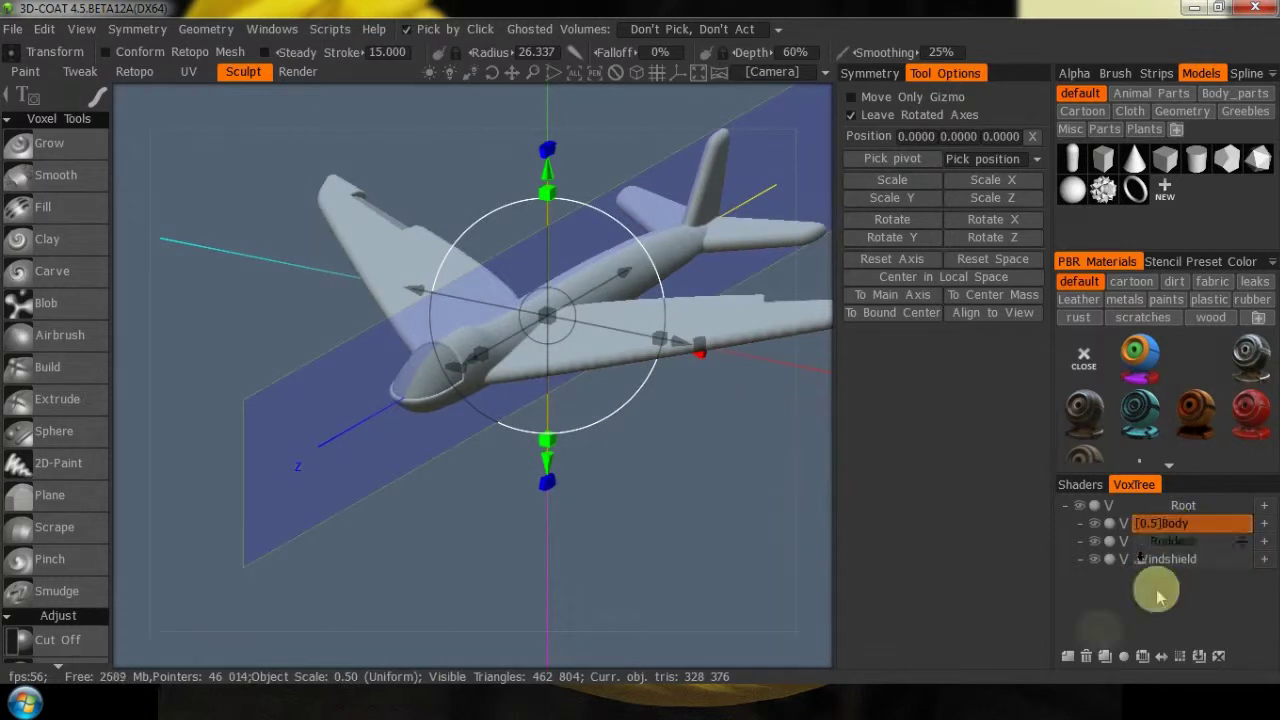
pyautogui.click(1067, 656)
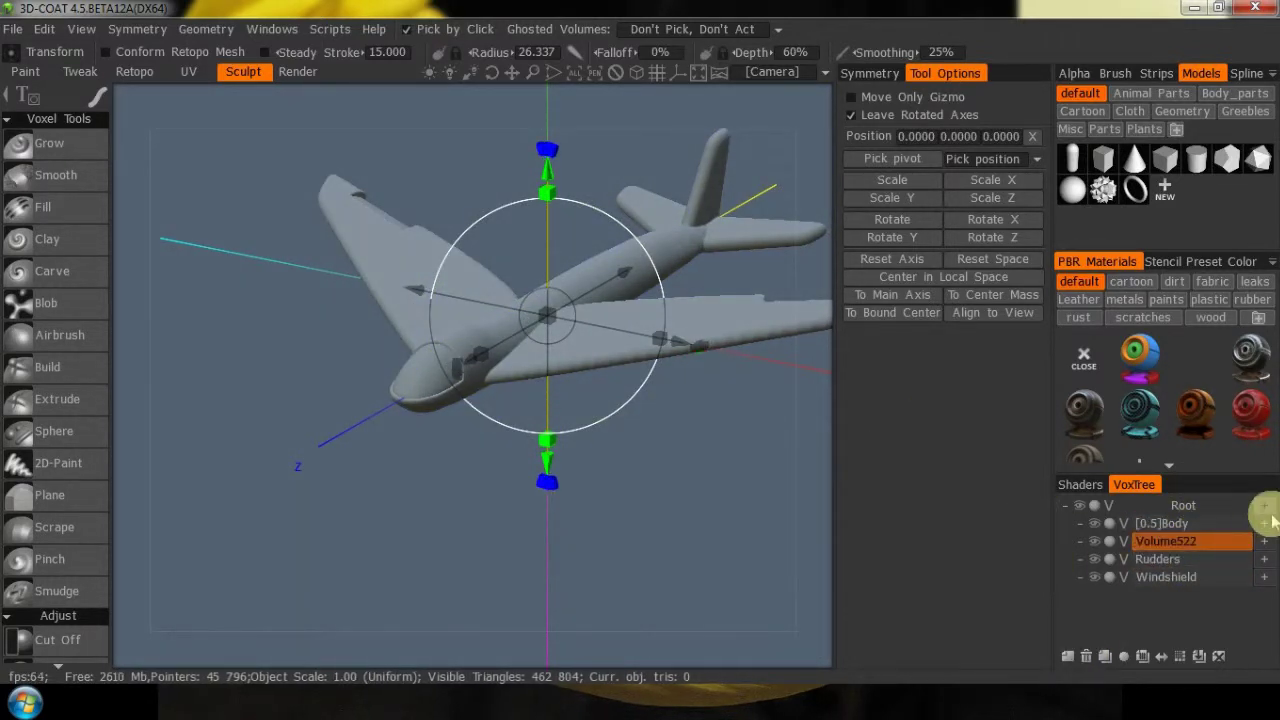
pyautogui.click(869, 73)
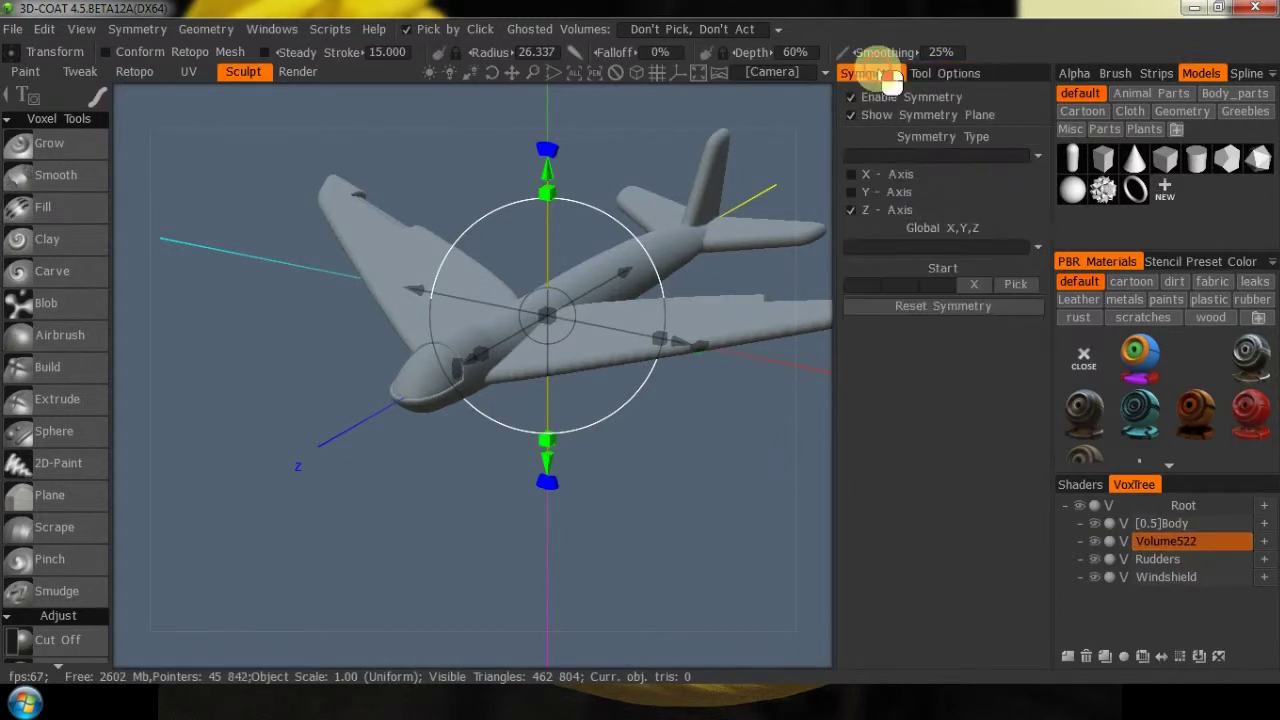
pyautogui.click(880, 100)
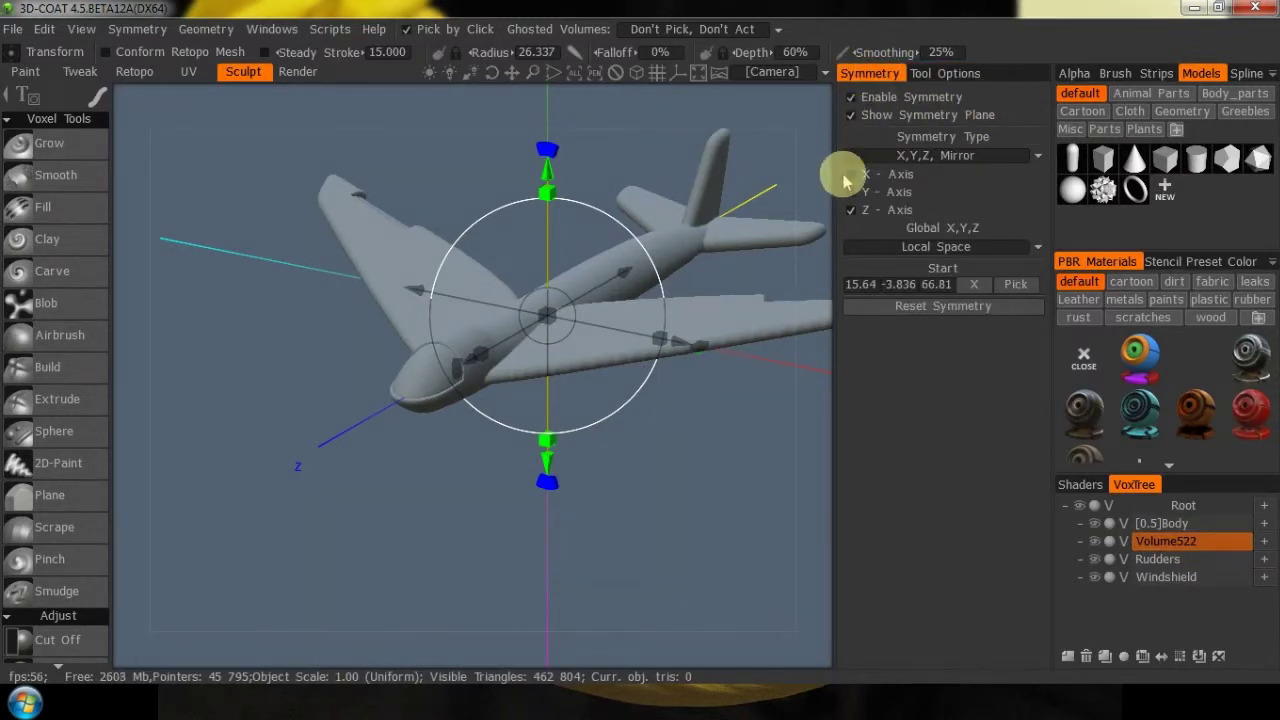
pyautogui.click(910, 306)
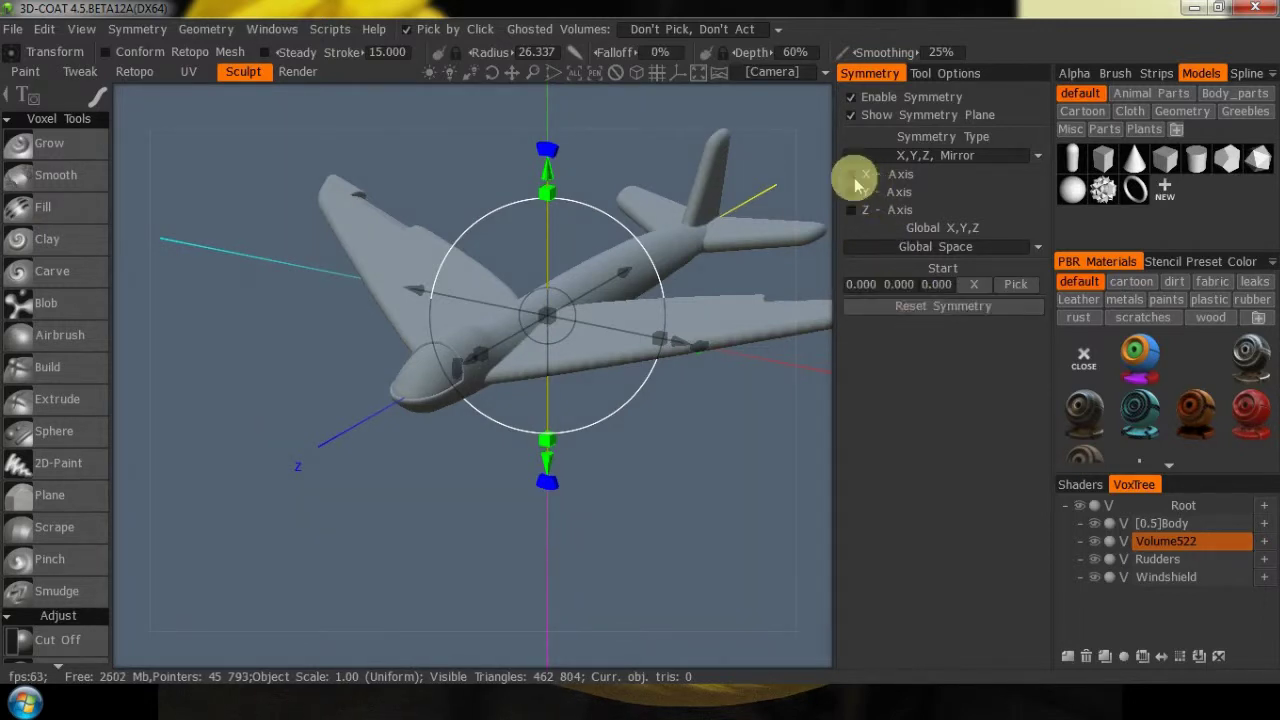
pyautogui.click(853, 176)
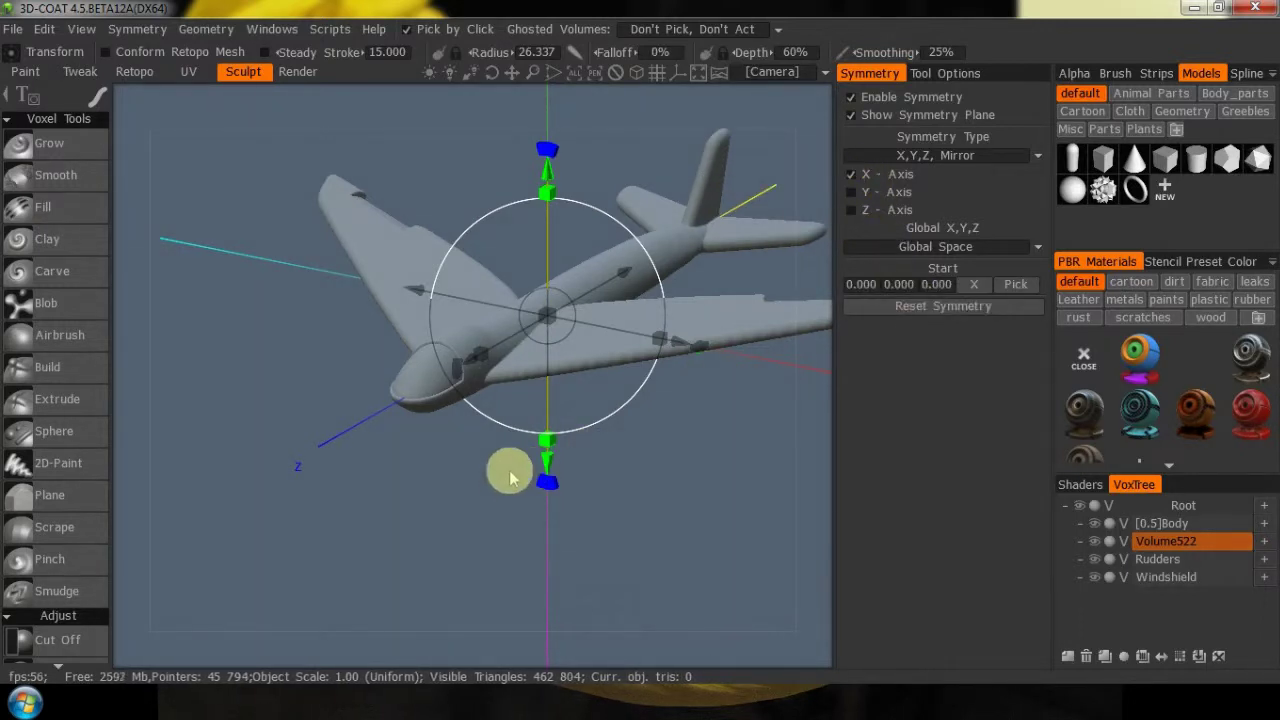
# Place a curve-profile primitive based on Cylinder and, in the front view, lower it below the fuselage to a Y position of about -87.7
pyautogui.press('space')
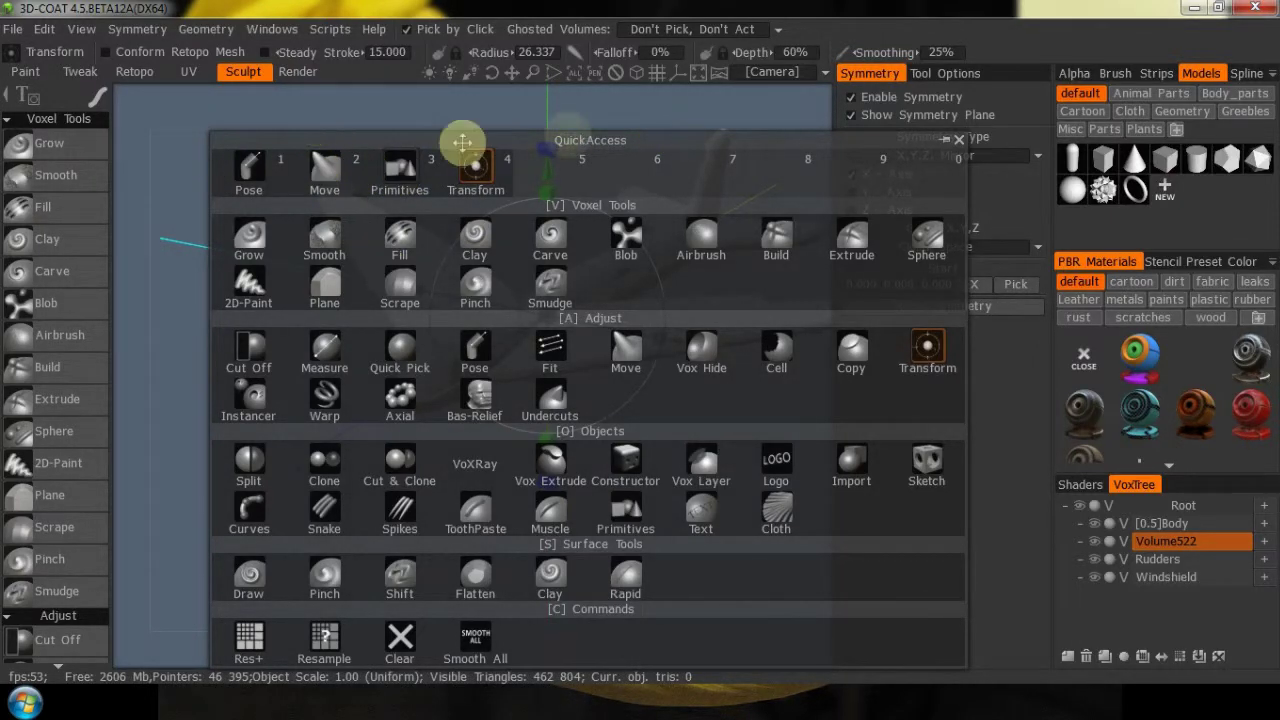
pyautogui.click(403, 171)
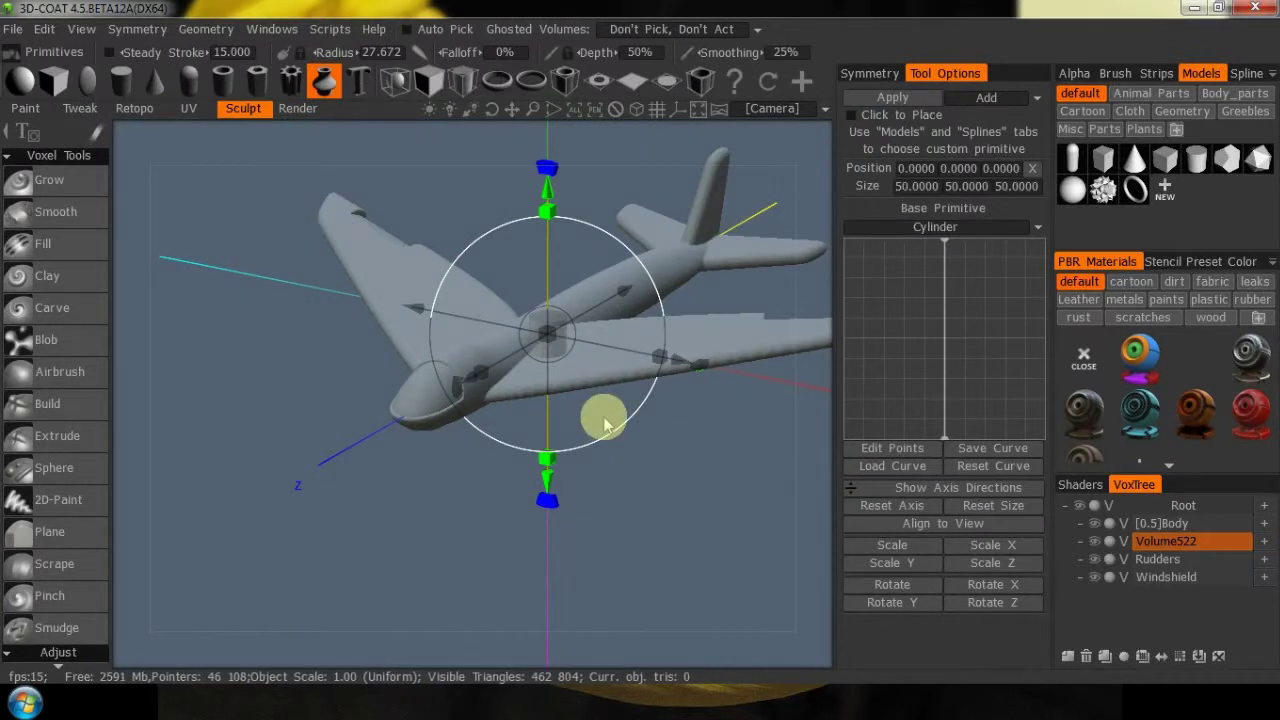
pyautogui.press('KP_2')
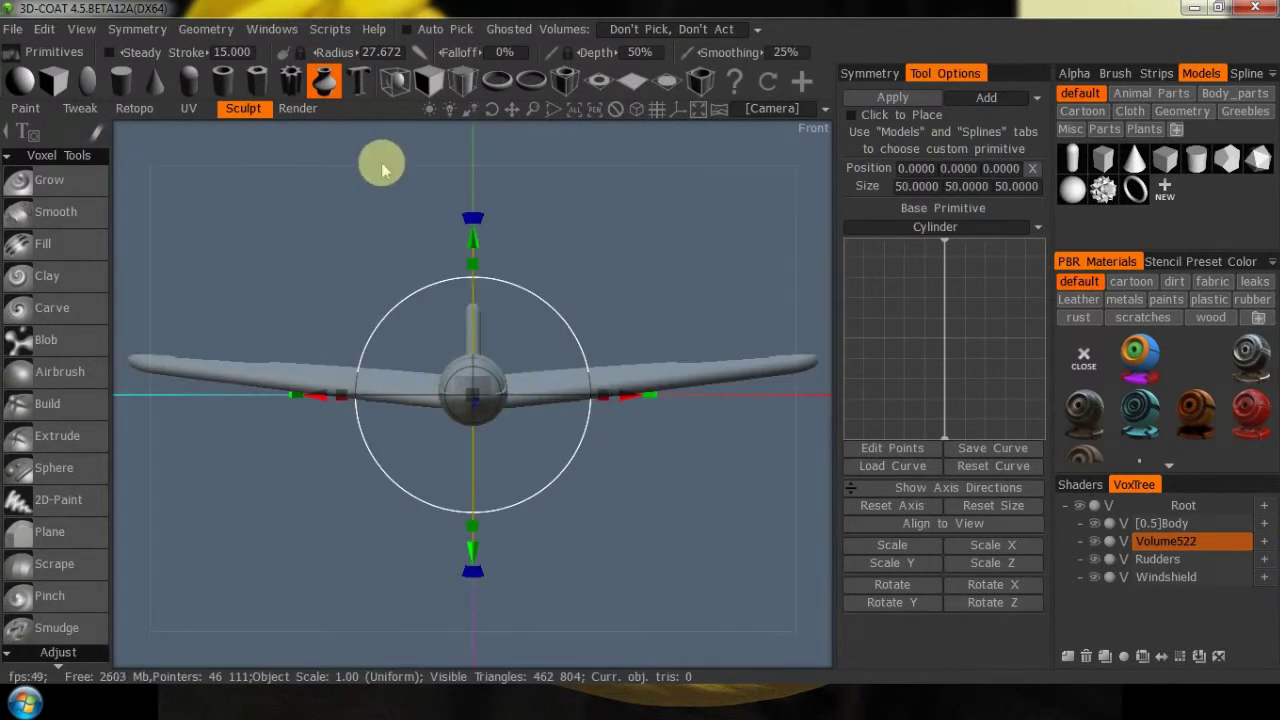
pyautogui.click(323, 83)
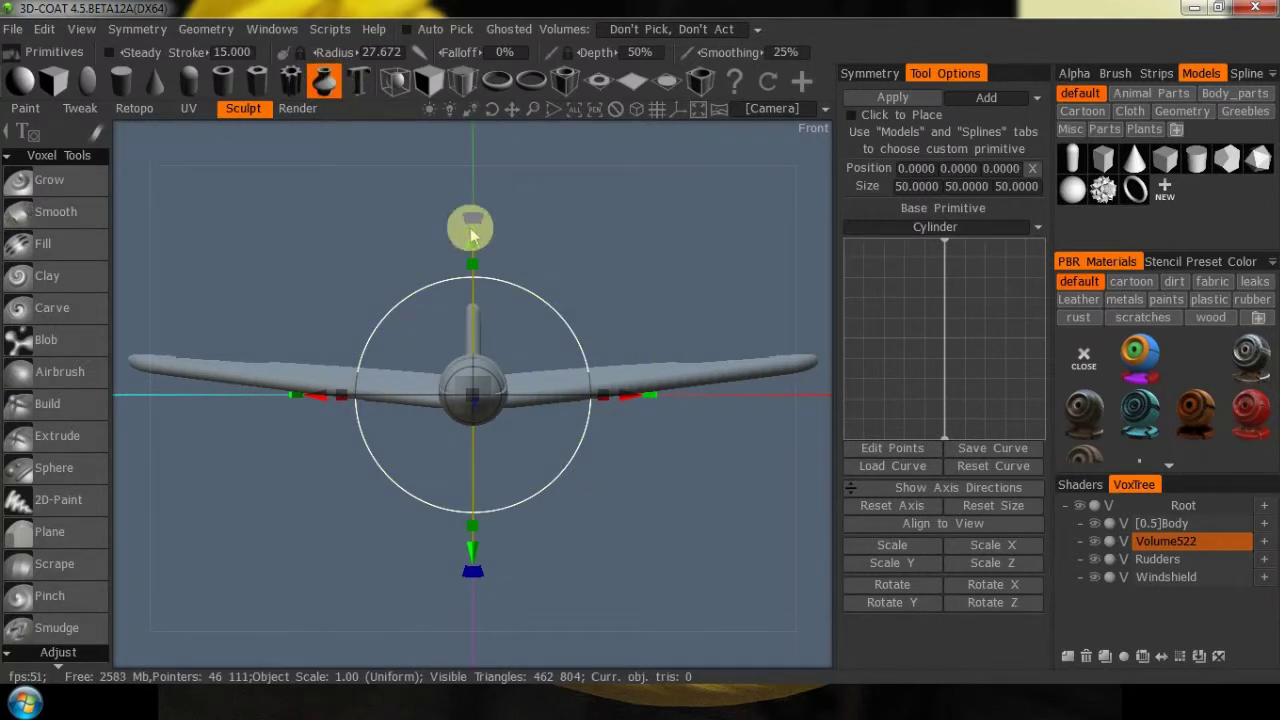
pyautogui.moveTo(473, 234); pyautogui.dragTo(470, 300)
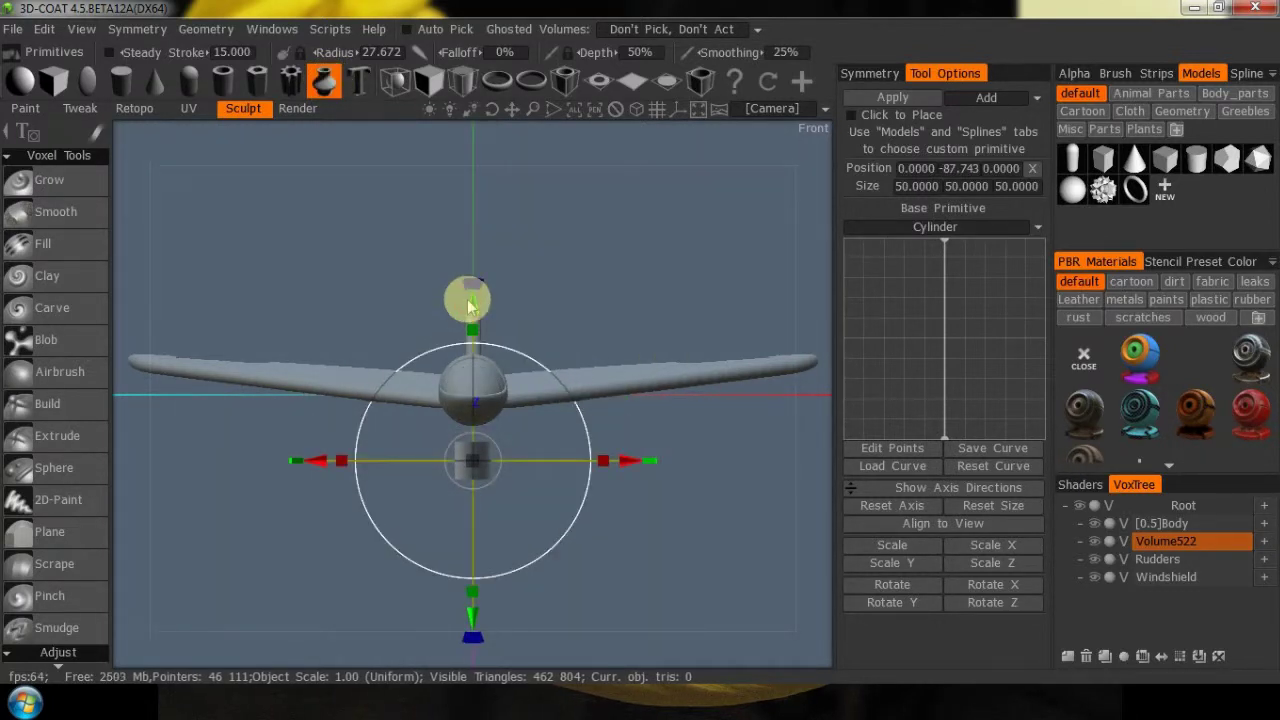
# In the left view, rotate the cylinder primitive so its axis runs along the fuselage and lengthen its Y size to about 84.9
pyautogui.press('KP_4')
pyautogui.moveTo(302, 461); pyautogui.dragTo(505, 590)
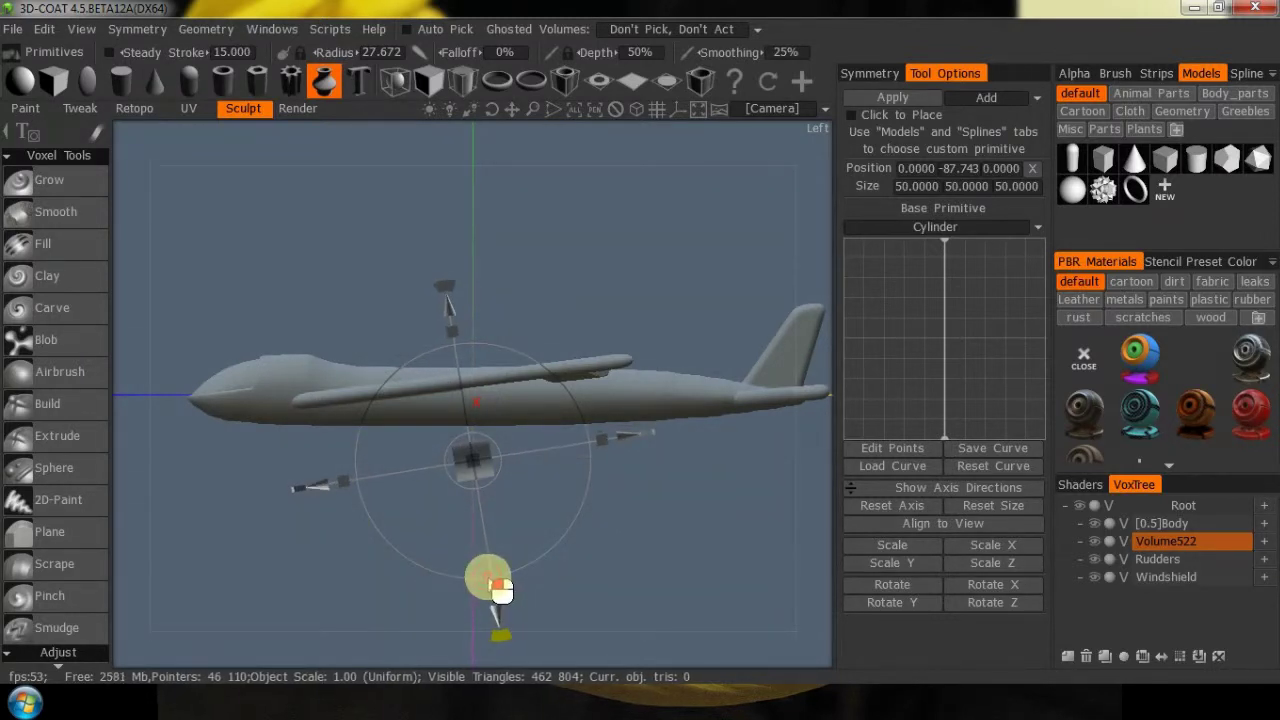
pyautogui.click(500, 590)
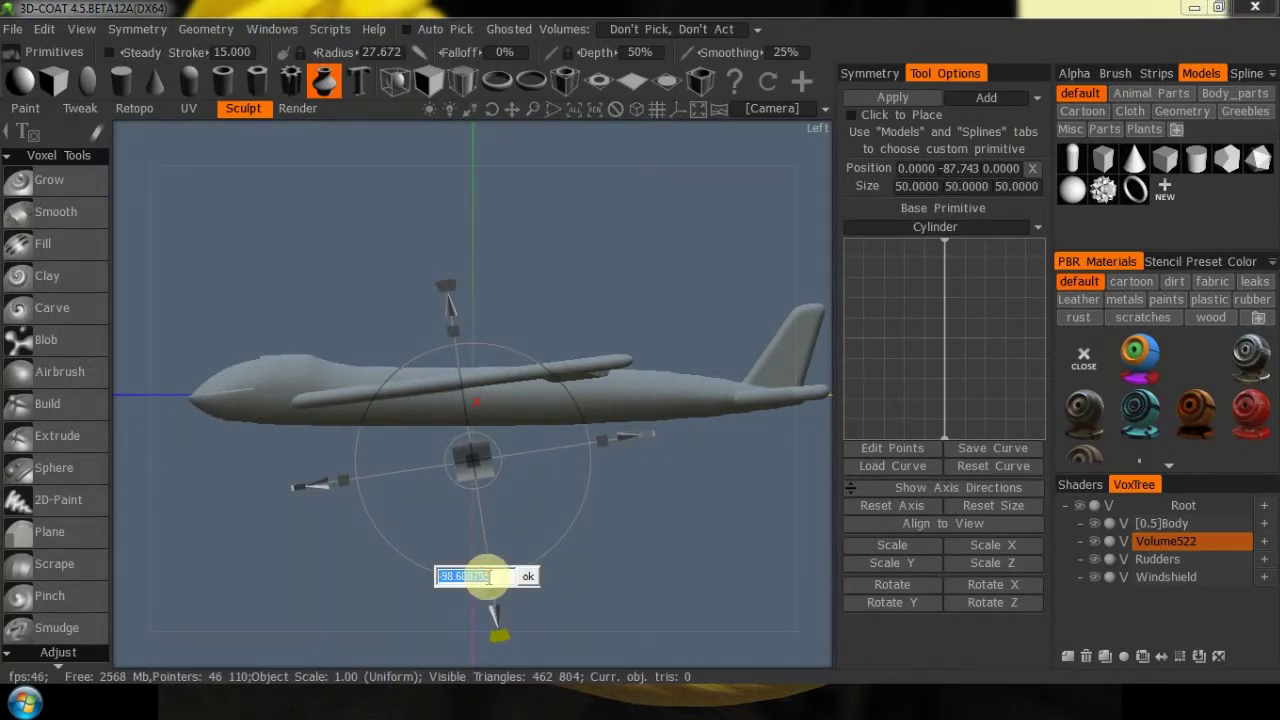
pyautogui.press('Return')
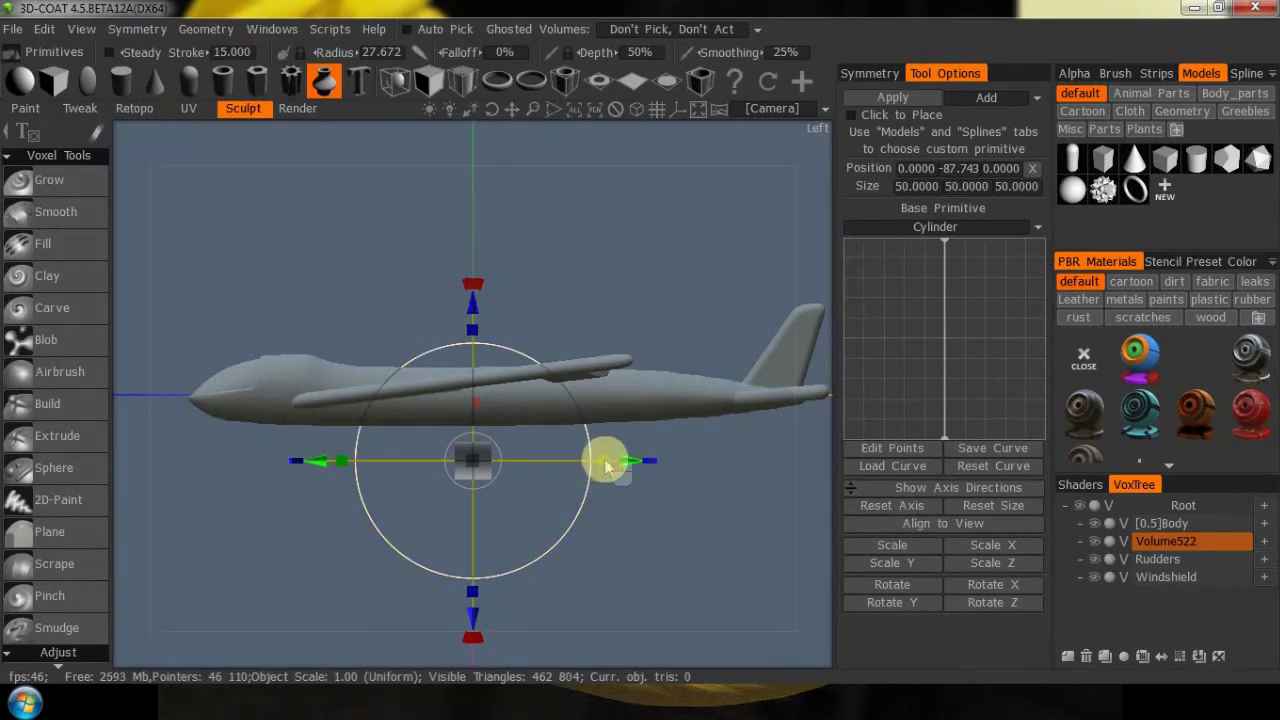
pyautogui.moveTo(606, 465); pyautogui.dragTo(636, 472)
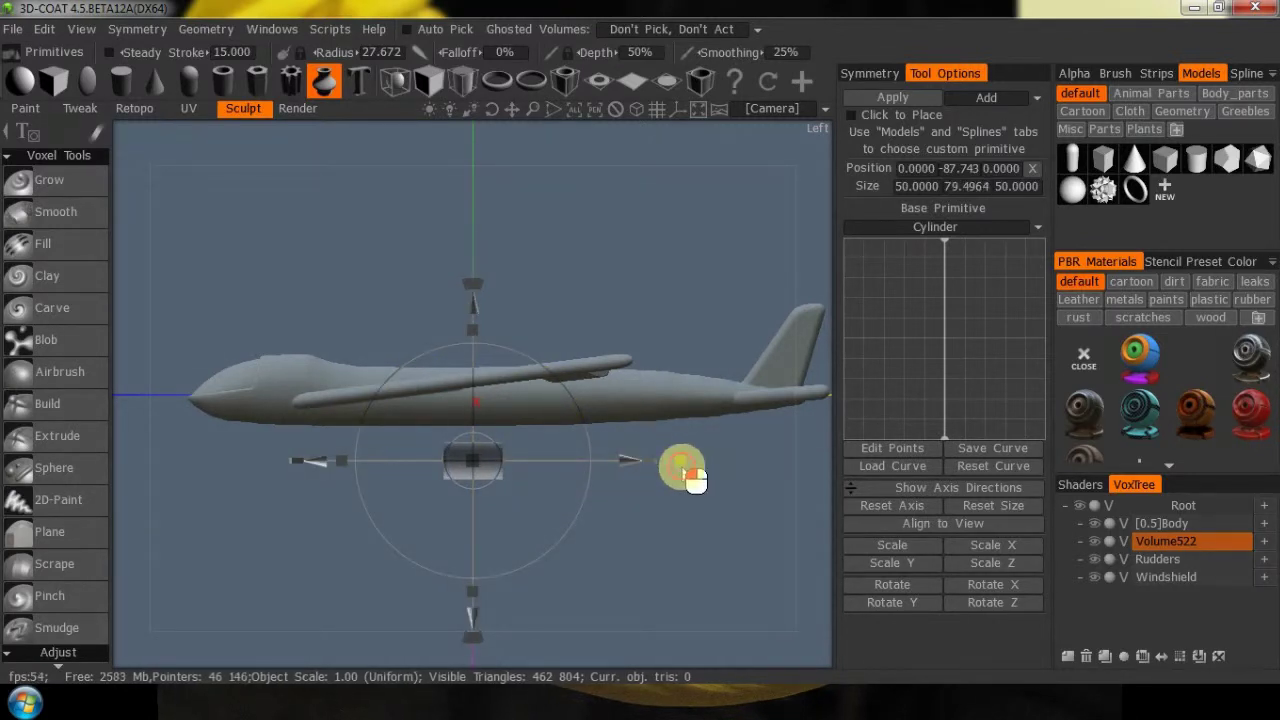
pyautogui.moveTo(705, 478); pyautogui.dragTo(680, 472)
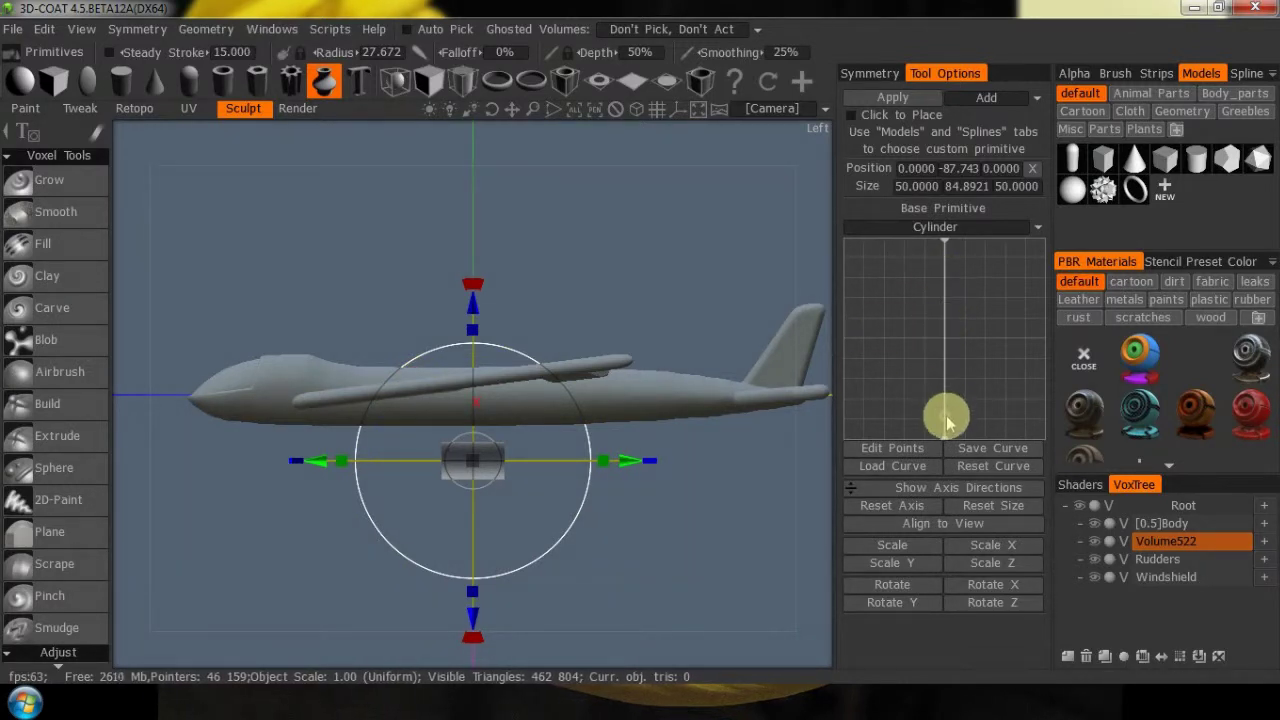
# Reshape the primitive's profile curve into a hollow shell, with a notched lip at one end and an inner wall returning along its length
pyautogui.moveTo(945, 262)
pyautogui.mouseDown()
pyautogui.moveTo(963, 272)
pyautogui.moveTo(935, 261)
pyautogui.mouseUp()
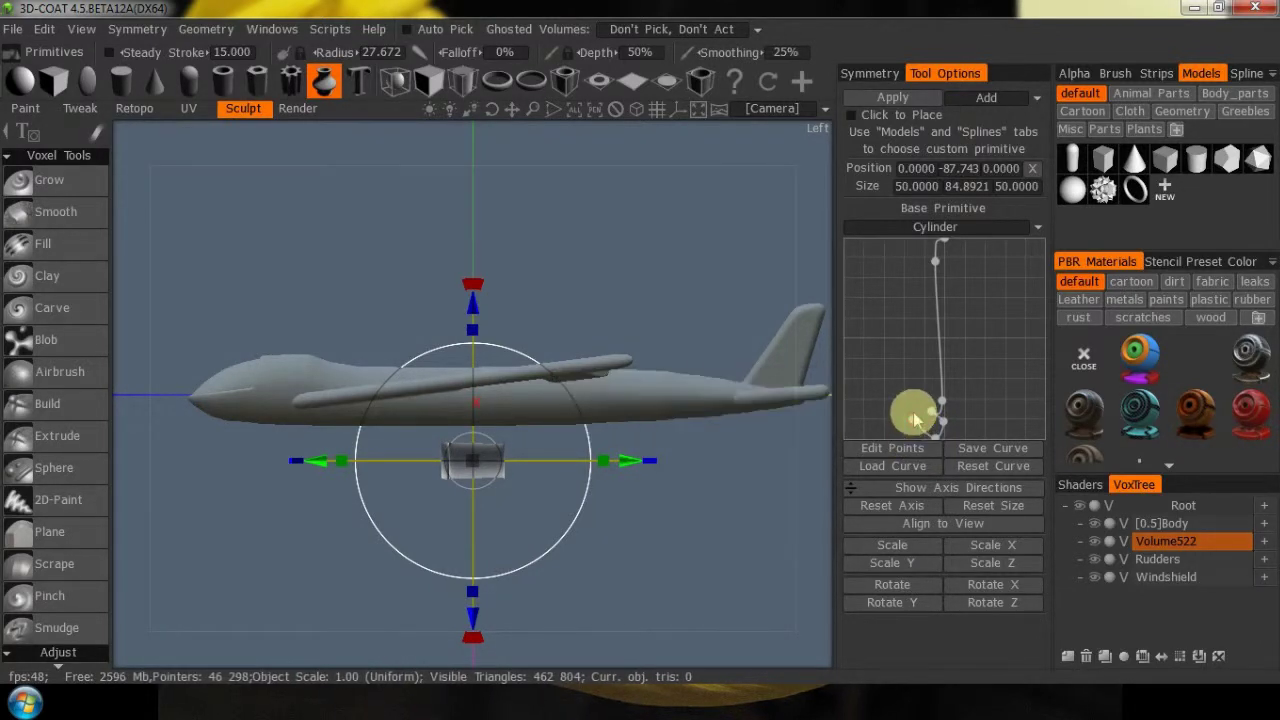
pyautogui.moveTo(916, 424); pyautogui.dragTo(869, 316)
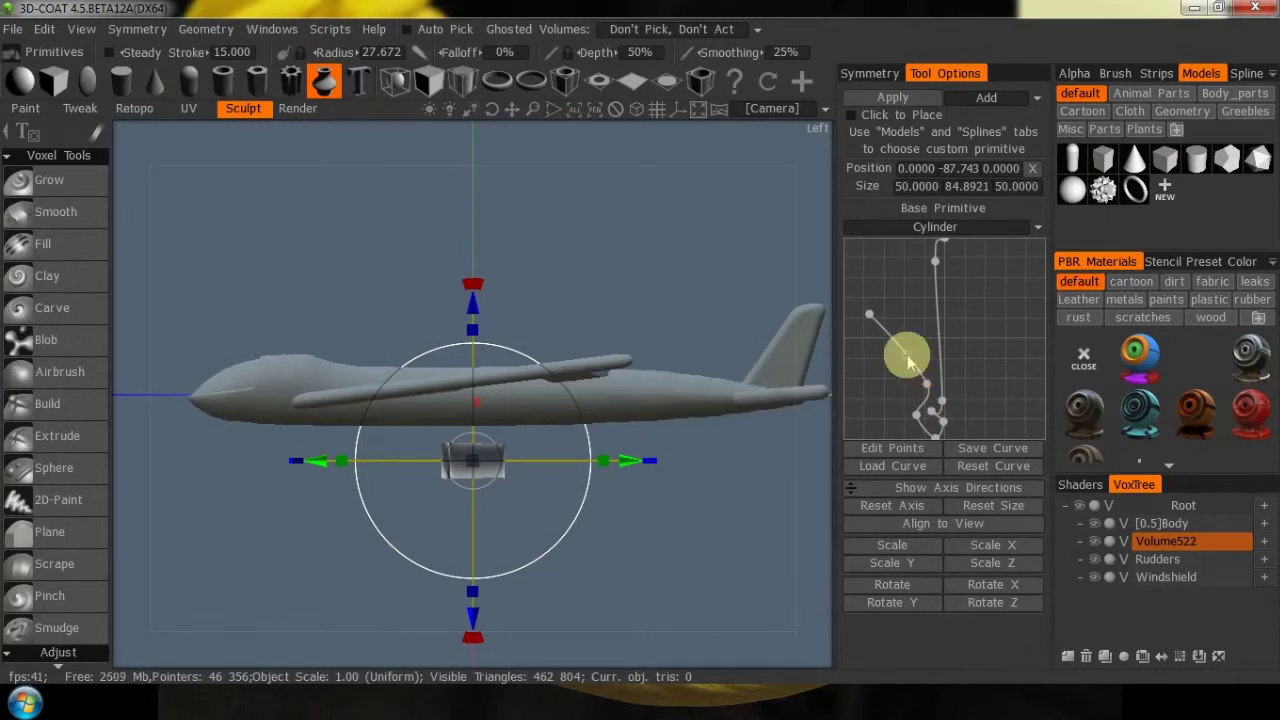
pyautogui.moveTo(874, 320); pyautogui.dragTo(908, 283)
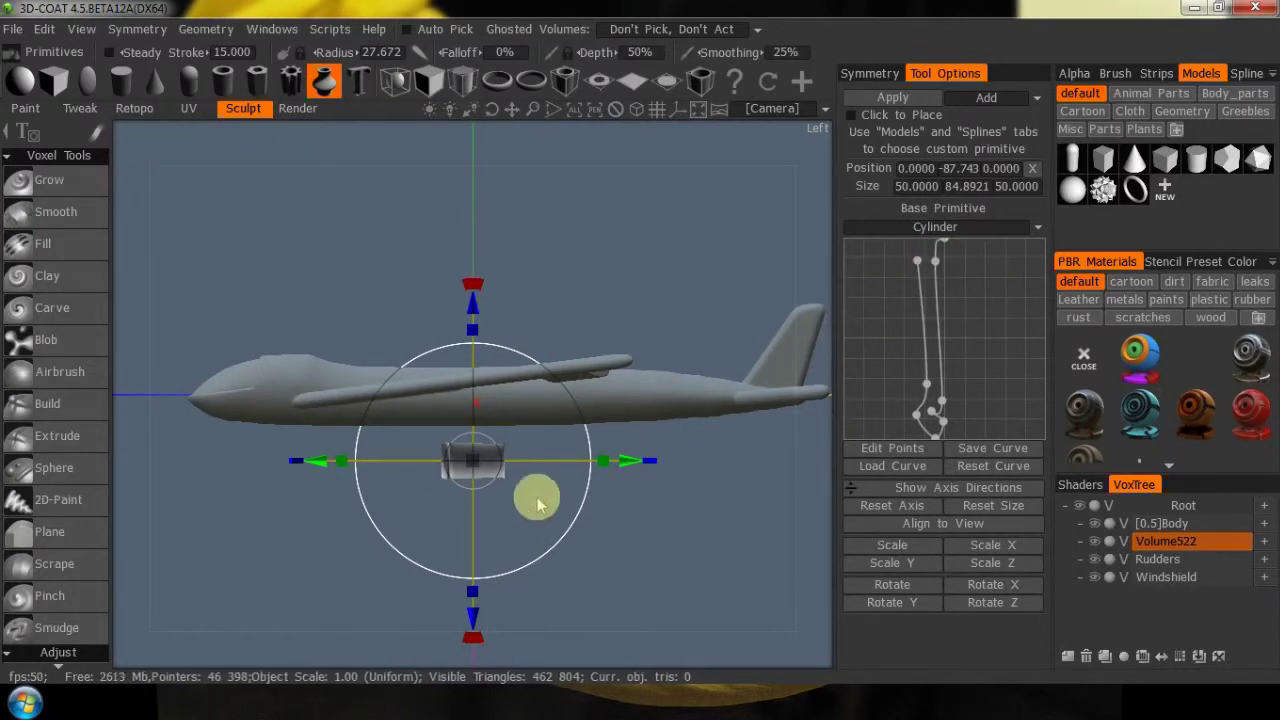
# Pull the profile curve's top end point inward beside the inner wall to round off the engine's rear rim
pyautogui.moveTo(551, 588); pyautogui.dragTo(790, 412, button='right')
pyautogui.moveTo(738, 594); pyautogui.dragTo(712, 486, button='middle')
pyautogui.scroll(2, 632, 580)
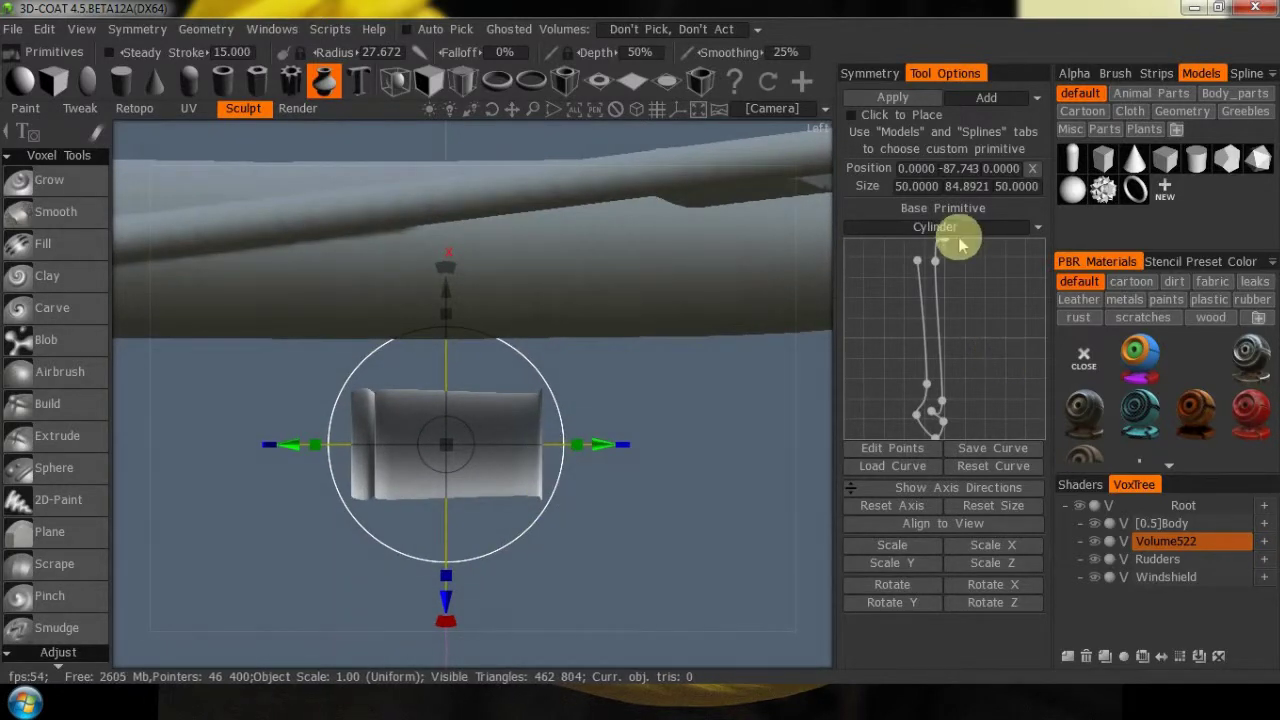
pyautogui.moveTo(944, 248)
pyautogui.mouseDown()
pyautogui.moveTo(914, 243)
pyautogui.moveTo(920, 234)
pyautogui.moveTo(926, 257)
pyautogui.mouseUp()
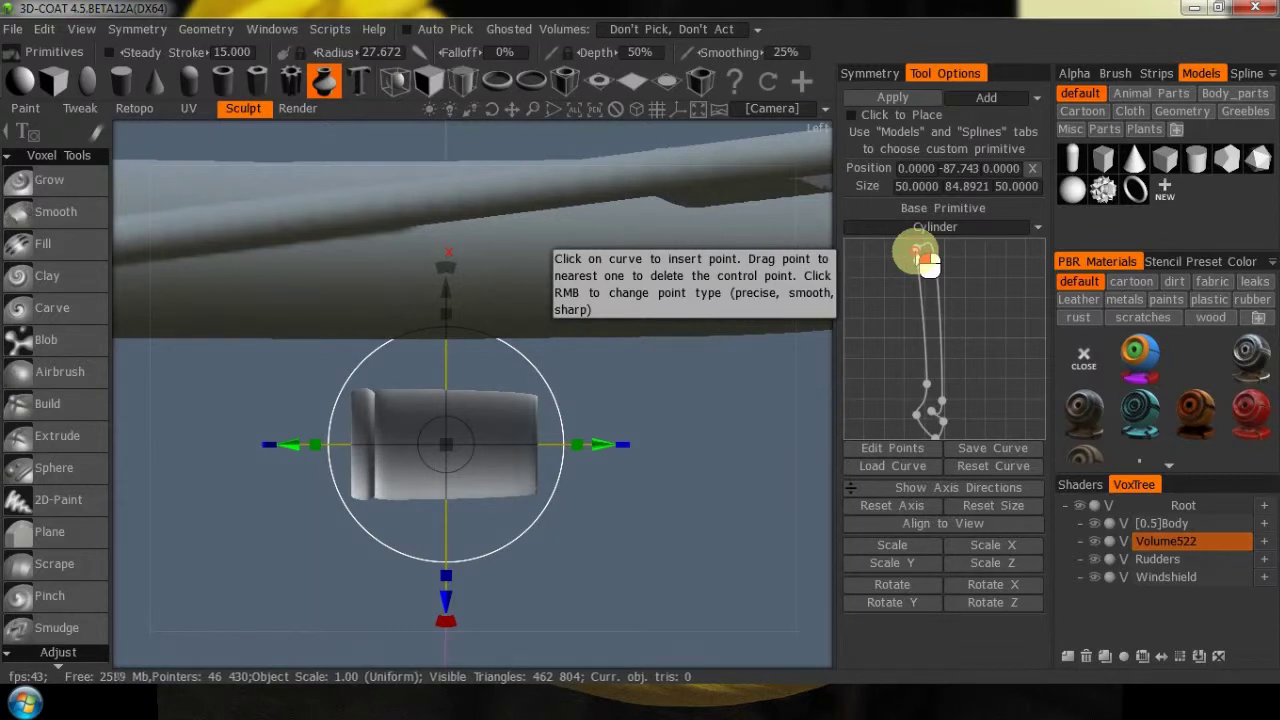
# Bulge the outer wall of the engine profile near the front and adjust the lower curve points into a grooved intake lip
pyautogui.moveTo(130, 468); pyautogui.dragTo(171, 497)
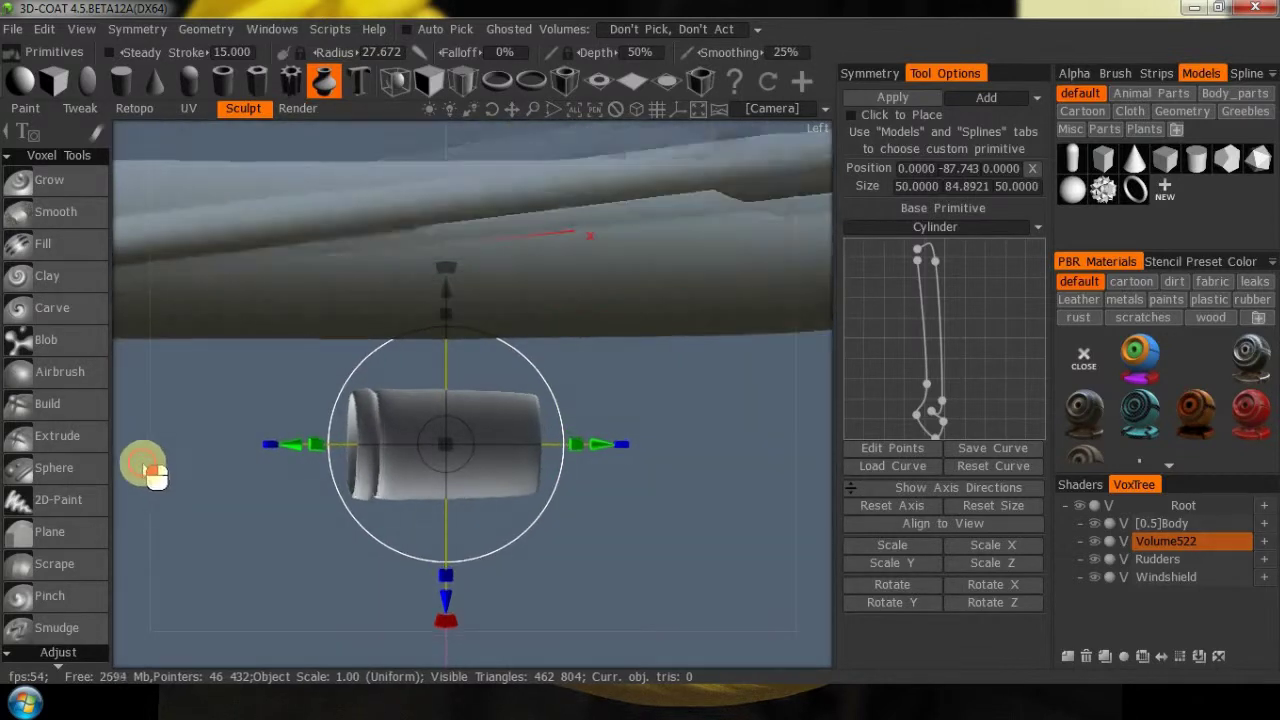
pyautogui.moveTo(946, 362); pyautogui.dragTo(975, 370)
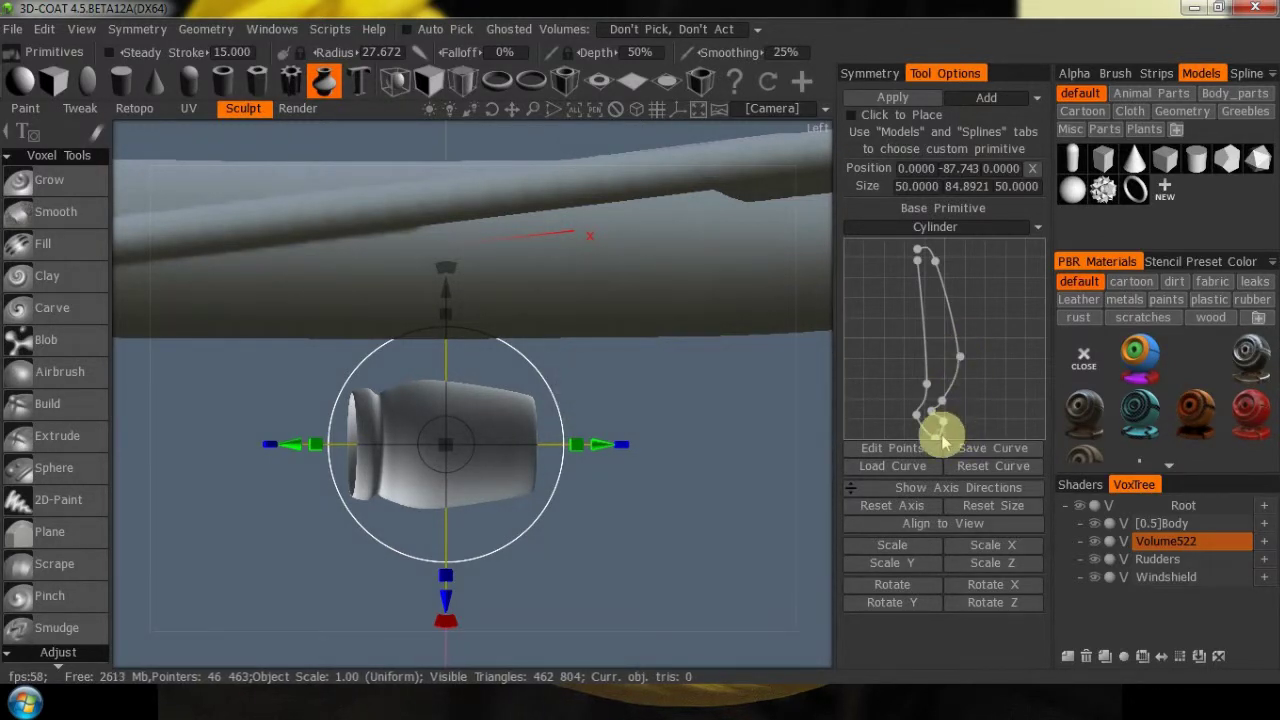
pyautogui.moveTo(935, 437); pyautogui.dragTo(943, 437)
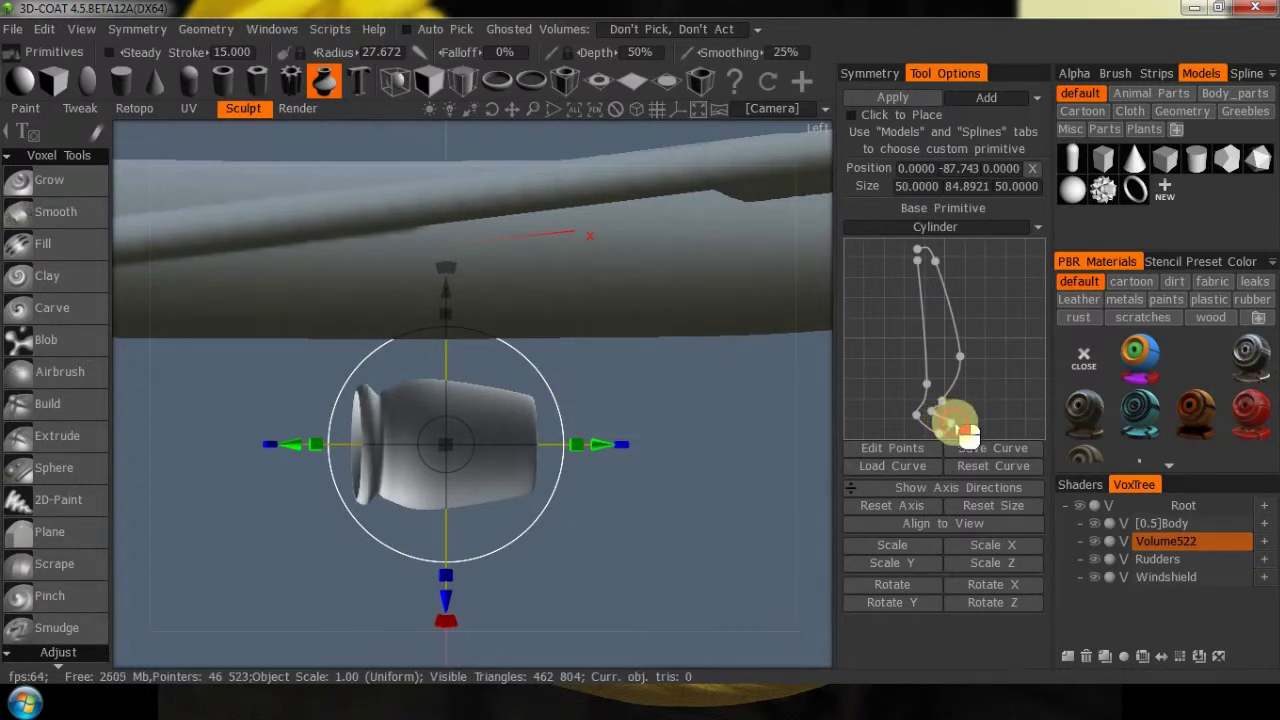
pyautogui.moveTo(945, 421); pyautogui.dragTo(940, 409)
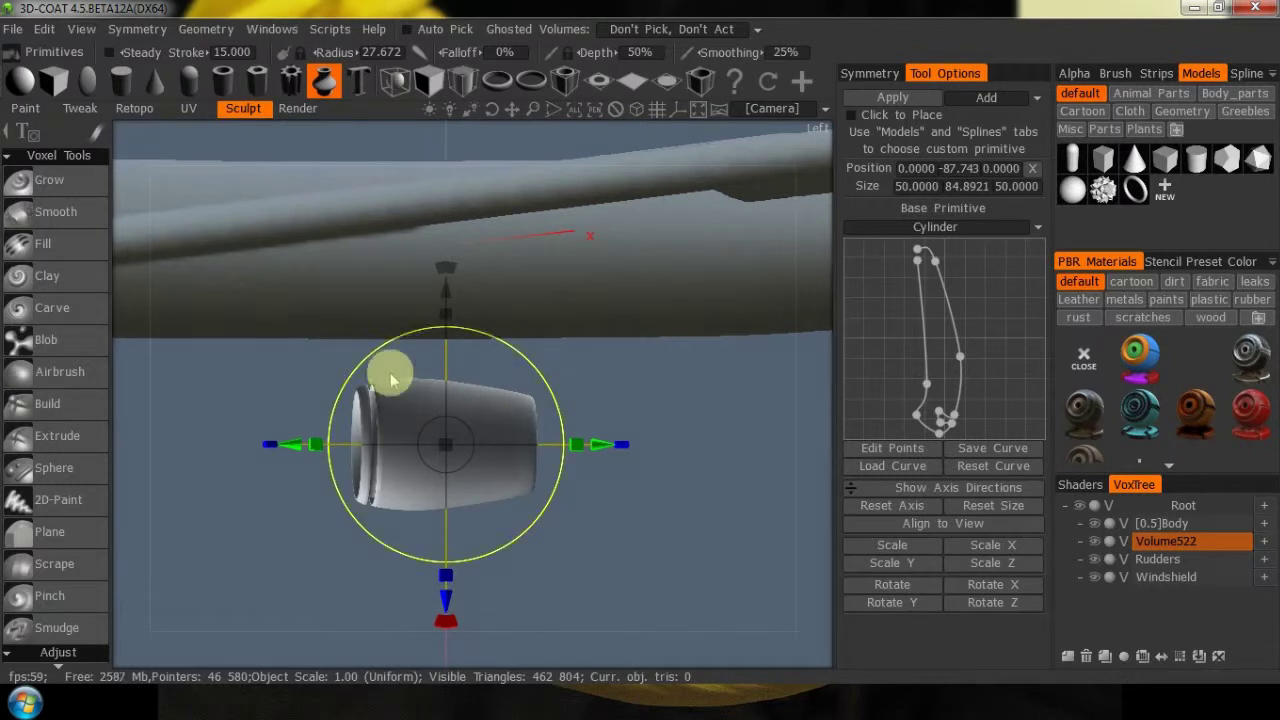
# Increase the new volume's resolution to 2x and apply the engine shell primitive to it
pyautogui.click(1180, 657)
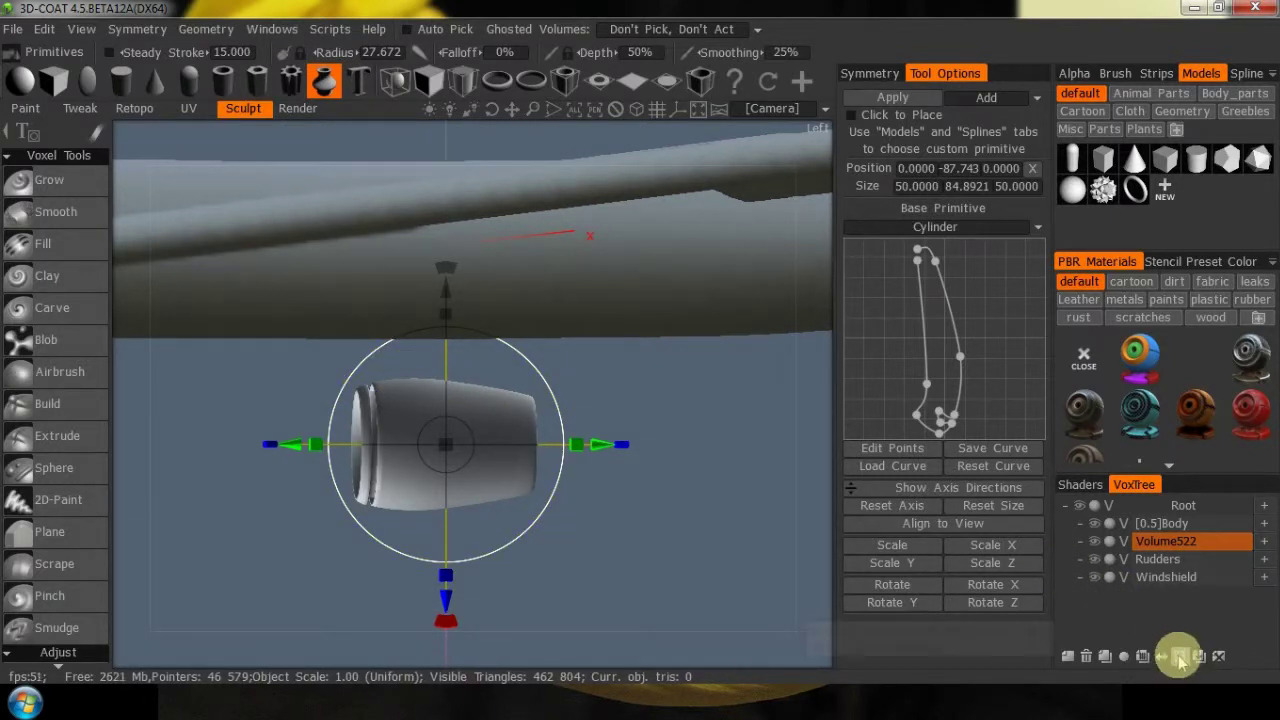
pyautogui.click(450, 452)
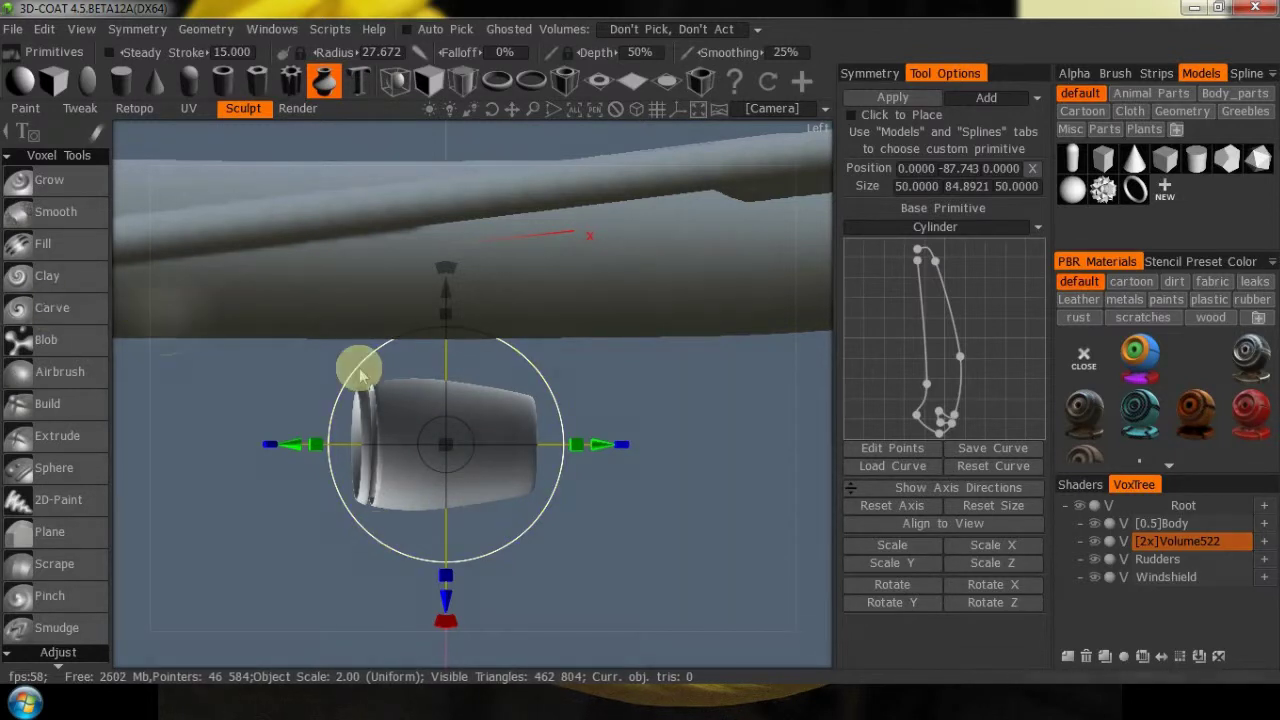
pyautogui.click(910, 98)
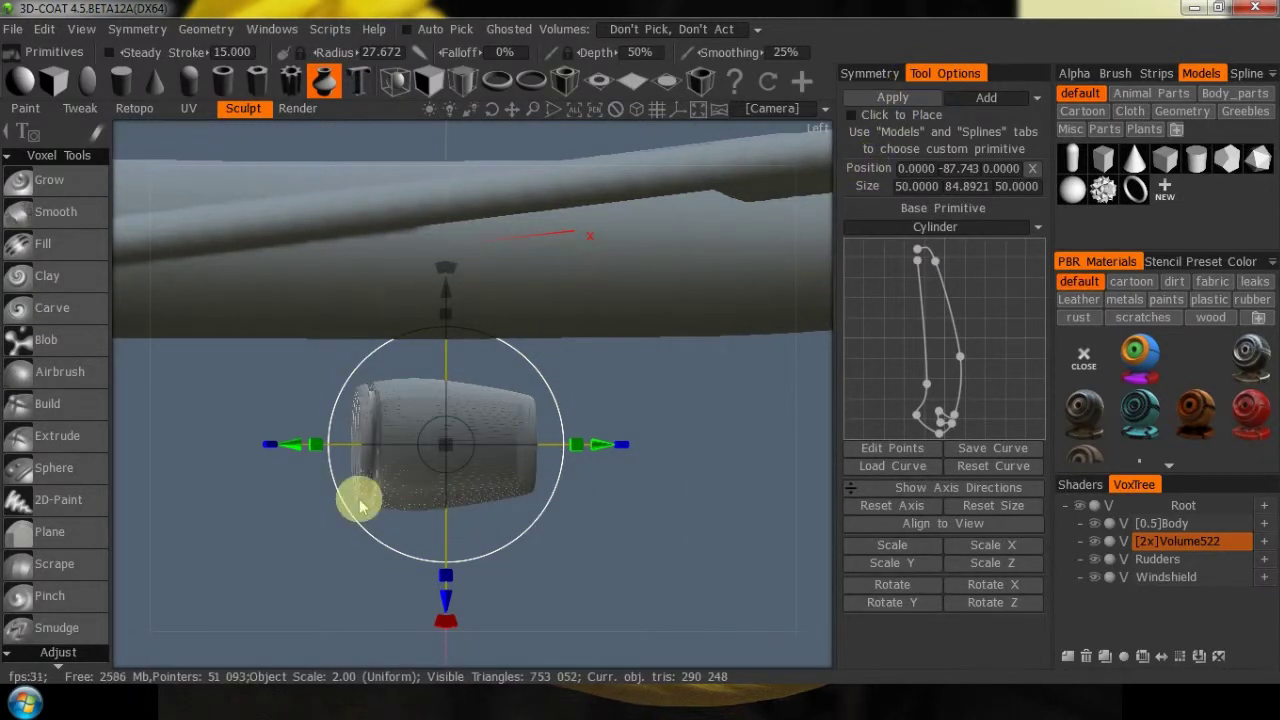
# Place a cone primitive, lower it to a Y position of about -105.9 in the left view, and rotate it by -90 degrees
pyautogui.click(153, 84)
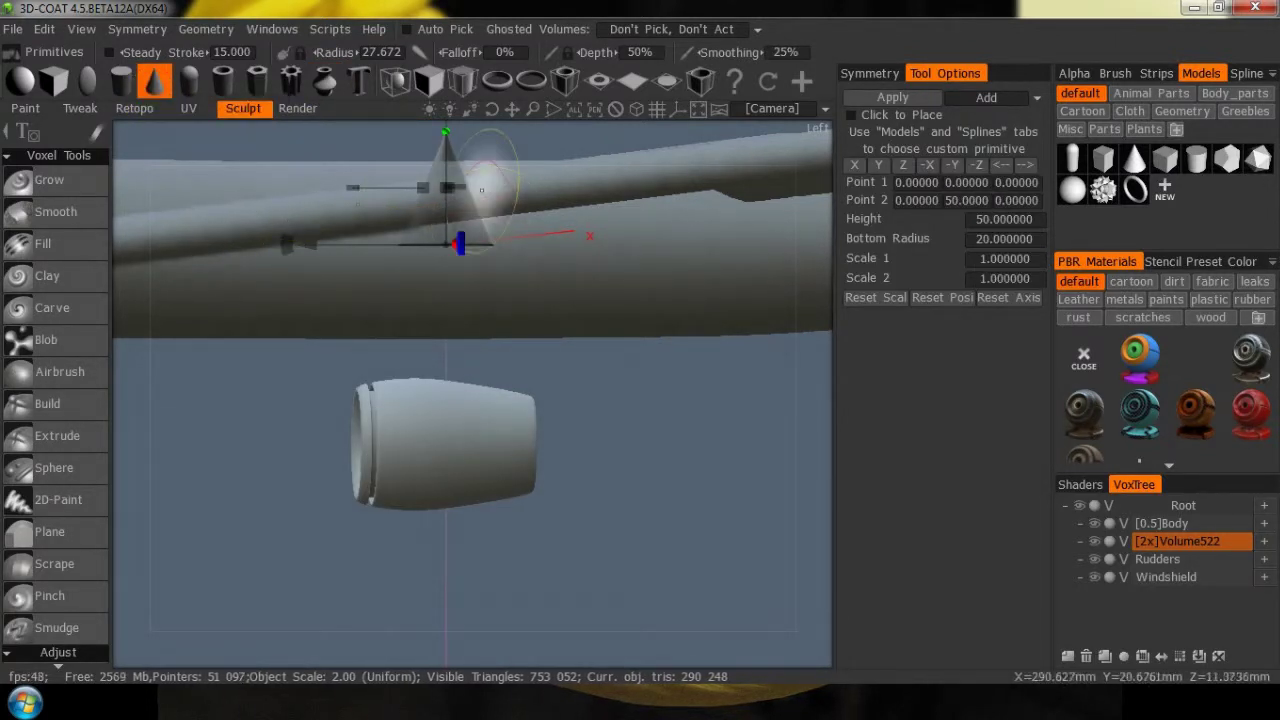
pyautogui.moveTo(644, 376); pyautogui.dragTo(605, 416, button='right')
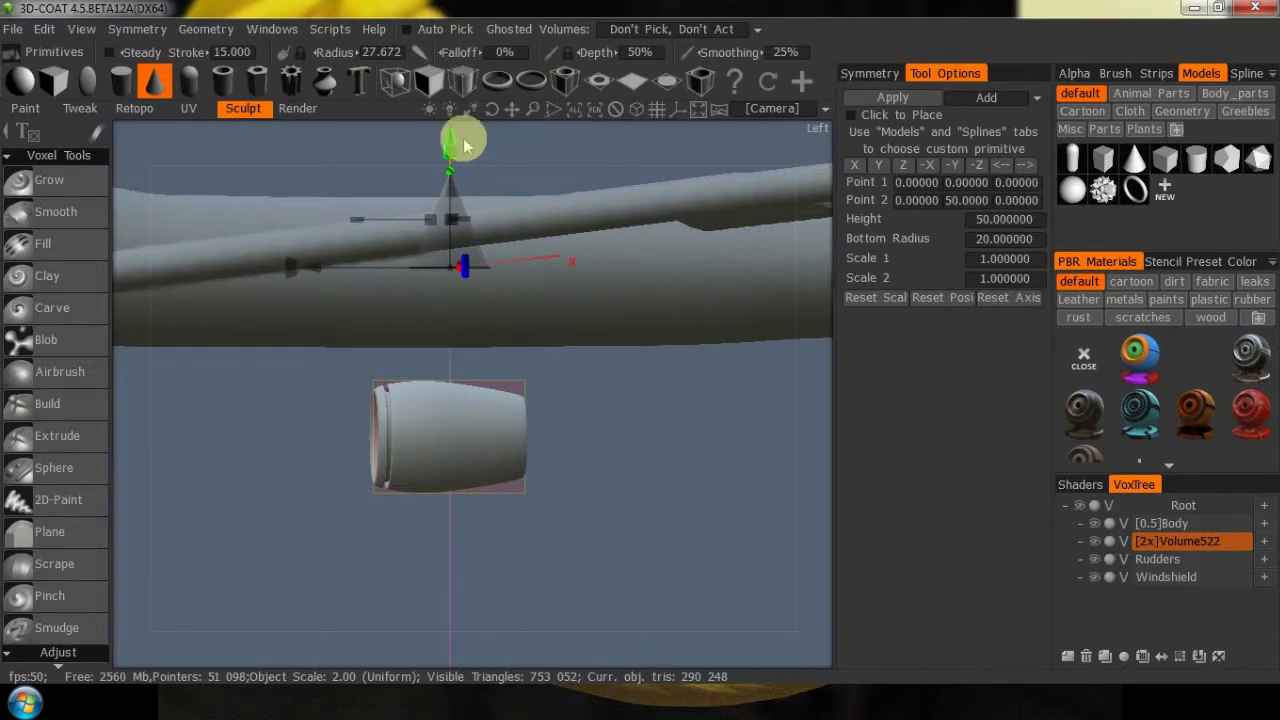
pyautogui.moveTo(451, 143); pyautogui.dragTo(463, 157)
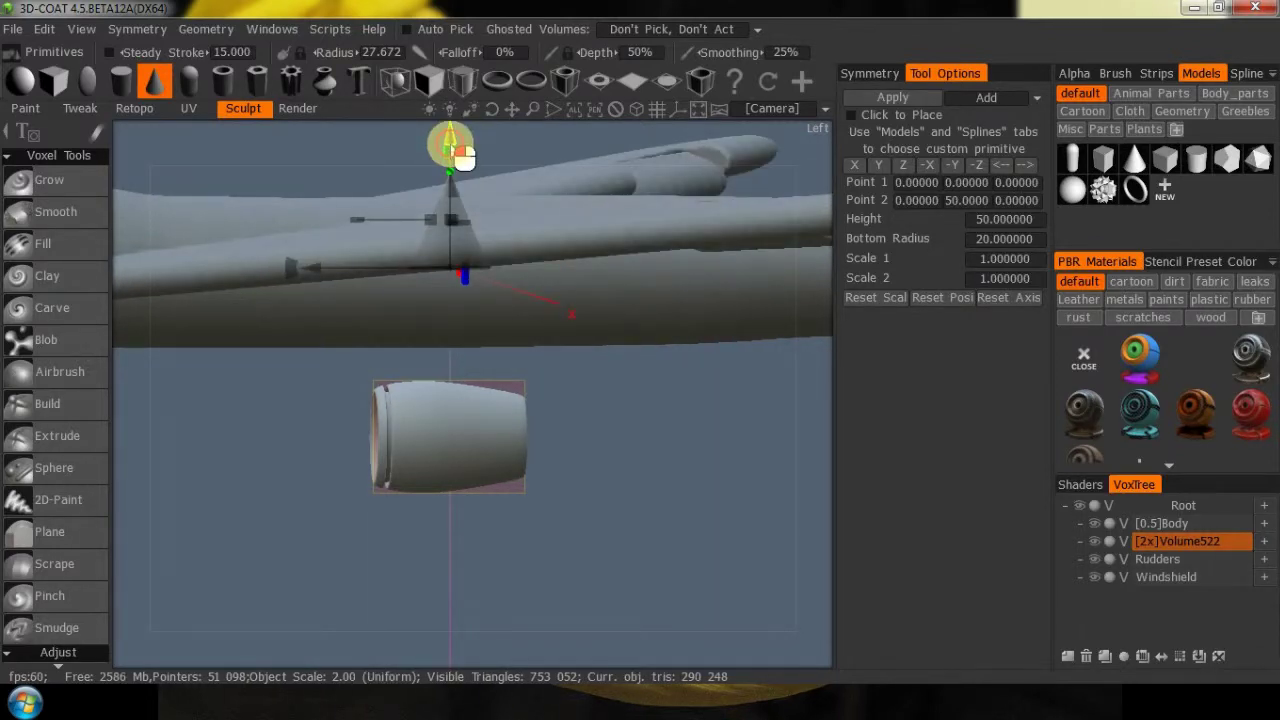
pyautogui.press('KP_4')
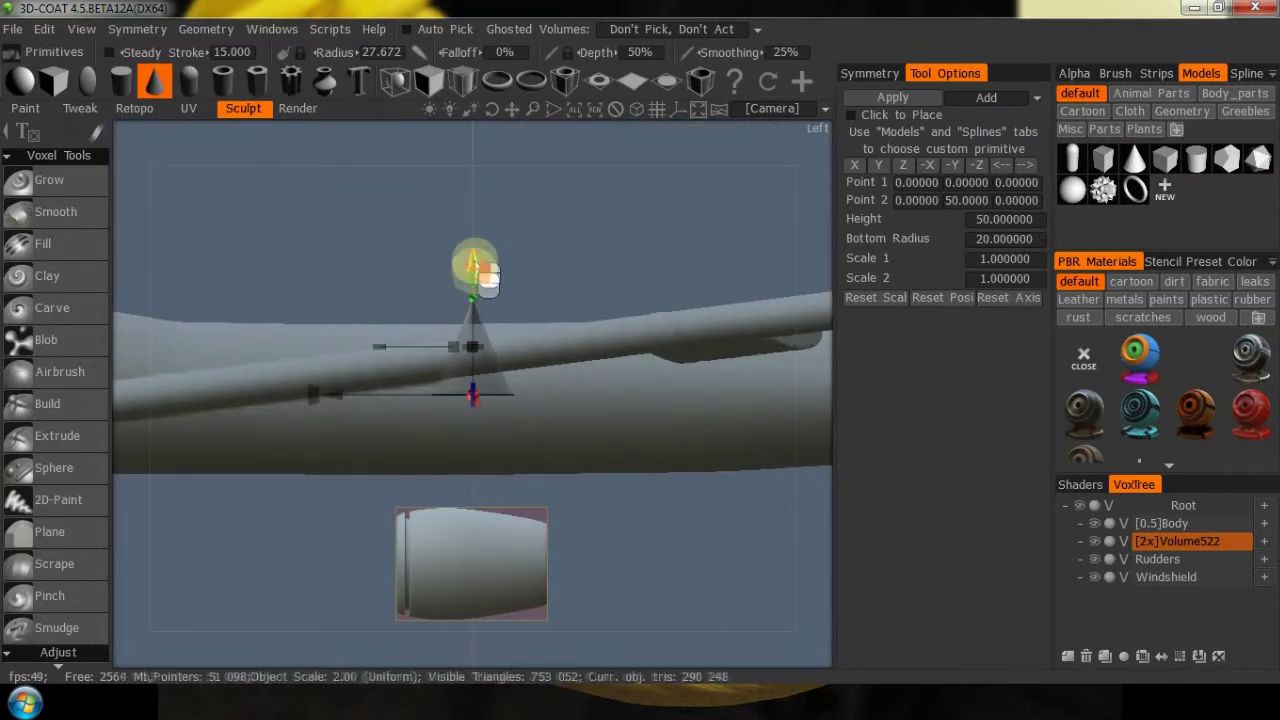
pyautogui.moveTo(474, 268); pyautogui.dragTo(458, 465)
pyautogui.moveTo(315, 605); pyautogui.dragTo(475, 688)
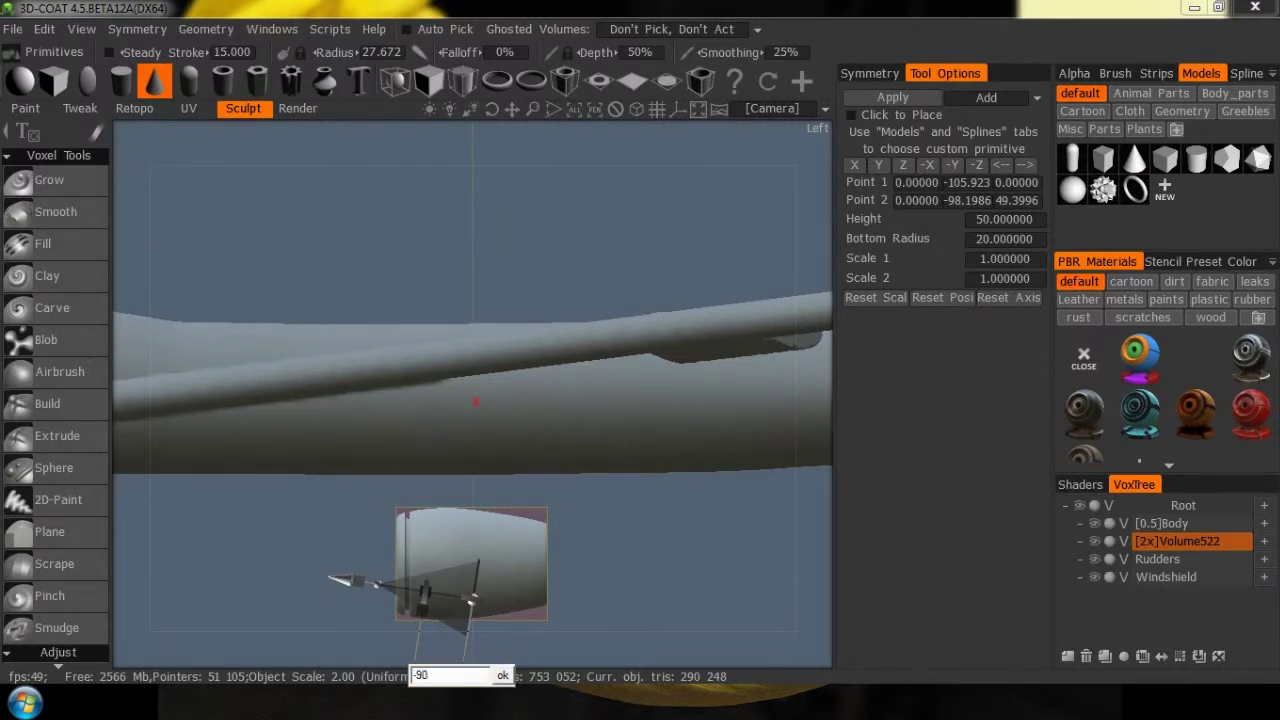
pyautogui.press('Return')
# Raise the cone to a Y position of about -87.04 so it is centred inside the engine shell
pyautogui.moveTo(625, 564); pyautogui.dragTo(558, 616, button='right')
pyautogui.moveTo(574, 591); pyautogui.dragTo(563, 458, button='middle')
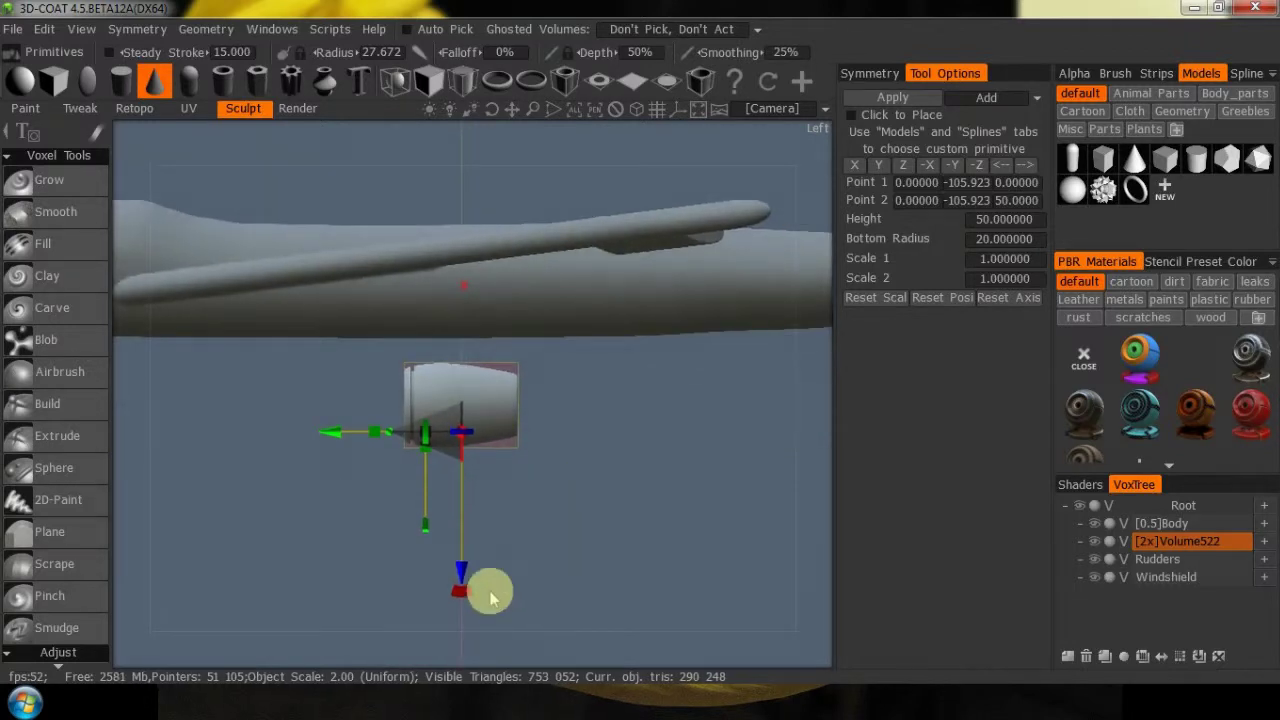
pyautogui.moveTo(461, 572); pyautogui.dragTo(472, 552)
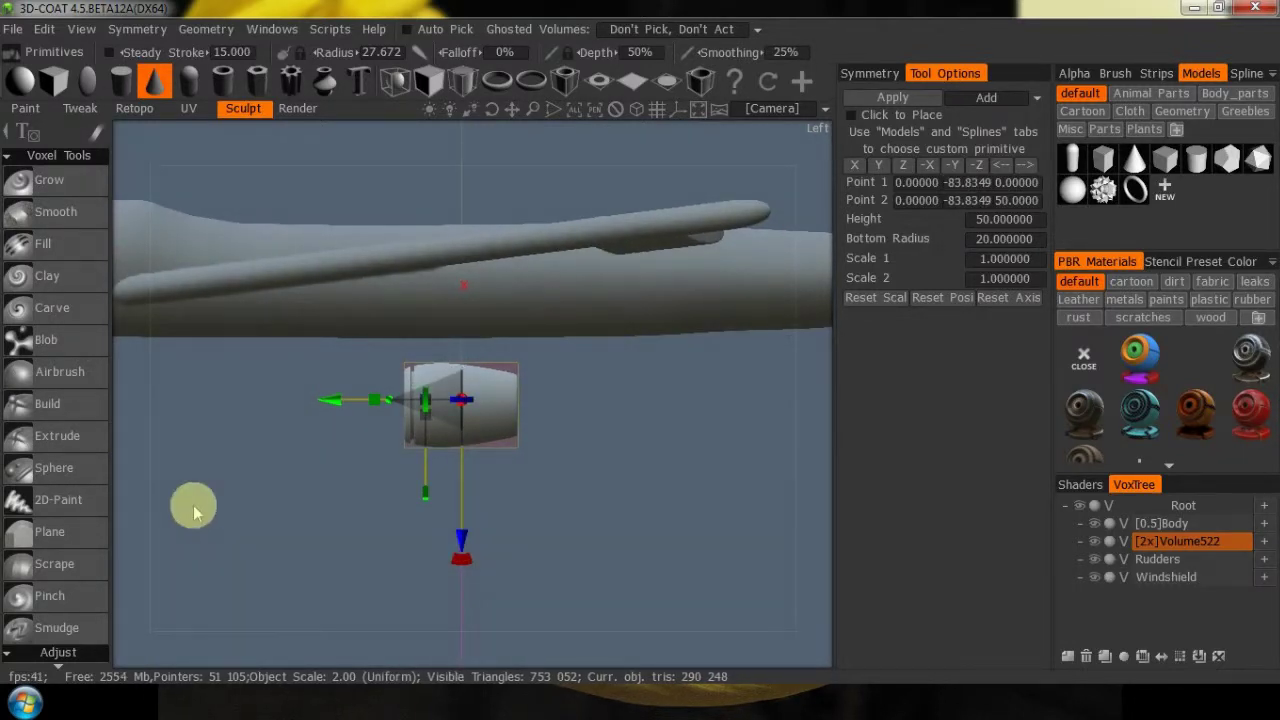
pyautogui.moveTo(134, 484); pyautogui.dragTo(226, 493)
pyautogui.press('KP_4')
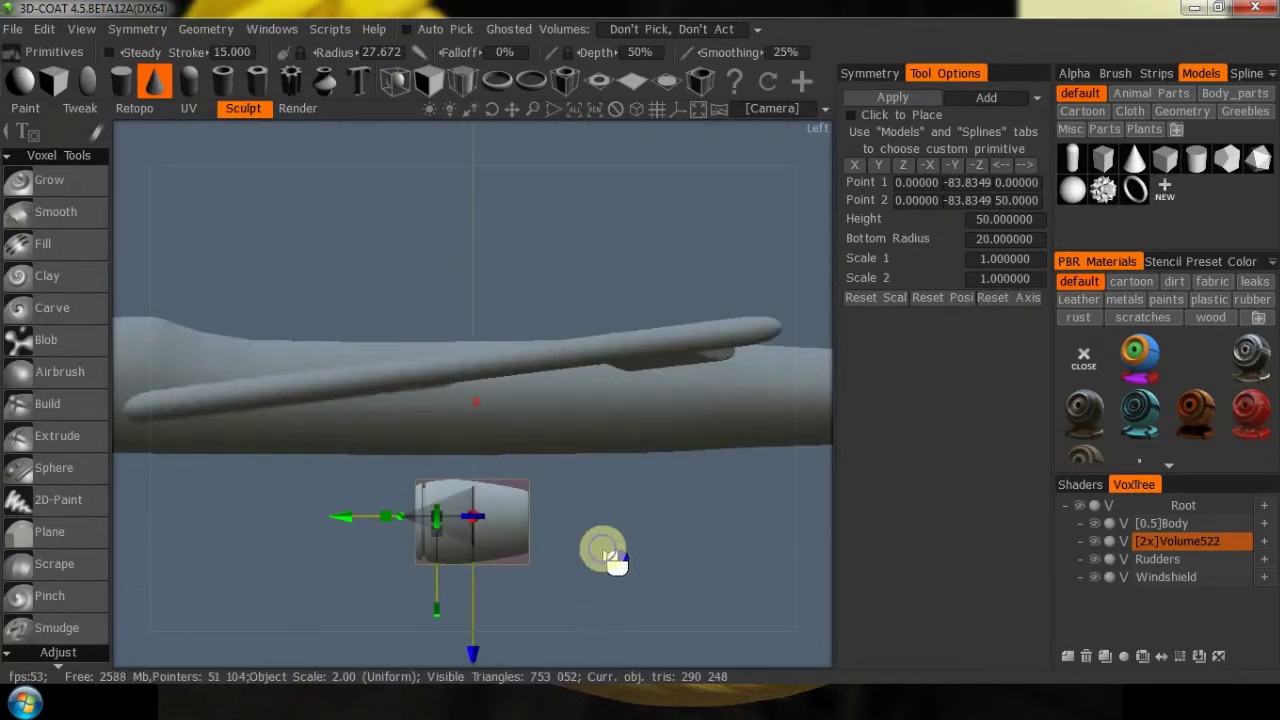
pyautogui.moveTo(606, 550); pyautogui.dragTo(683, 564, button='right')
pyautogui.moveTo(683, 564); pyautogui.dragTo(655, 424, button='middle')
pyautogui.moveTo(662, 478); pyautogui.dragTo(686, 457, button='right')
pyautogui.moveTo(432, 614); pyautogui.dragTo(433, 622)
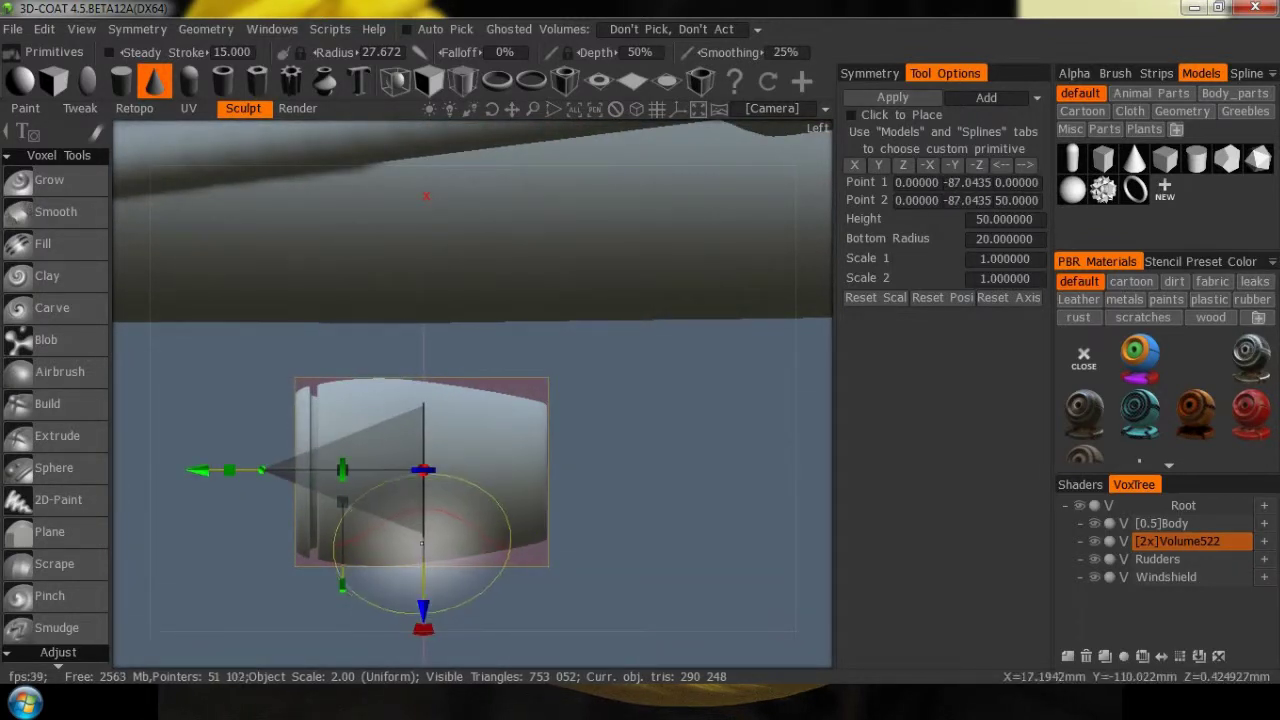
# Widen the cone's bottom radius to about 26.69 to fill the engine's interior and apply it to the volume
pyautogui.moveTo(424, 532); pyautogui.dragTo(426, 553)
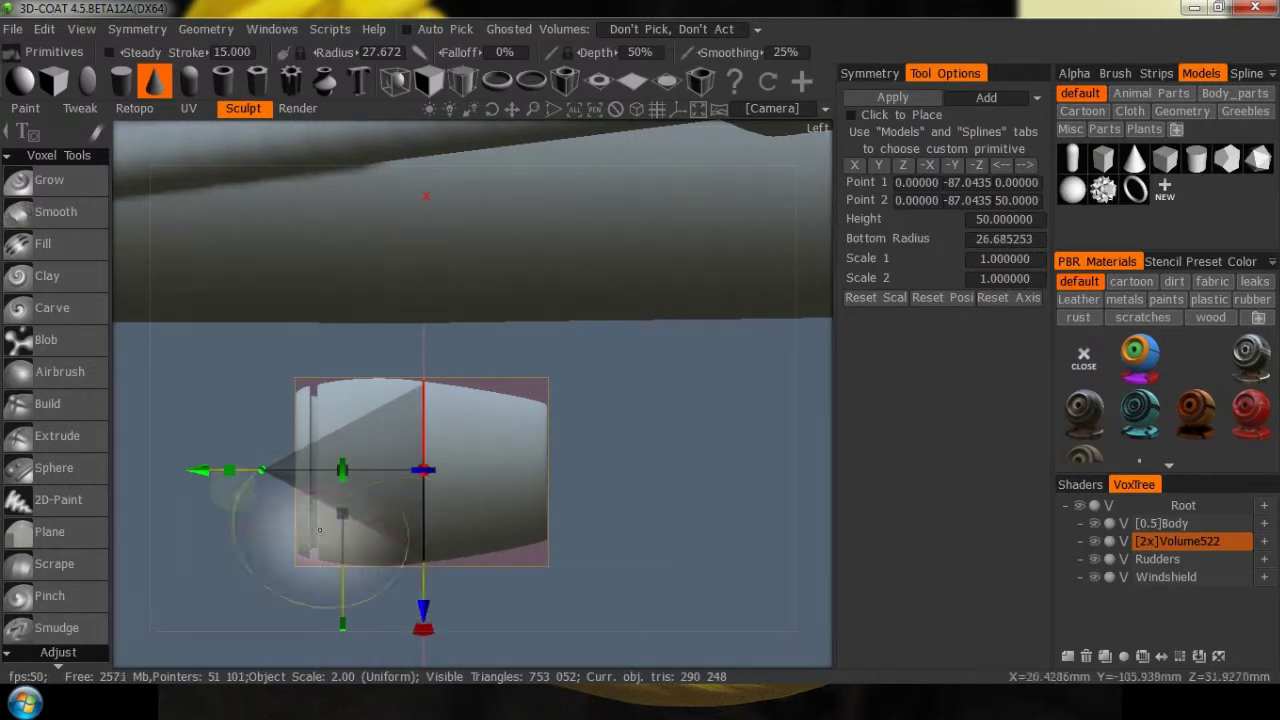
pyautogui.moveTo(142, 549); pyautogui.dragTo(468, 562)
pyautogui.moveTo(481, 575); pyautogui.dragTo(294, 571, button='right')
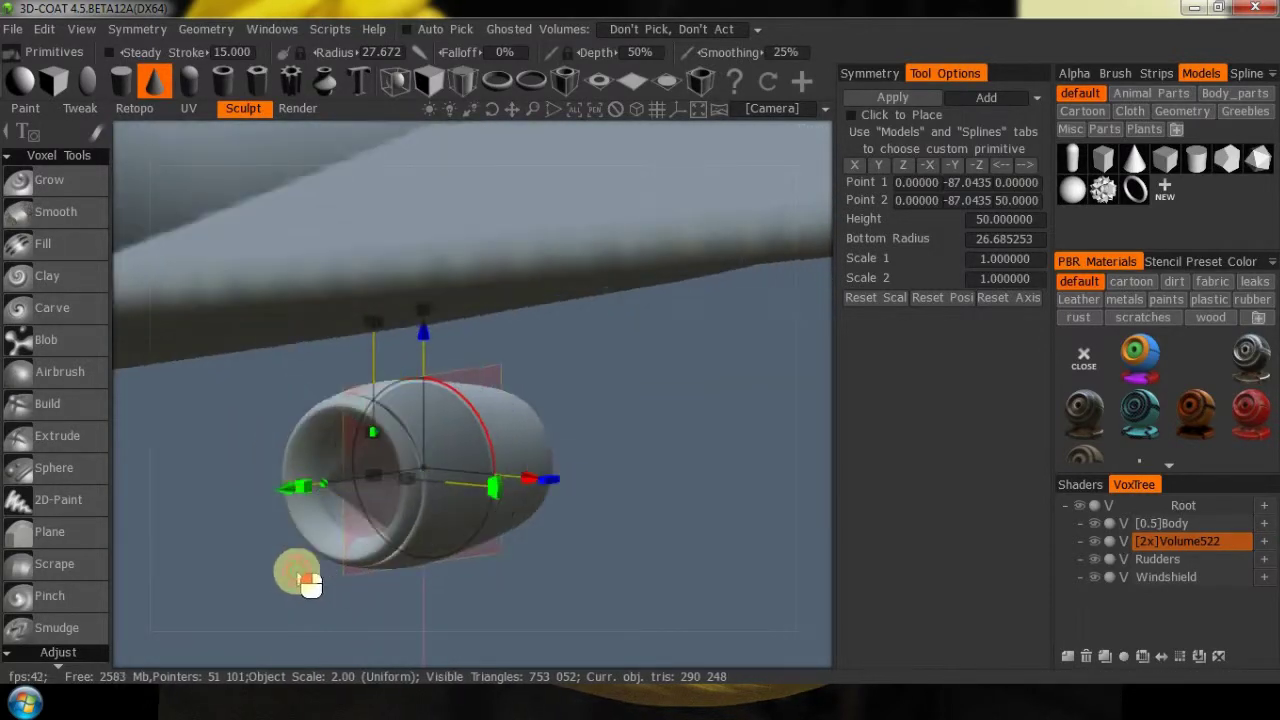
pyautogui.click(895, 98)
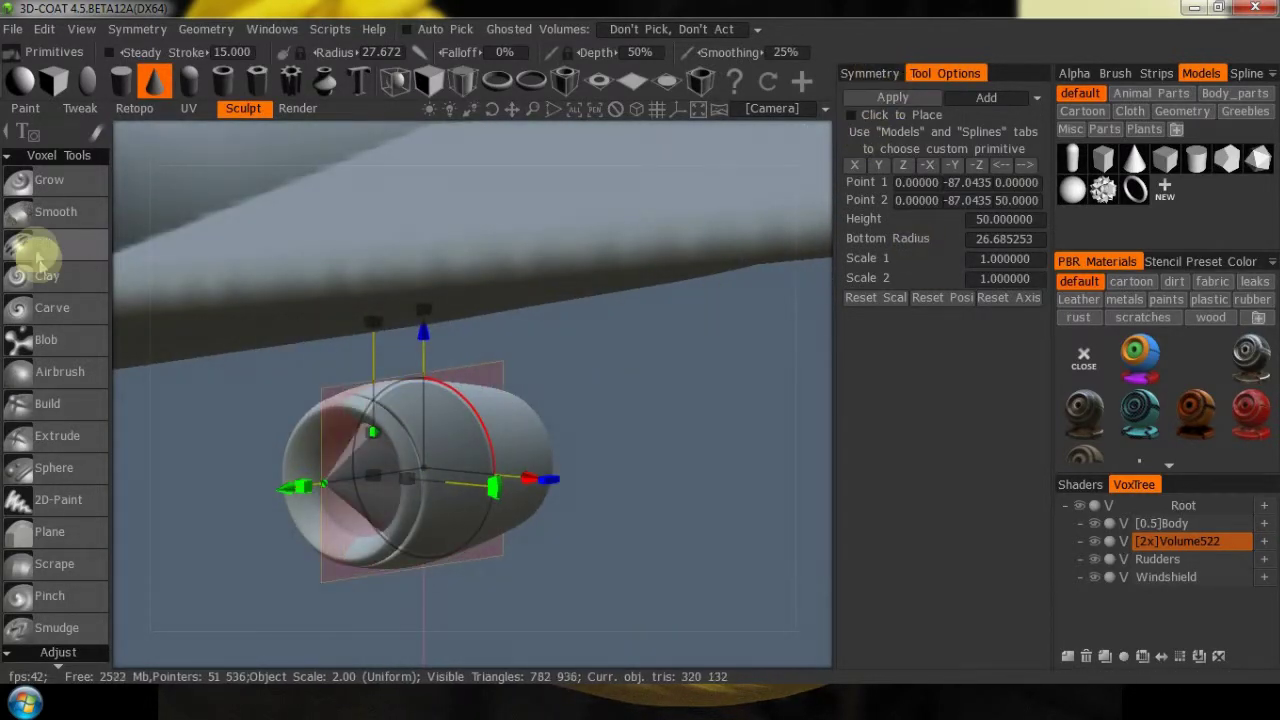
# Round off the cone's tip using the Smooth voxel tool with a radius of about 8.5 and a depth of 62%
pyautogui.click(70, 212)
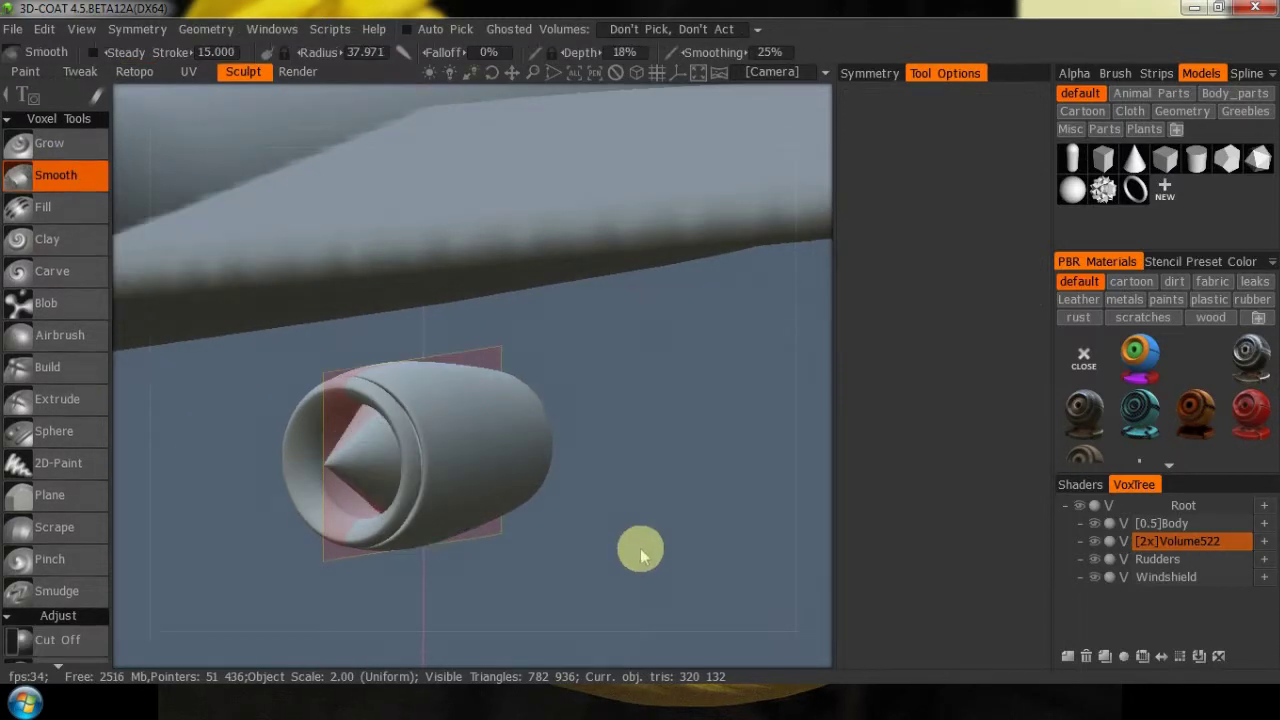
pyautogui.moveTo(357, 464); pyautogui.dragTo(264, 460, button='right')
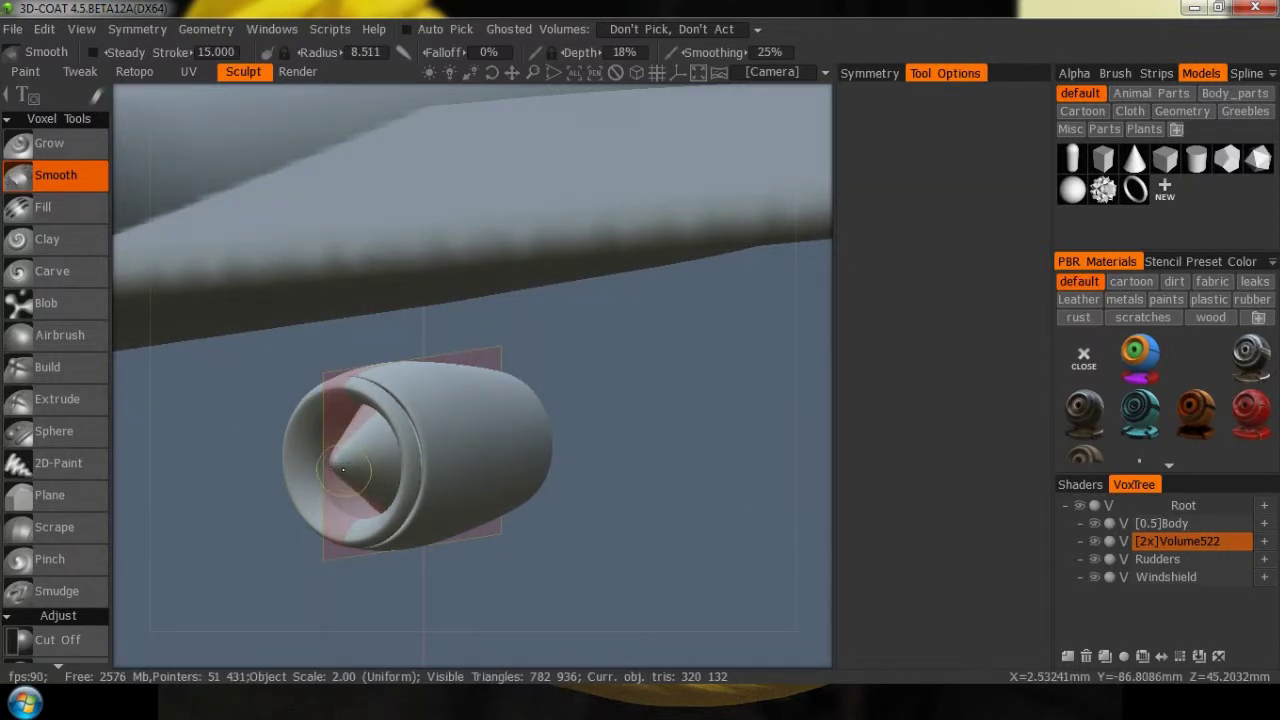
pyautogui.moveTo(344, 464); pyautogui.dragTo(342, 453, button='right')
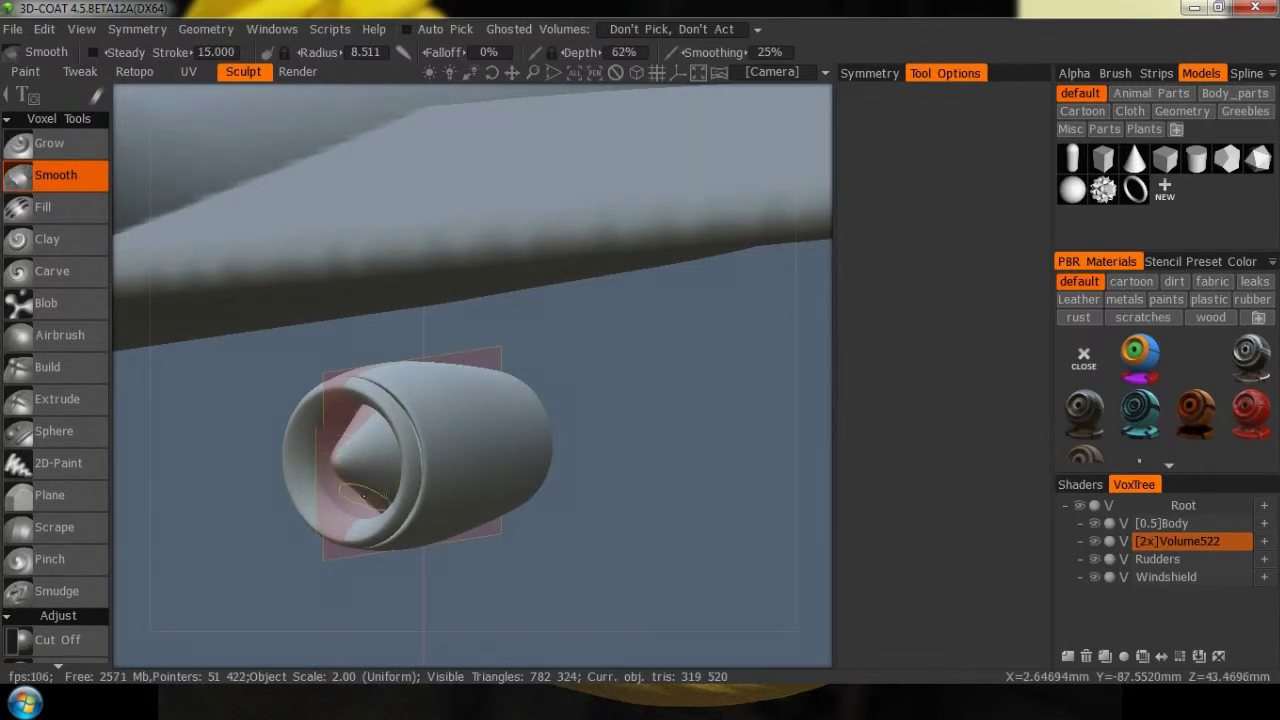
# Using the Transform tool in the front view, move the engine volume sideways under the wing to an X position of about 295.43
pyautogui.moveTo(146, 520); pyautogui.dragTo(286, 508)
pyautogui.moveTo(640, 509); pyautogui.dragTo(491, 547, button='right')
pyautogui.scroll(-6, 495, 553)
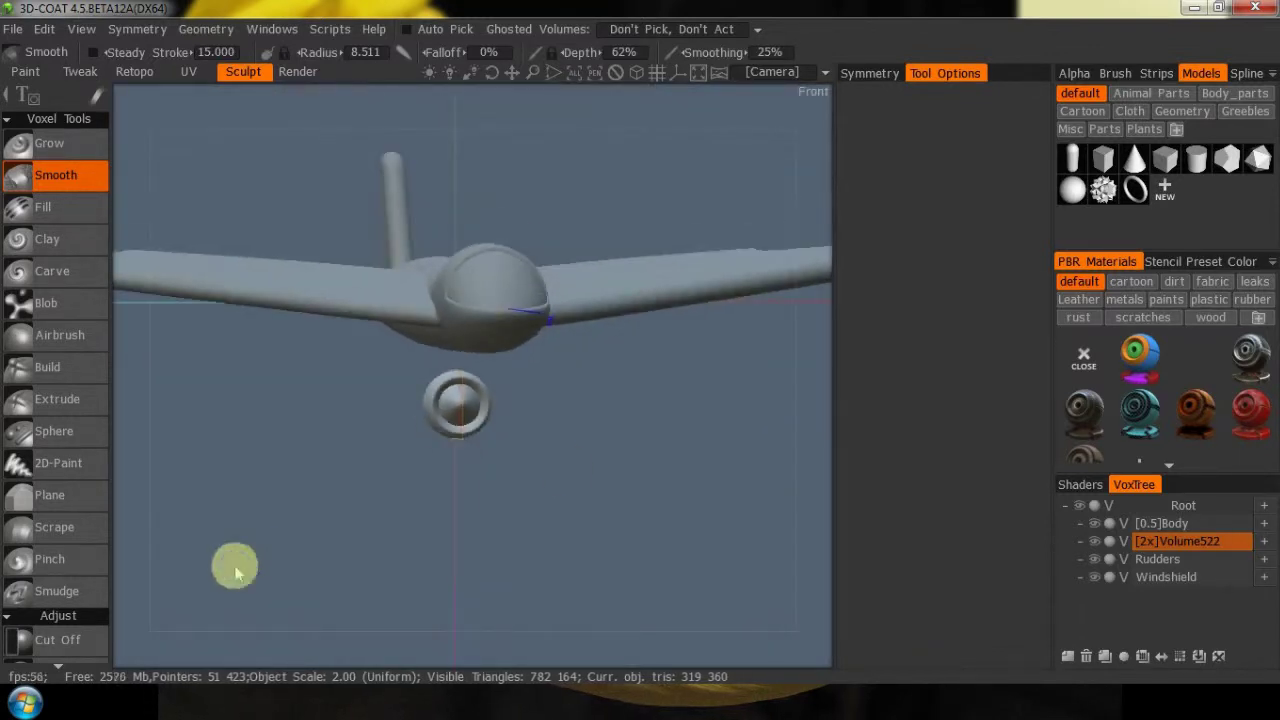
pyautogui.keyDown('shift'); pyautogui.moveTo(580, 646); pyautogui.dragTo(543, 646); pyautogui.keyUp('shift')
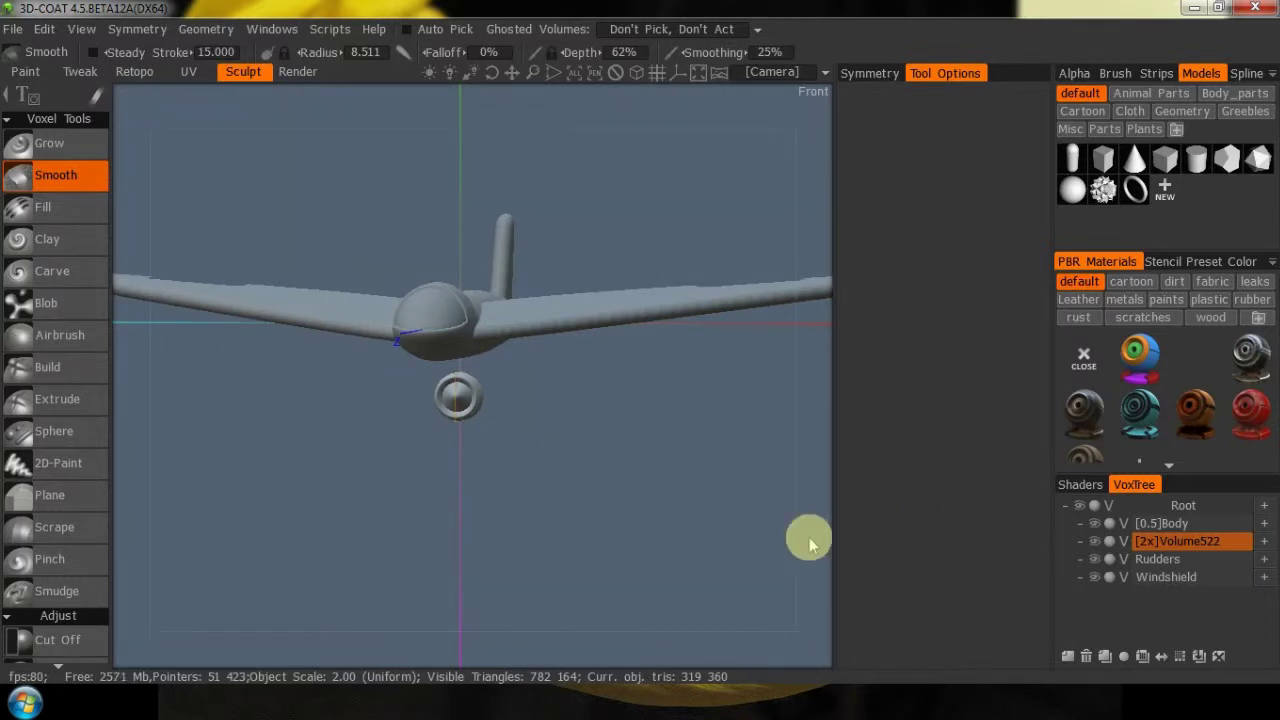
pyautogui.press('space')
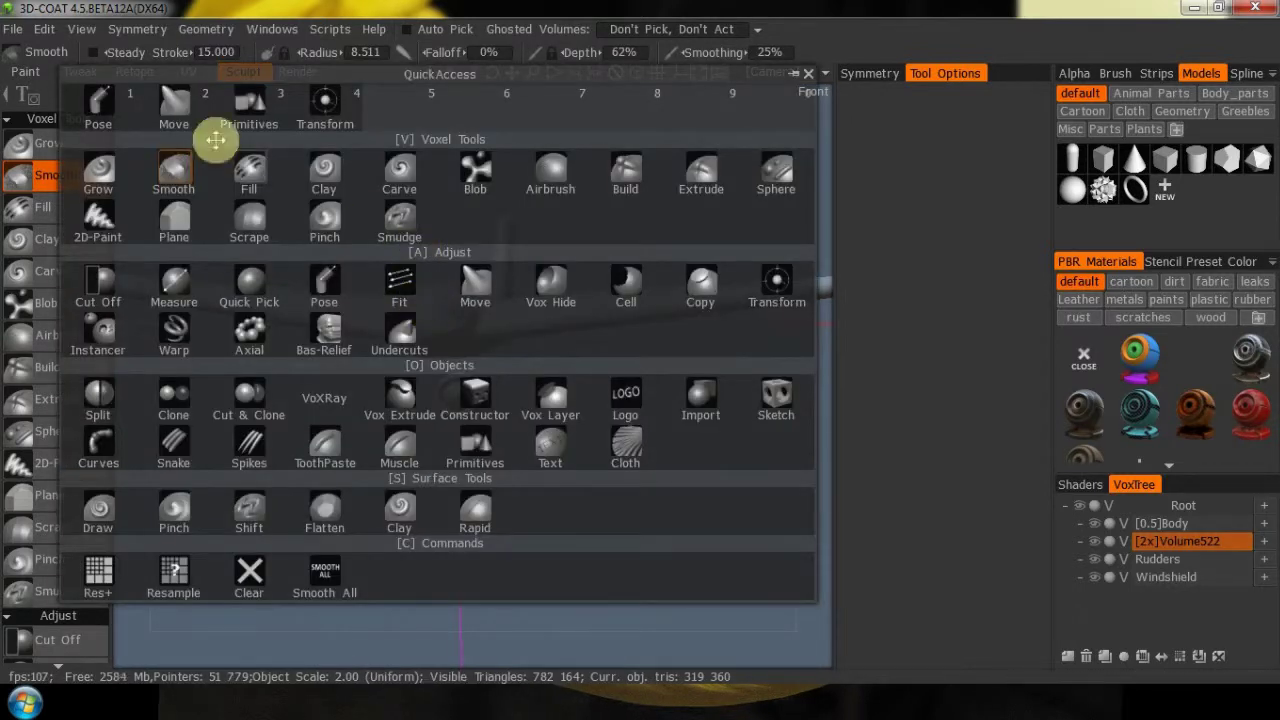
pyautogui.click(512, 445)
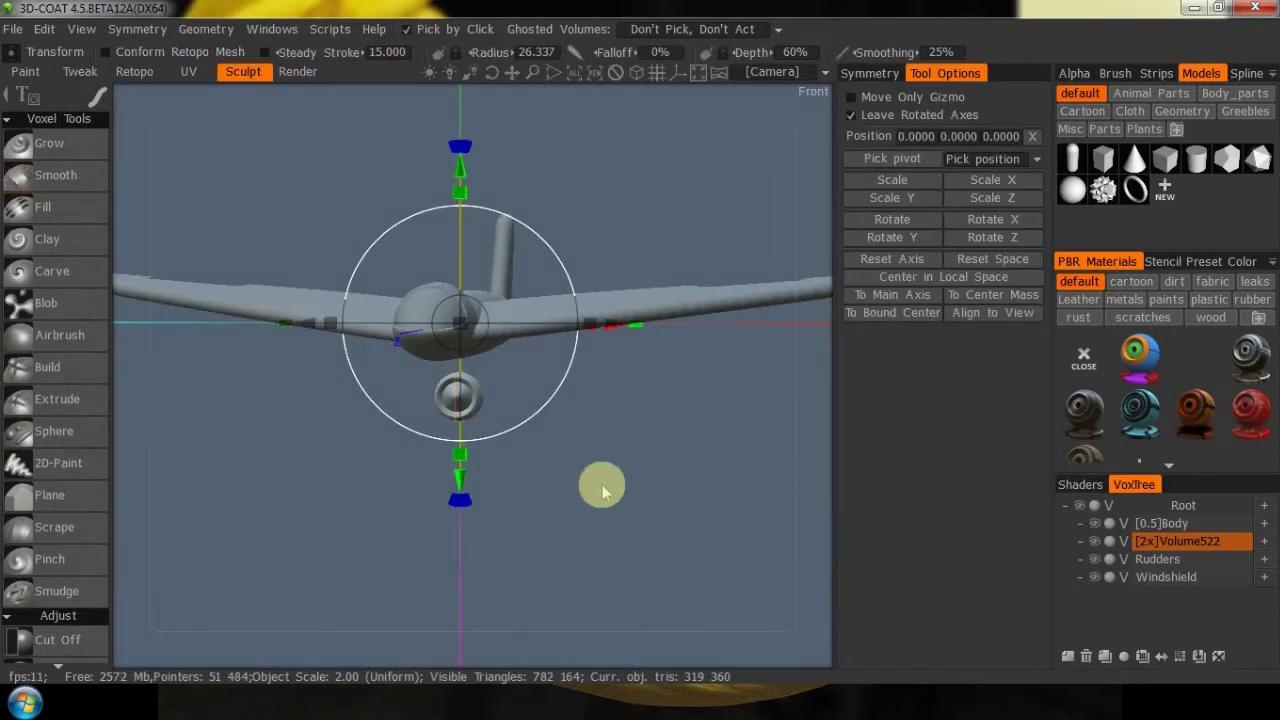
pyautogui.moveTo(306, 323); pyautogui.dragTo(577, 491)
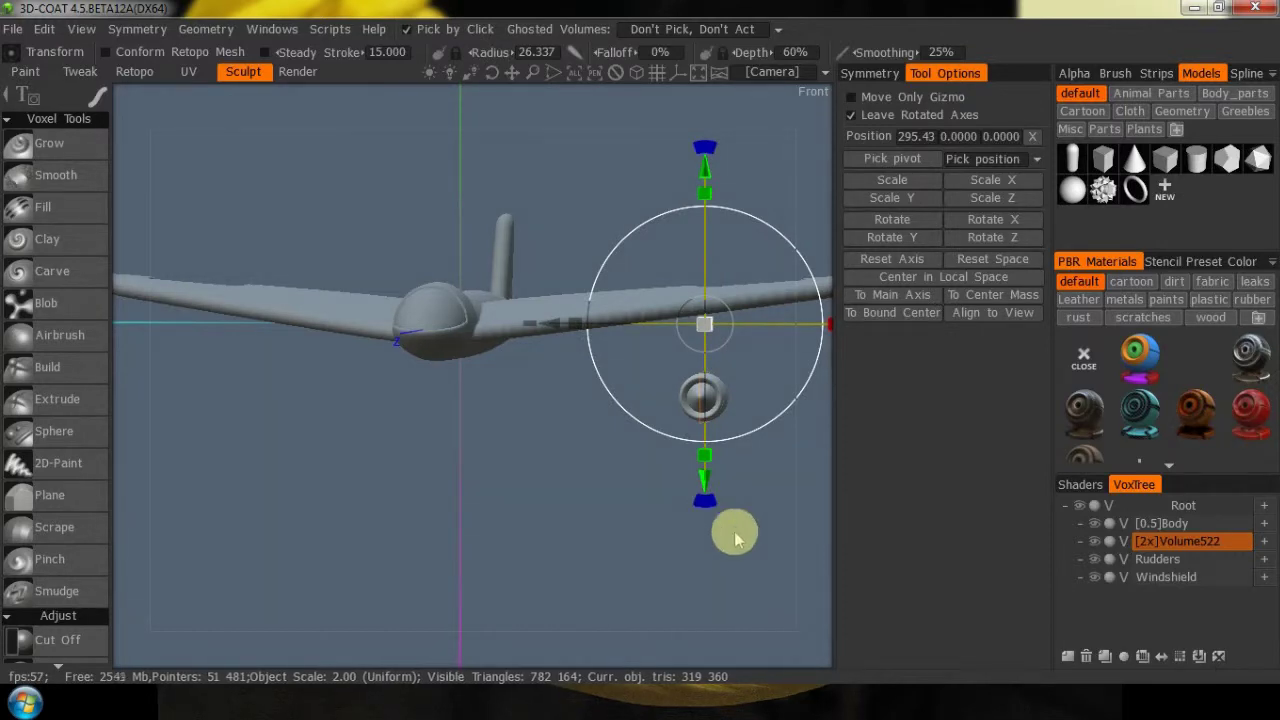
# Shift the engine farther towards the wing tip in the top view, to an X position of about 338.66
pyautogui.moveTo(706, 542); pyautogui.dragTo(761, 485, button='right')
pyautogui.moveTo(771, 566); pyautogui.dragTo(723, 594)
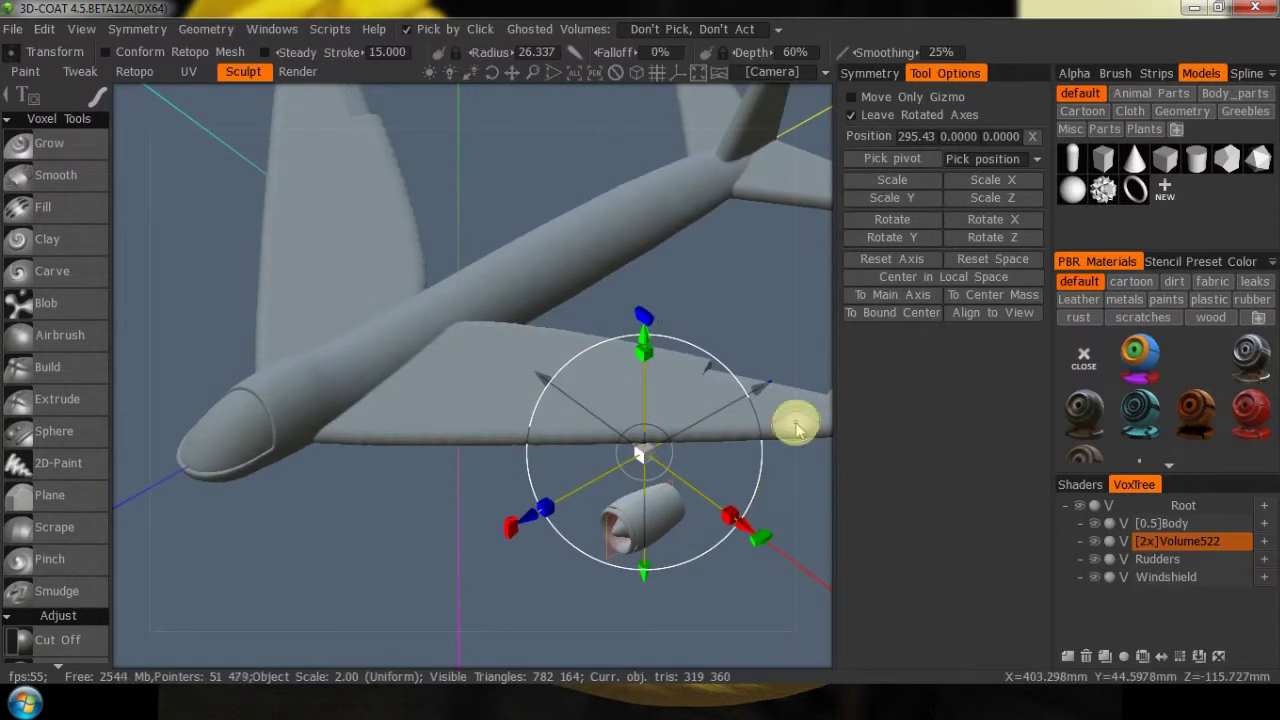
pyautogui.press('KP_7')
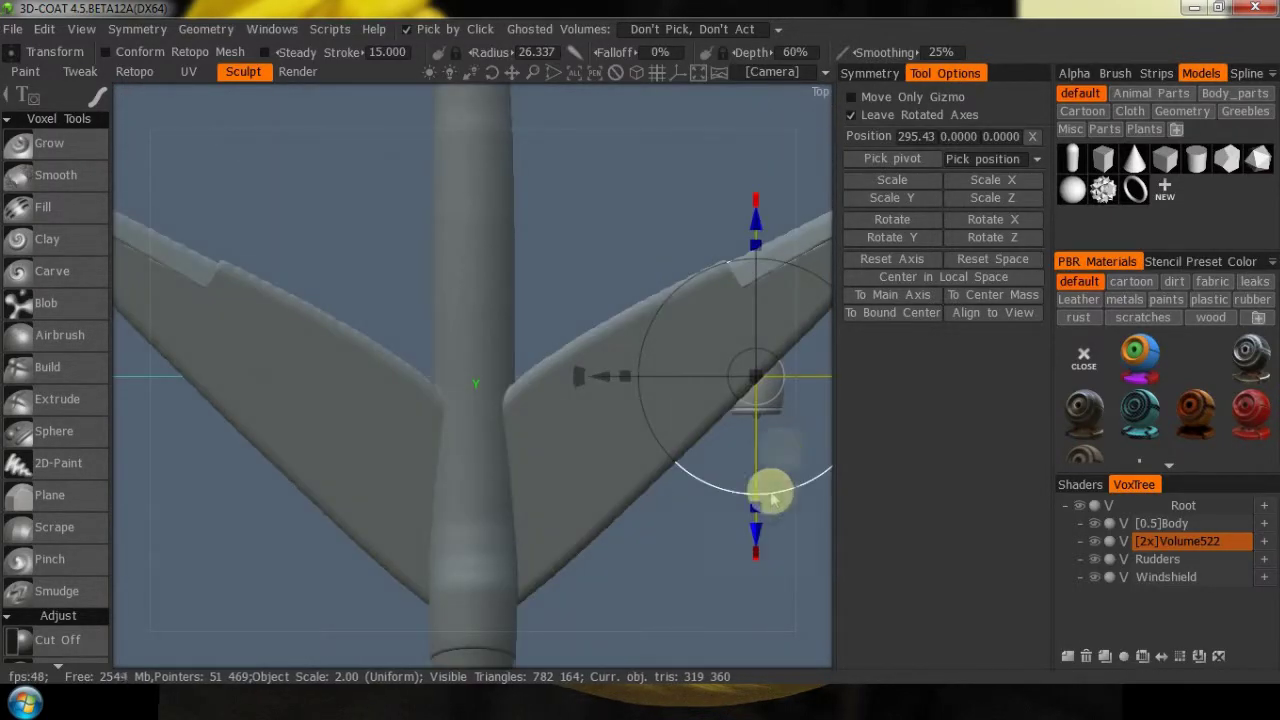
pyautogui.moveTo(712, 570); pyautogui.dragTo(460, 566, button='middle')
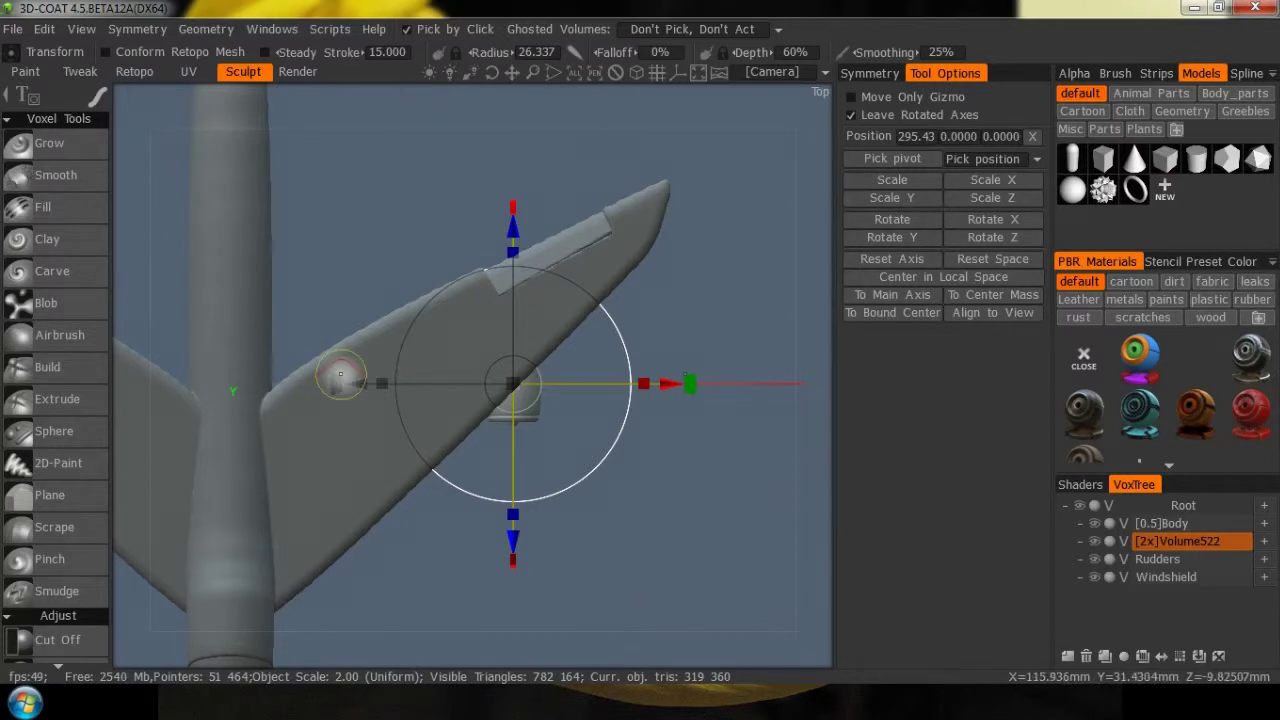
pyautogui.moveTo(364, 385); pyautogui.dragTo(398, 385)
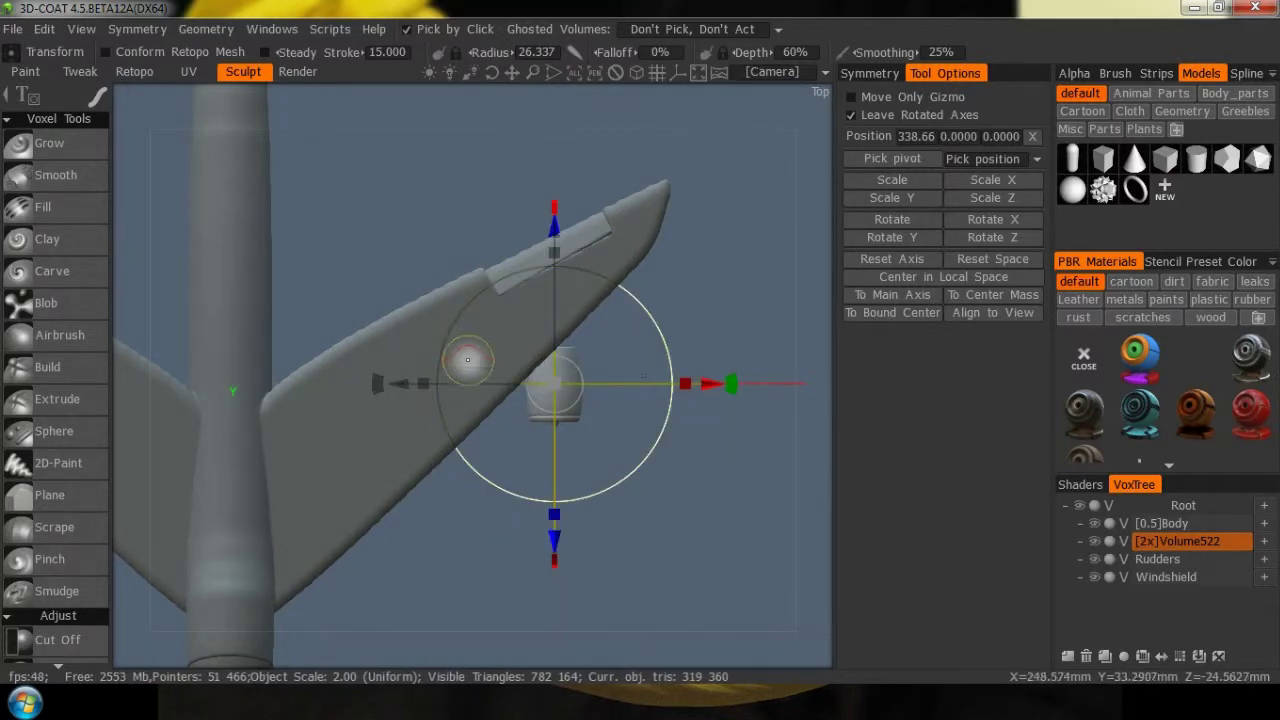
# Move the engine back to a Z position of about -31.44 and raise it against the wing's underside to a Y position of about 85.597
pyautogui.moveTo(554, 252); pyautogui.dragTo(551, 380)
pyautogui.moveTo(551, 535); pyautogui.dragTo(552, 509)
pyautogui.moveTo(714, 630)
pyautogui.mouseDown()
pyautogui.moveTo(578, 569)
pyautogui.moveTo(529, 420)
pyautogui.mouseUp()
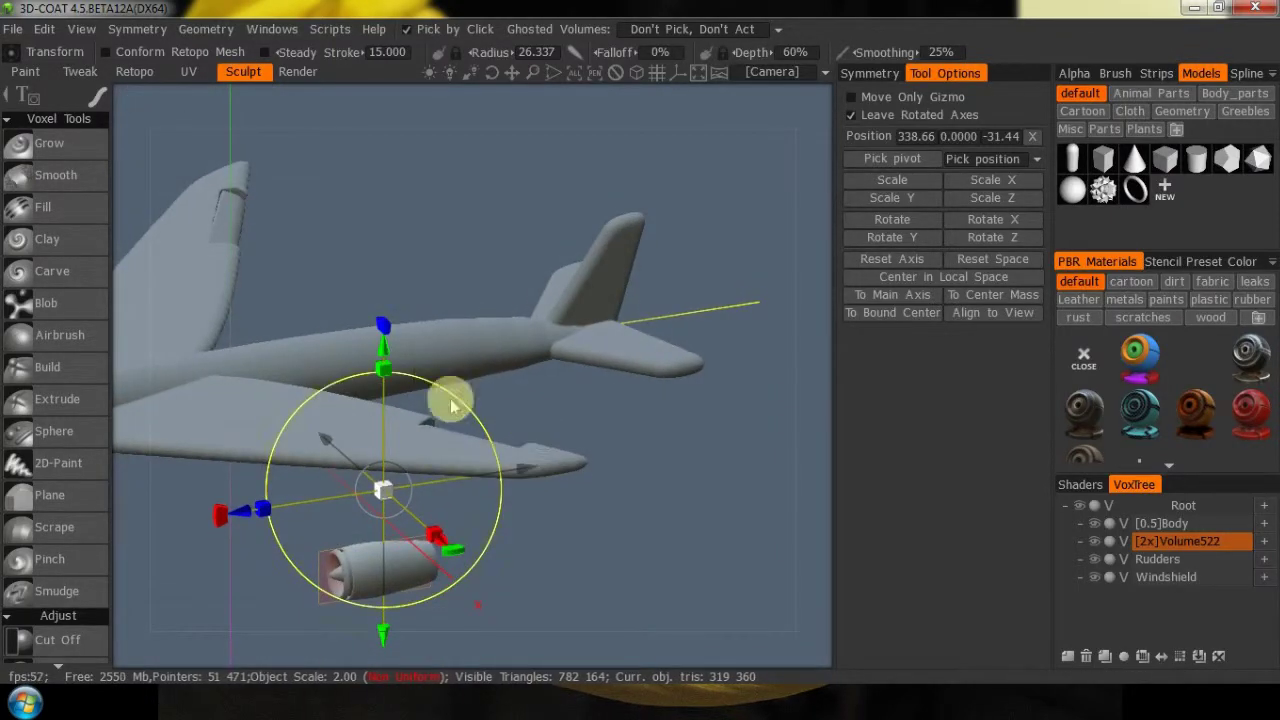
pyautogui.moveTo(383, 352); pyautogui.dragTo(405, 288)
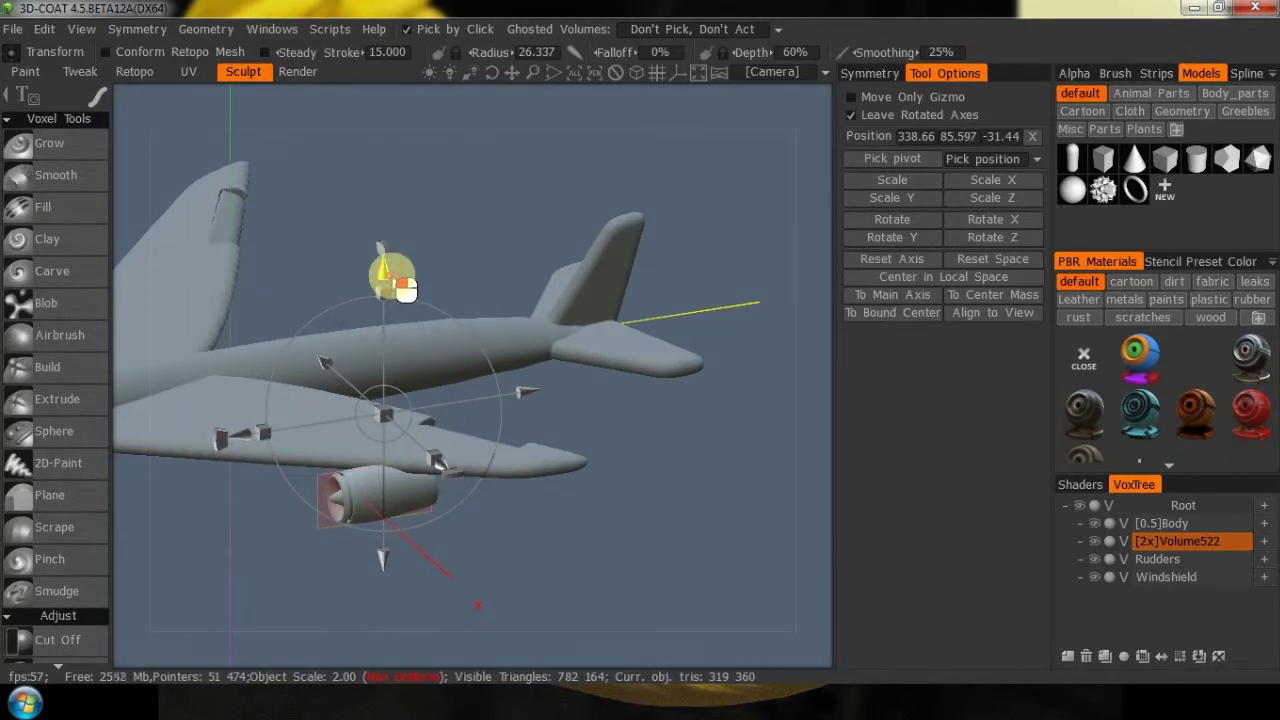
pyautogui.moveTo(457, 634); pyautogui.dragTo(686, 594)
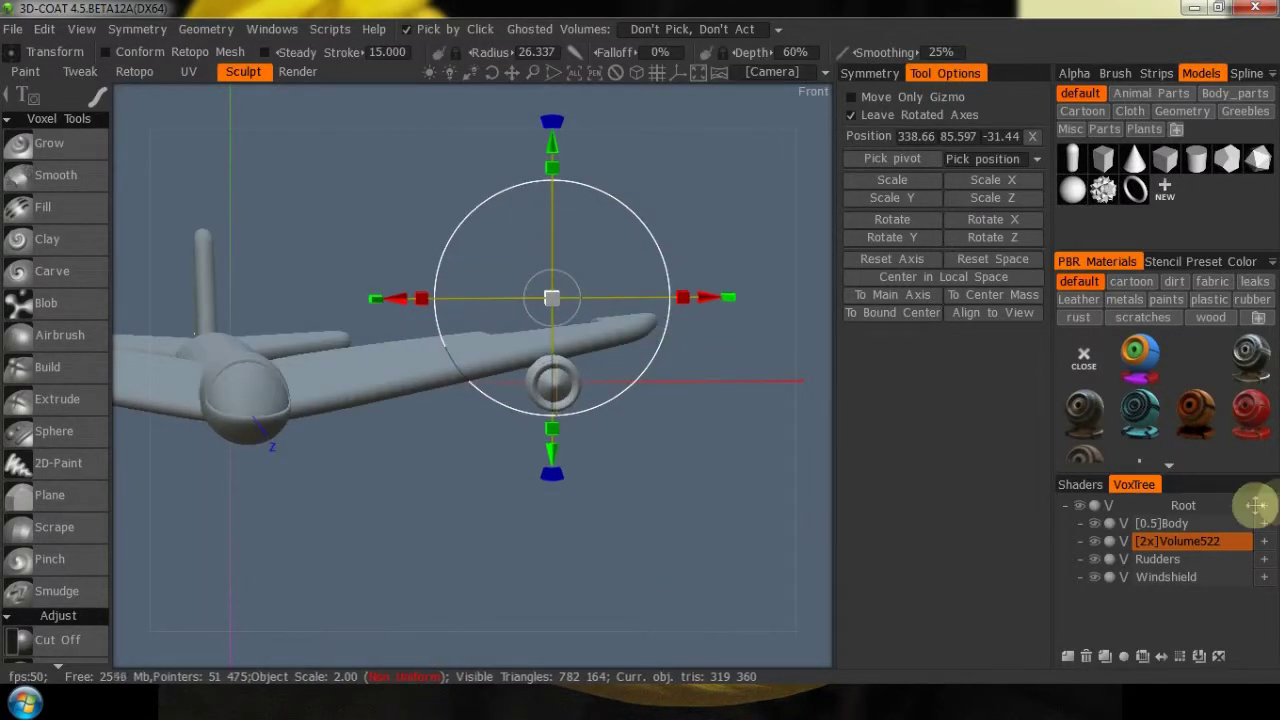
# Set the mirror symmetry to Global Space with the X axis enabled
pyautogui.click(869, 71)
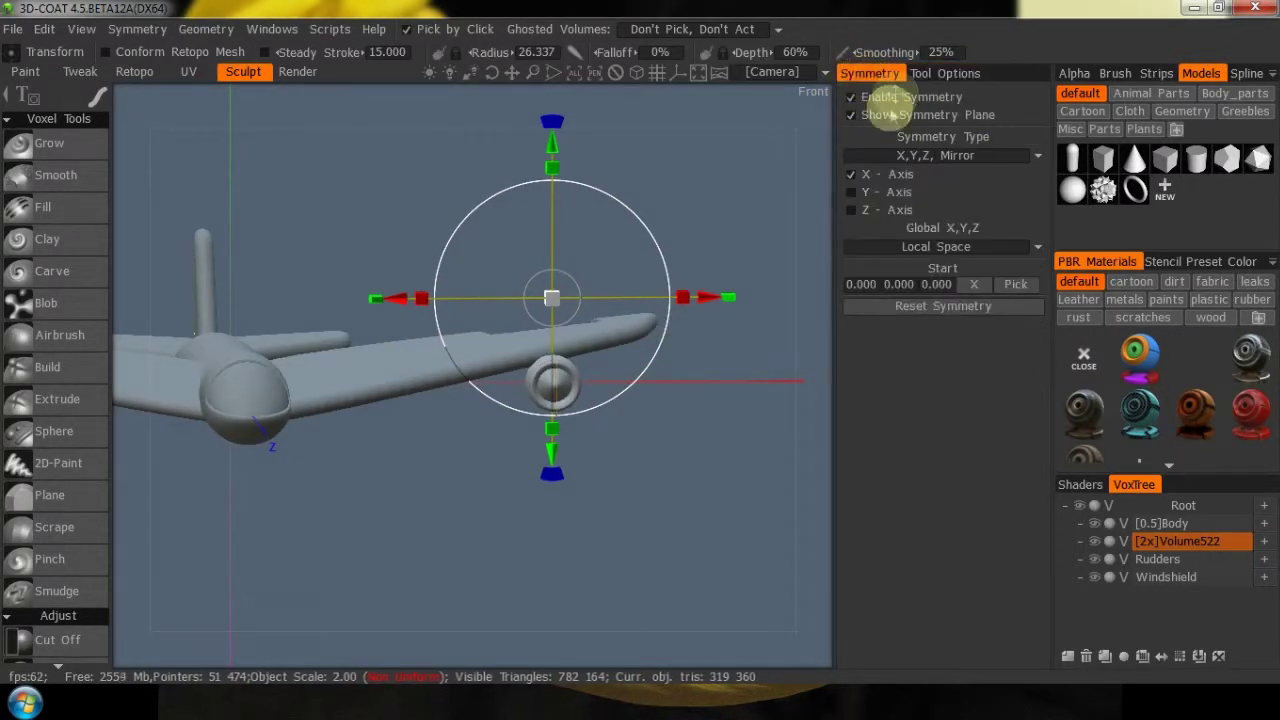
pyautogui.click(852, 174)
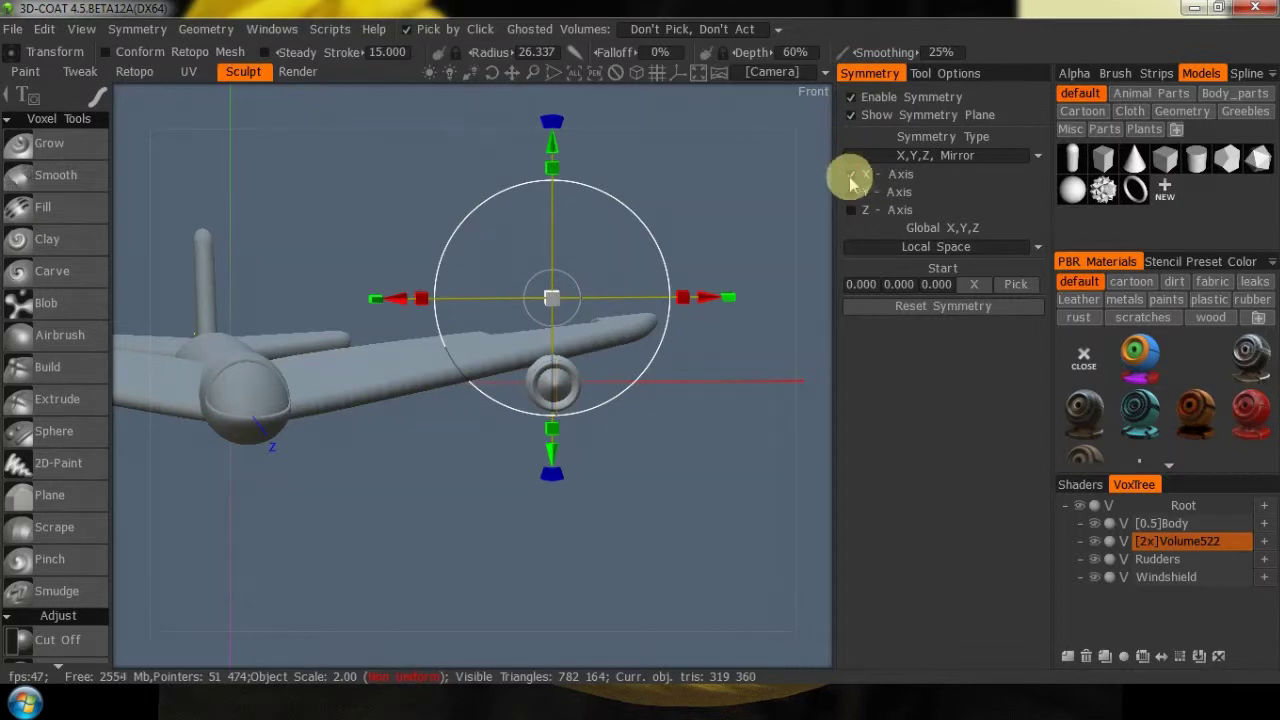
pyautogui.click(950, 314)
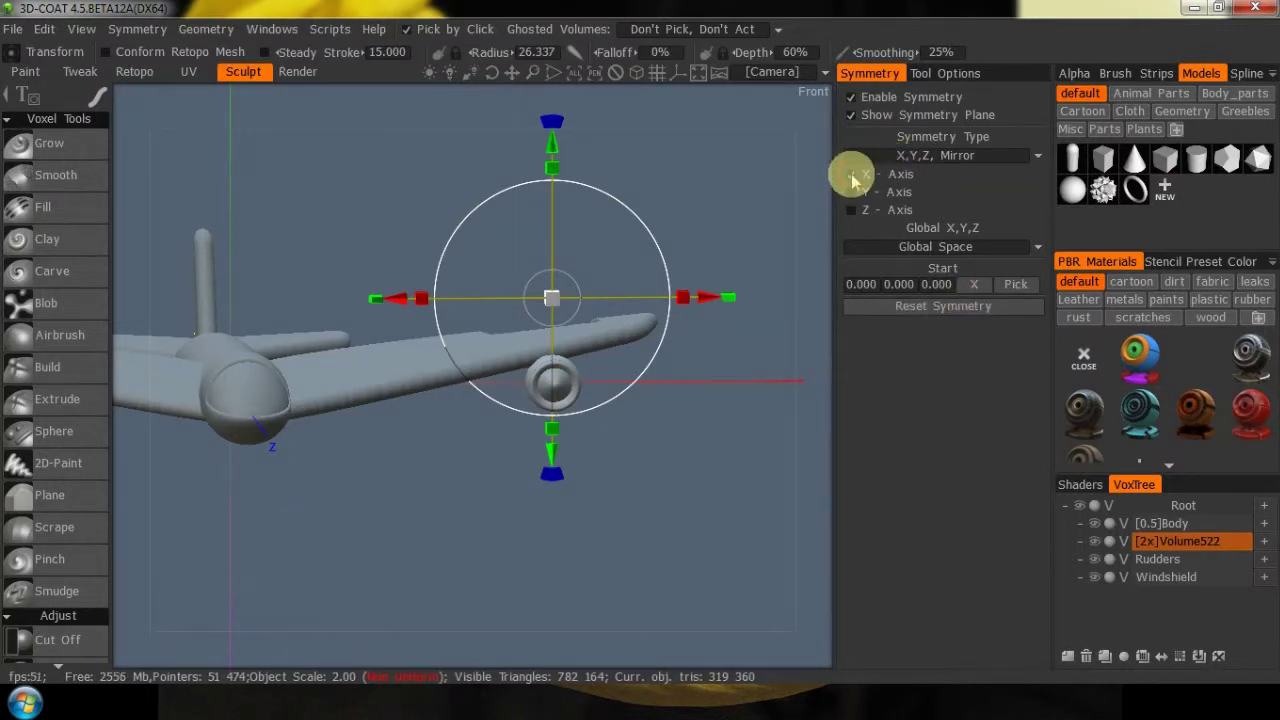
pyautogui.click(852, 174)
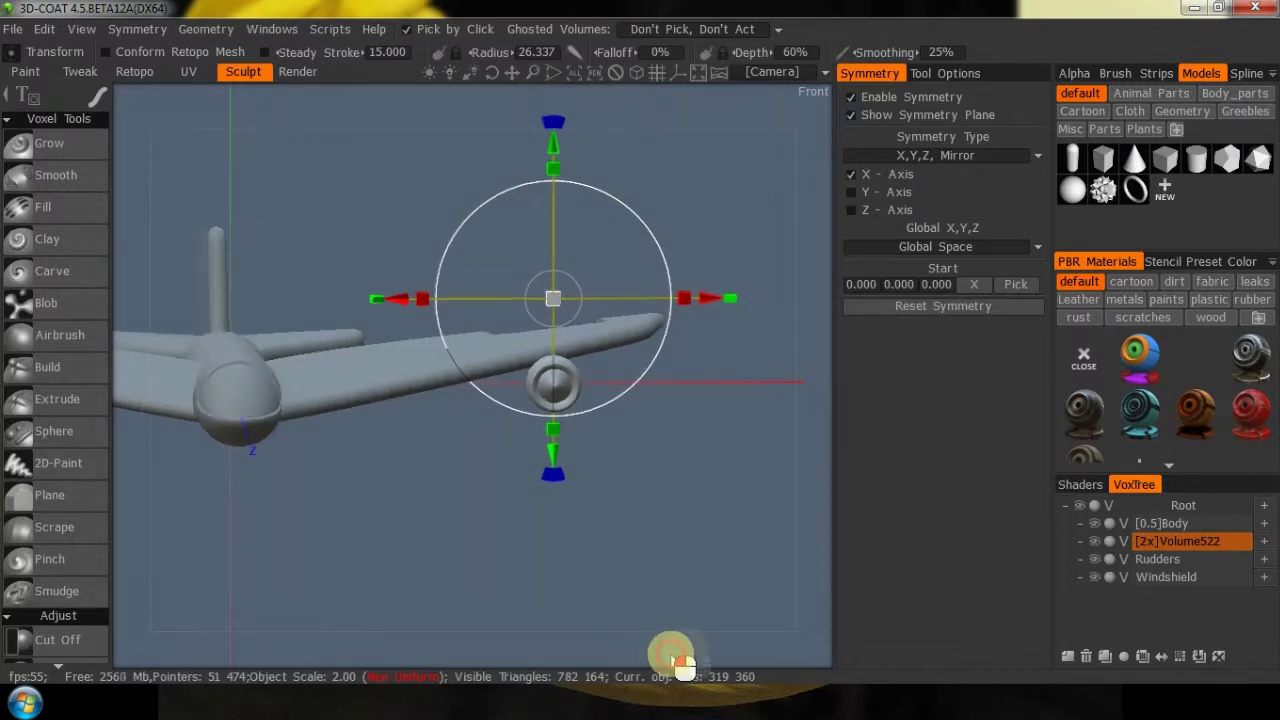
# Mirror the engine volume across the global X symmetry plane to place a matching engine under the opposite wing
pyautogui.moveTo(671, 655); pyautogui.dragTo(643, 657)
pyautogui.moveTo(538, 566); pyautogui.dragTo(750, 556, button='middle')
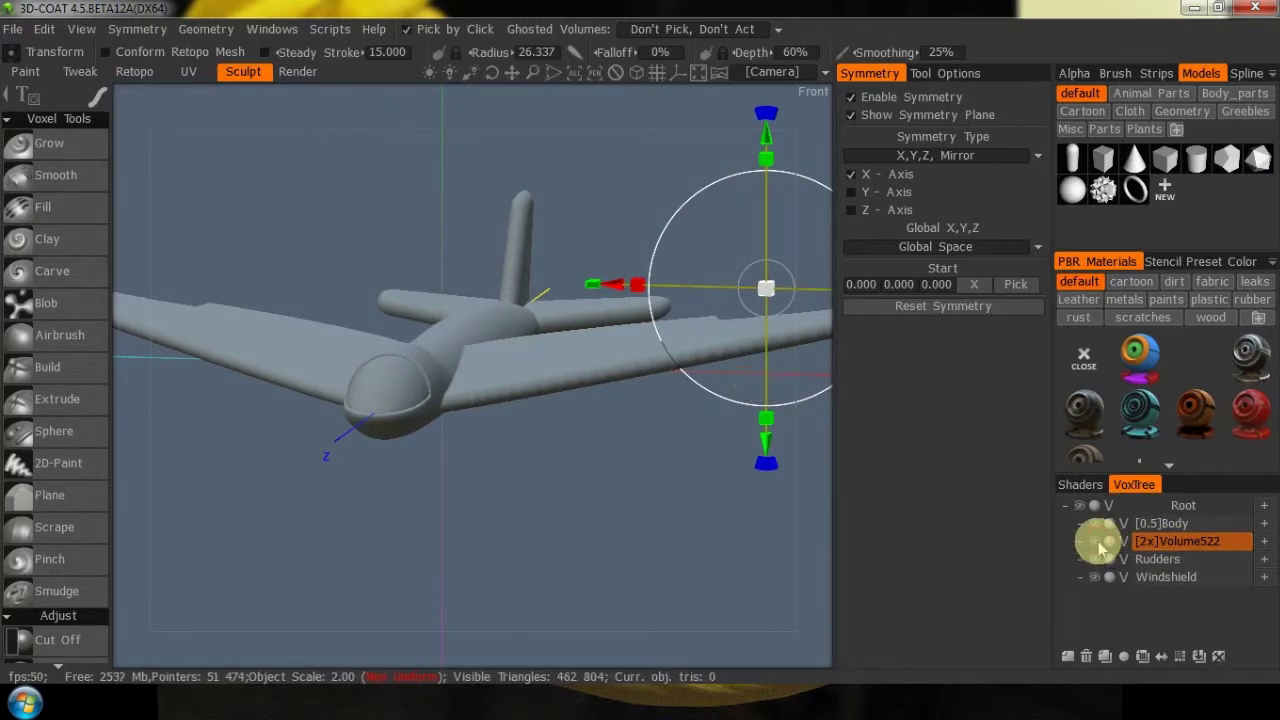
pyautogui.click(1160, 658)
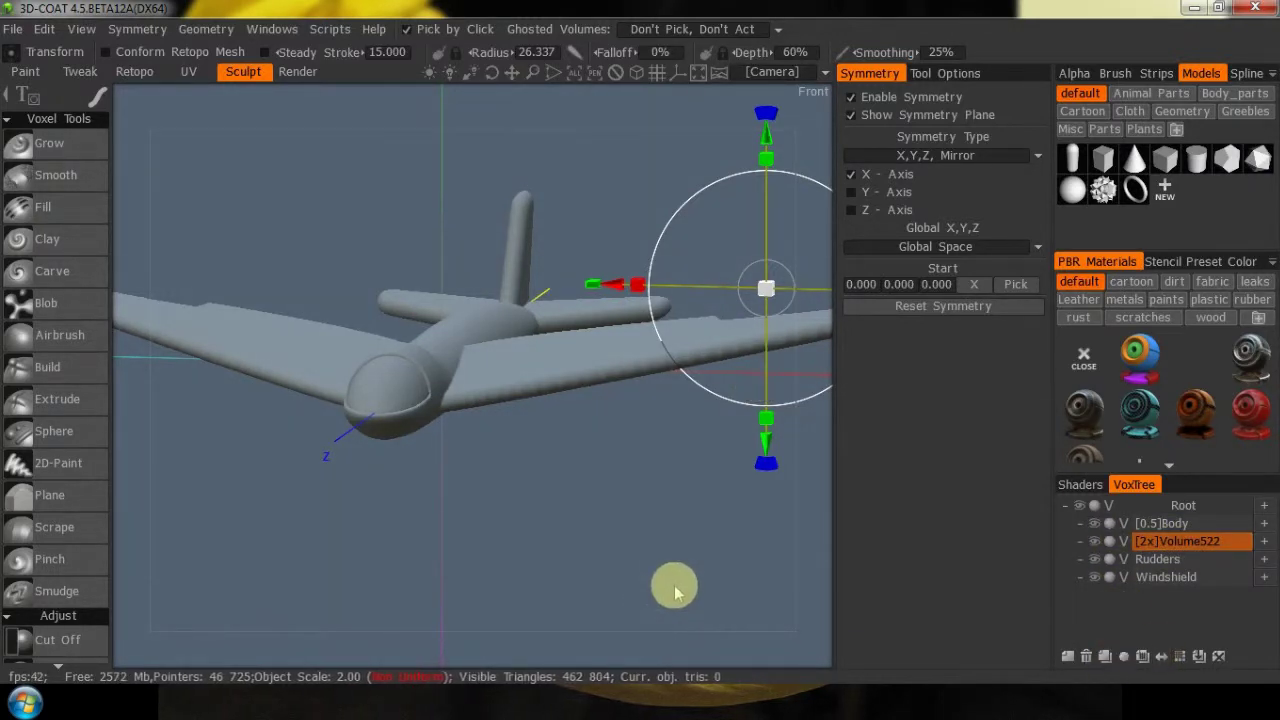
pyautogui.hotkey('ctrl', 'z')
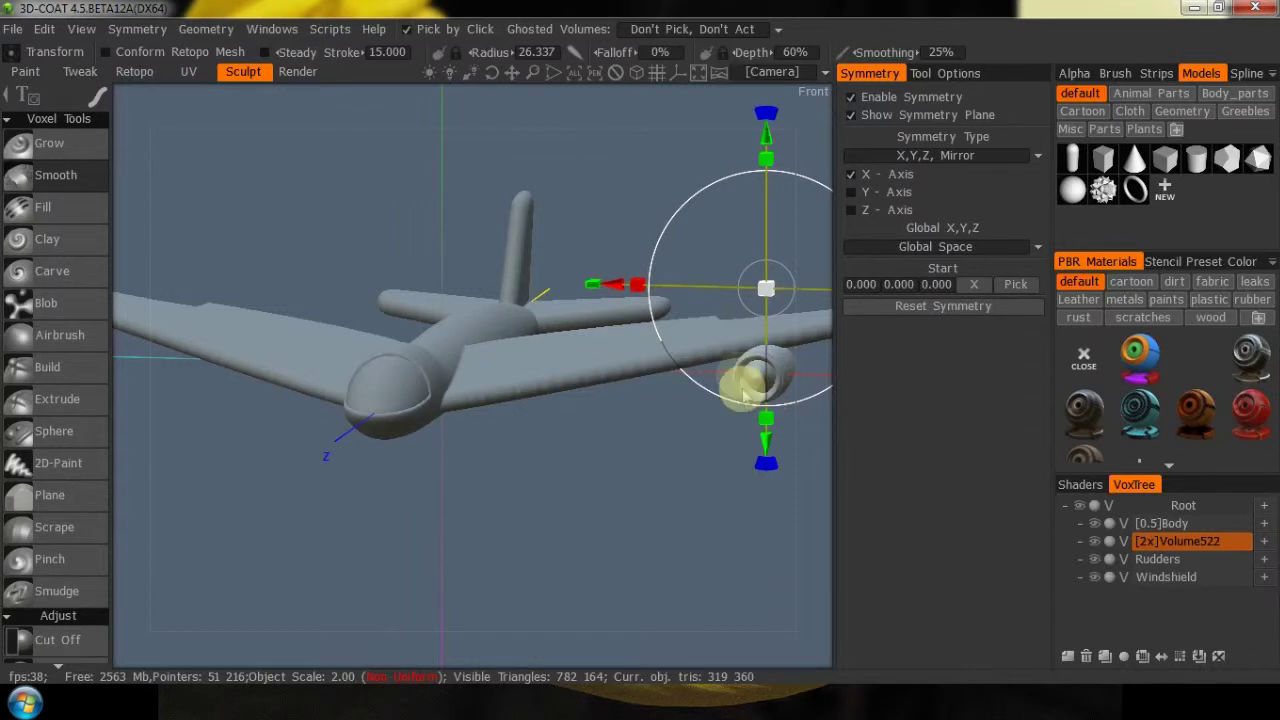
pyautogui.press('shift')
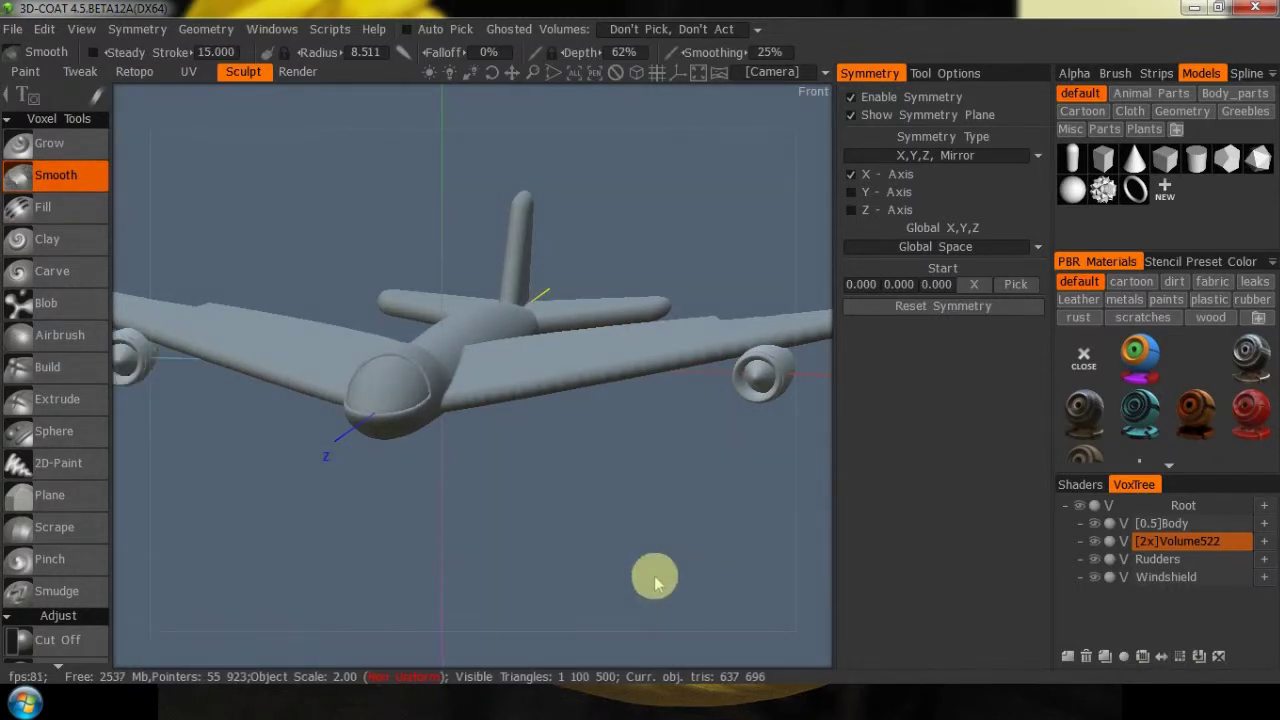
pyautogui.moveTo(700, 646); pyautogui.dragTo(670, 700)
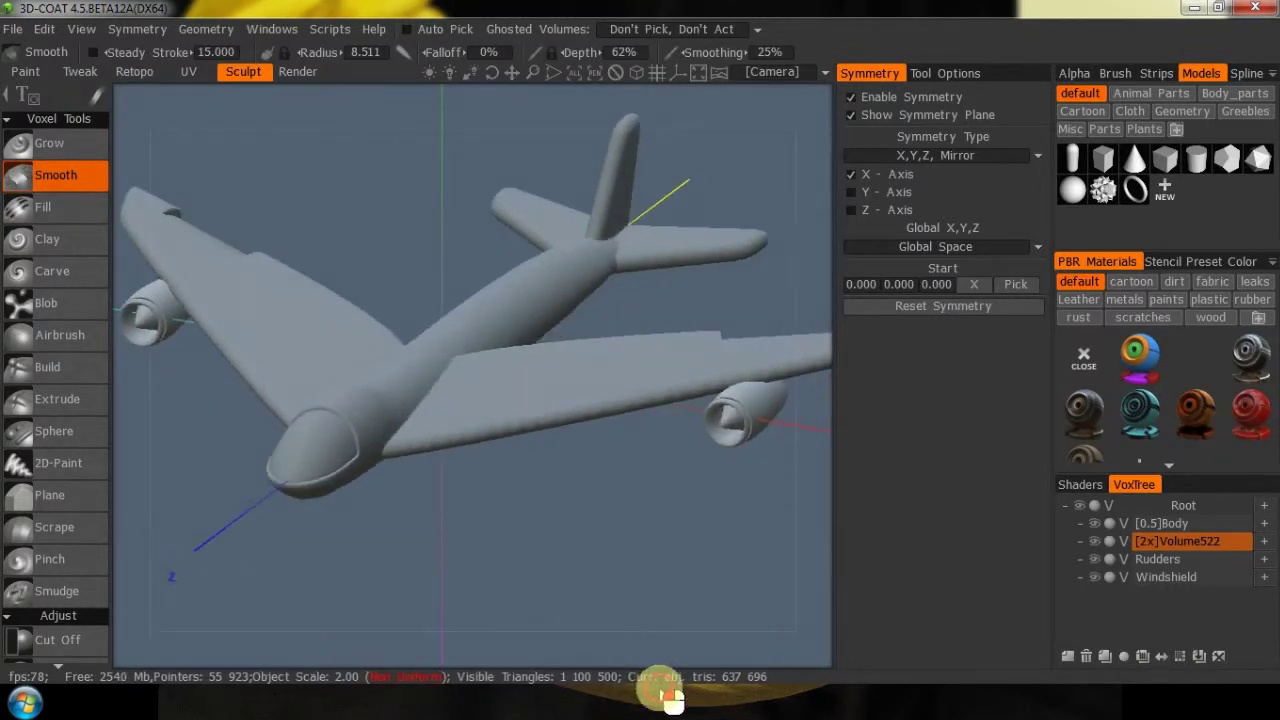
pyautogui.moveTo(630, 475); pyautogui.dragTo(534, 514, button='right')
pyautogui.moveTo(634, 611); pyautogui.dragTo(577, 640)
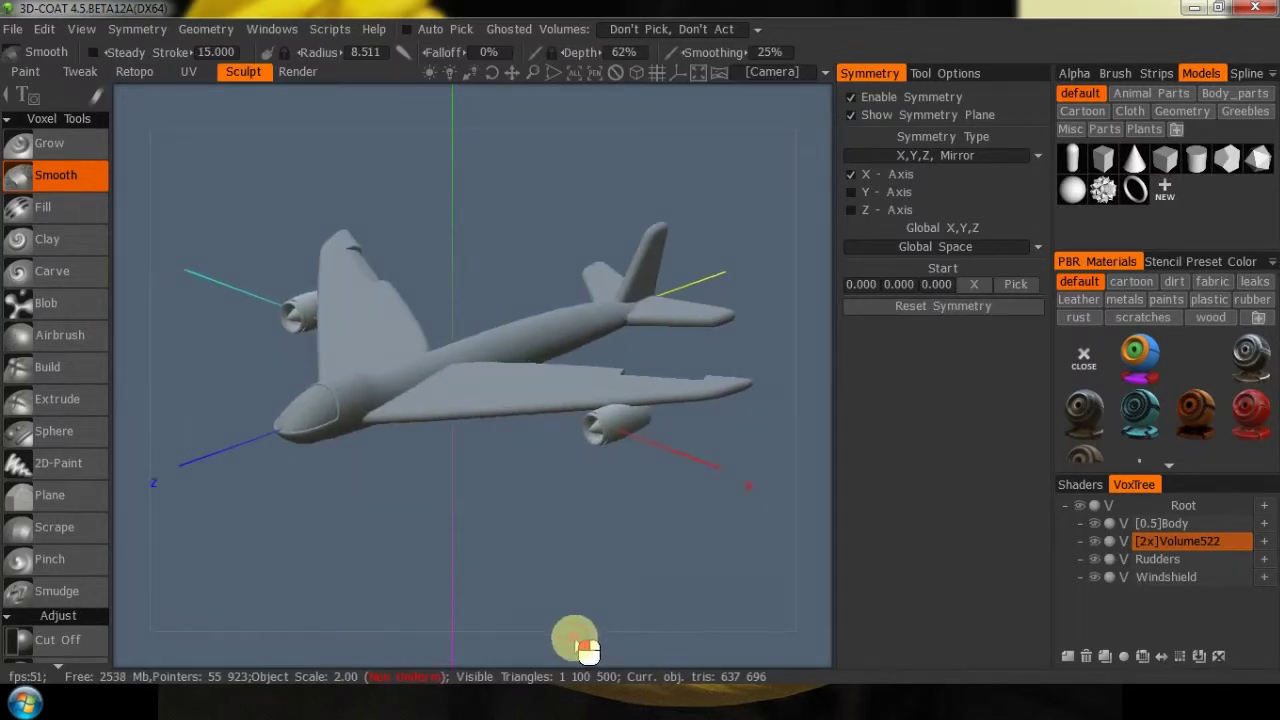